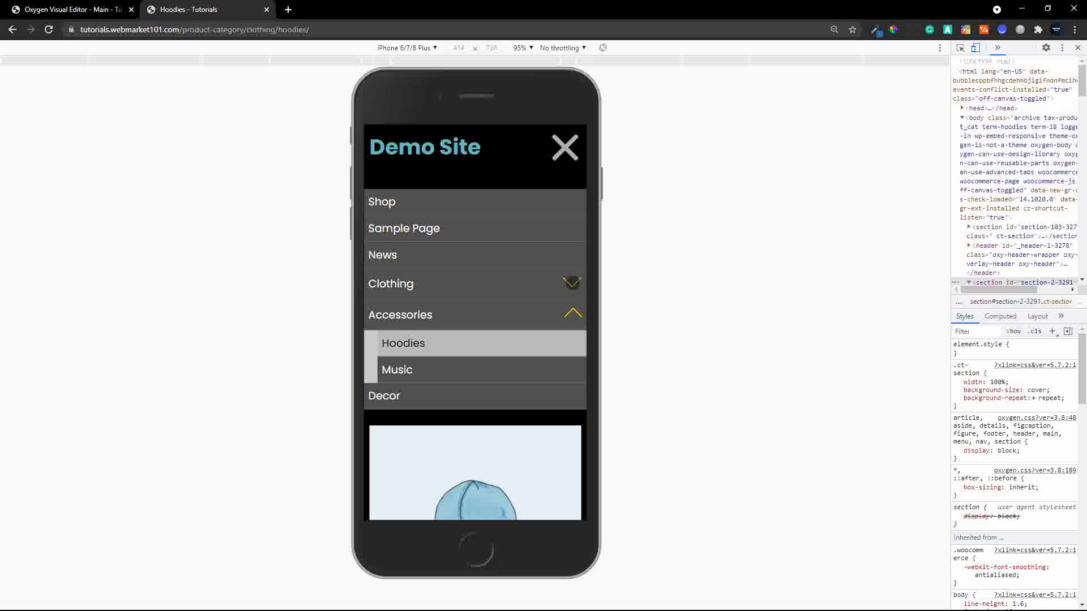
- Expand and collapse the Clothing and Accessories submenus in the mobile menu to check the accordion behaviour
left_click(572, 283)
left_click(572, 283)
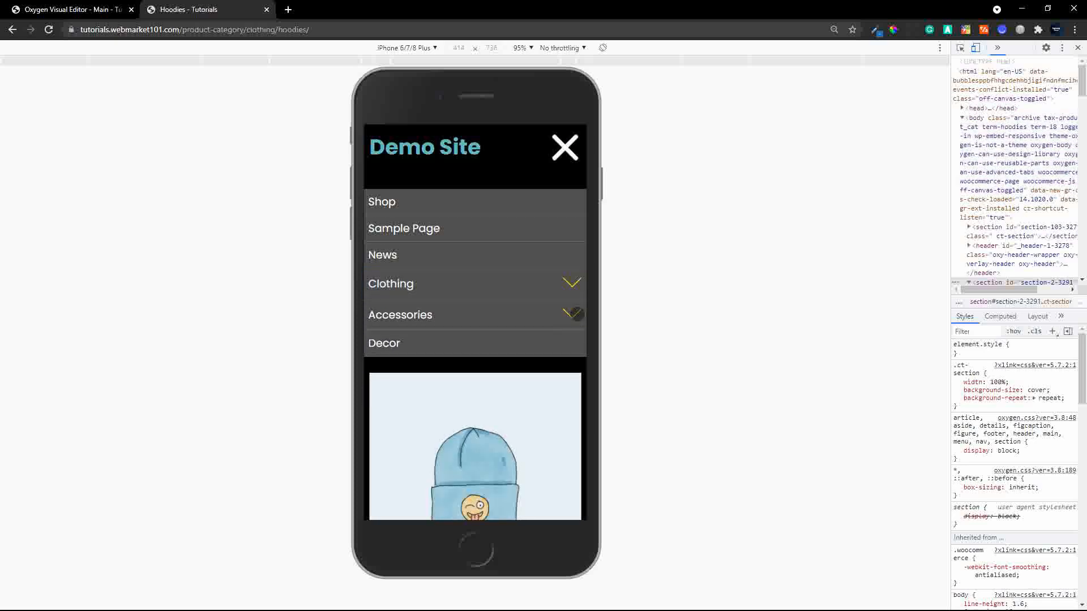
left_click(576, 314)
left_click(576, 314)
left_click(576, 315)
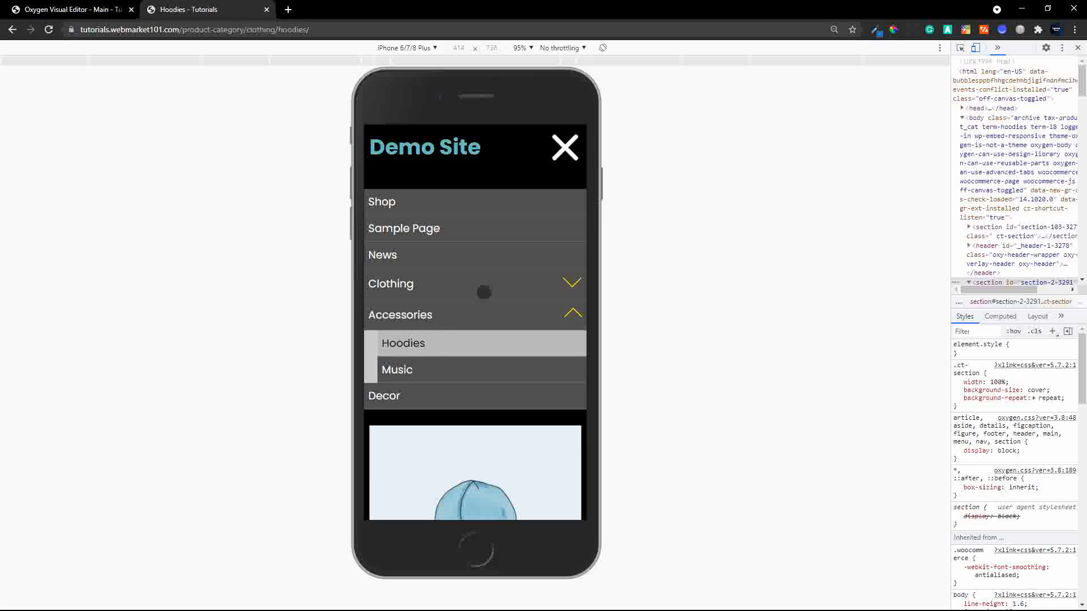
- Go to the Shop page, open its mobile menu and expand the Accessories and Clothing submenus in turn
left_click(383, 207)
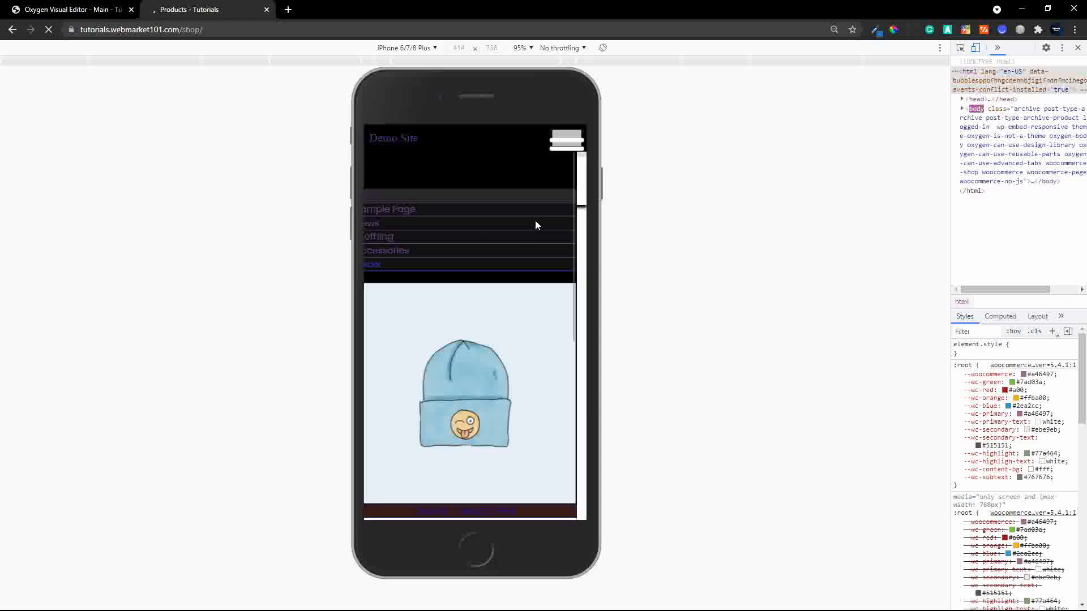
left_click(565, 153)
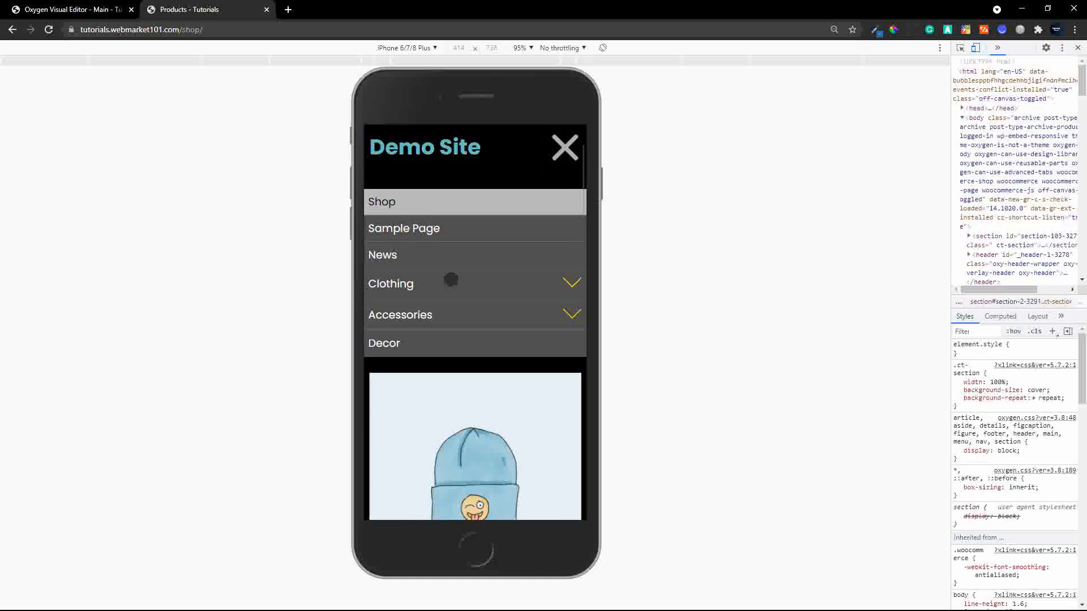
left_click(572, 314)
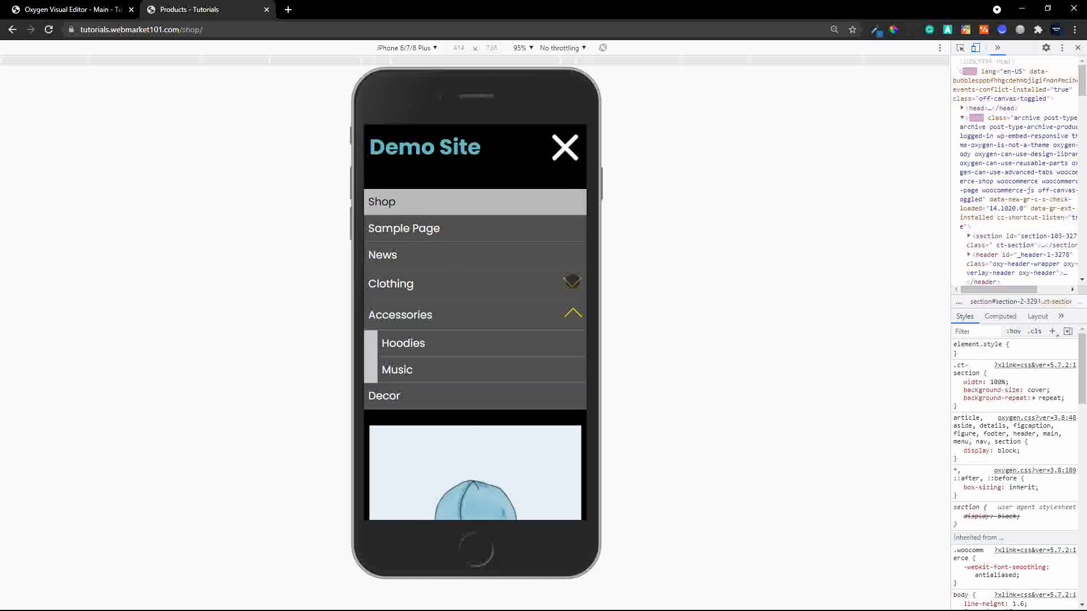
left_click(573, 286)
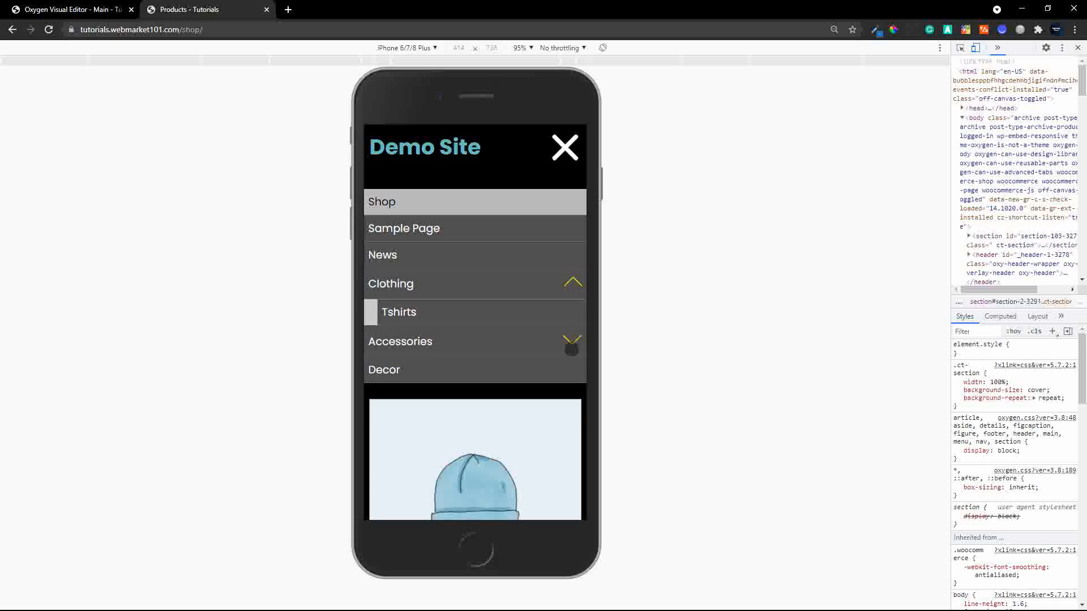
left_click(572, 341)
- Examine the off-canvas content beneath the menu links, including the product image, sale banner and form fields
scroll(524, 323, "down", 4)
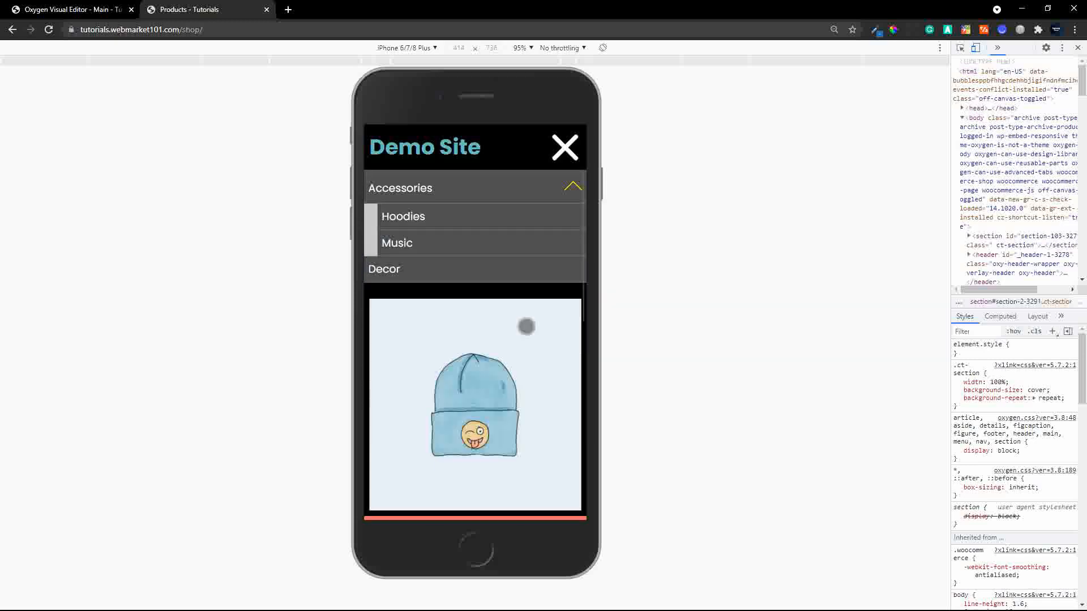
scroll(432, 321, "down", 5)
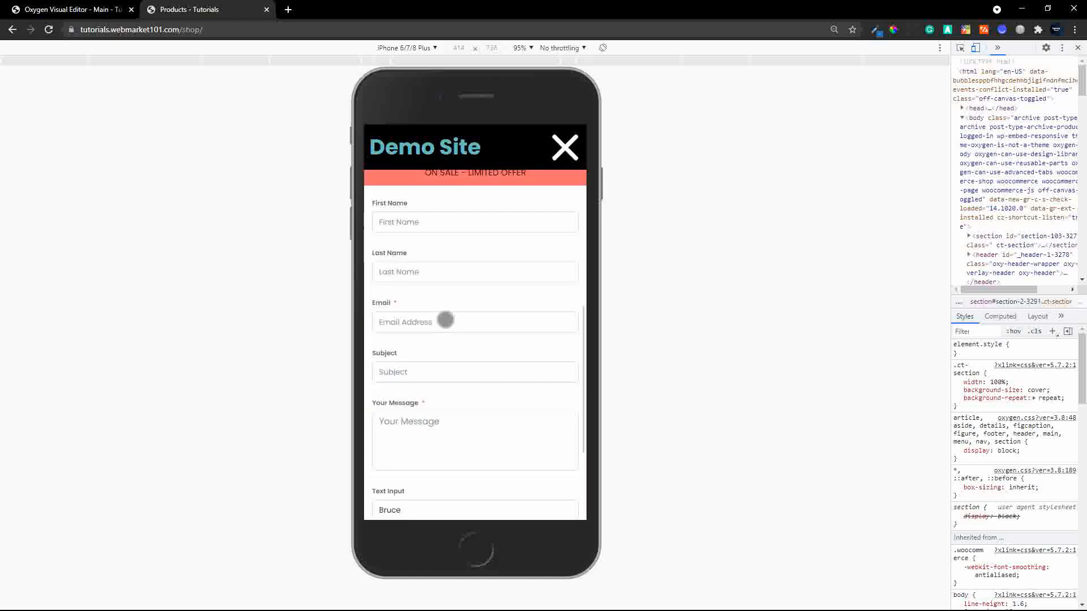
scroll(485, 343, "down", 3)
scroll(485, 344, "up", 5)
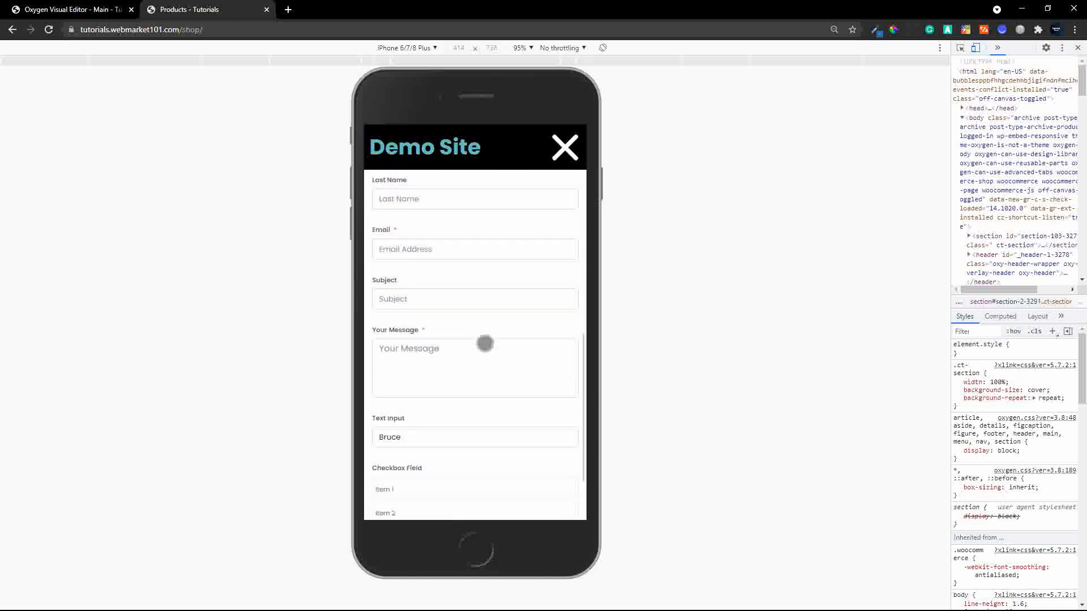
scroll(485, 343, "up", 10)
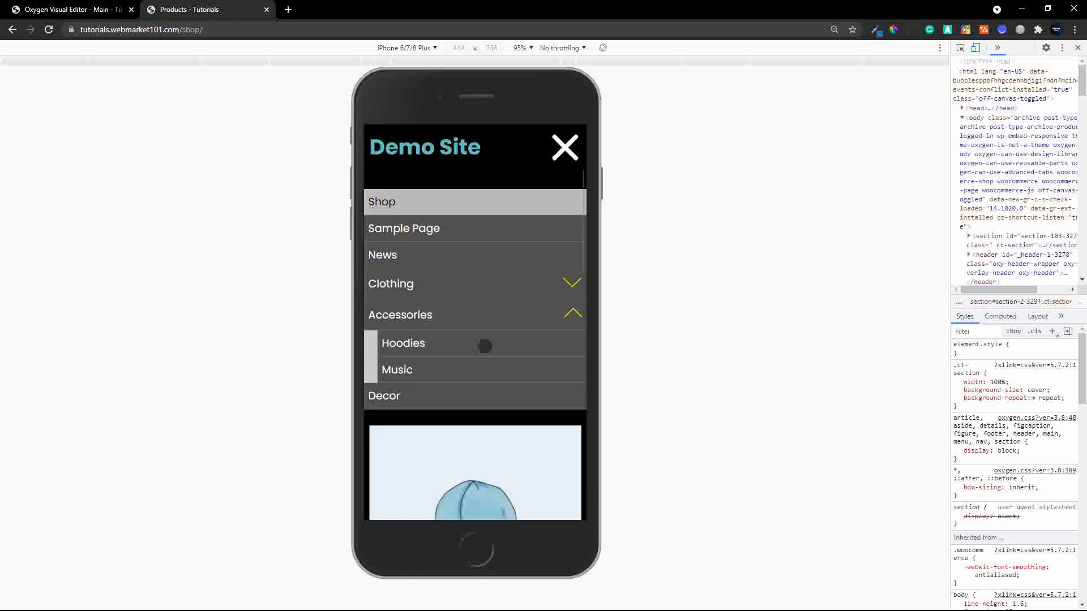
- Repeatedly close and reopen the off-canvas menu over the Shop page to check its burger toggle, leaving it closed
left_click(574, 158)
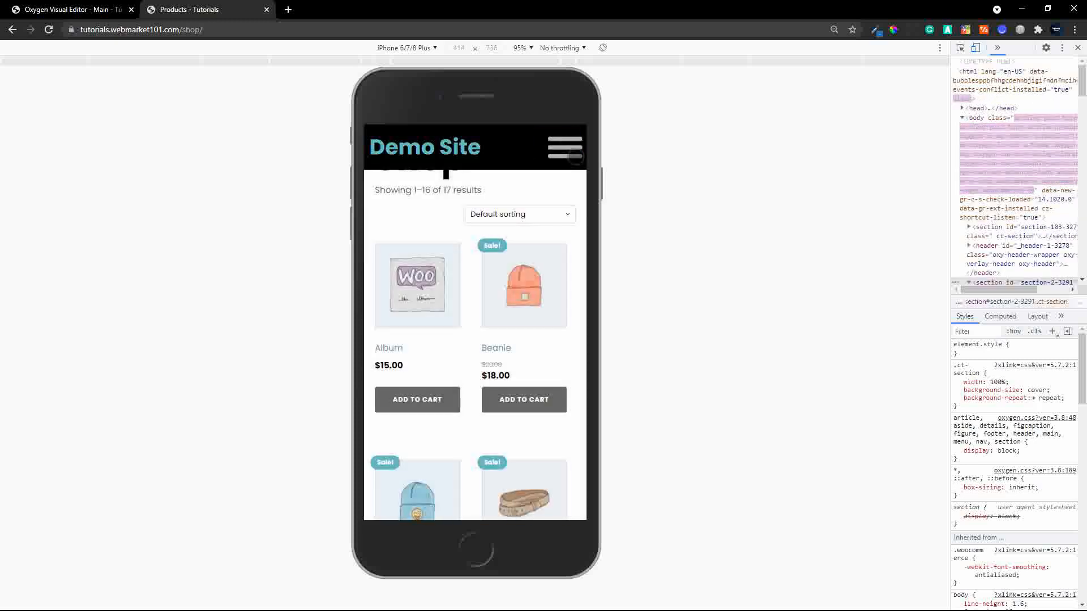
scroll(535, 279, "up", 3)
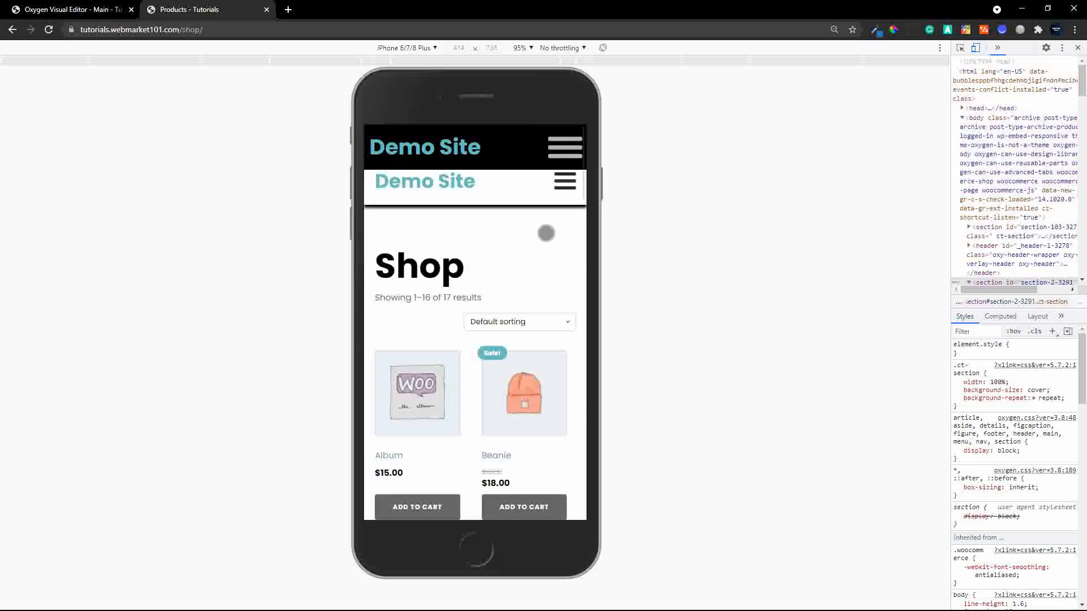
left_click(573, 153)
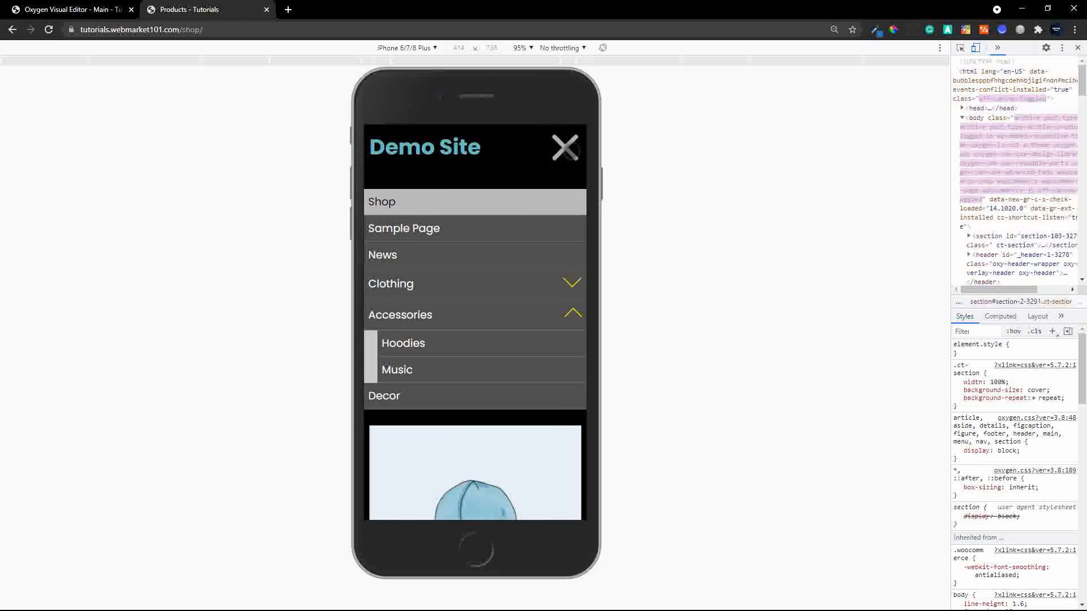
left_click(573, 152)
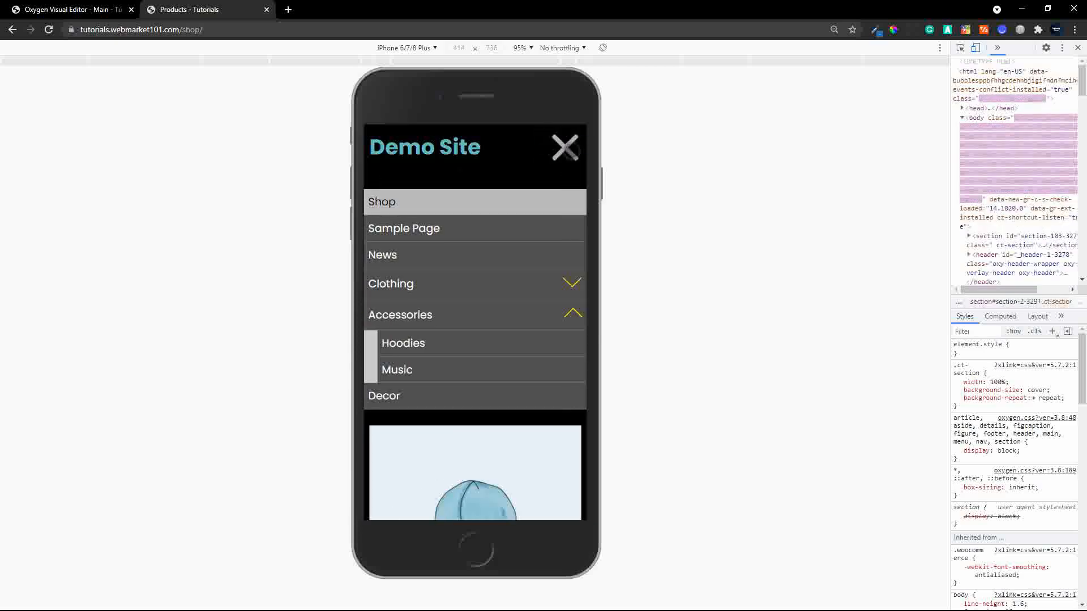
left_click(566, 152)
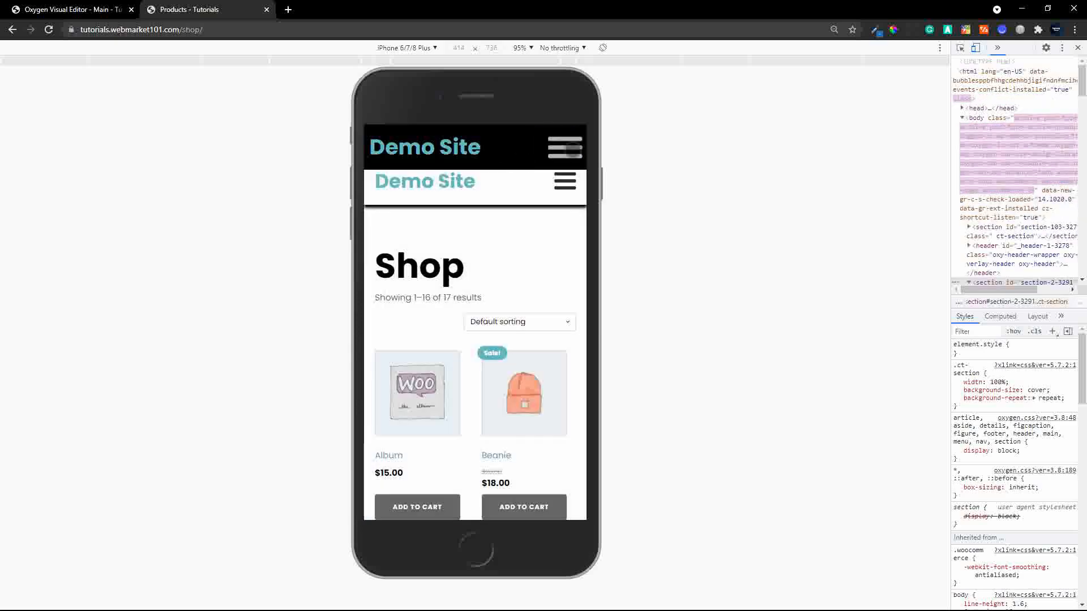
left_click(566, 153)
scroll(522, 236, "down", 5)
scroll(522, 235, "up", 5)
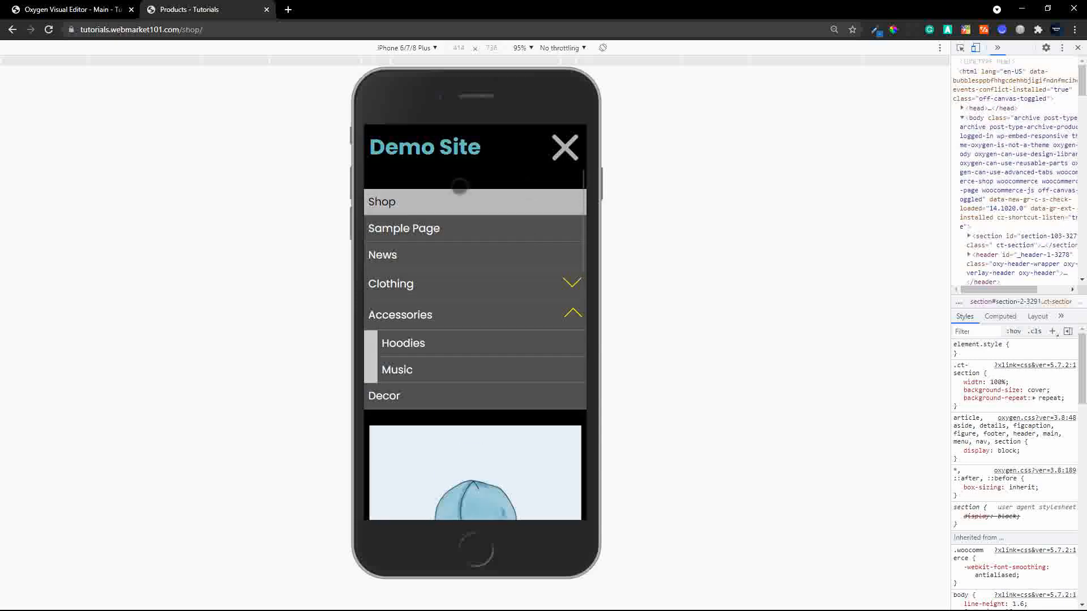
left_click(565, 149)
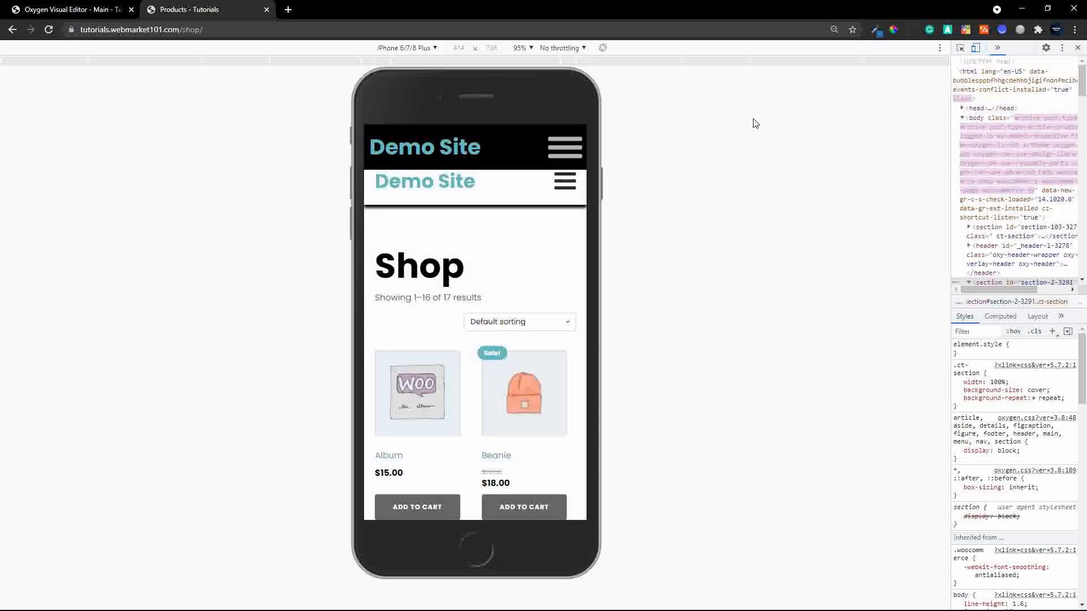
- Compare the Shop page in desktop and iPhone 6/7/8 Plus views, testing the mobile header and menu toggle again
left_click(975, 48)
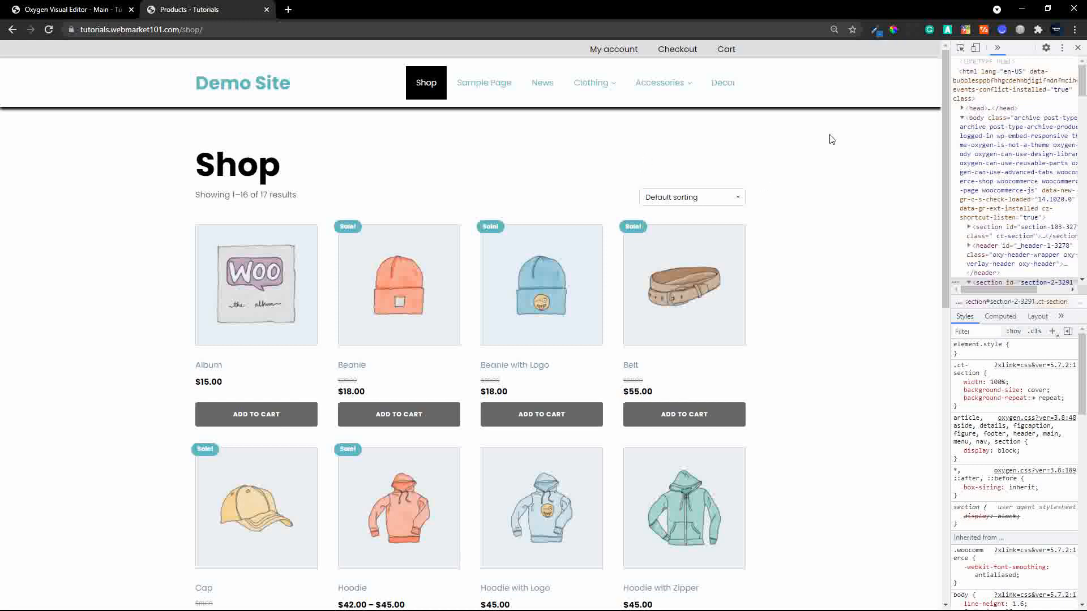
left_click(975, 49)
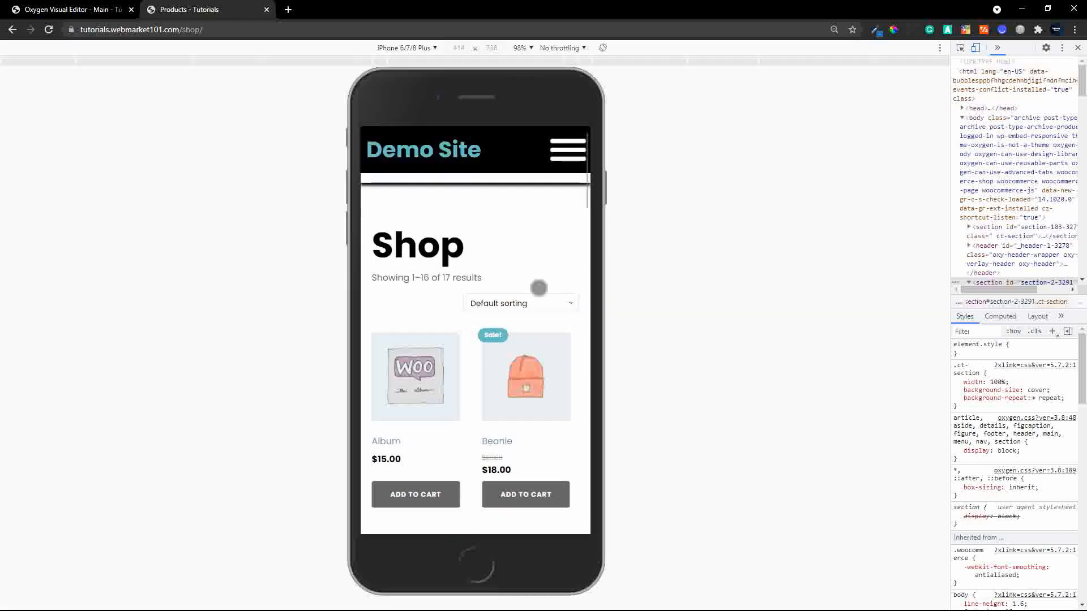
scroll(539, 288, "down", 5)
scroll(539, 288, "up", 10)
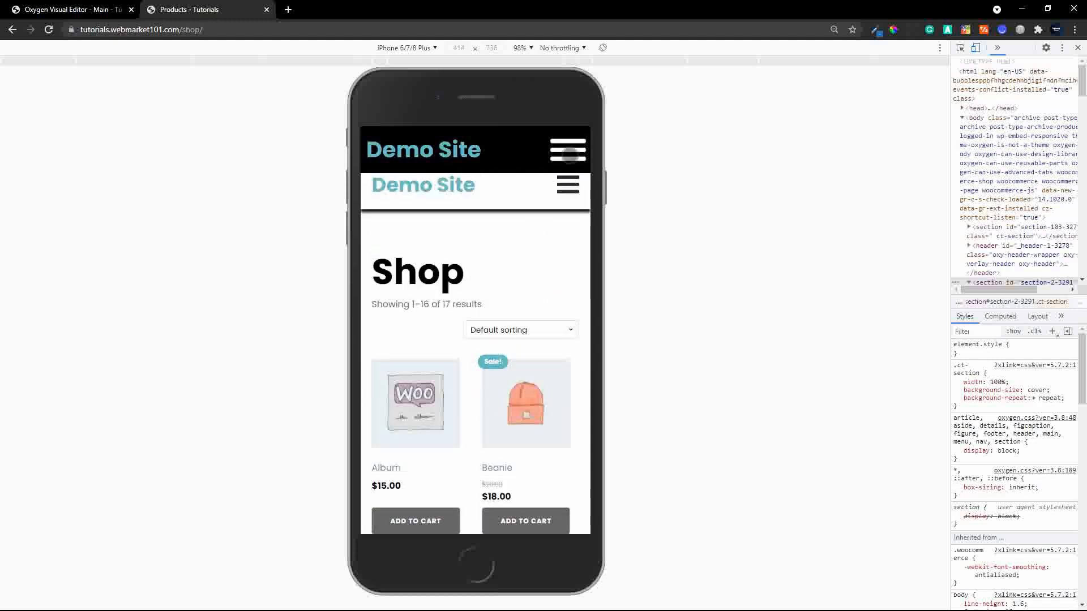
left_click(571, 153)
left_click(571, 153)
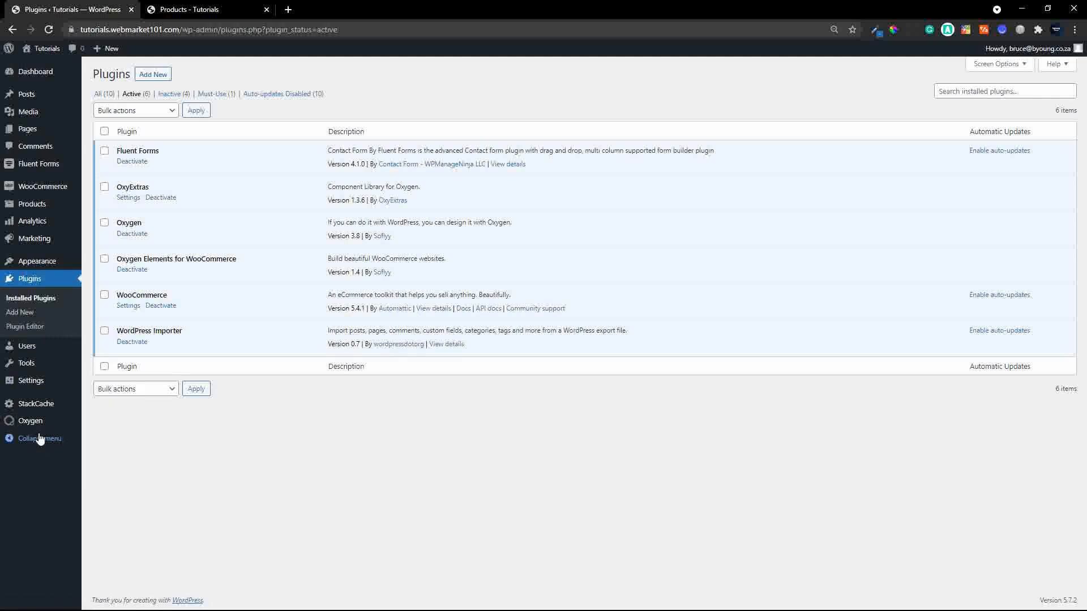
- Open the OxyExtras general settings in WordPress and review which components are enabled
mouse_move(33, 426)
left_click(100, 456)
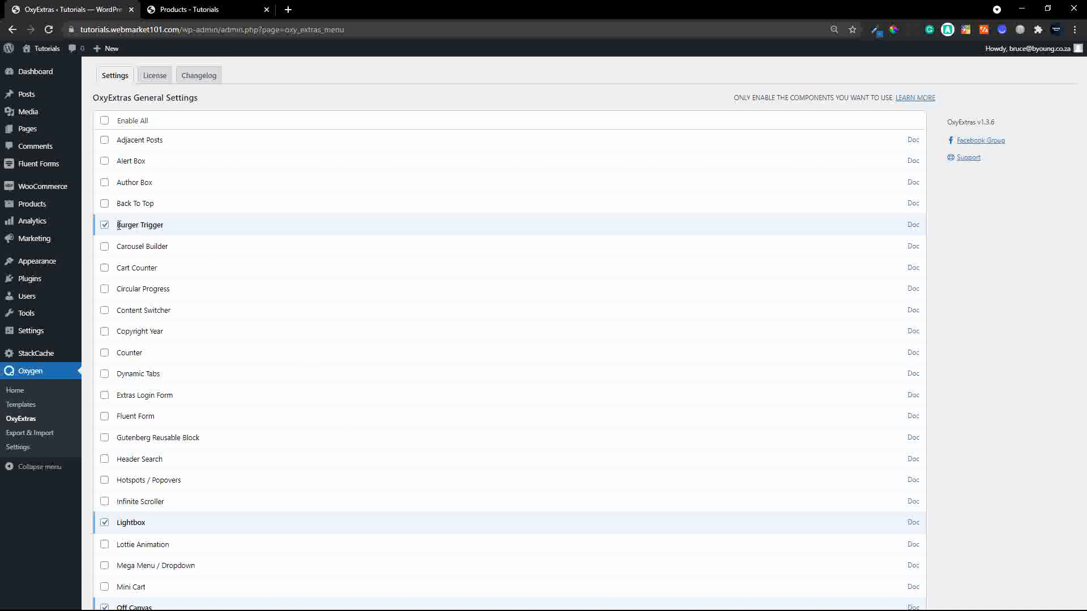
scroll(213, 485, "down", 6)
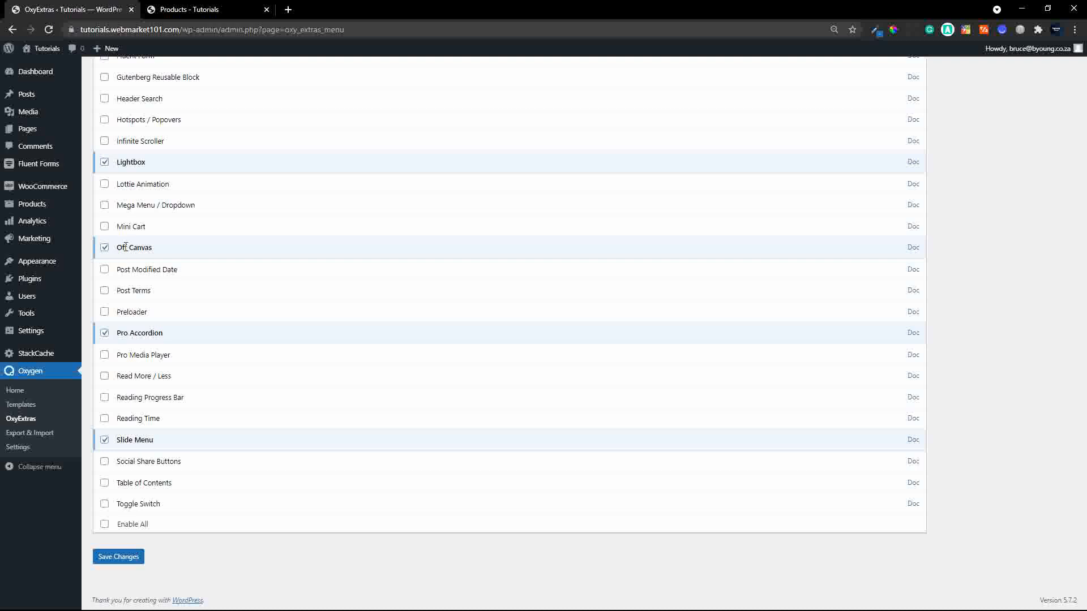
scroll(163, 280, "up", 5)
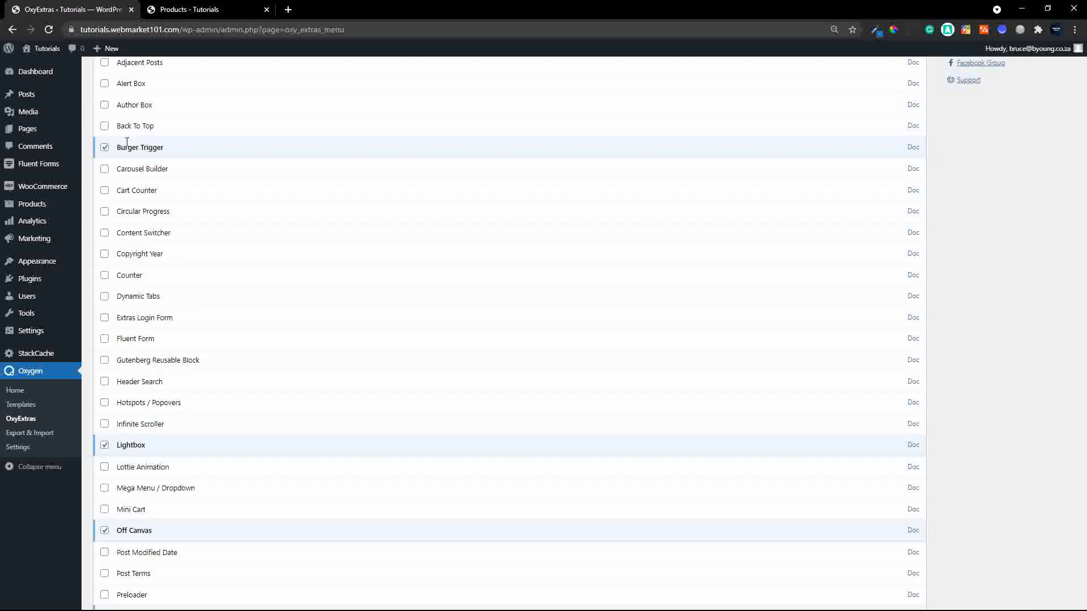
scroll(259, 372, "down", 2)
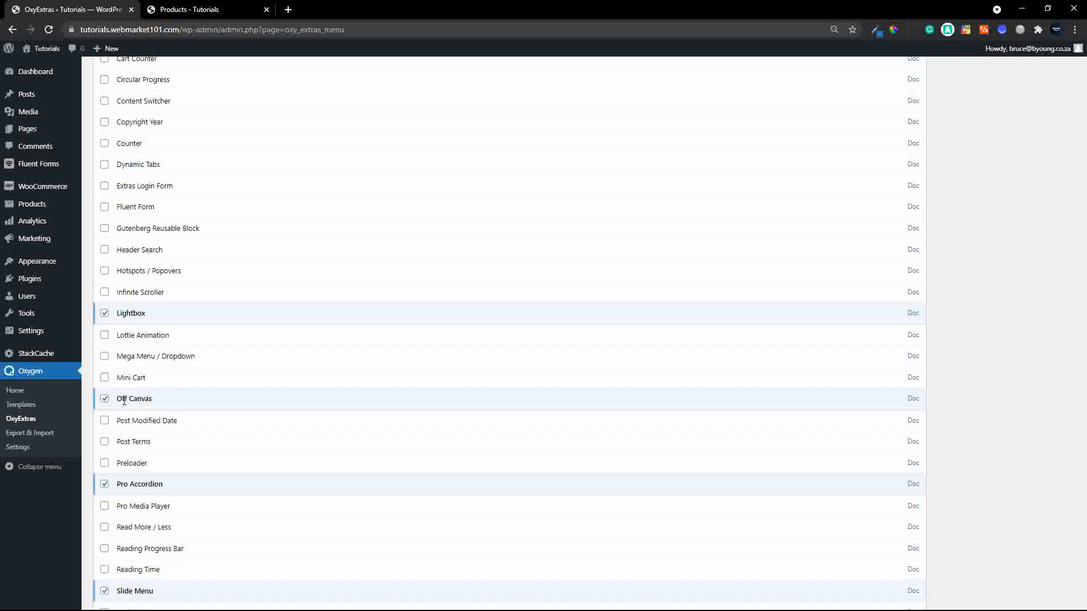
scroll(147, 397, "down", 3)
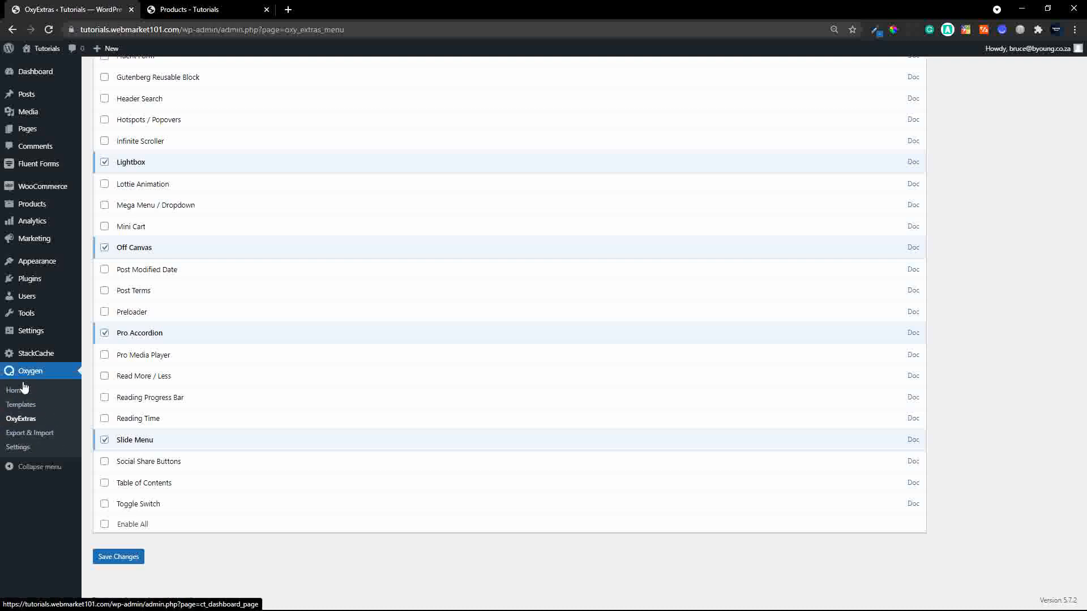
- Open the Main template in the Oxygen editor and add a section directly above the Header Builder
left_click(24, 407)
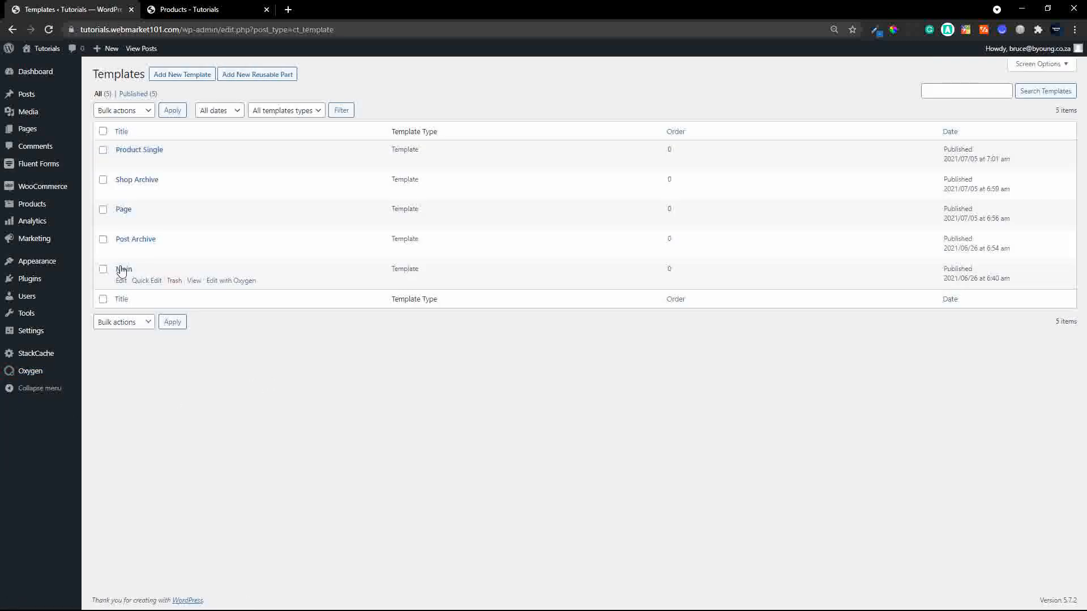
left_click(231, 280)
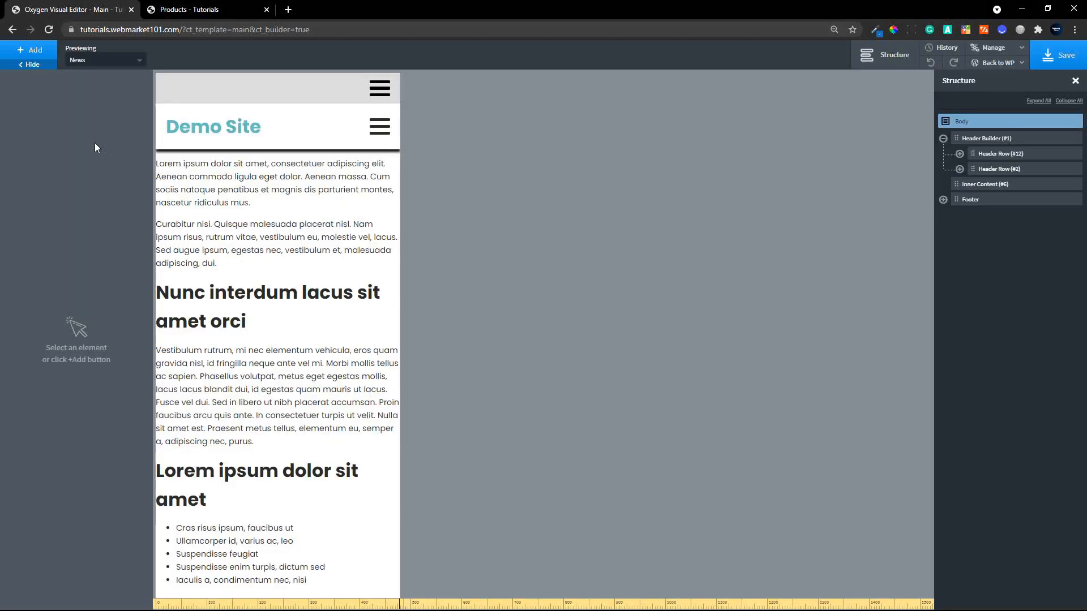
left_click(30, 53)
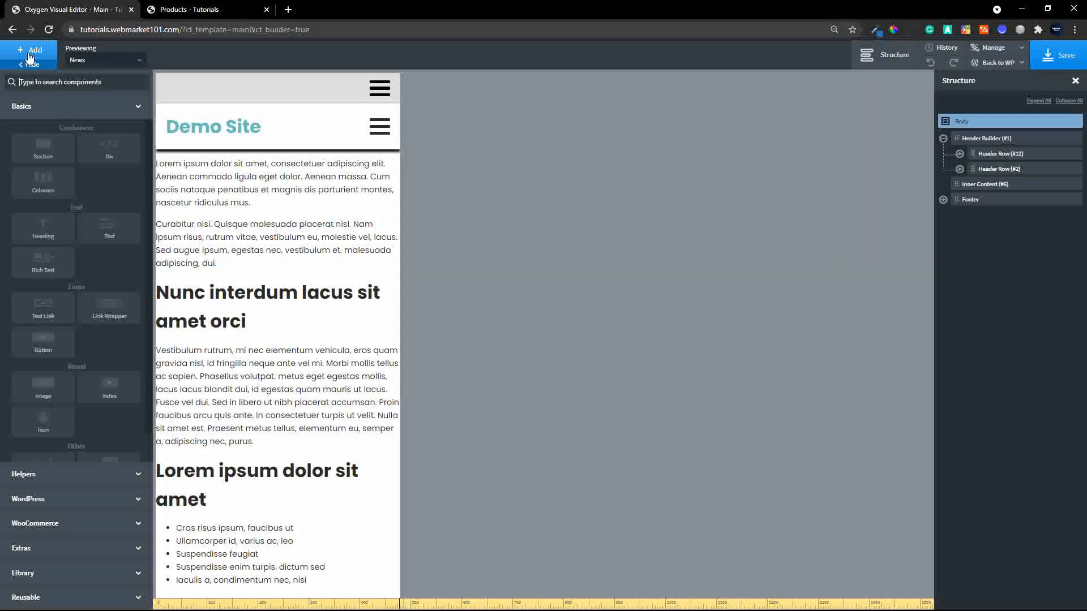
left_click(41, 149)
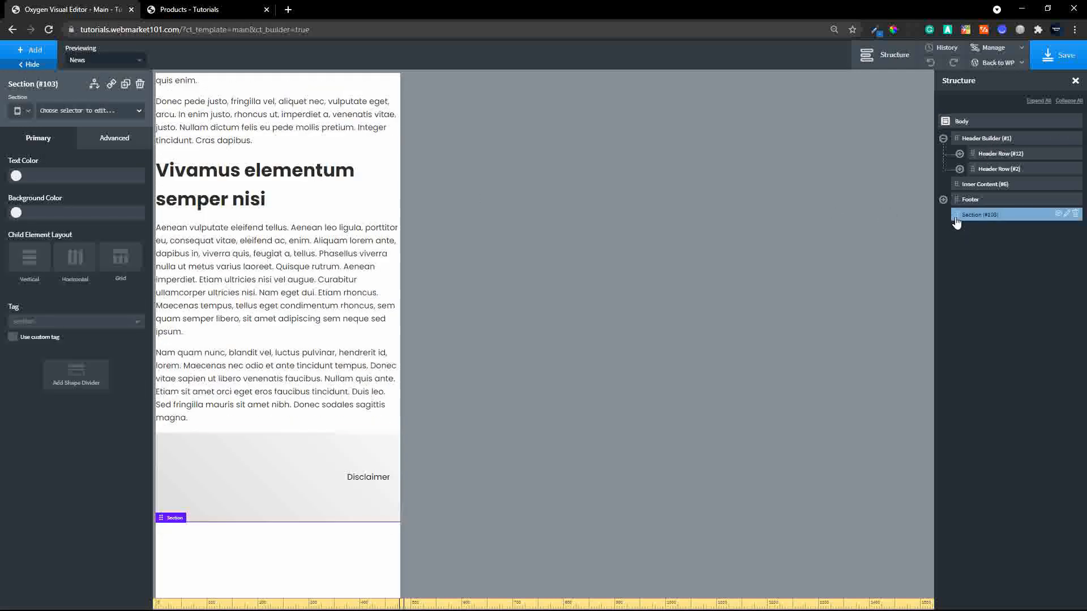
left_click_drag(956, 216, 992, 140)
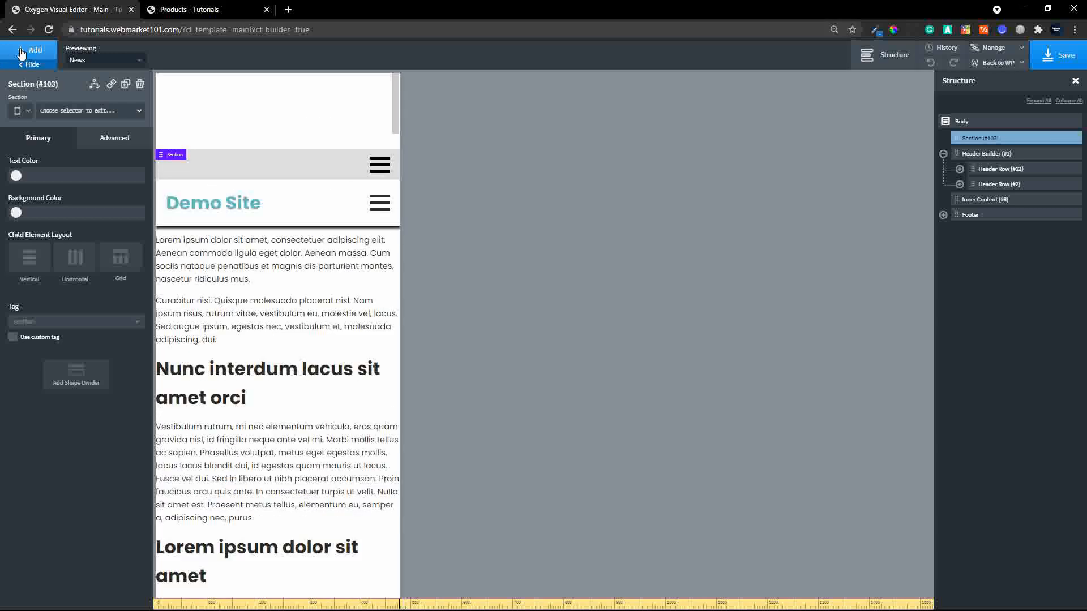
- Add a div inside the new section above the header and place a text element in that div
left_click(21, 53)
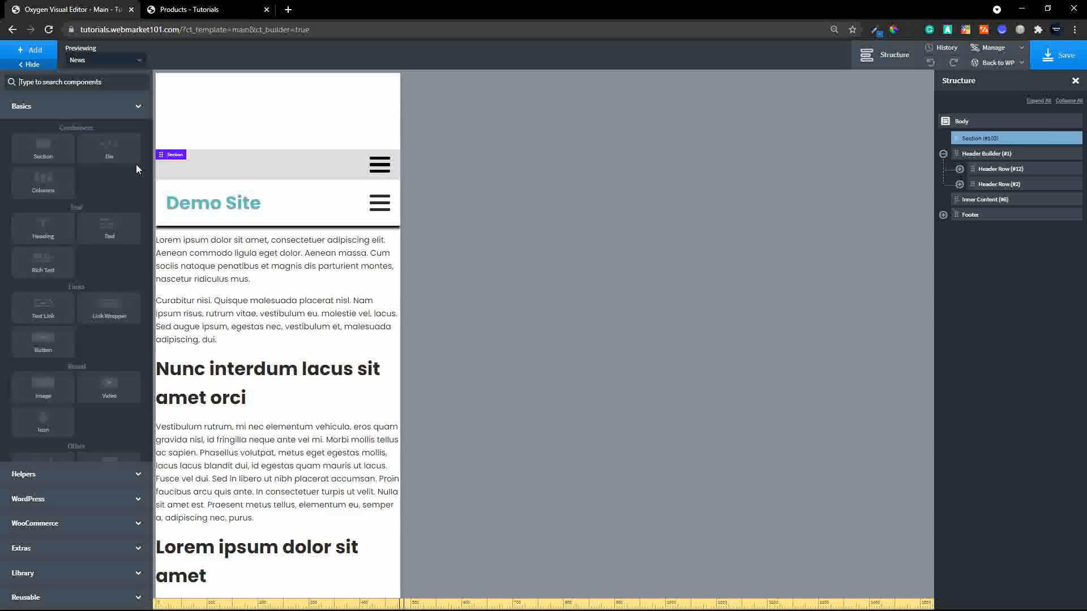
left_click(113, 151)
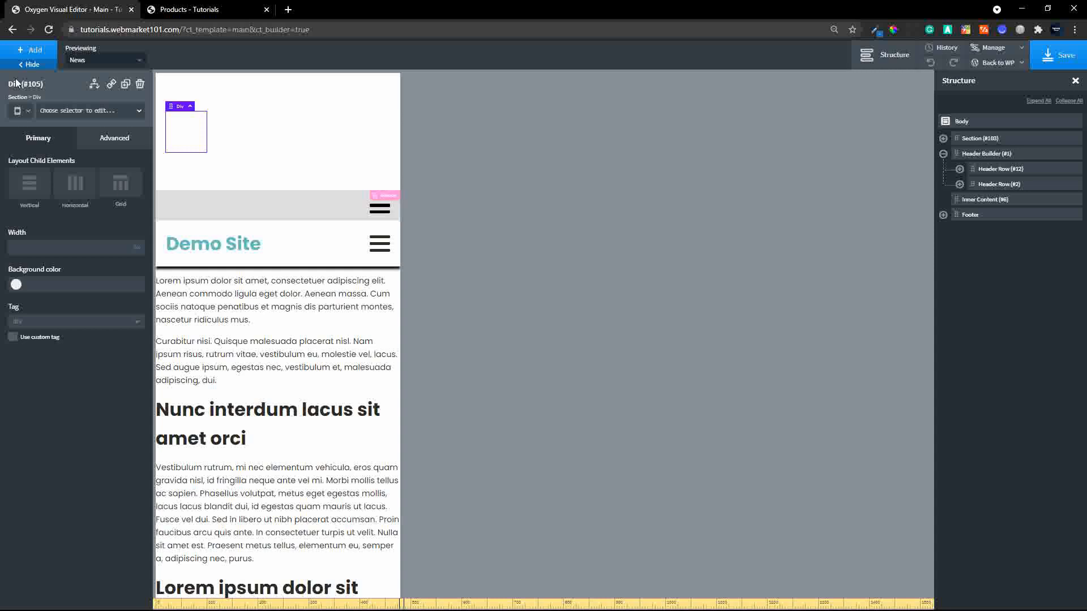
left_click(21, 54)
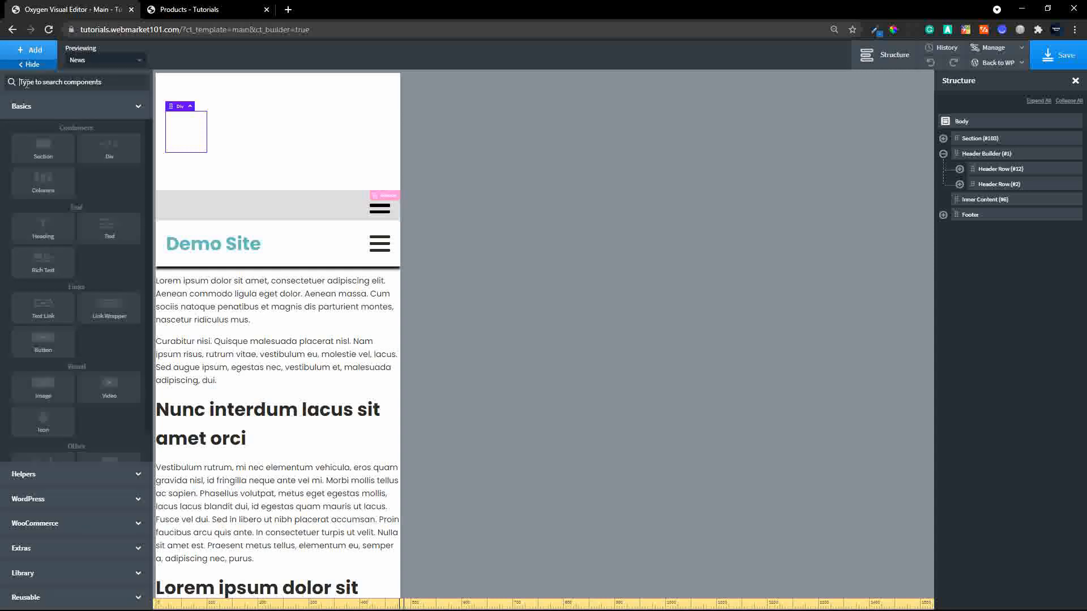
left_click(110, 235)
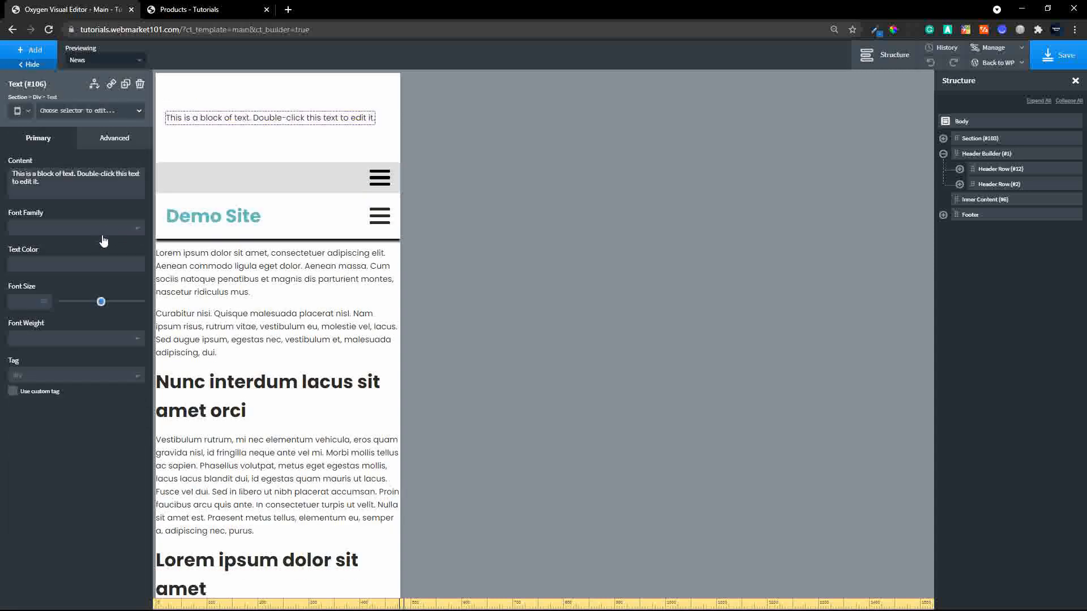
- Add an OxyExtras Burger Trigger after the text element inside the new section's div
left_click(26, 53)
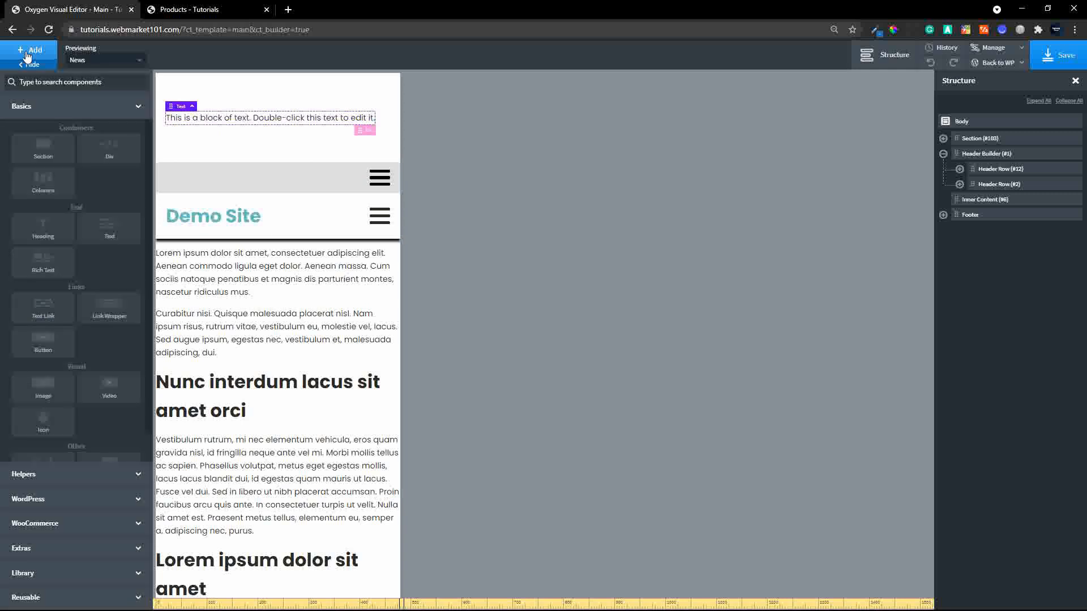
left_click(58, 544)
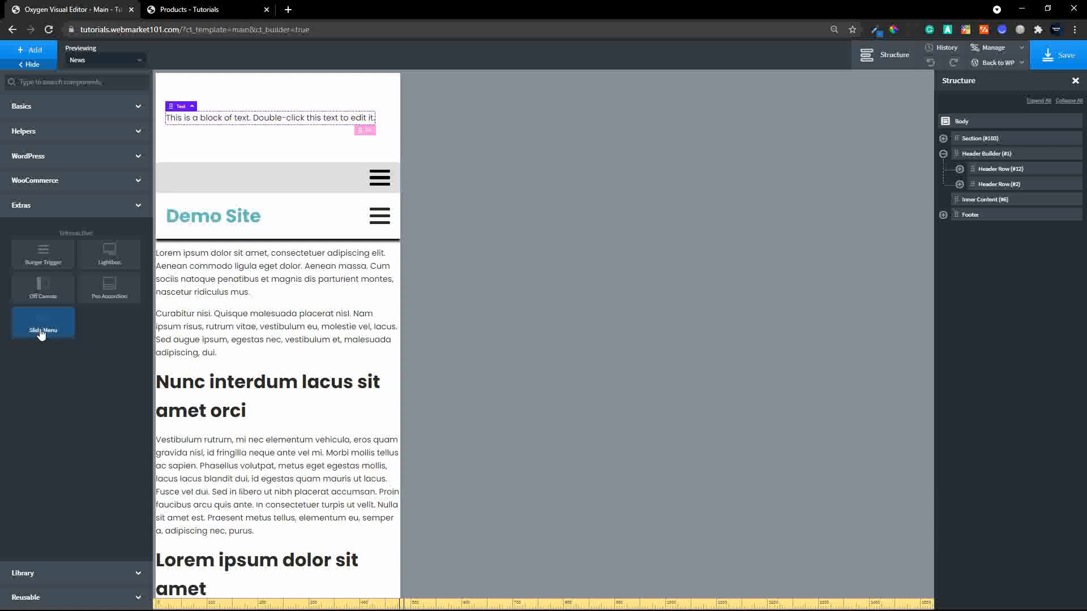
left_click(44, 259)
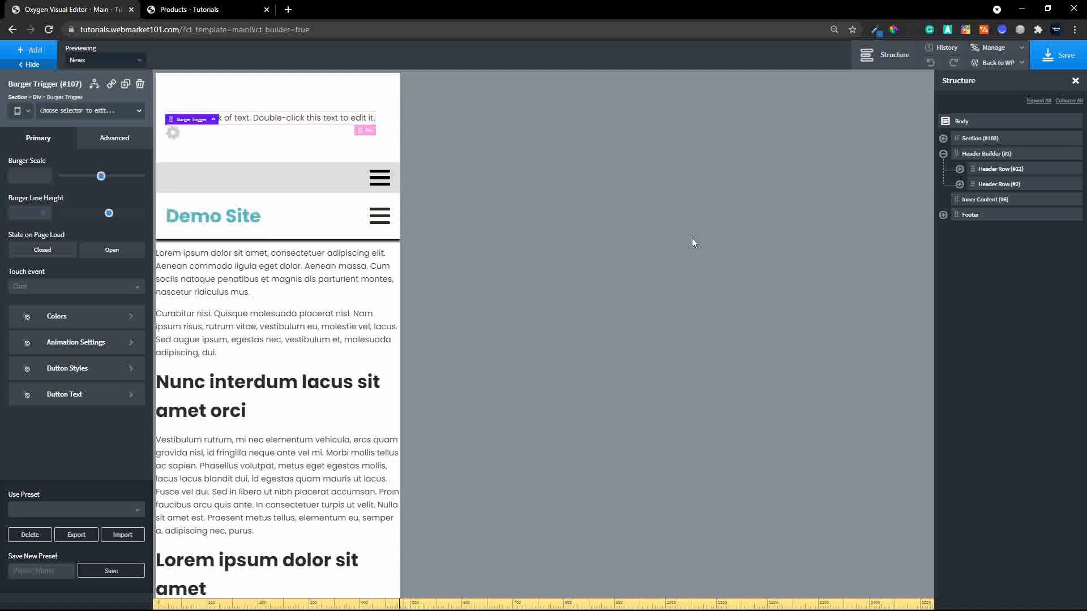
- Lay out the div's text and burger trigger horizontally, with middle vertical alignment and space between them
left_click(956, 140)
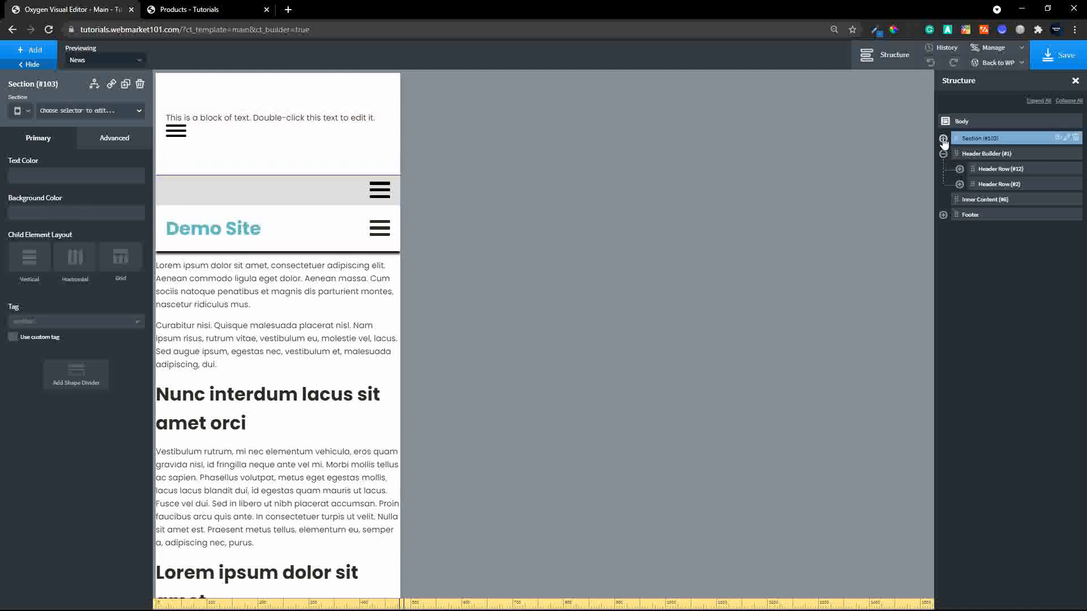
left_click(943, 139)
left_click(958, 154)
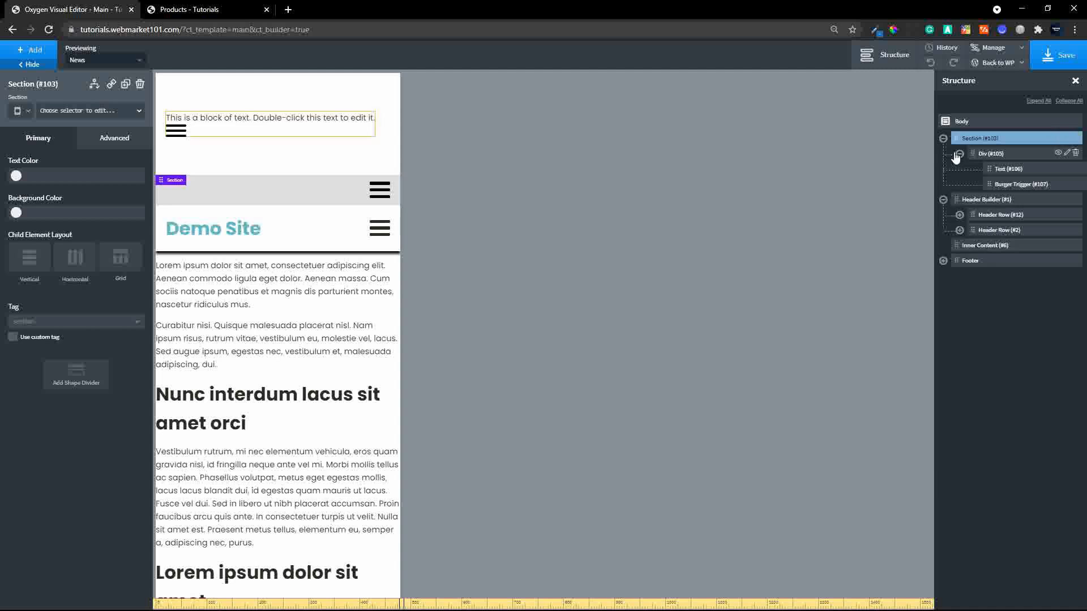
left_click(997, 155)
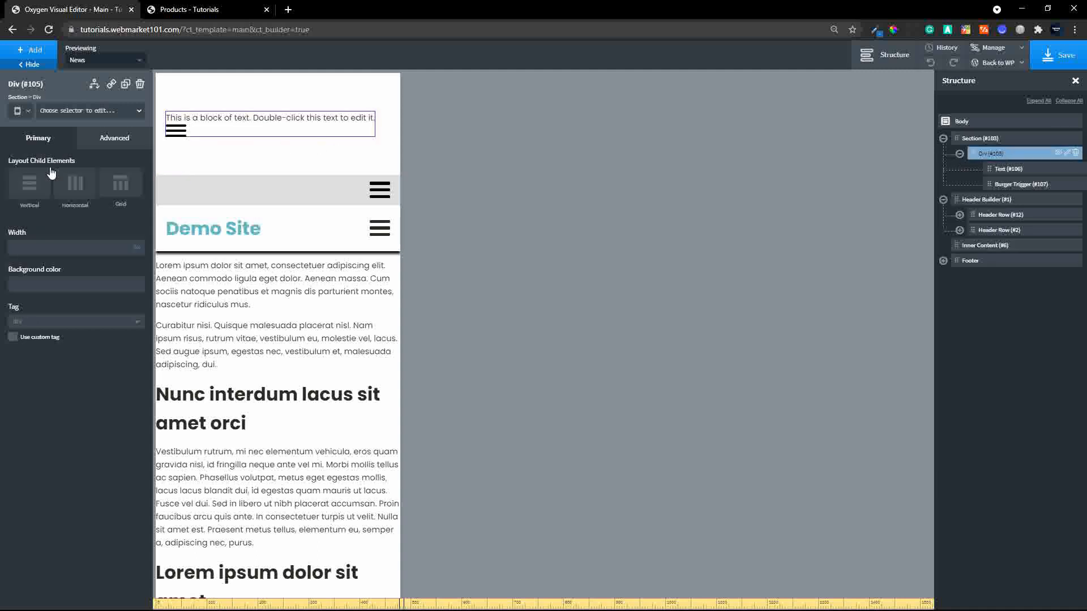
left_click(88, 181)
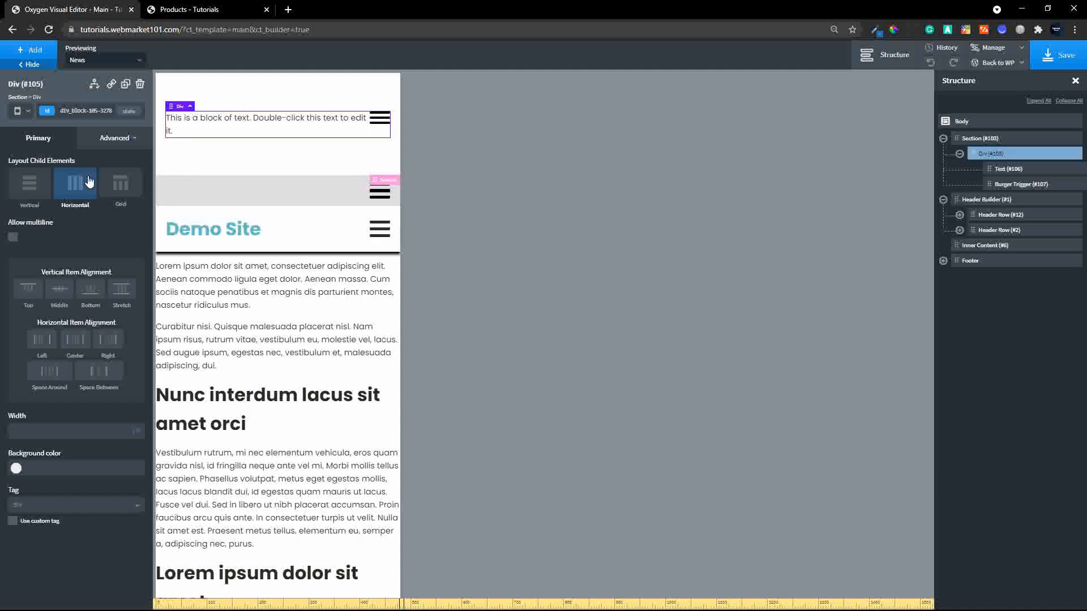
left_click(61, 292)
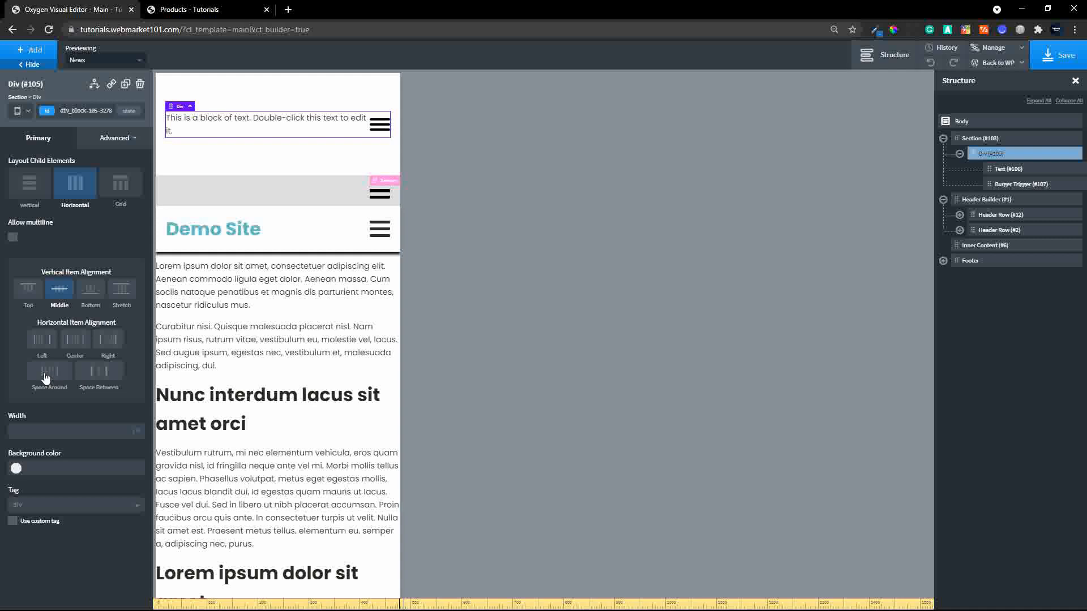
left_click(93, 373)
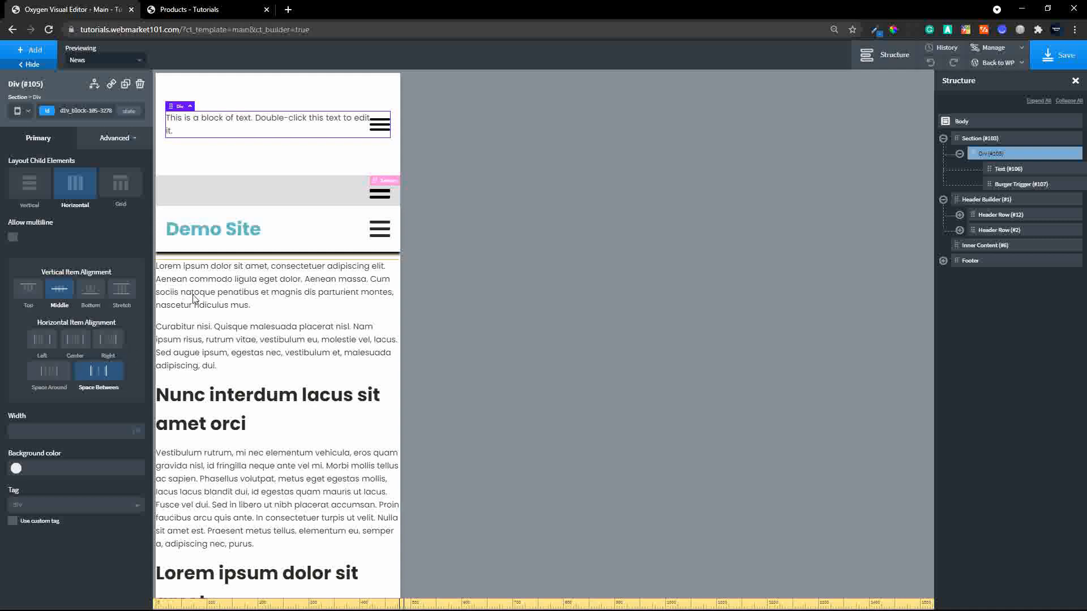
- Add an Off Canvas element directly inside the new section, outside the div
left_click(996, 140)
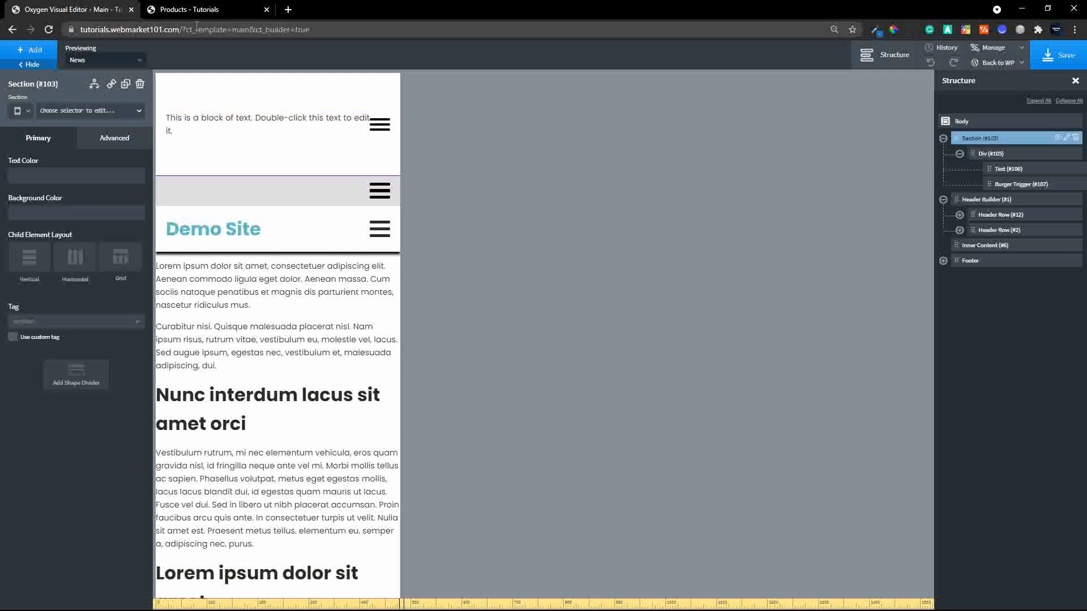
left_click(31, 54)
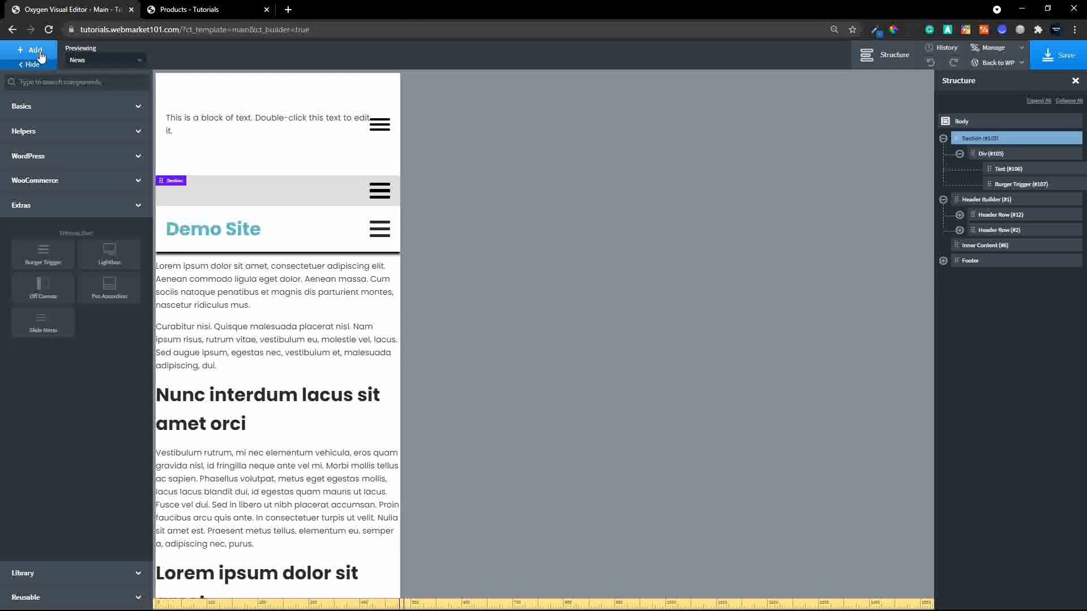
left_click(54, 299)
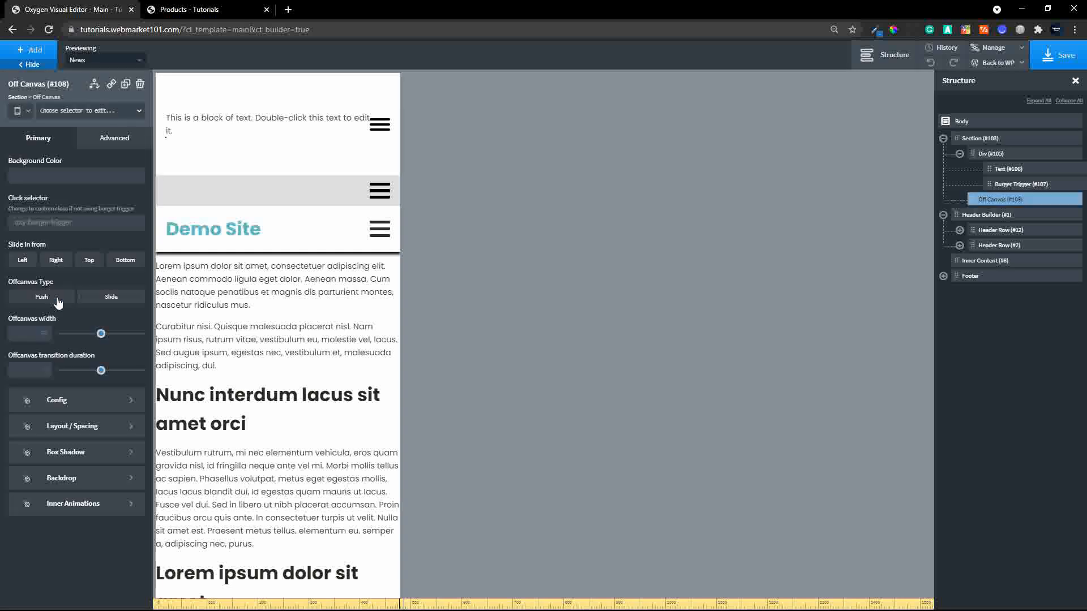
- Add a Slide Menu inside the Off Canvas, use the Main Navigation menu, and try expanding and collapsing its Accessories submenu
left_click(17, 50)
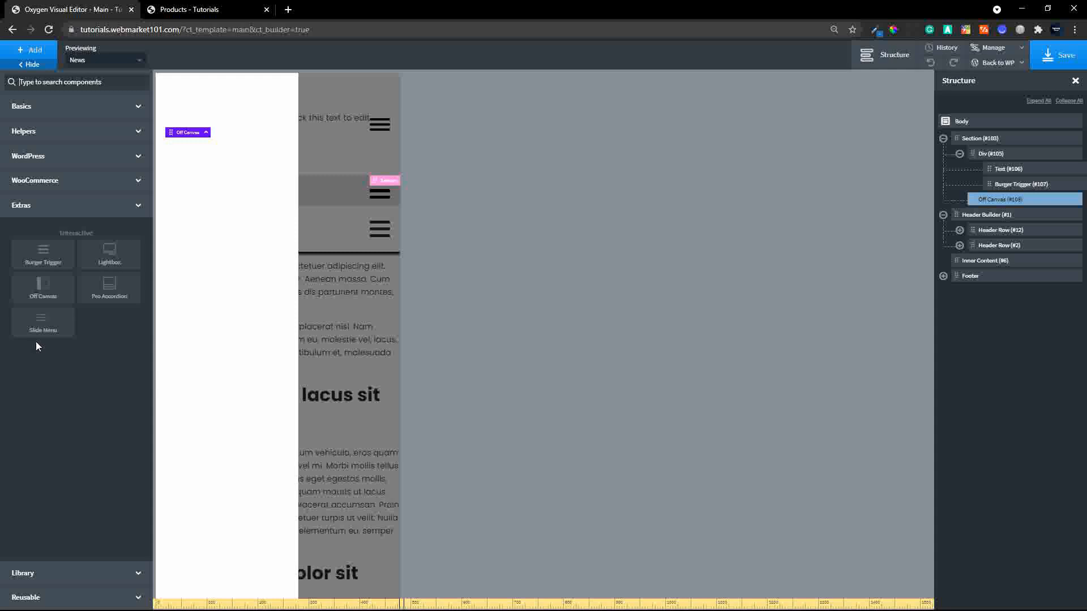
left_click(46, 325)
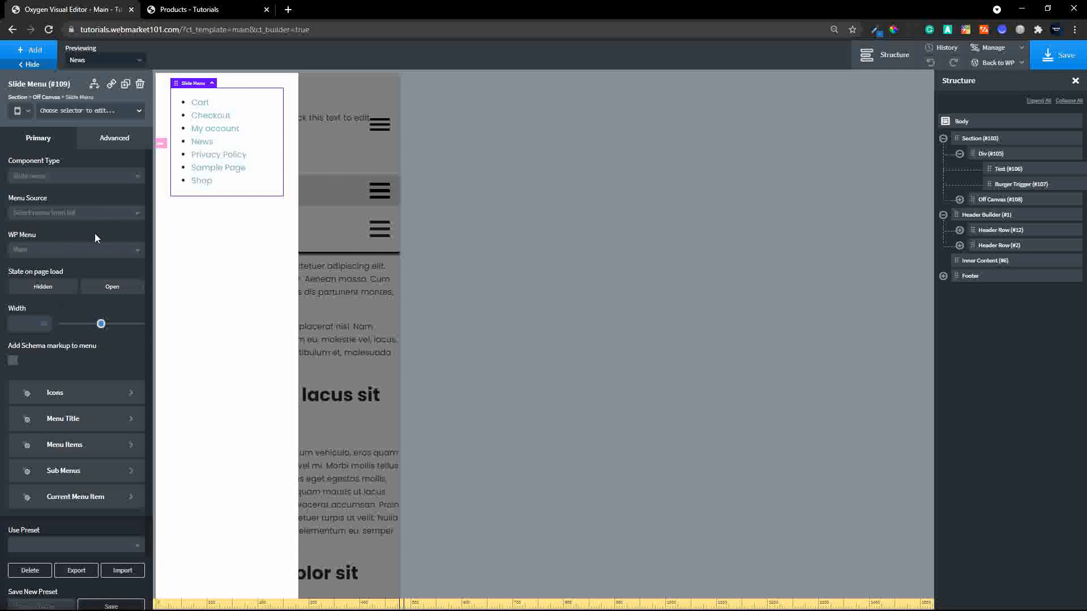
left_click(51, 250)
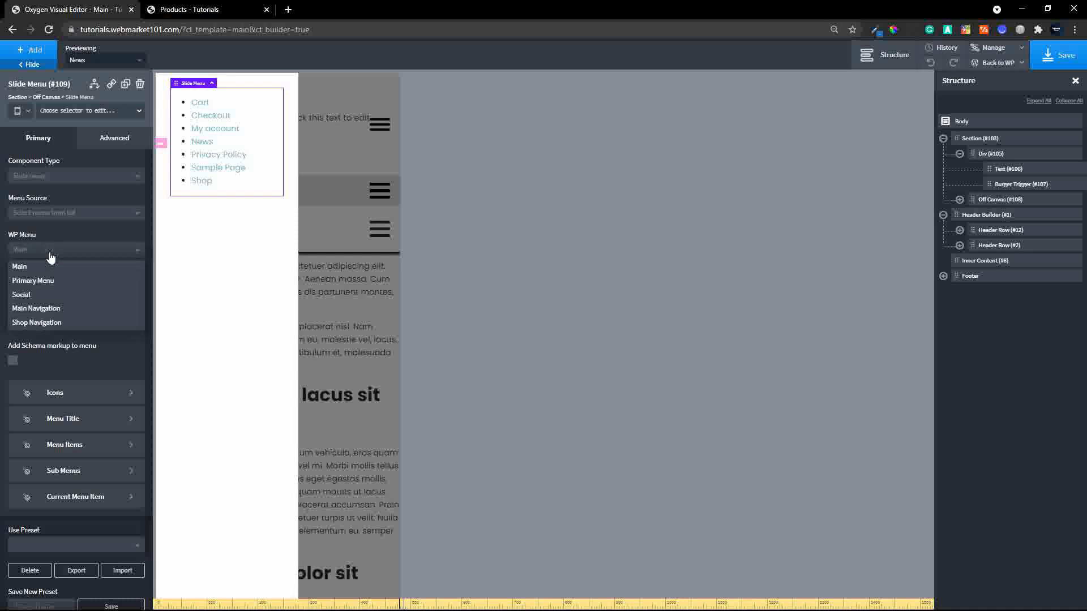
left_click(46, 309)
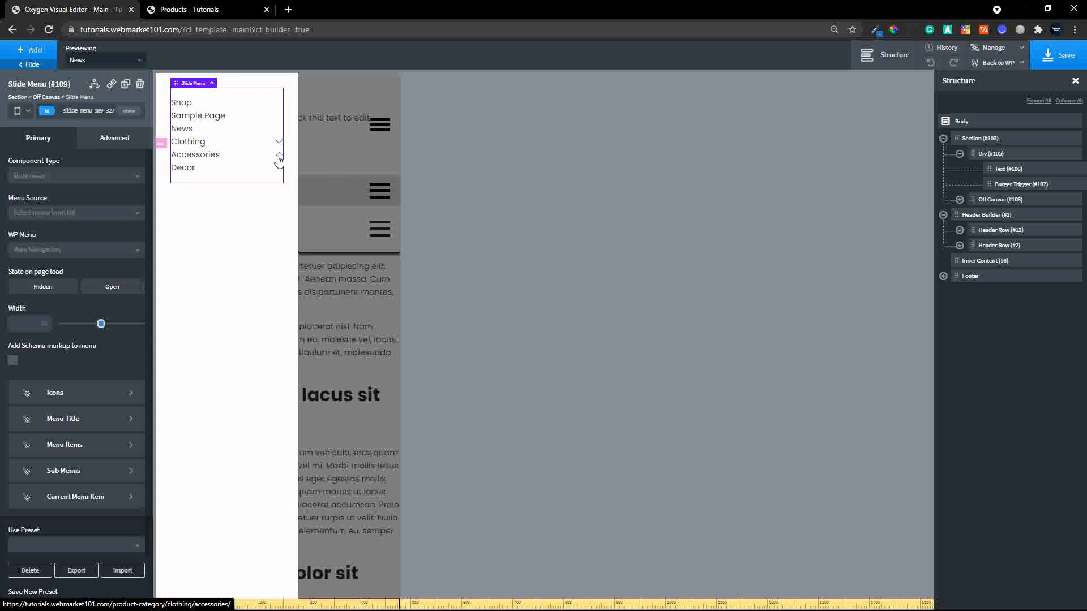
left_click(279, 158)
left_click(279, 159)
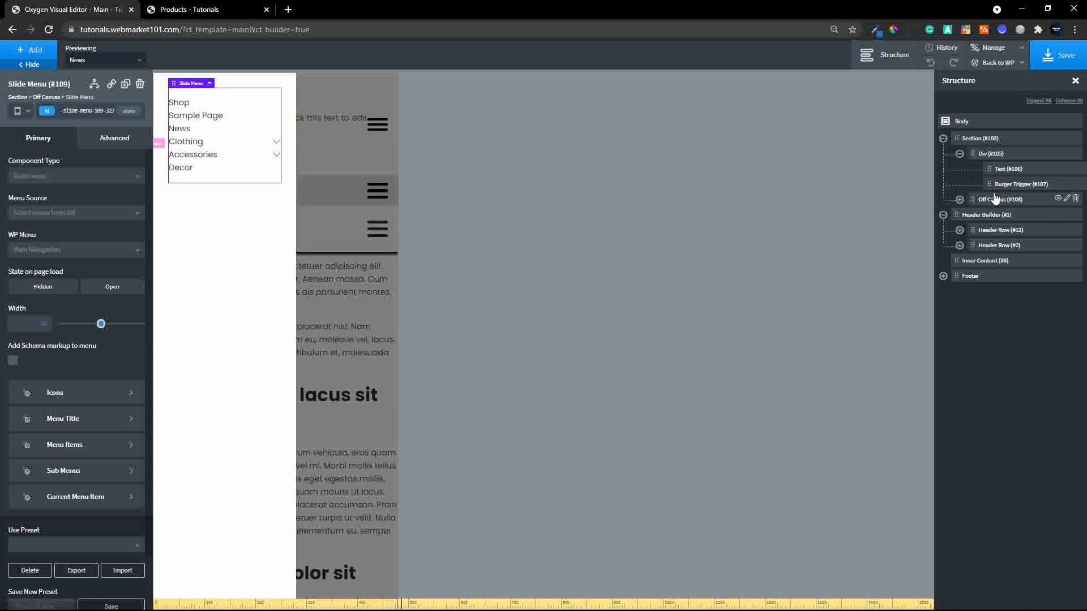
- Set the z-index of the div holding the text and burger trigger to 100
left_click(991, 156)
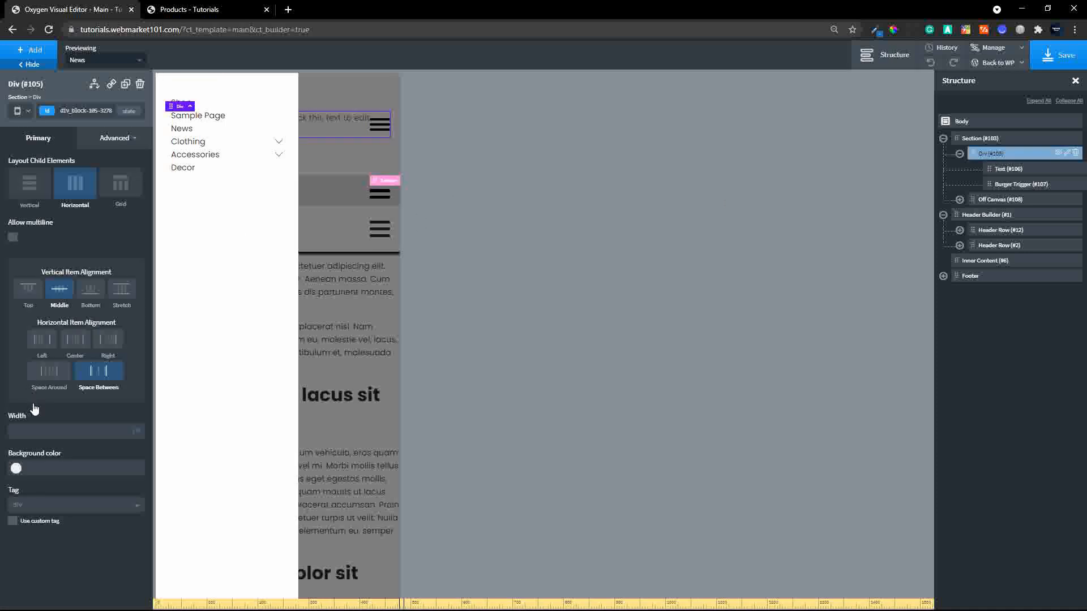
left_click(125, 137)
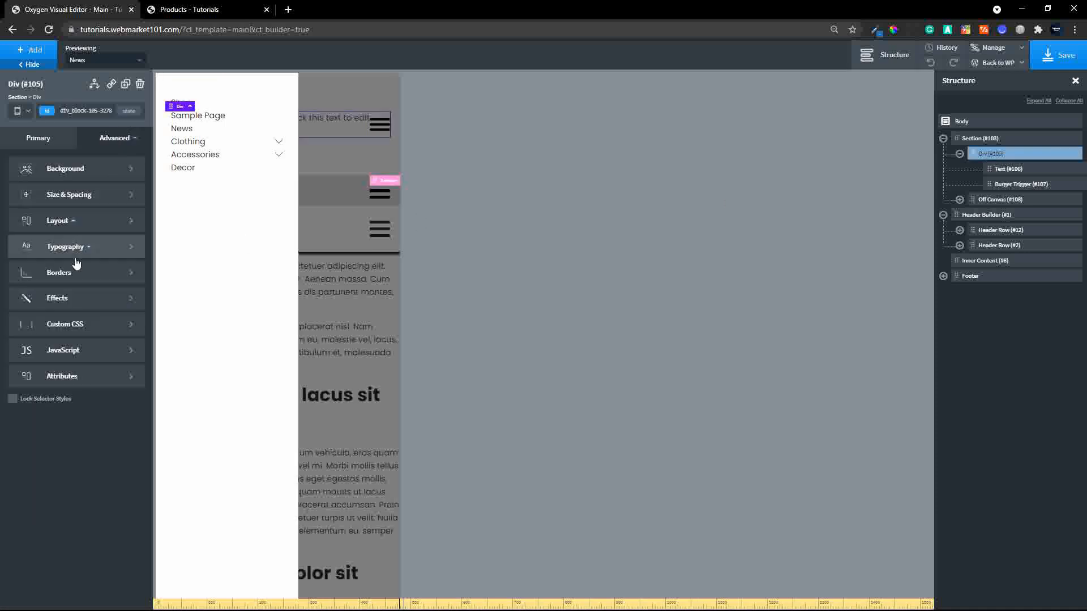
left_click(79, 222)
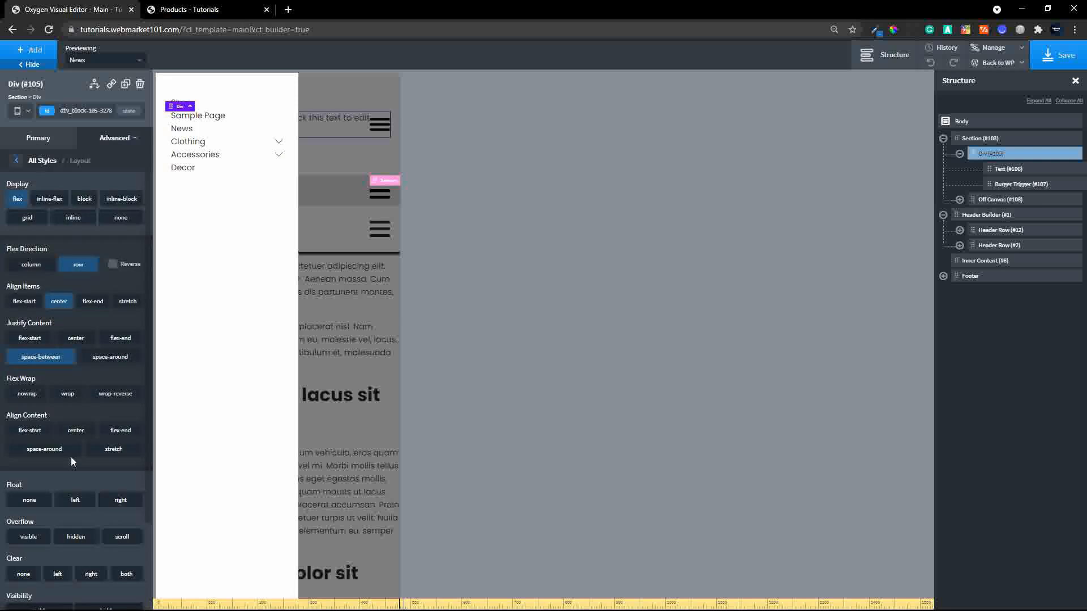
scroll(70, 457, "down", 2)
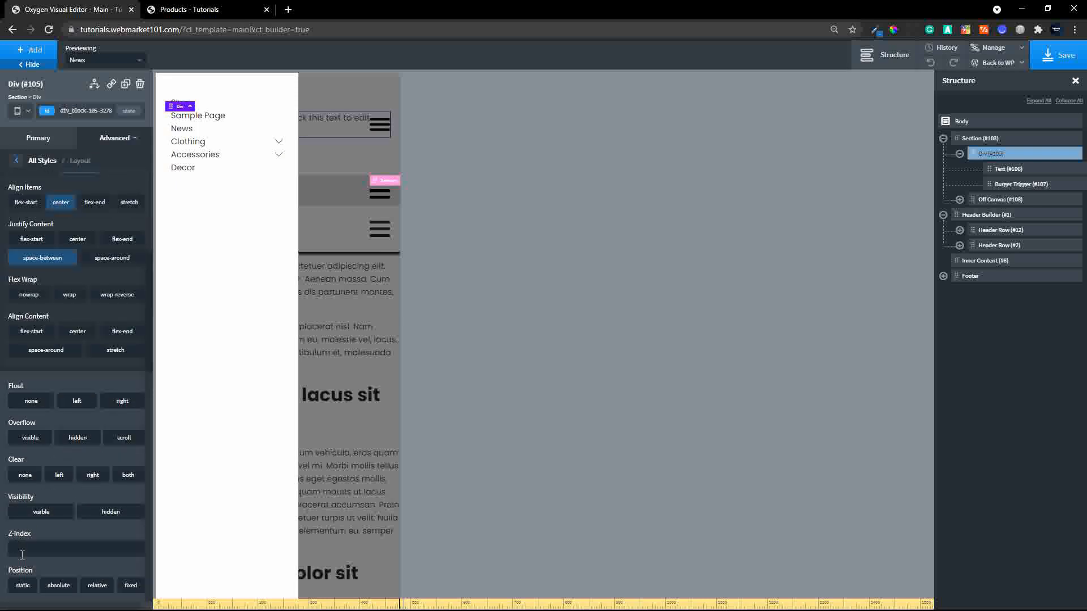
type("00")
left_click(338, 124)
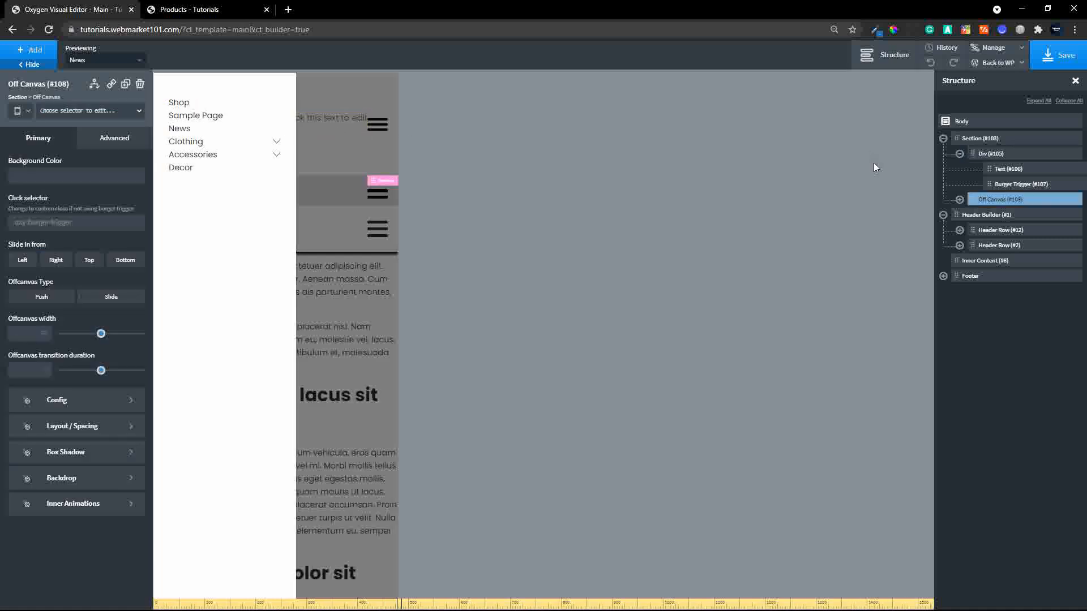
- Set the Off Canvas element's Z Index to 10 in its own layout and spacing settings
left_click(998, 161)
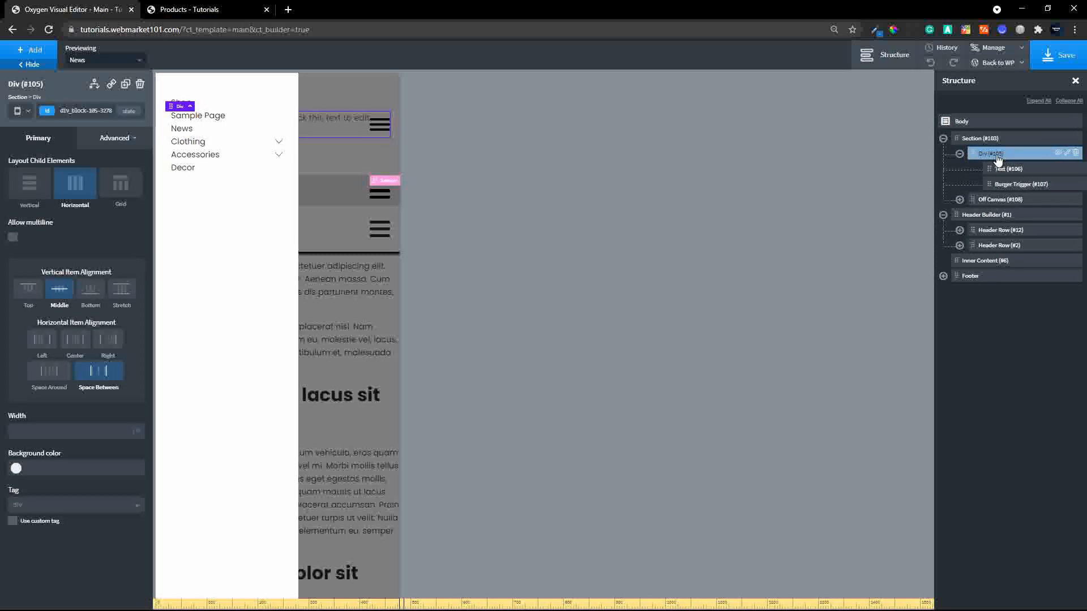
left_click(982, 199)
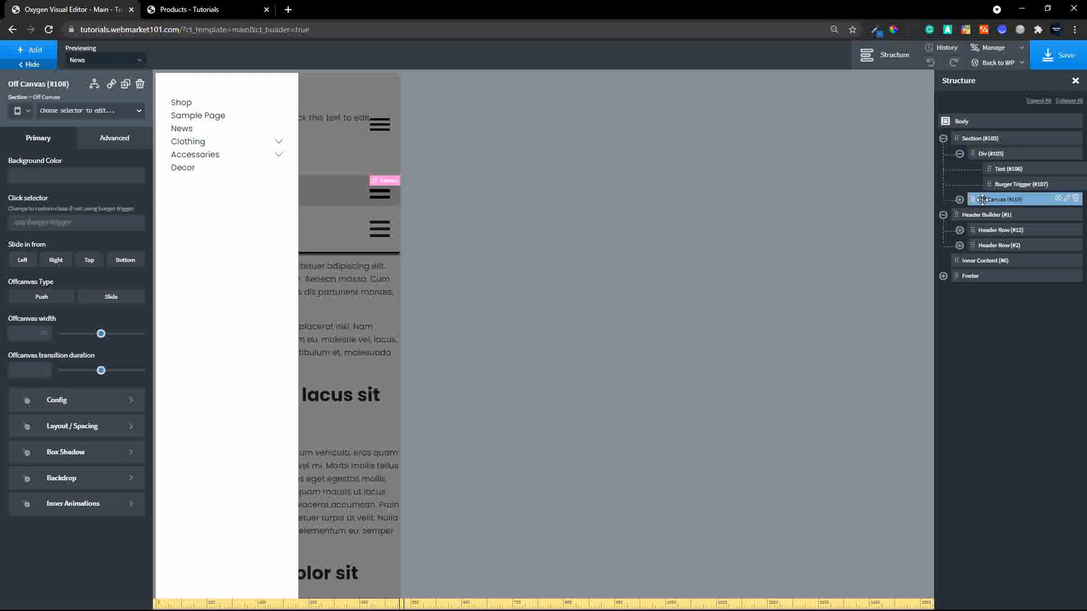
left_click(86, 431)
left_click(38, 420)
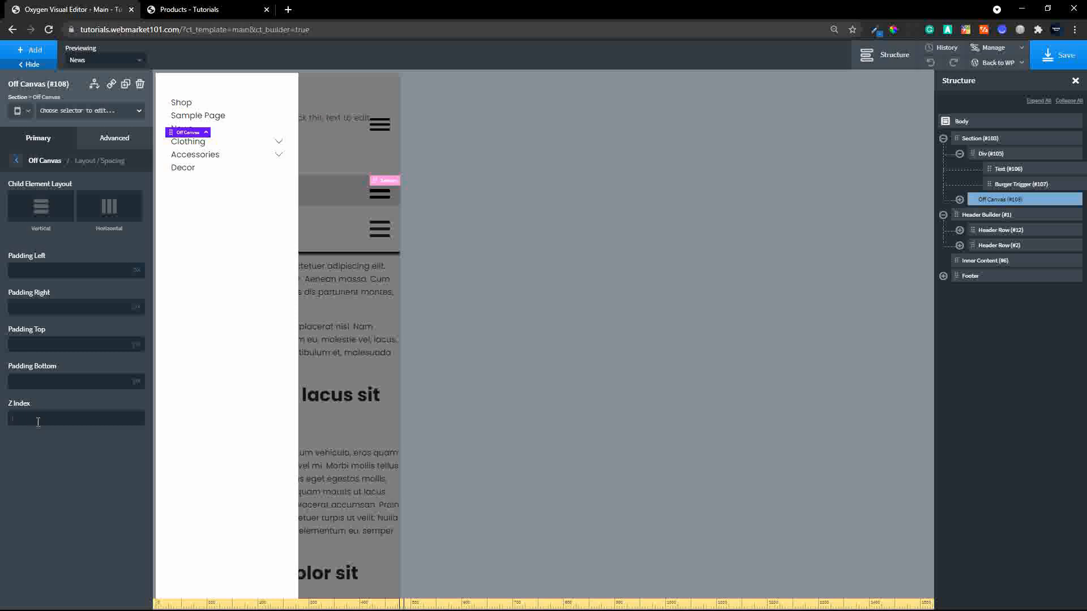
type("10")
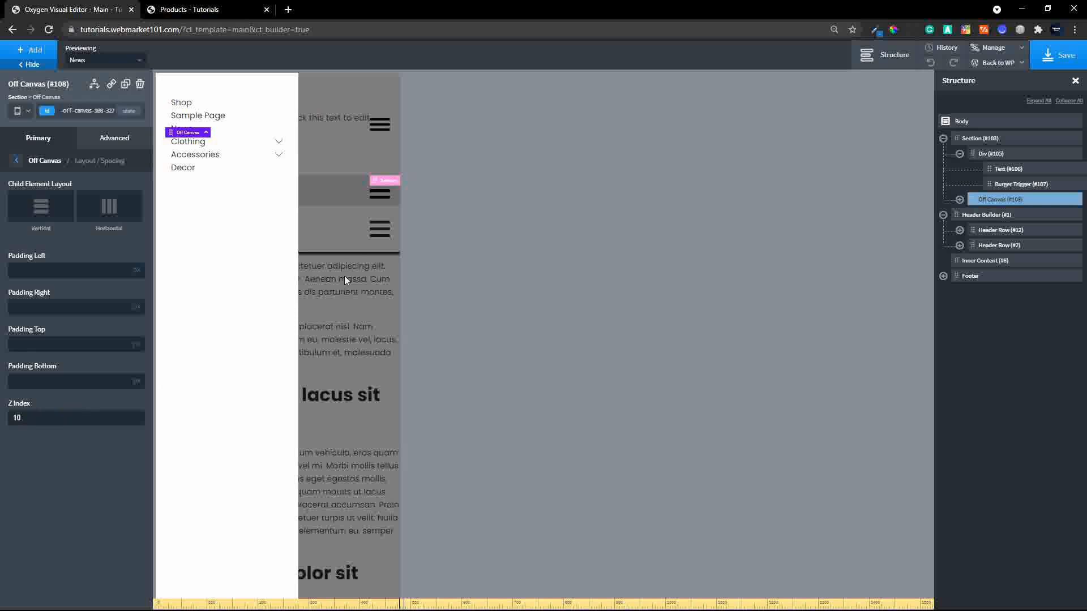
- Give the div holding the text and burger trigger a black #000000 background color
left_click(1004, 157)
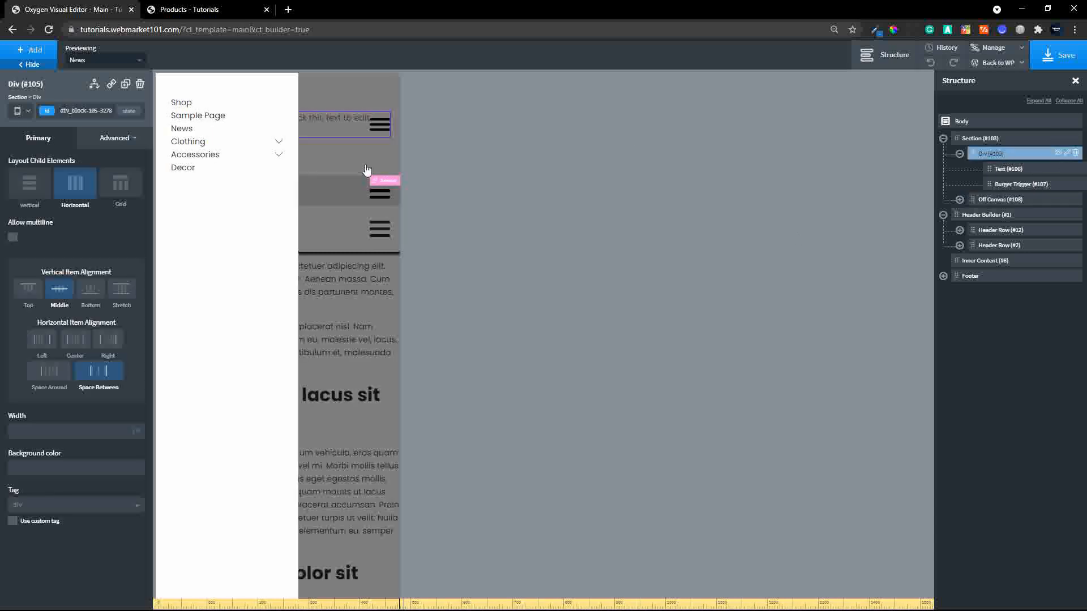
left_click(16, 469)
left_click(24, 545)
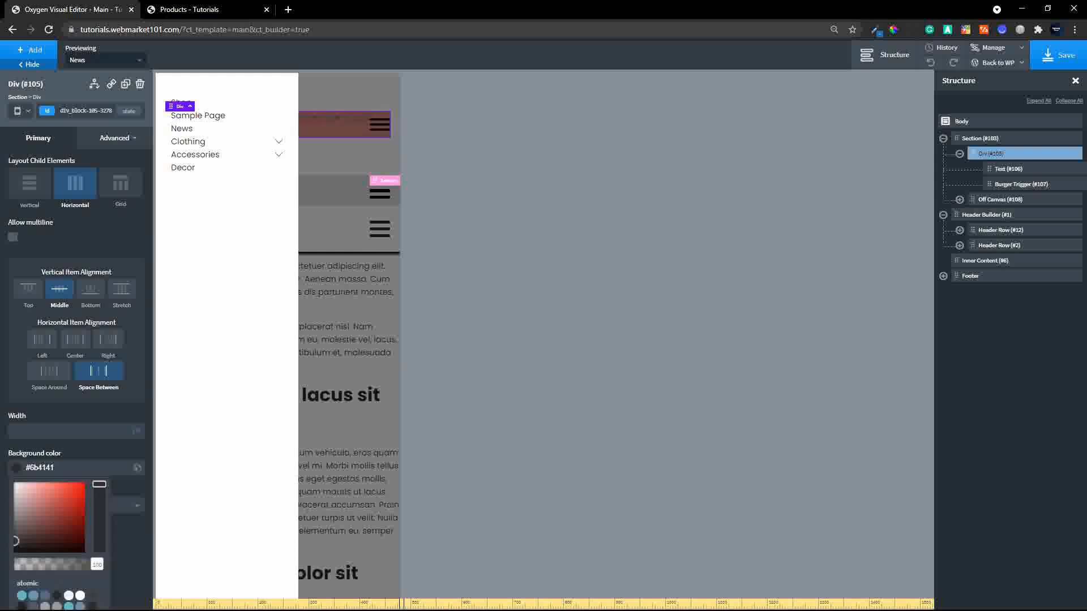
left_click(1072, 66)
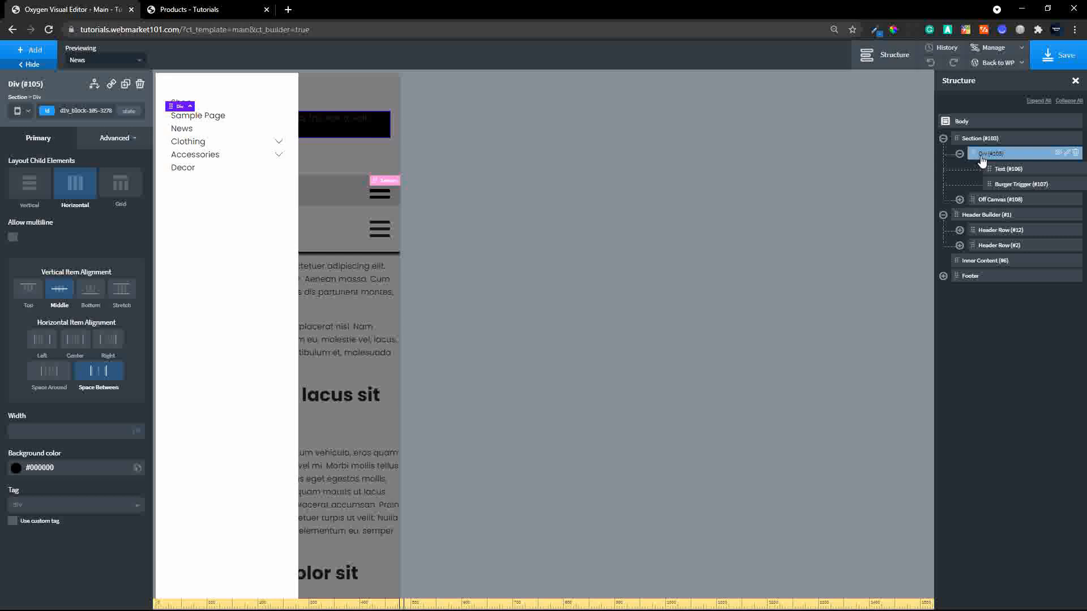
- Check the z-index in the layout styles of the div with the black background
left_click(130, 140)
left_click(84, 221)
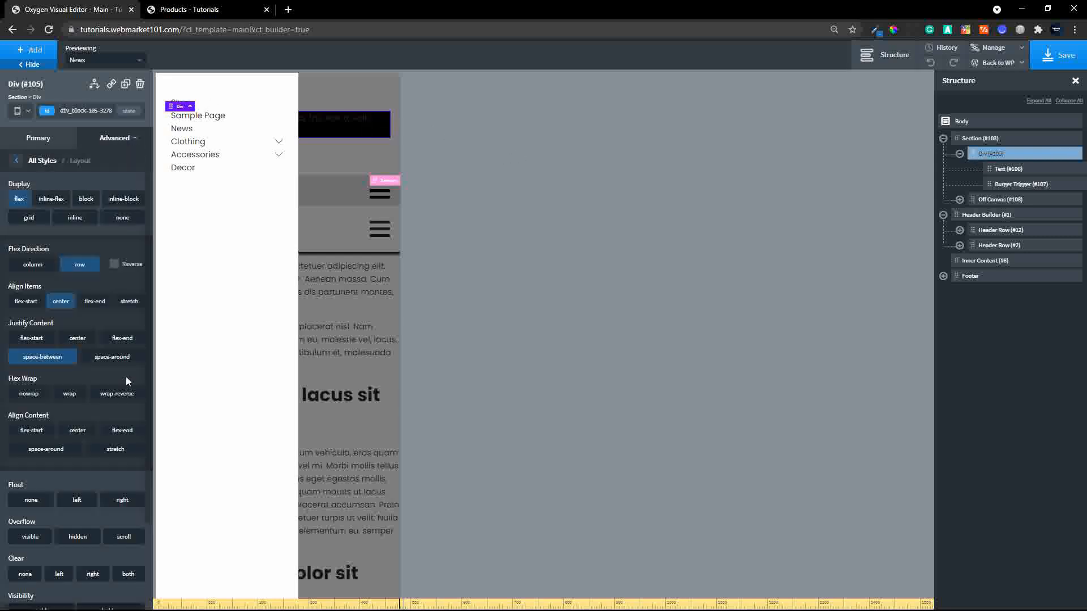
scroll(85, 453, "down", 3)
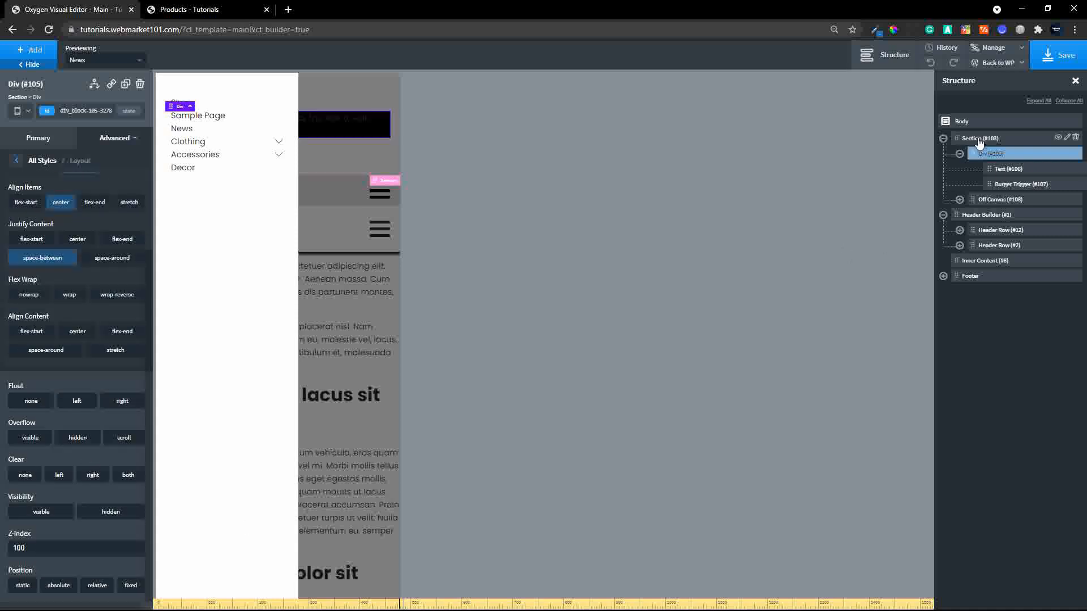
- Set the z-index in the Off Canvas element's general layout styles to 10
left_click(997, 203)
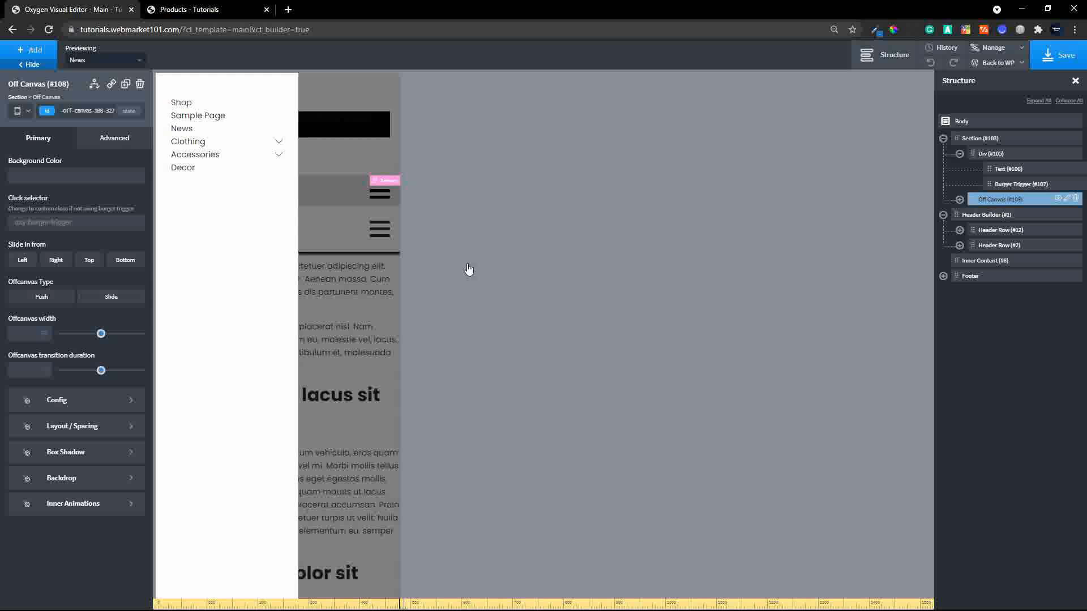
left_click(76, 426)
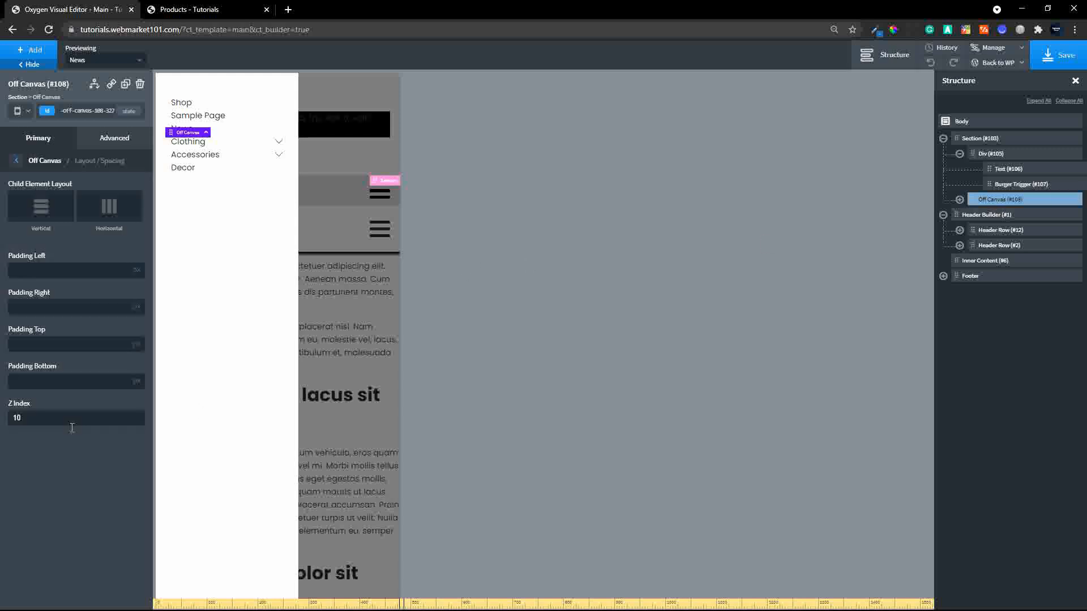
left_click(108, 147)
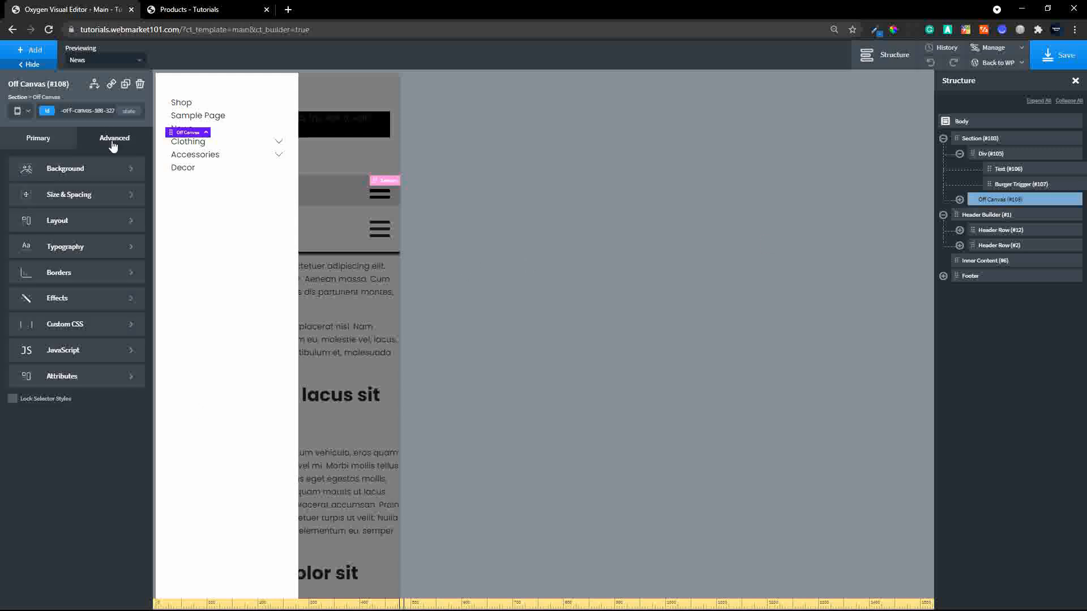
left_click(81, 220)
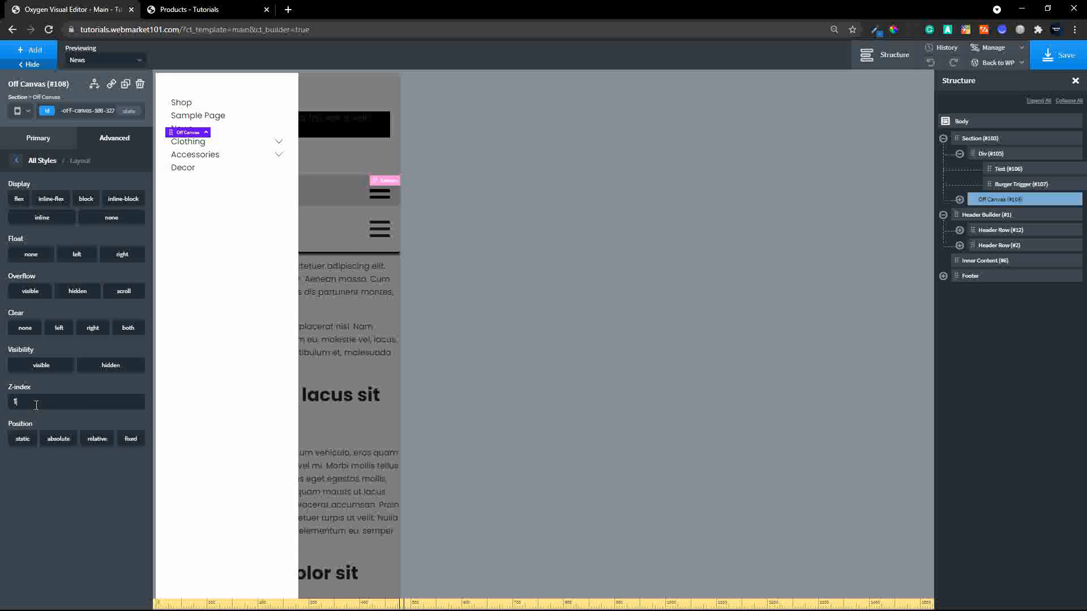
type("0")
left_click(992, 154)
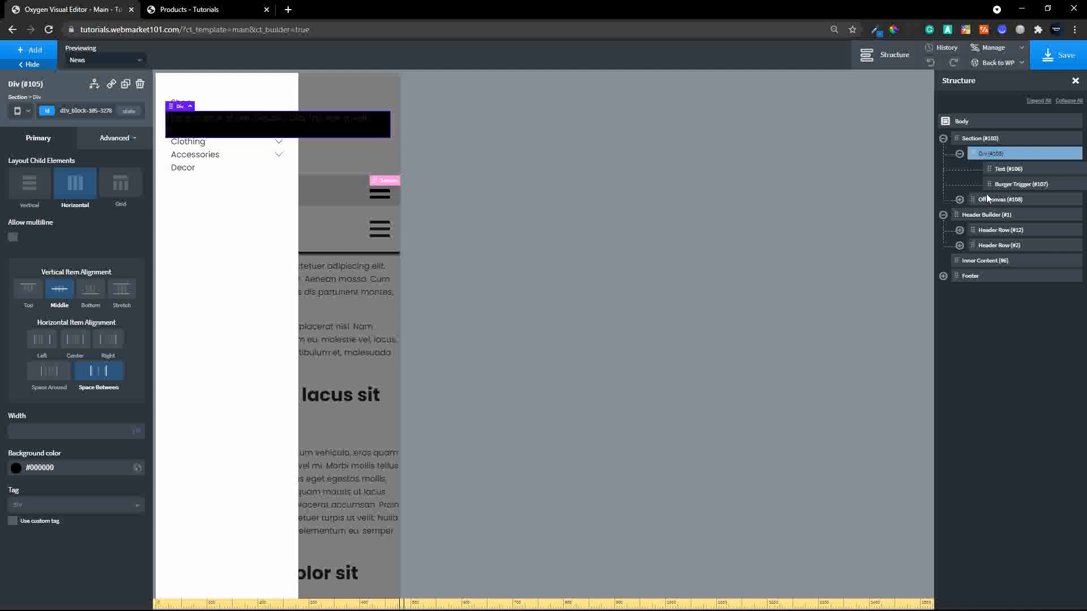
- Set the container padding of the section holding the off-canvas menu to 0 on all sides
left_click(998, 141)
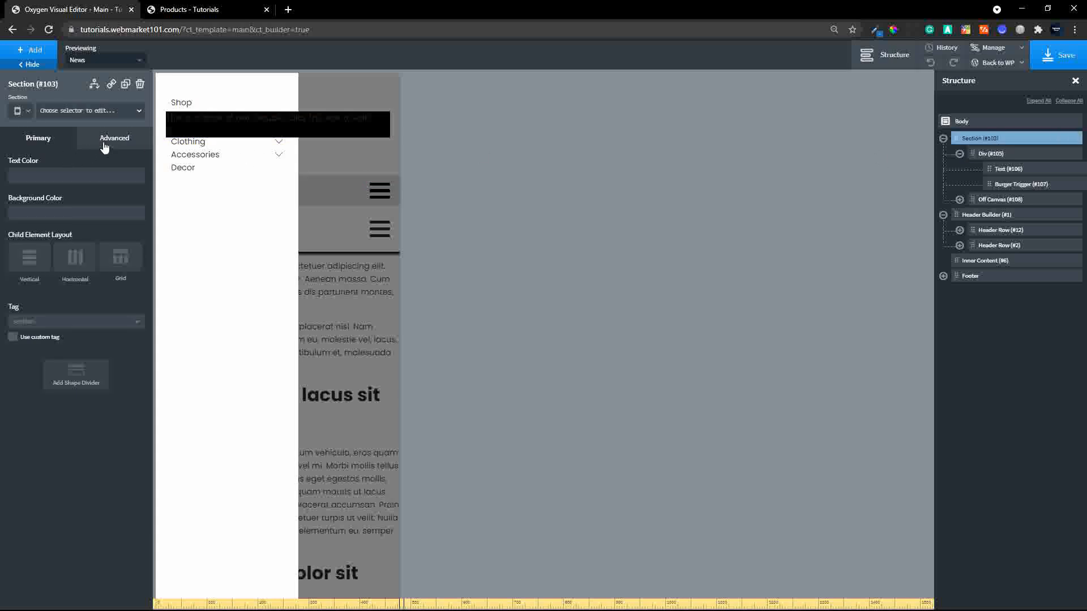
left_click(114, 138)
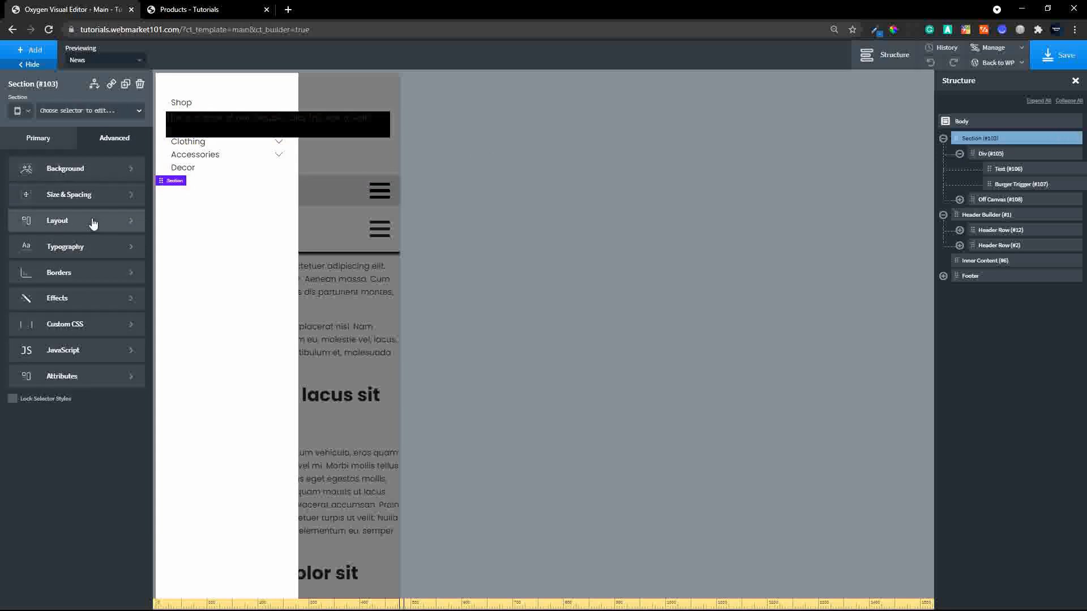
left_click(63, 199)
left_click(75, 195)
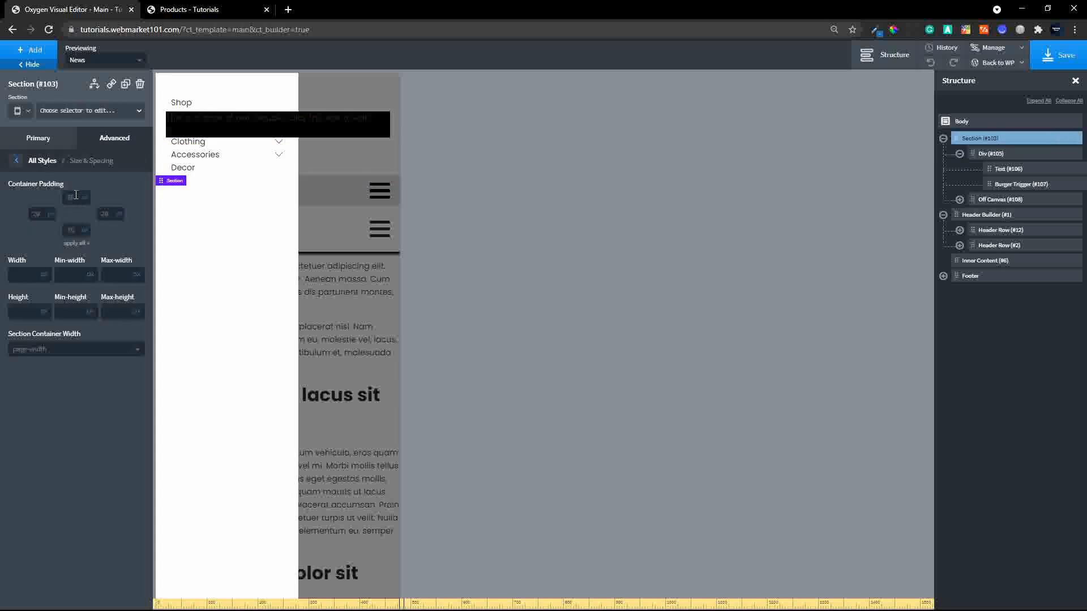
type("0")
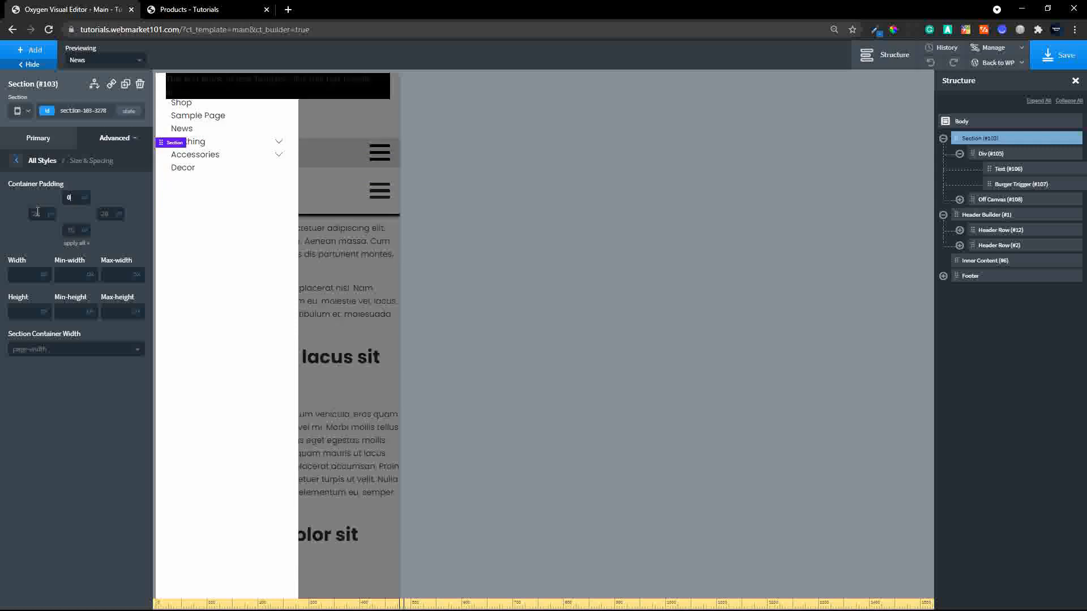
left_click(76, 244)
left_click(75, 245)
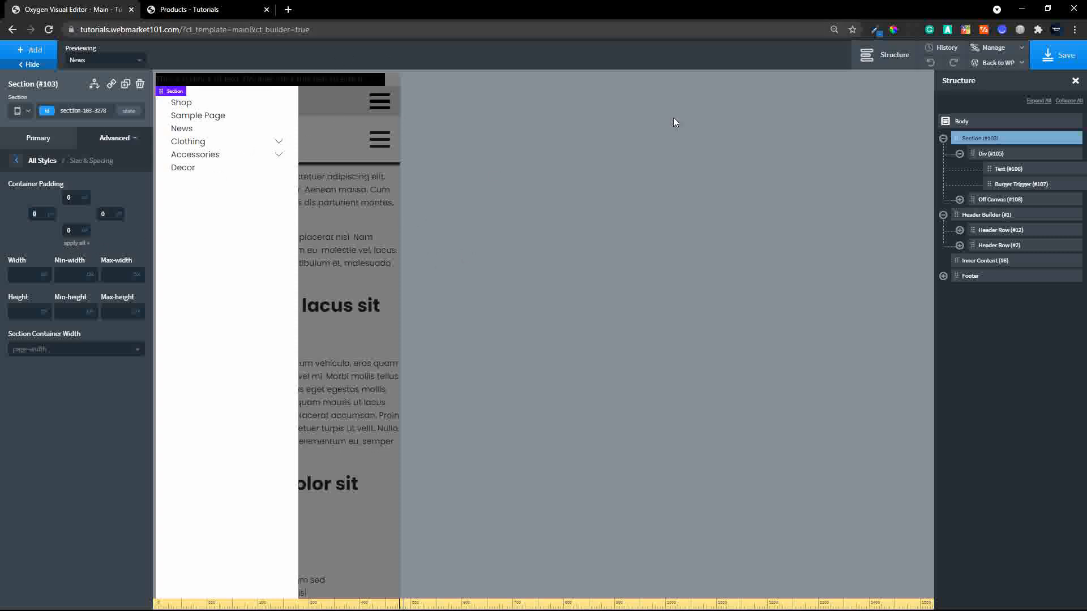
- Set the width of the div holding the text and burger trigger to 100
left_click(1001, 156)
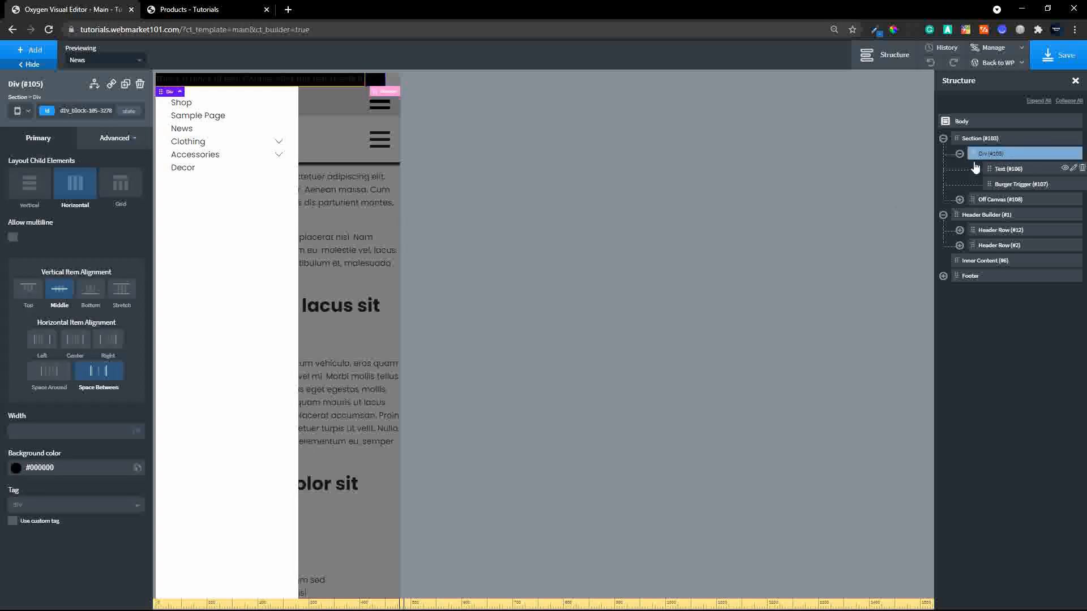
mouse_move(141, 438)
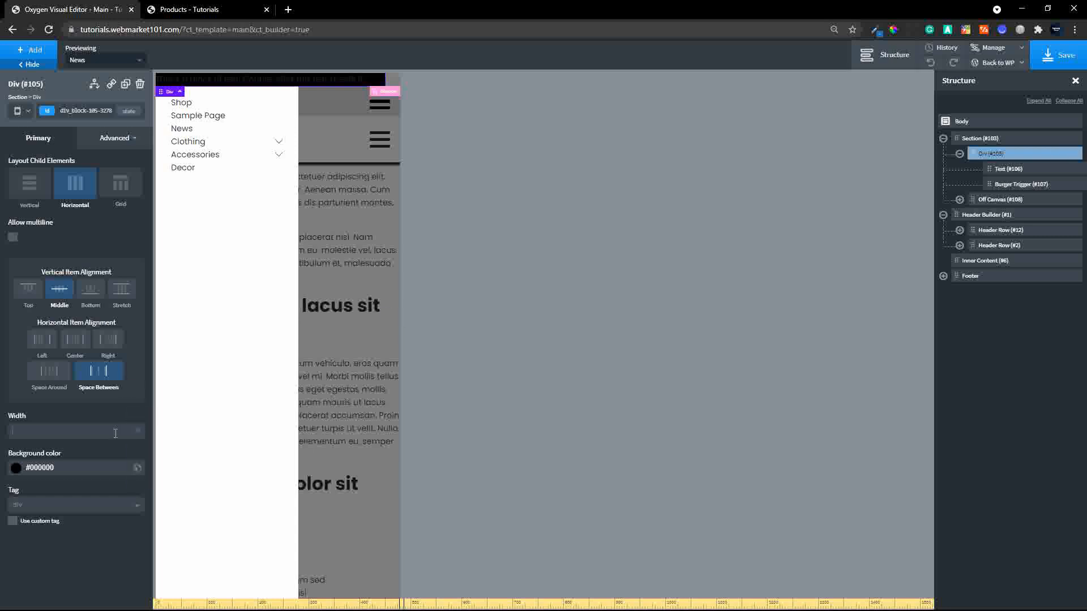
type("100")
- Set the typography color of the div holding the text and burger trigger to white #ffffff
left_click(112, 139)
left_click(92, 245)
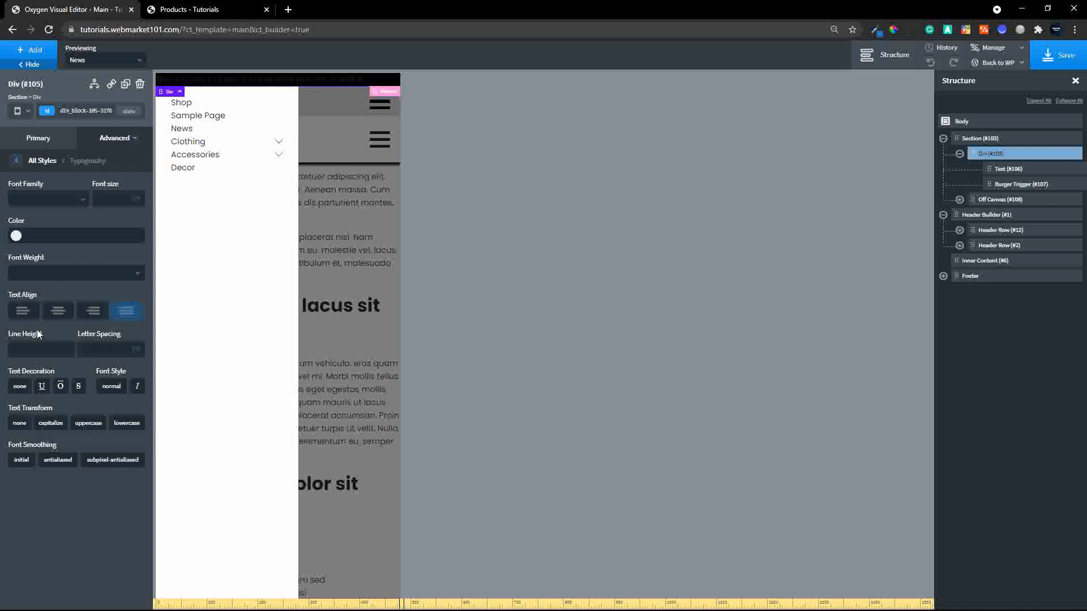
left_click(23, 240)
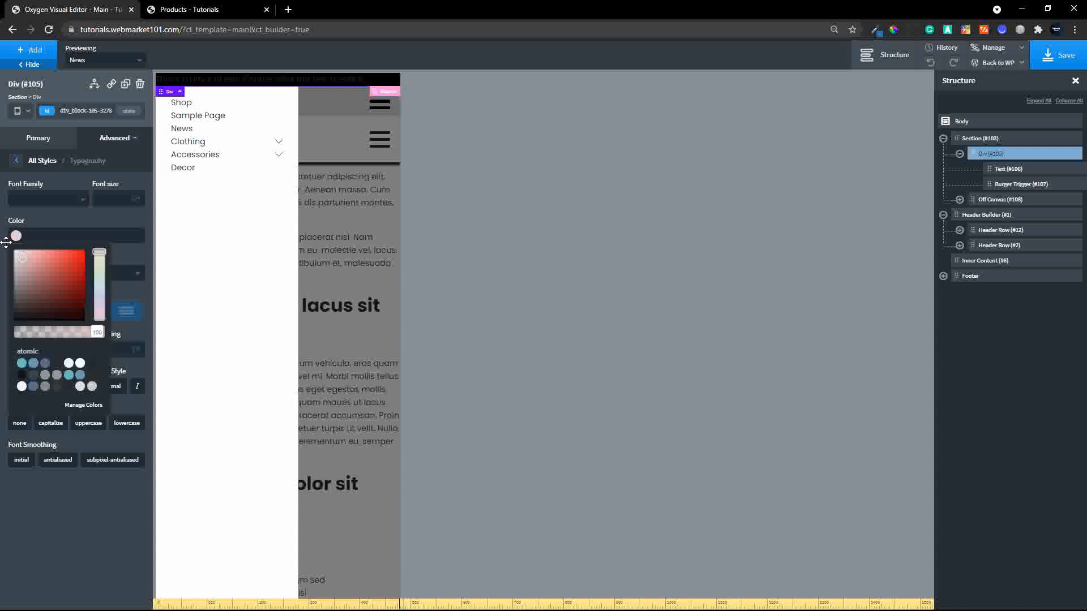
left_click_drag(22, 257, 5, 242)
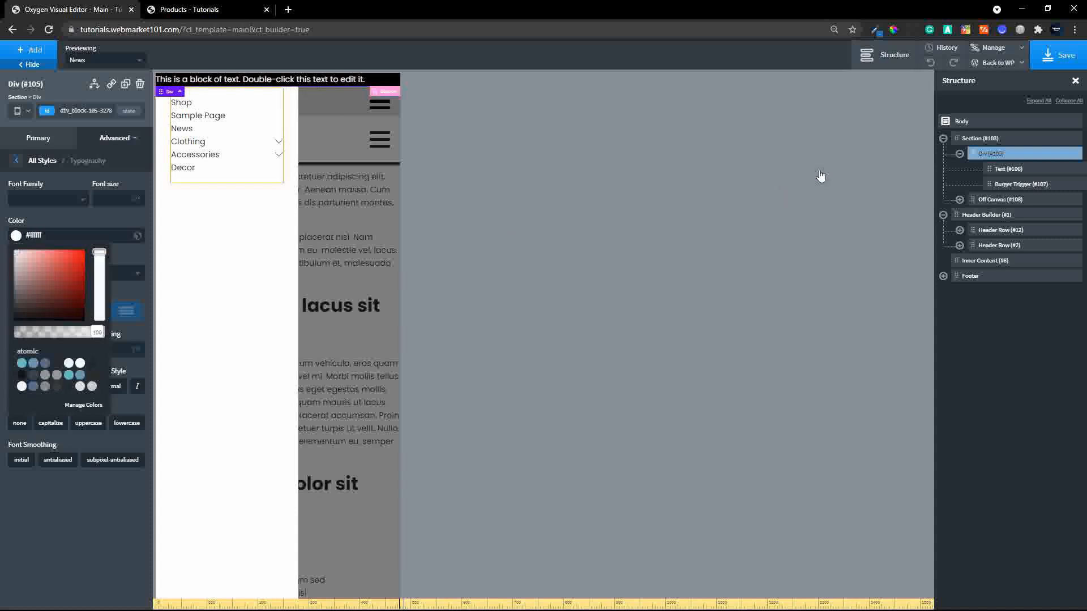
- Set the scale of the burger trigger inside the black div to 1.4 and its line color to #ffffff
left_click(1003, 186)
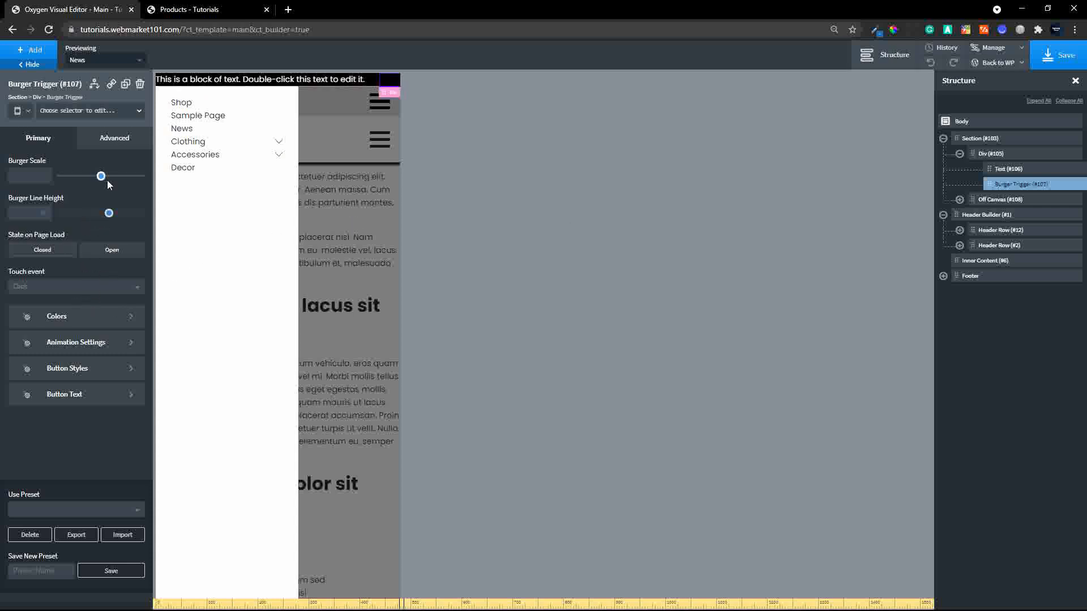
left_click_drag(101, 176, 118, 179)
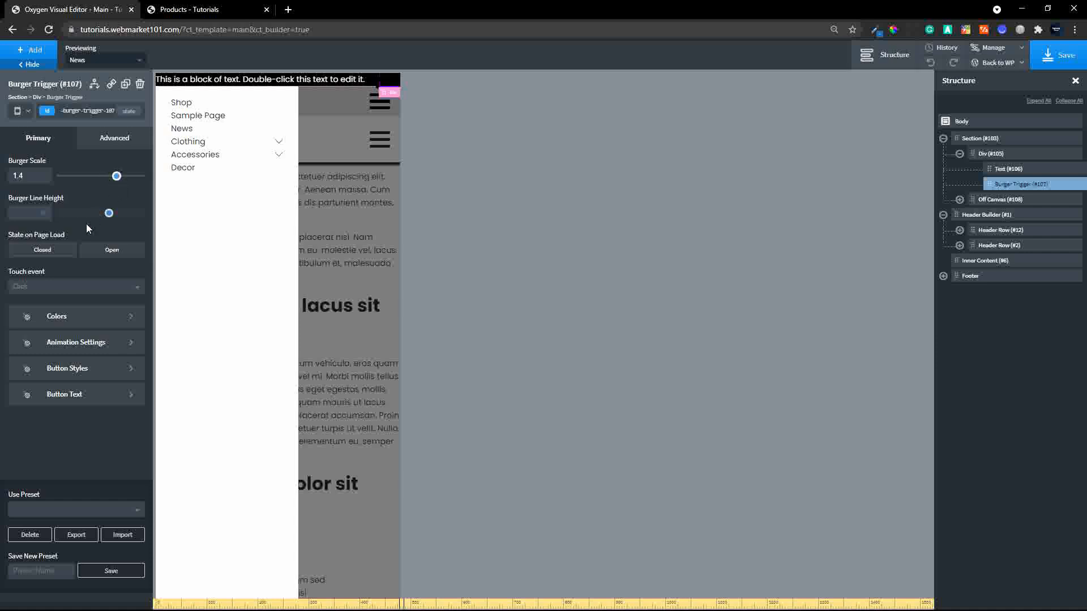
left_click(63, 316)
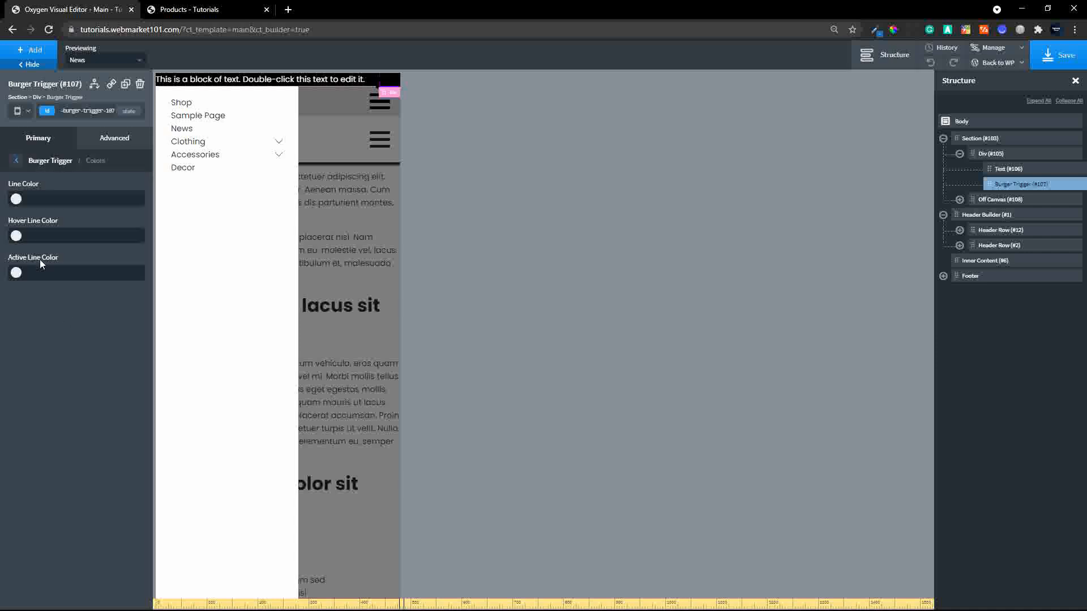
left_click(16, 199)
left_click_drag(26, 240, 7, 195)
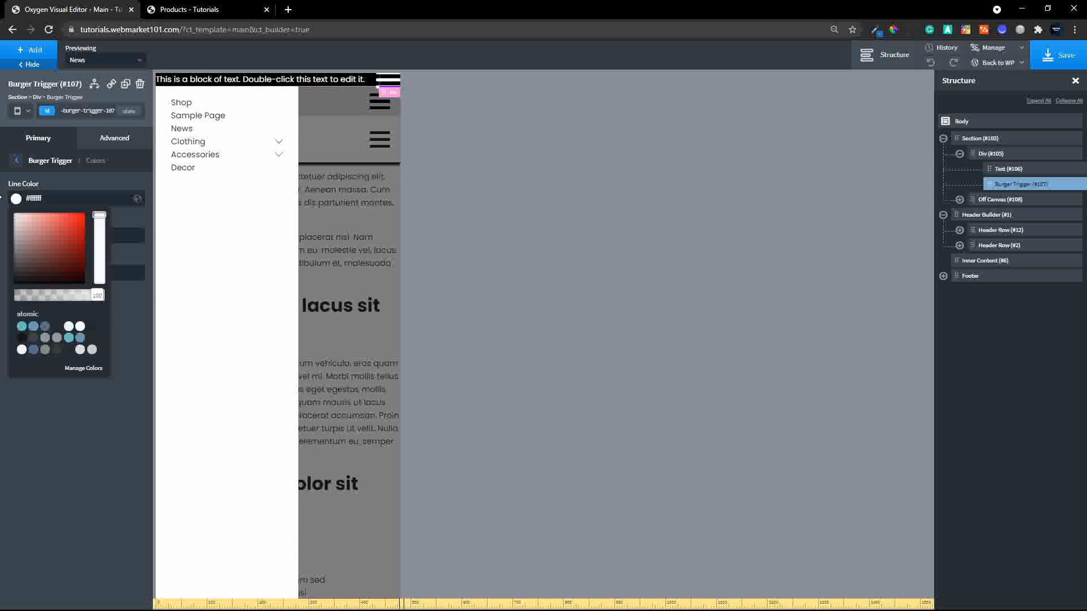
left_click(76, 184)
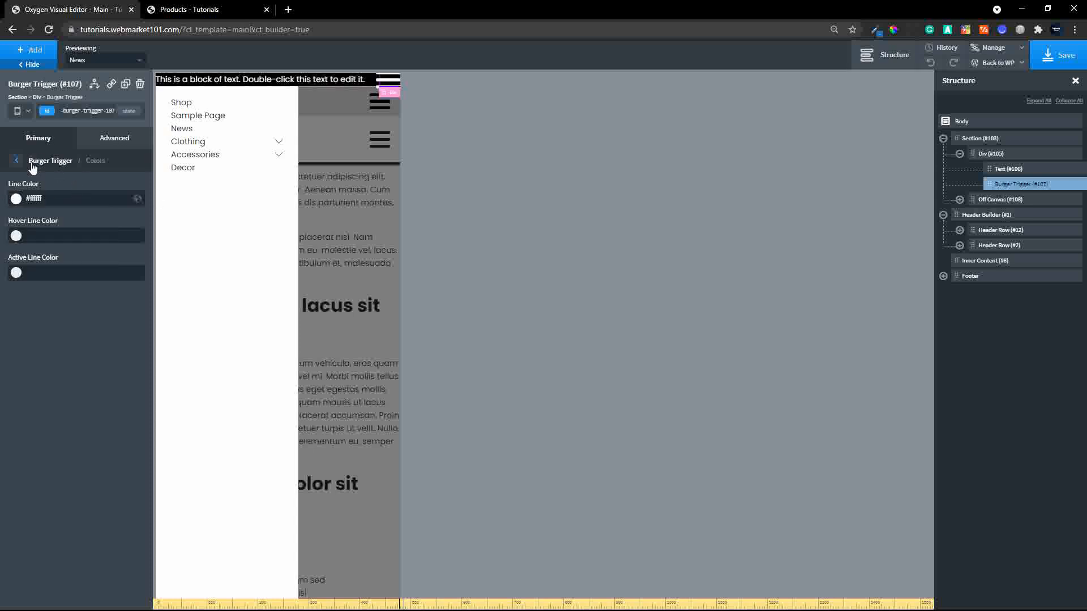
- Set the top padding in the burger trigger's button styles to 10
left_click(17, 161)
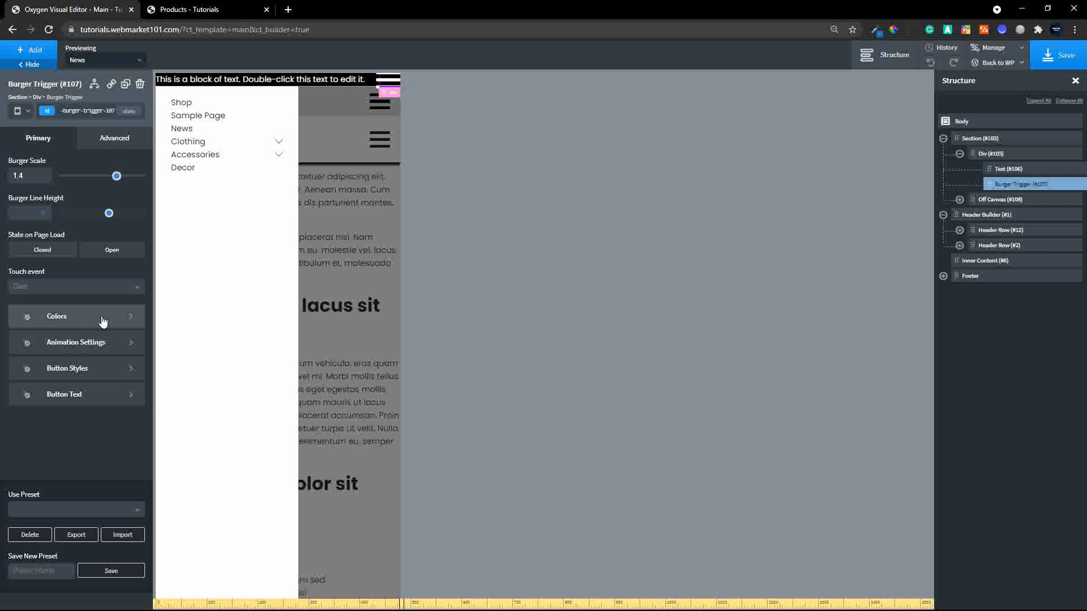
left_click(86, 376)
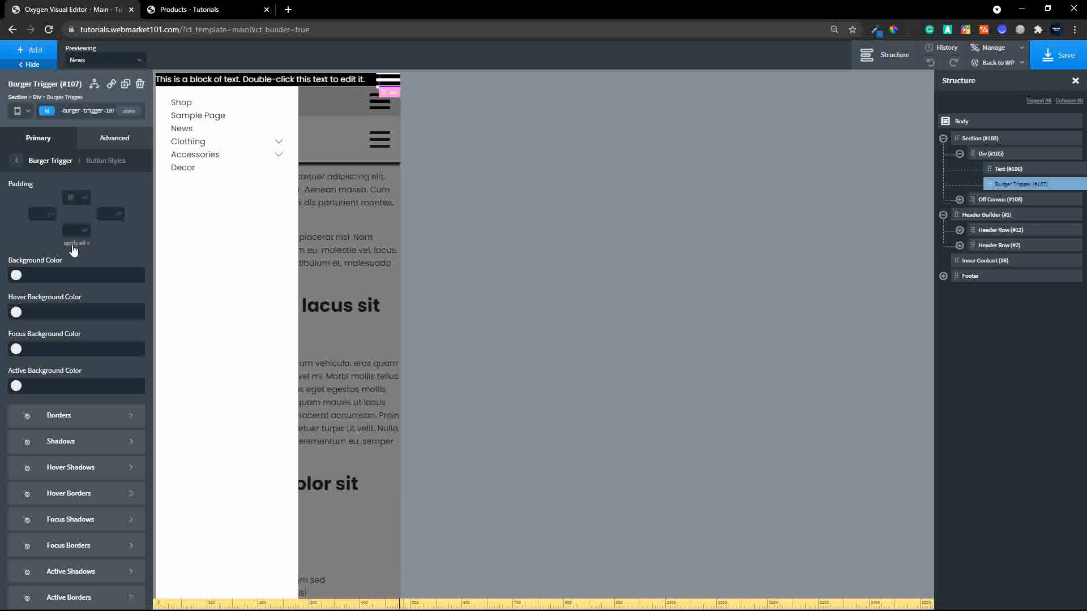
left_click(73, 250)
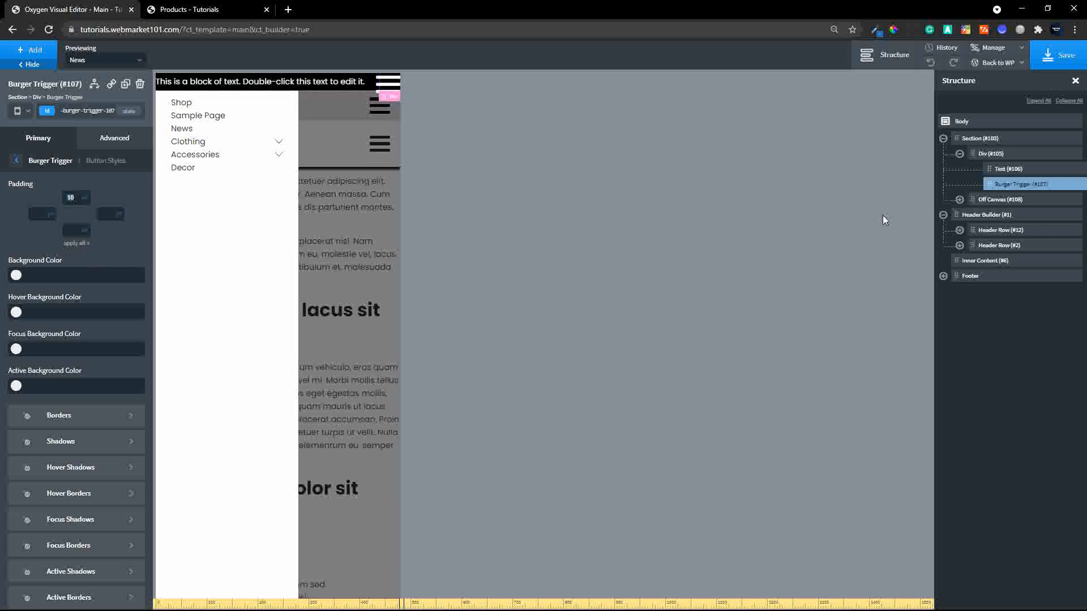
- Set the padding of the black div holding the text and burger trigger to 10 on all sides
left_click(994, 155)
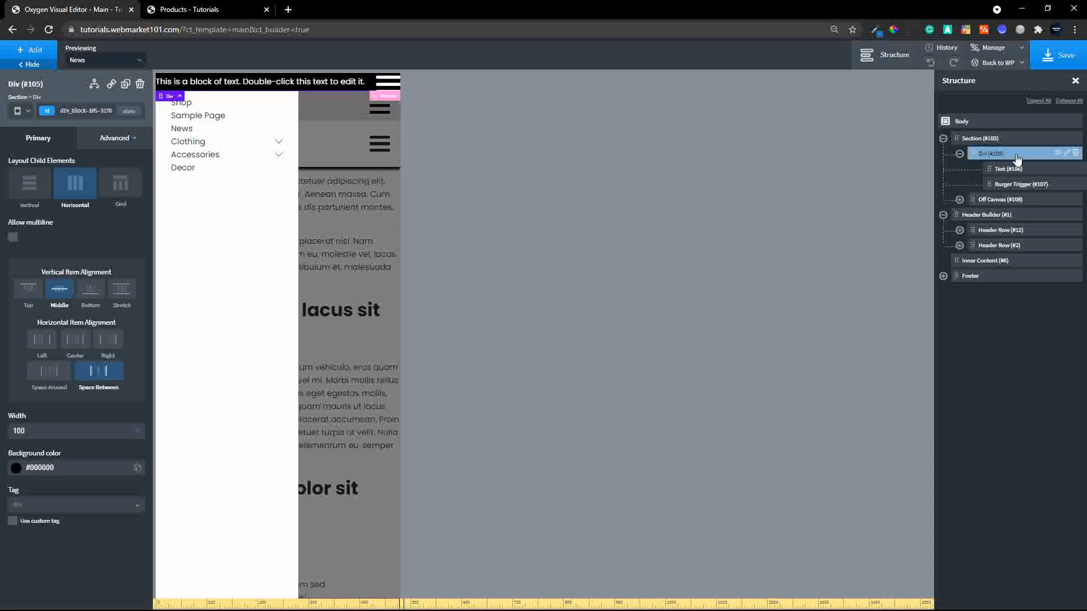
left_click(95, 142)
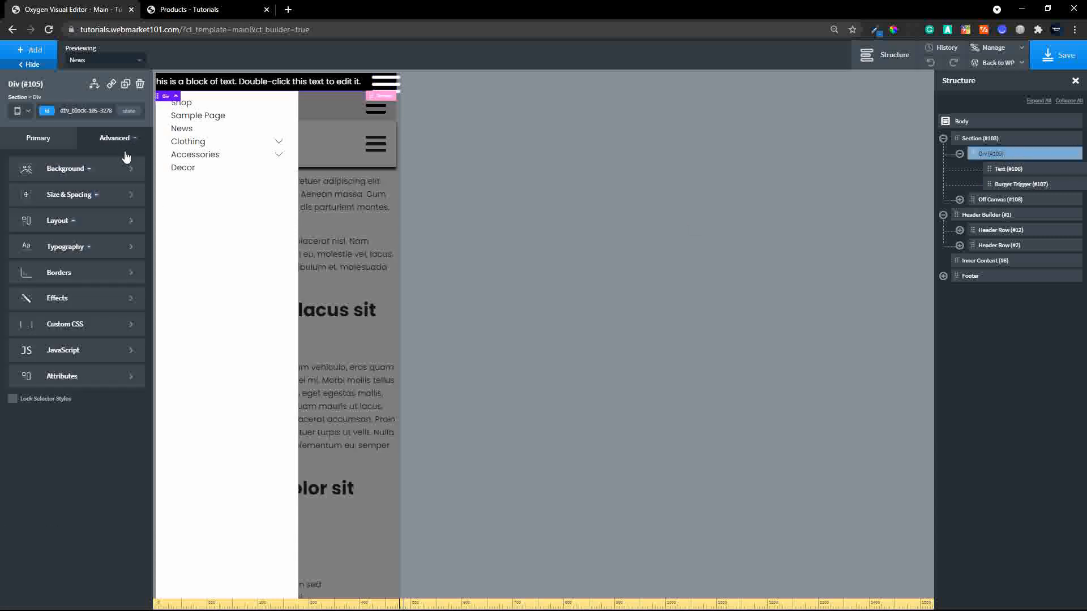
left_click(78, 198)
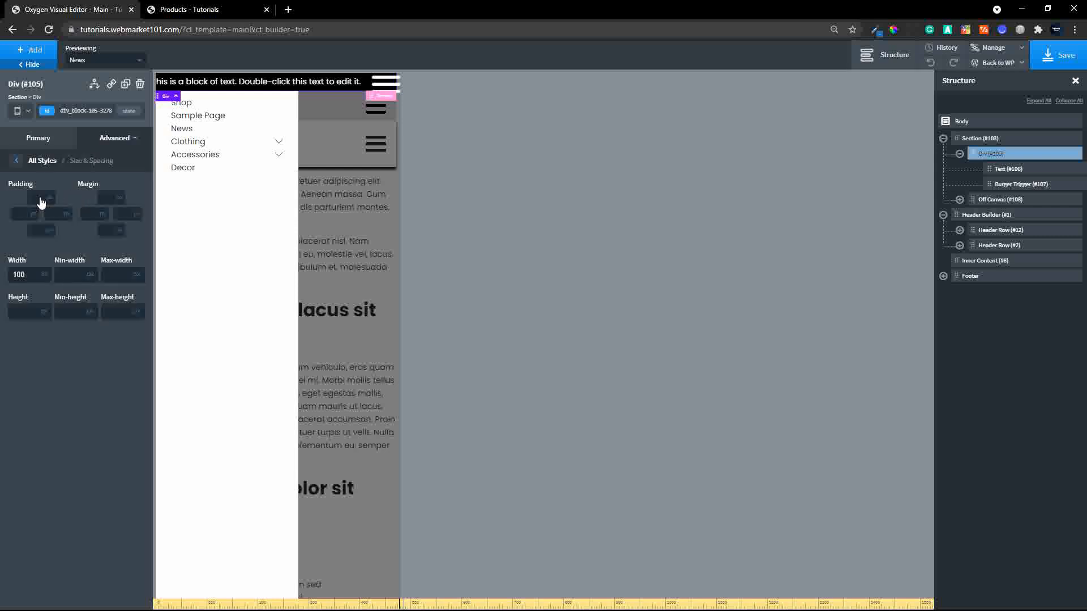
left_click(41, 198)
type("10")
- Replace the placeholder text in the black header div with "Demo Site"
left_click(253, 87)
double_click(254, 88)
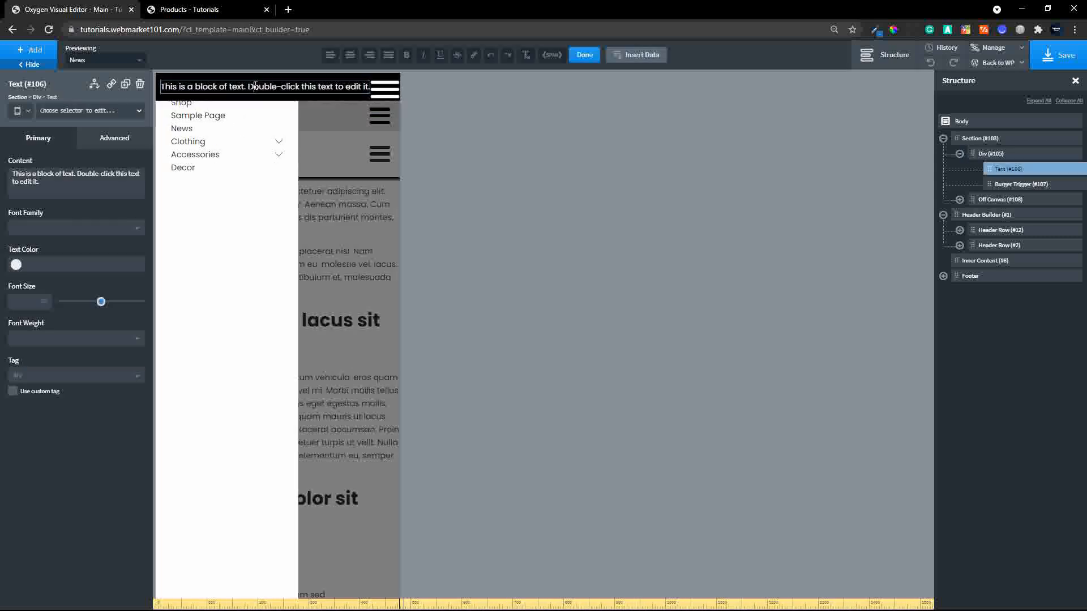
triple_click(254, 86)
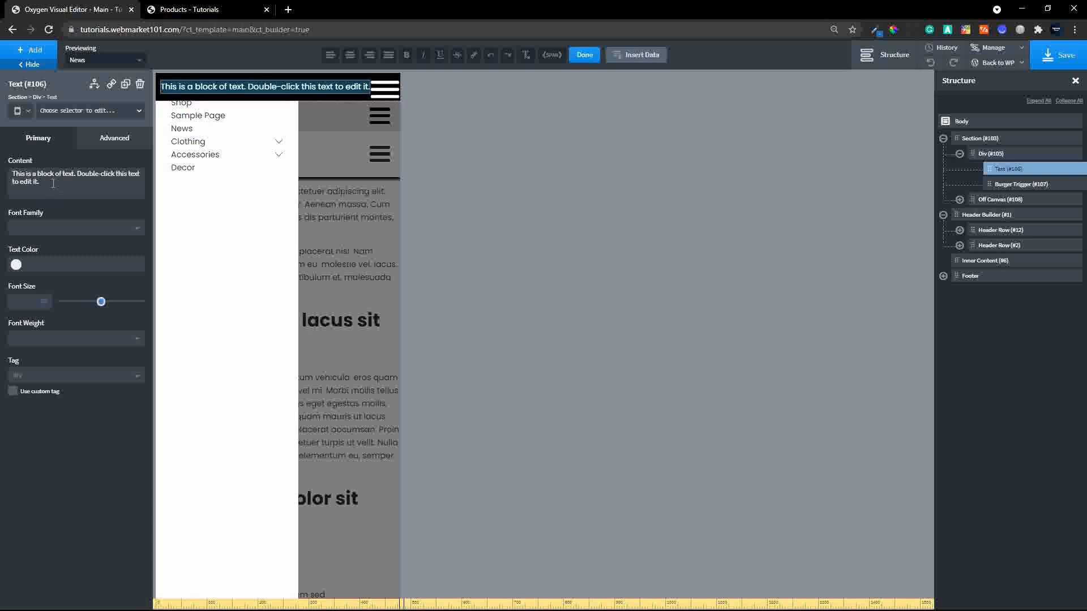
type("Demo Site")
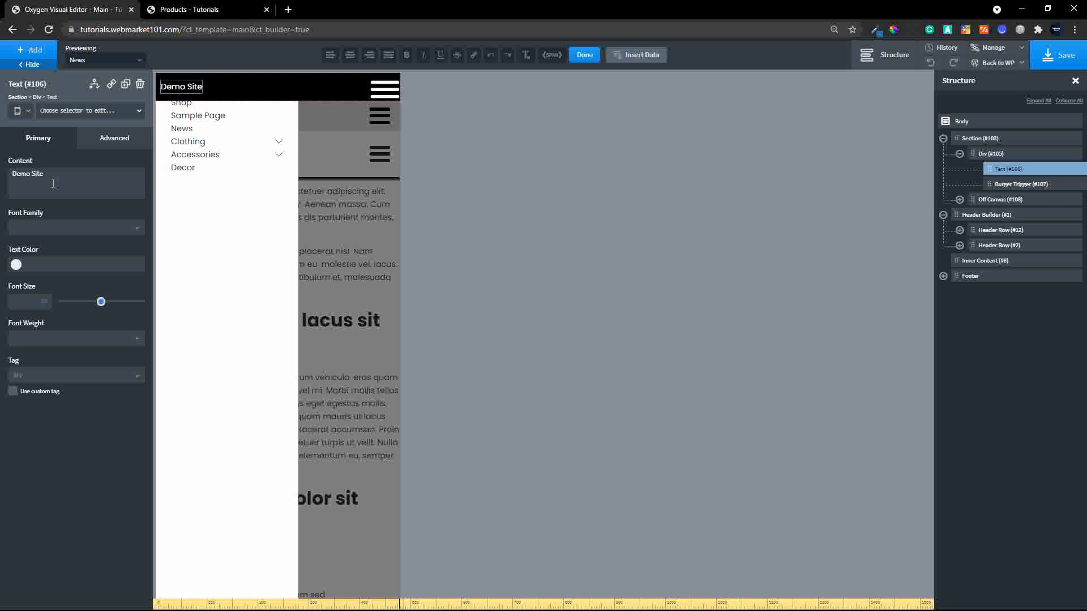
left_click(54, 183)
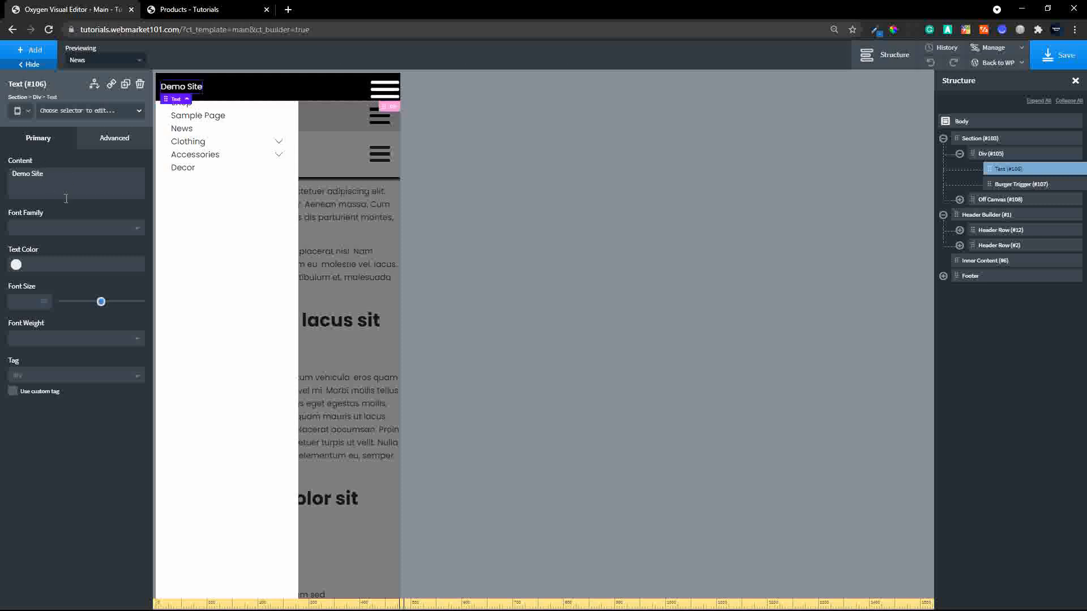
- Set the "Demo Site" text to font size 40 and font weight 700
left_click(27, 301)
type("40")
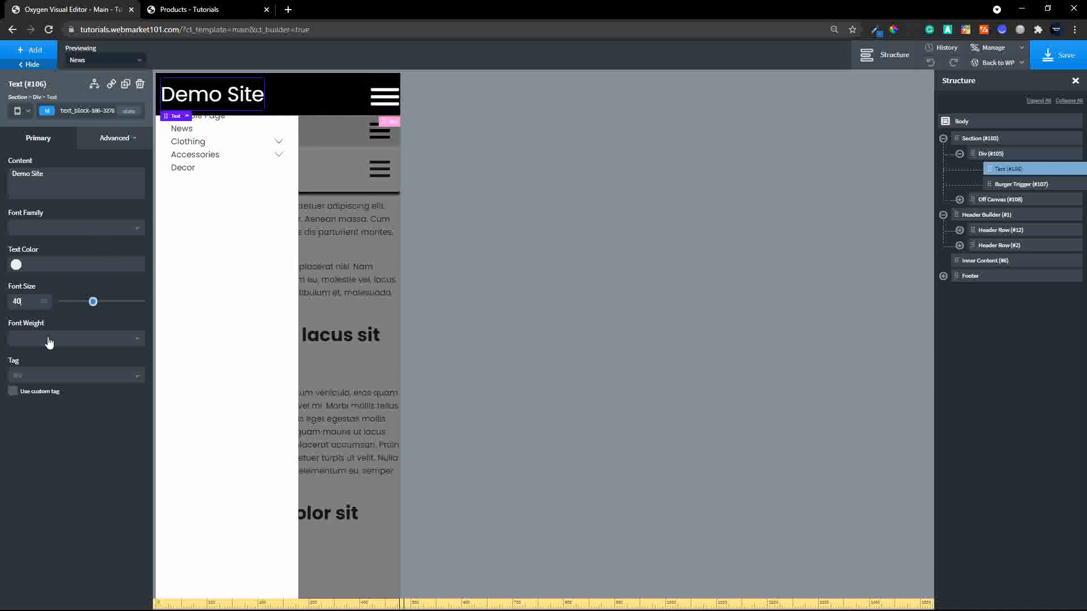
left_click(48, 339)
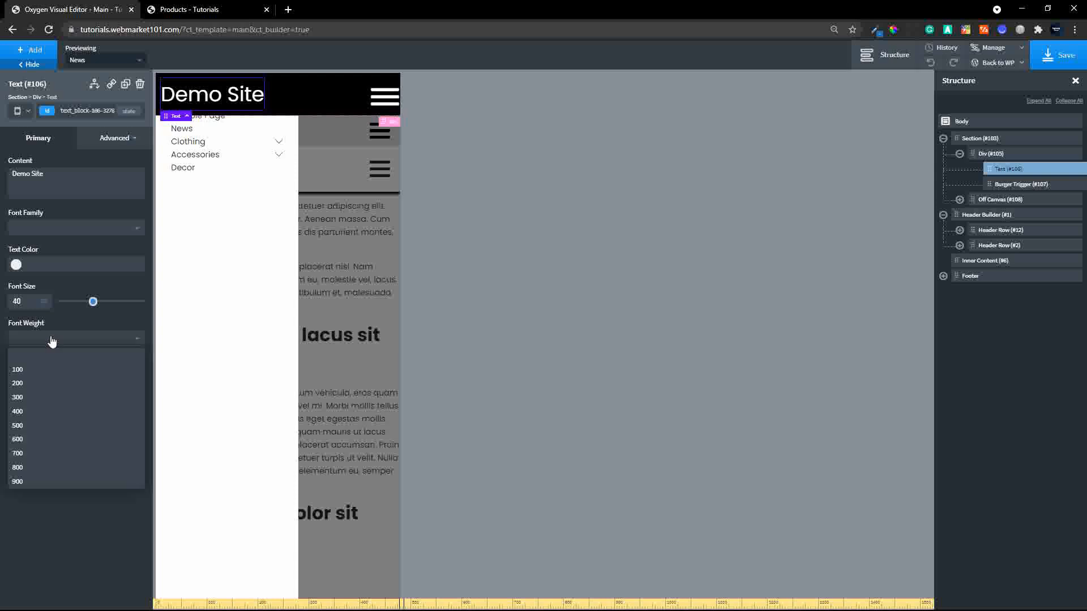
left_click(34, 453)
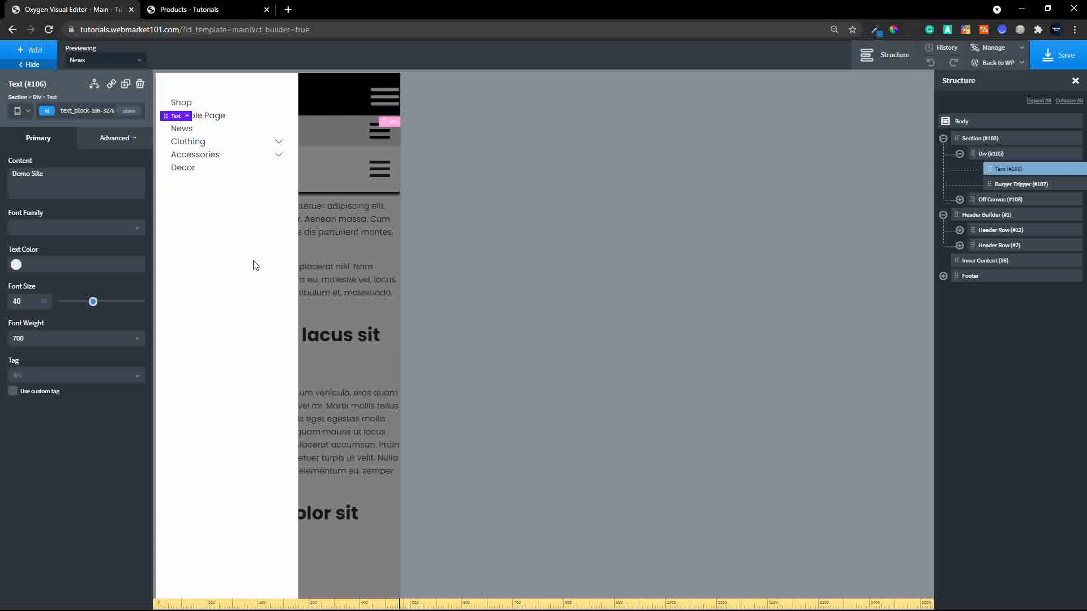
- Set the off-canvas panel's top padding to 100 so its menu items start below the black header bar
left_click(337, 107)
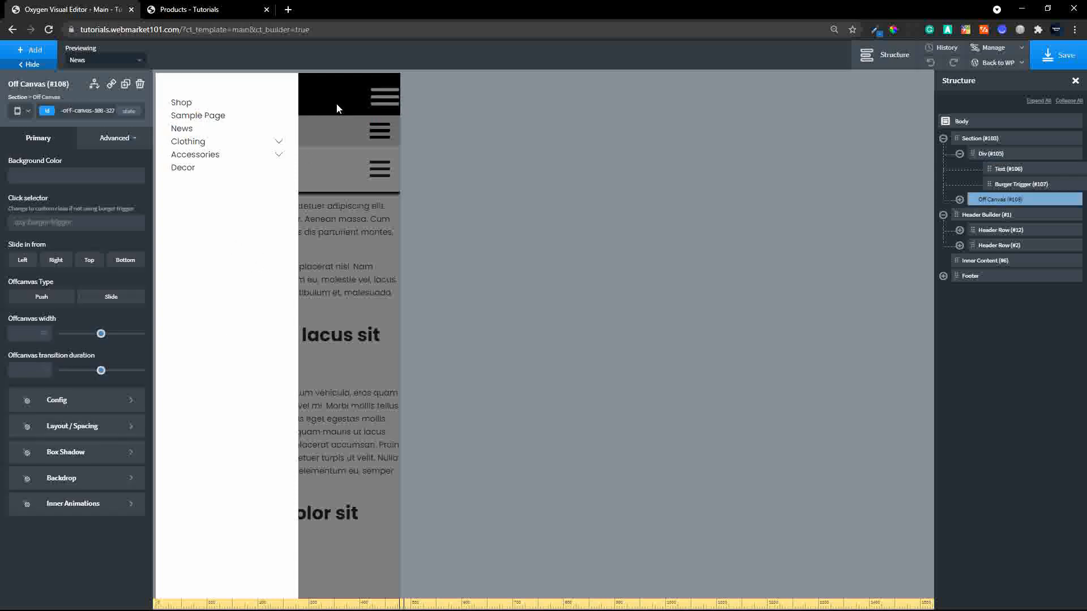
left_click(990, 159)
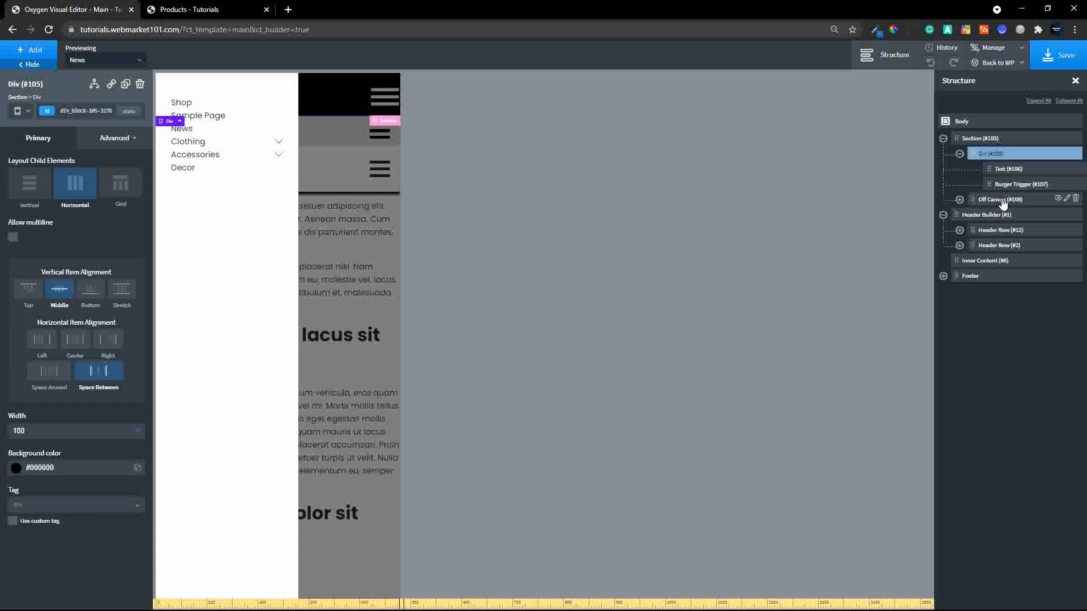
left_click(1001, 201)
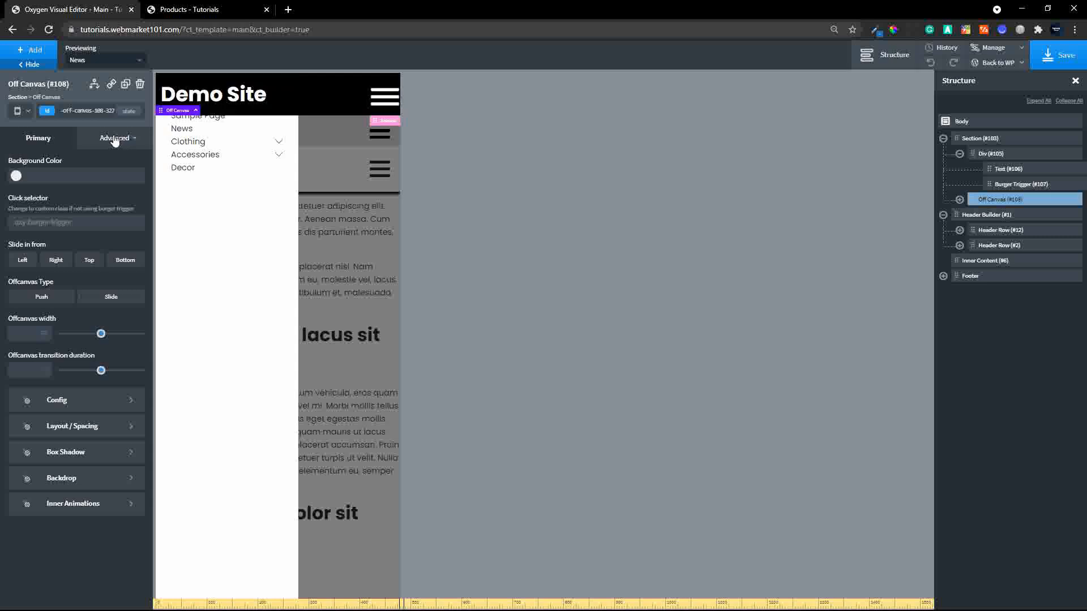
left_click(115, 140)
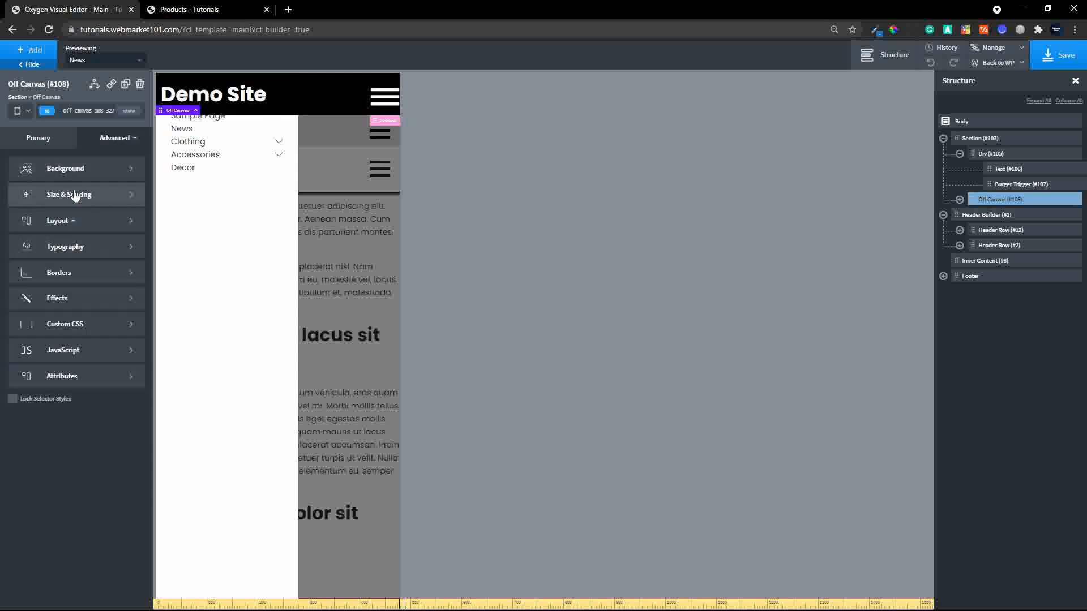
left_click(39, 141)
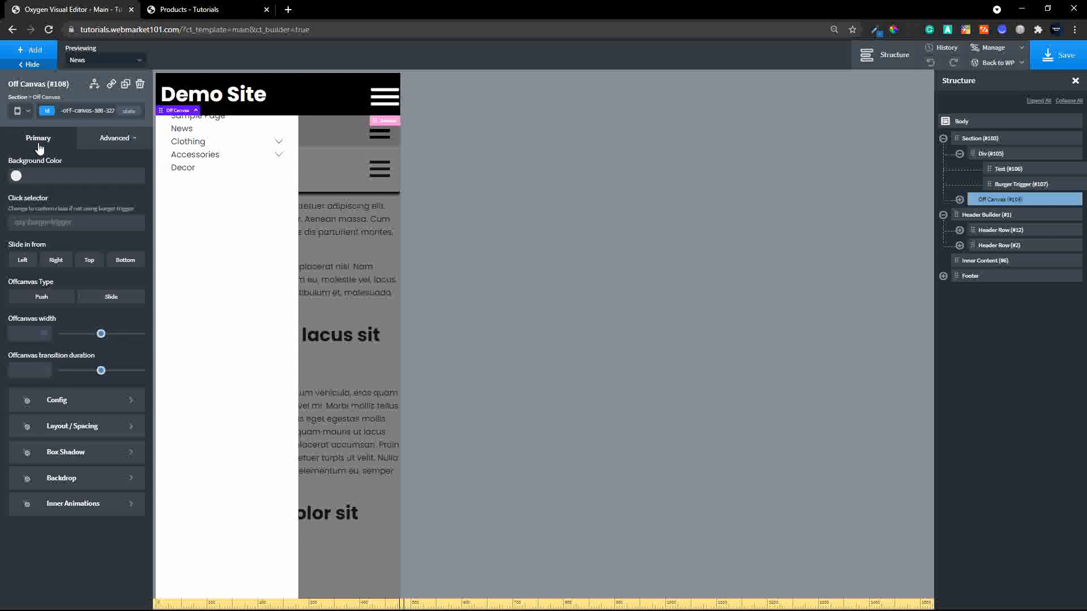
left_click(70, 424)
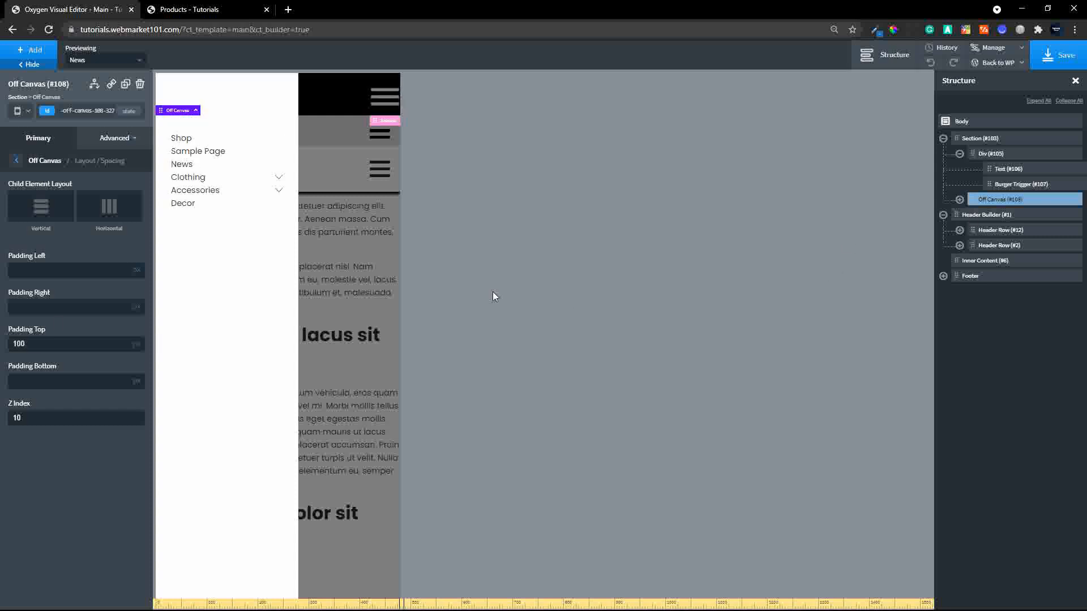
- Set the off-canvas panel's width to 100
left_click(17, 161)
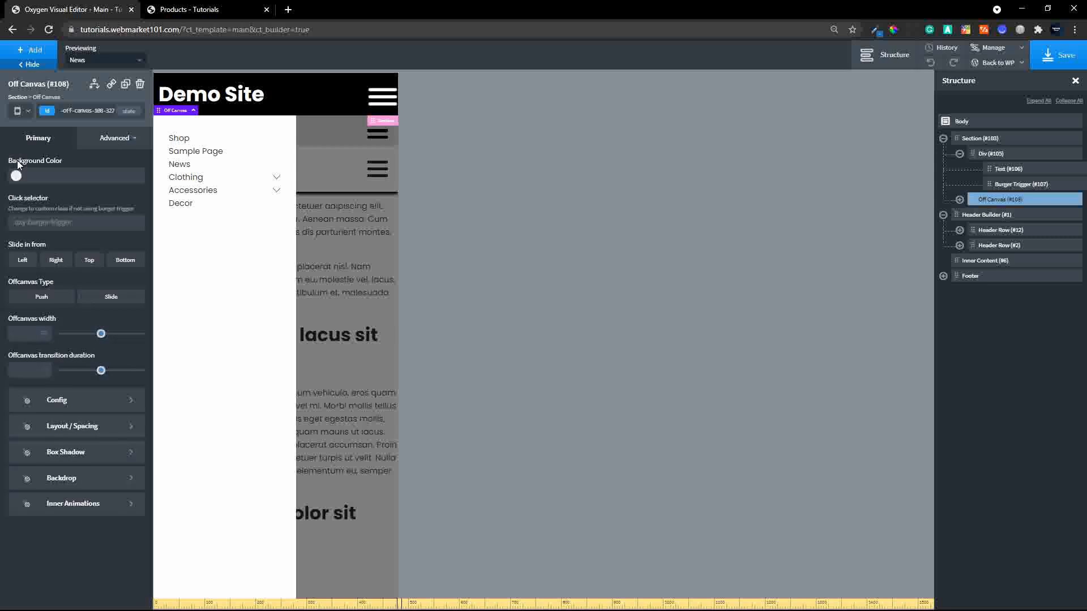
left_click(49, 333)
type("100")
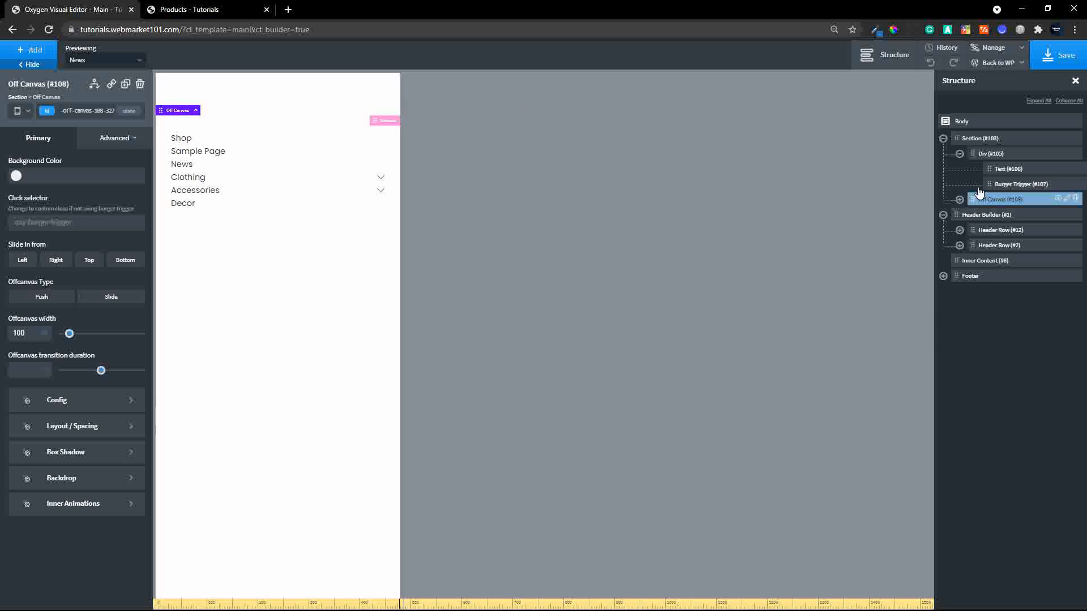
- Check the size and spacing settings of the black header div and save the template
left_click(988, 153)
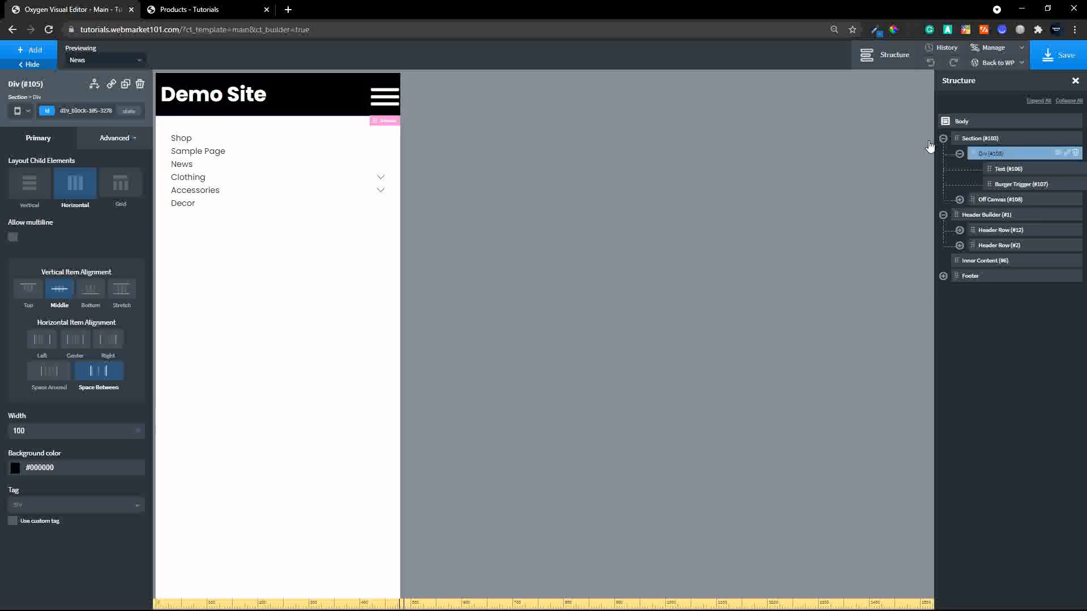
left_click(109, 139)
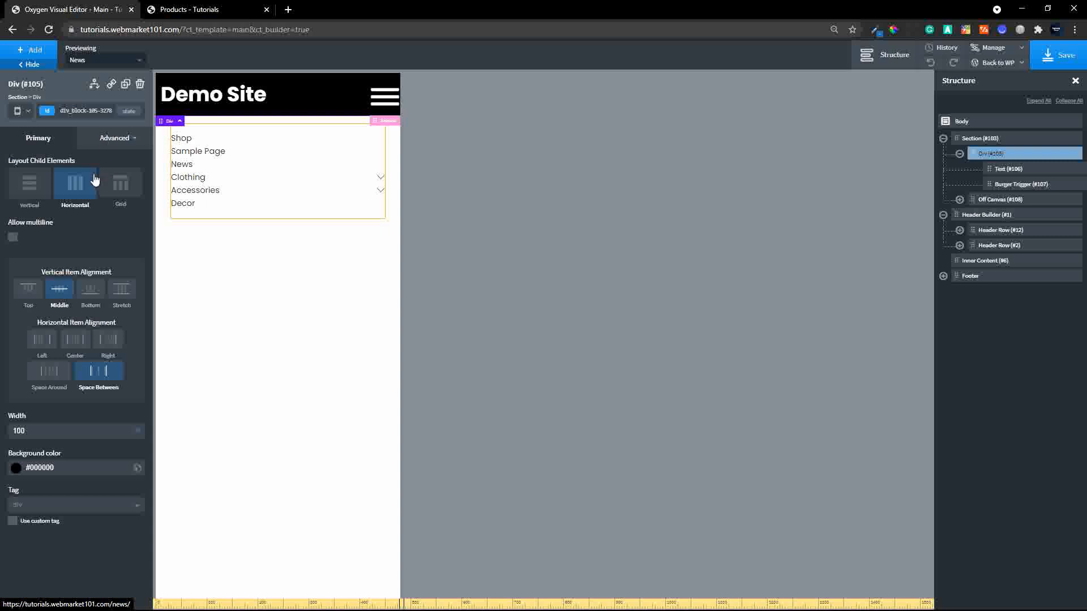
left_click(71, 195)
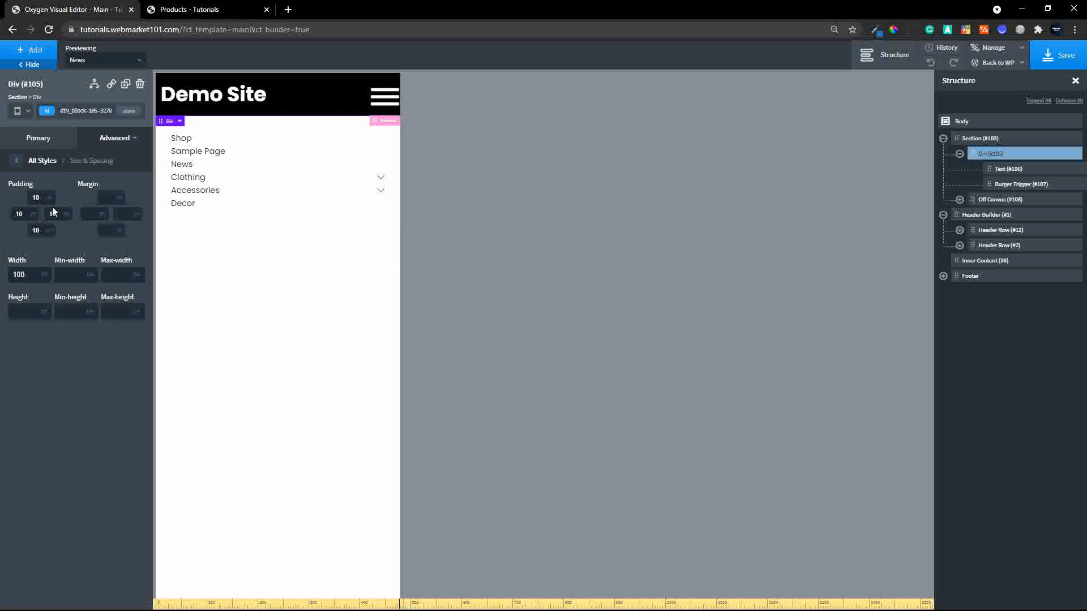
left_click(62, 218)
left_click(1064, 68)
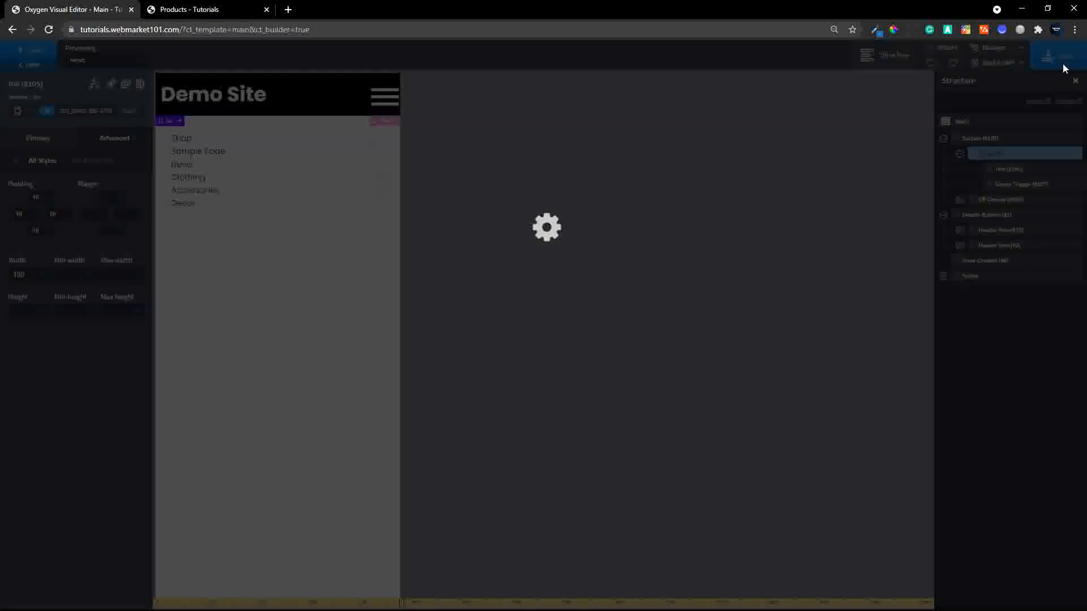
- Reload the live shop page in the phone preview and test opening and closing the menu with the black header's burger trigger
left_click(173, 13)
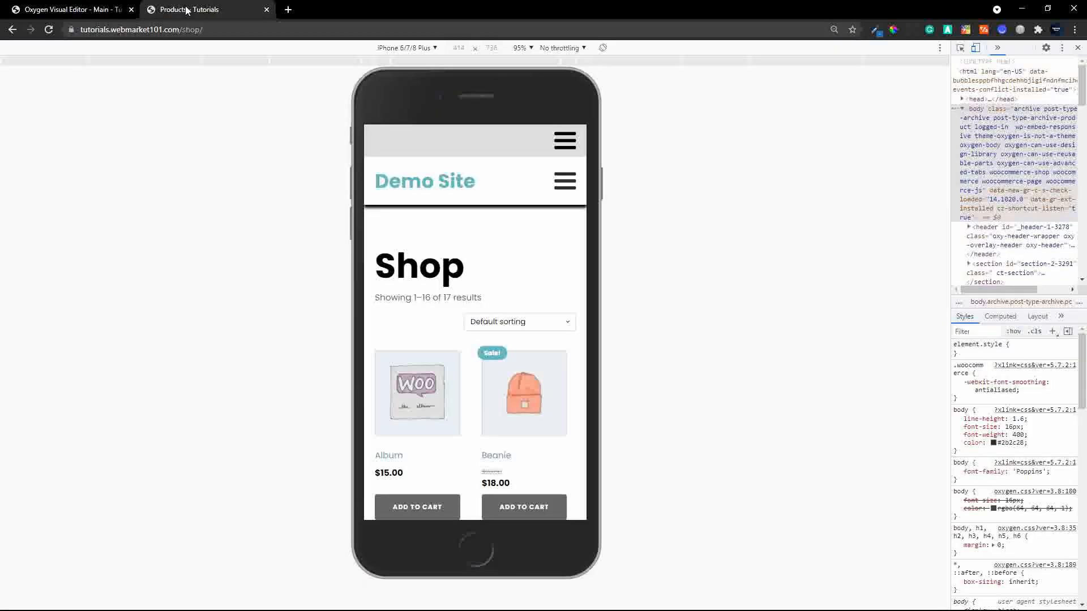
left_click(46, 33)
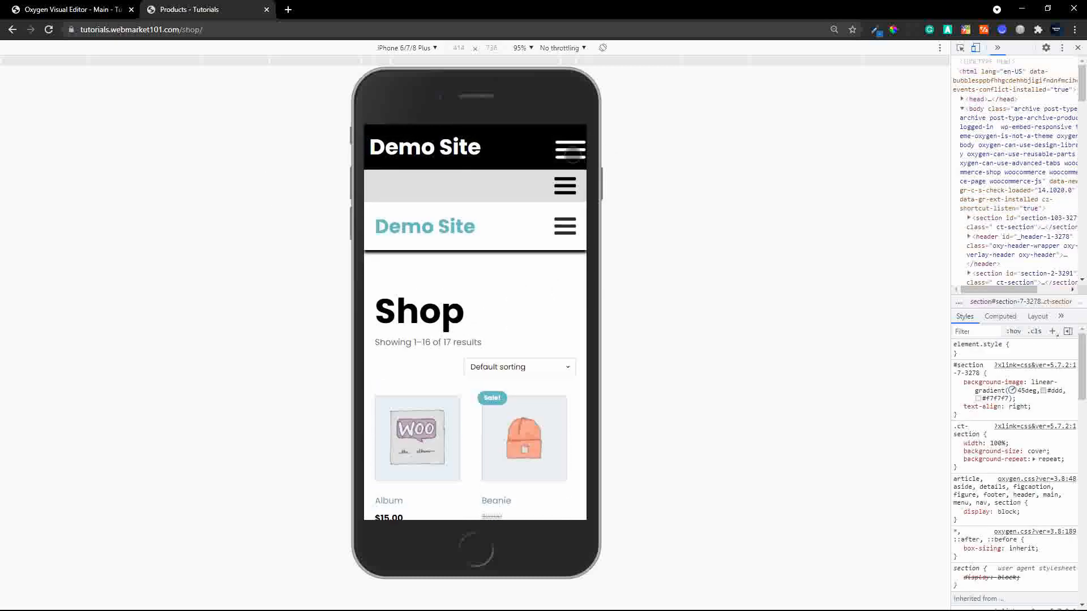
left_click(572, 153)
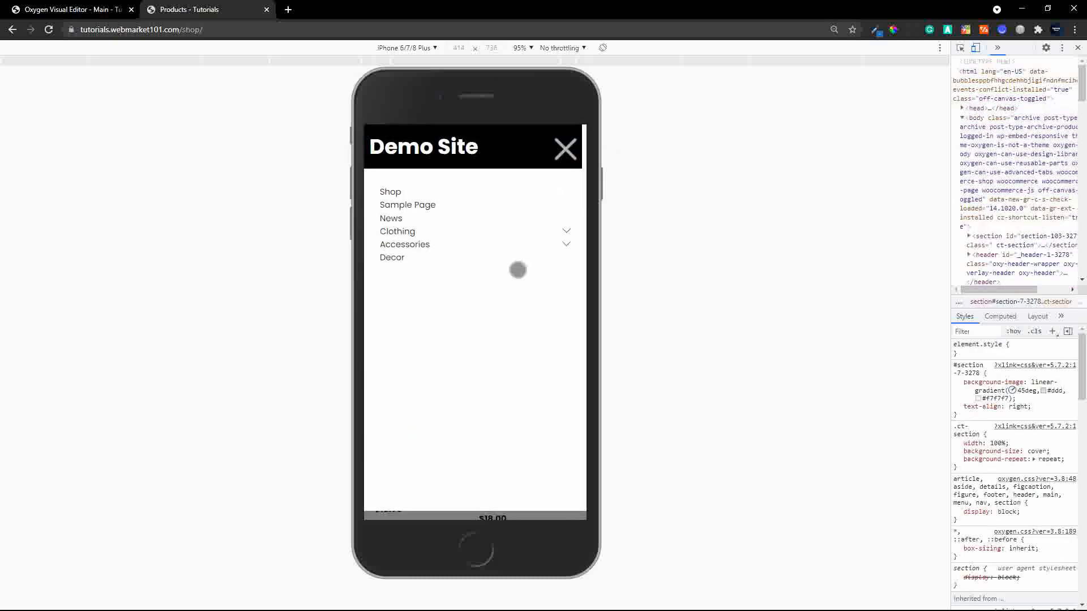
left_click(566, 150)
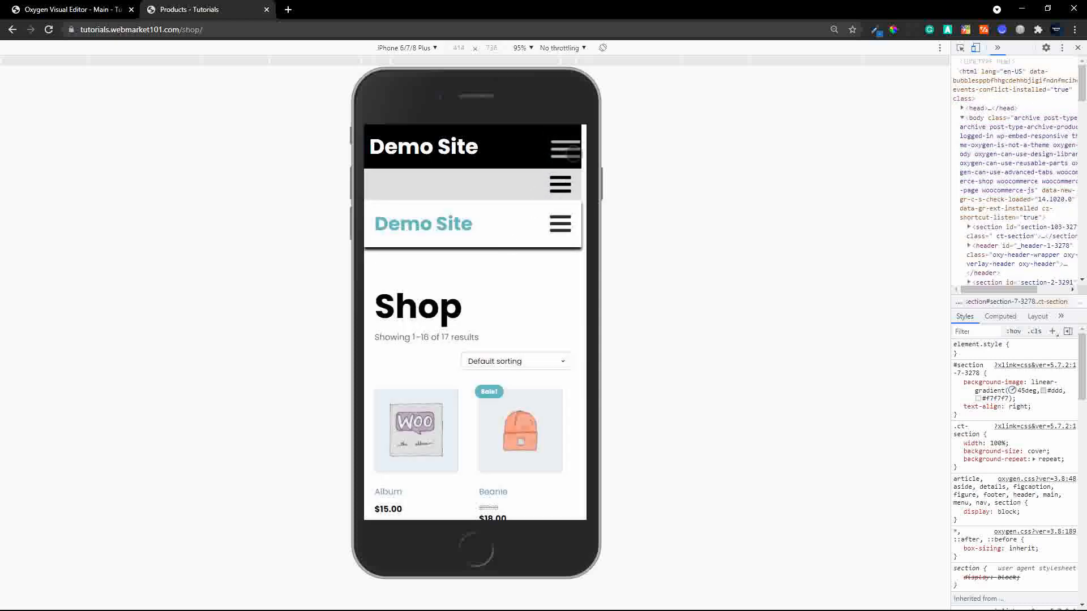
left_click(570, 153)
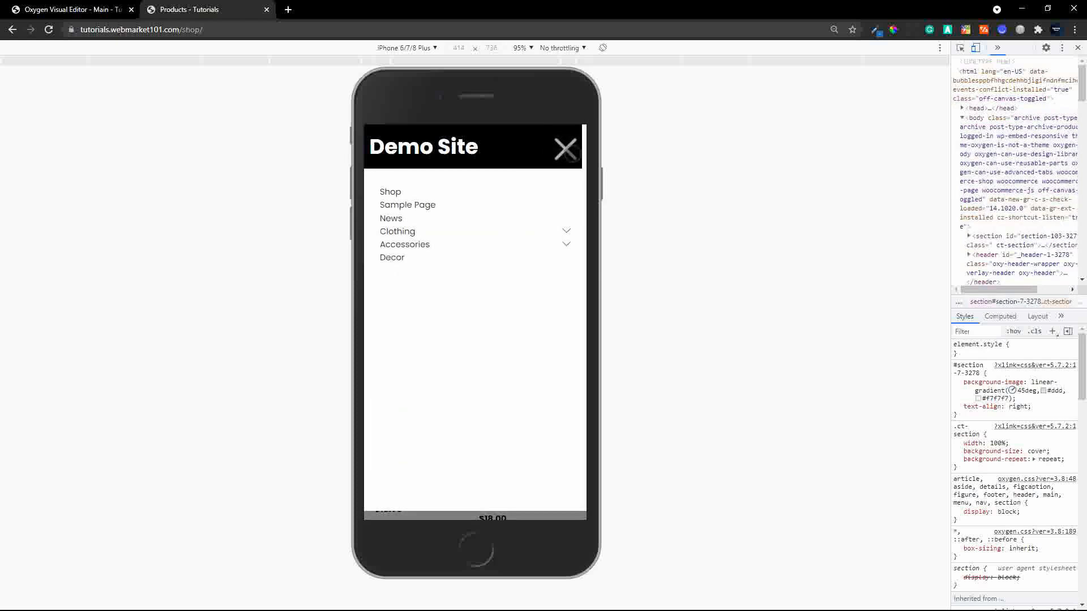
left_click(566, 151)
- Back in the template editor, set the mobile menu section's container to full width and its width to 100, and save
left_click(45, 9)
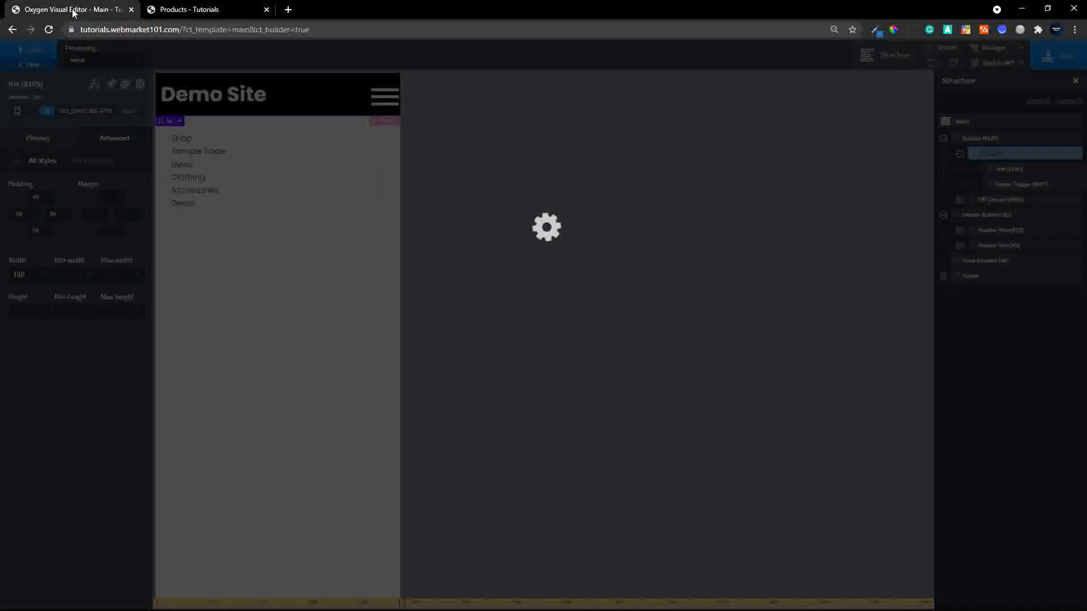
left_click(982, 139)
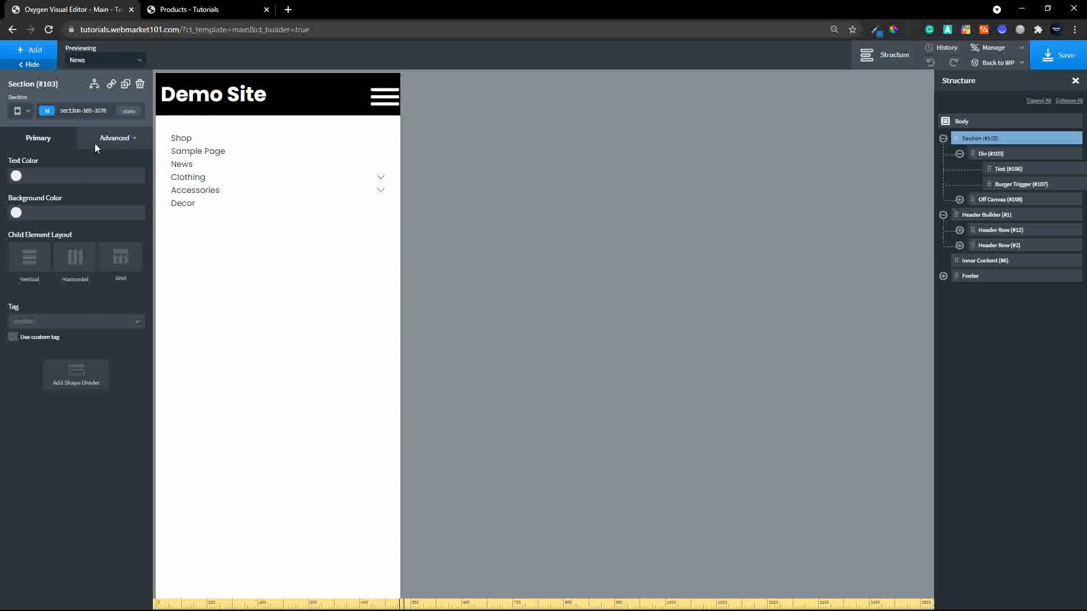
left_click(108, 141)
left_click(71, 197)
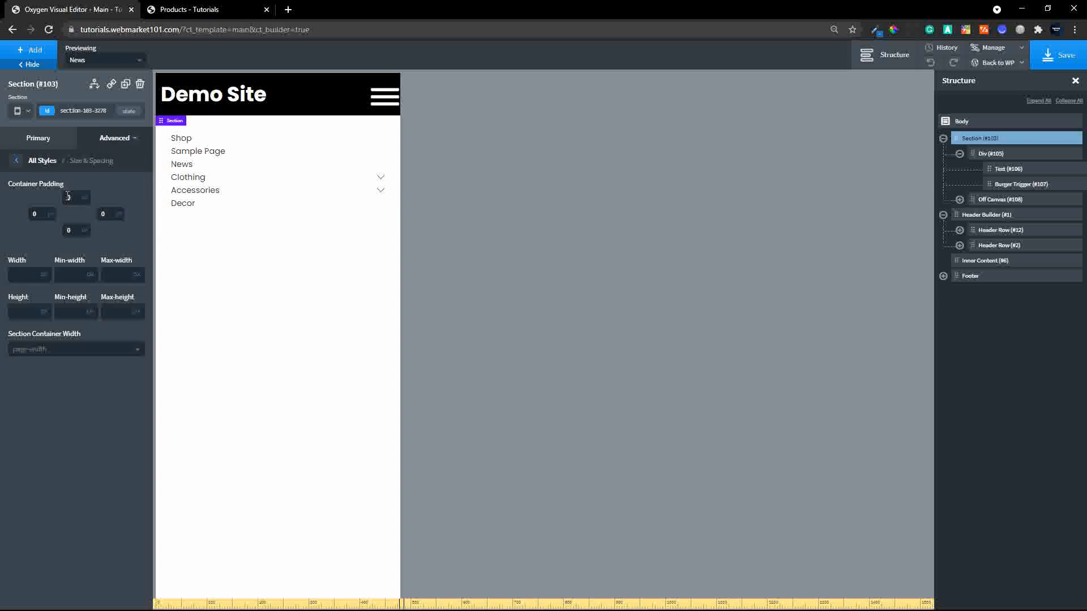
left_click(69, 351)
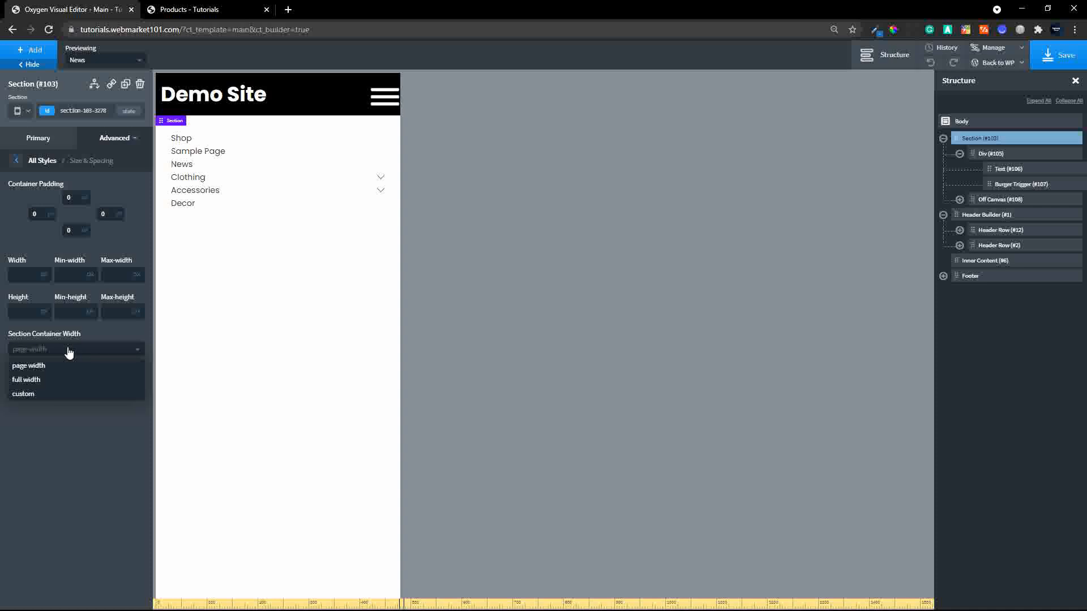
left_click(45, 385)
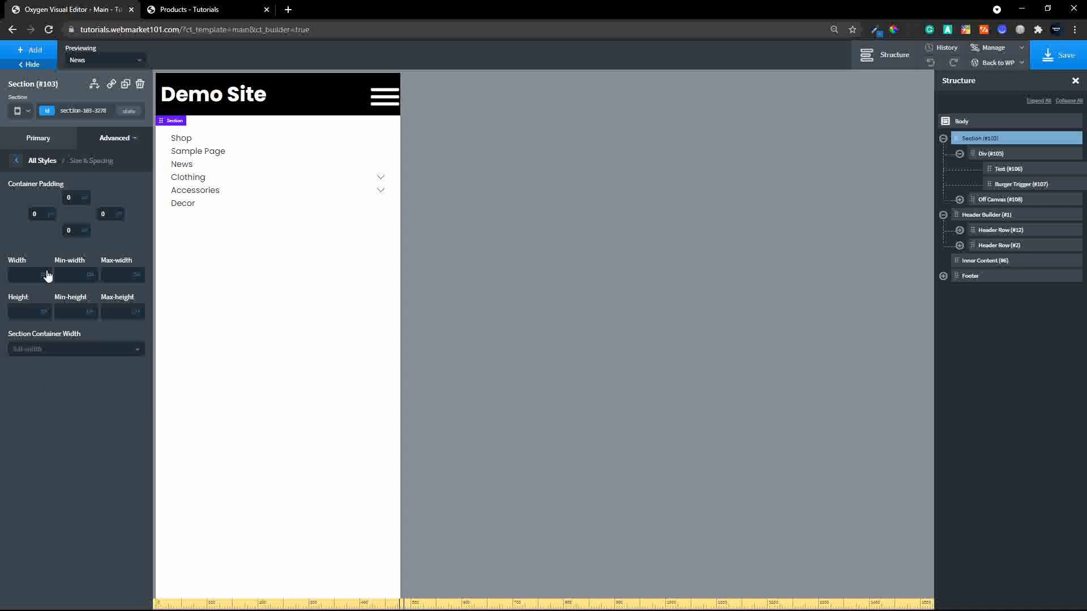
left_click(29, 276)
type("100")
left_click(1052, 57)
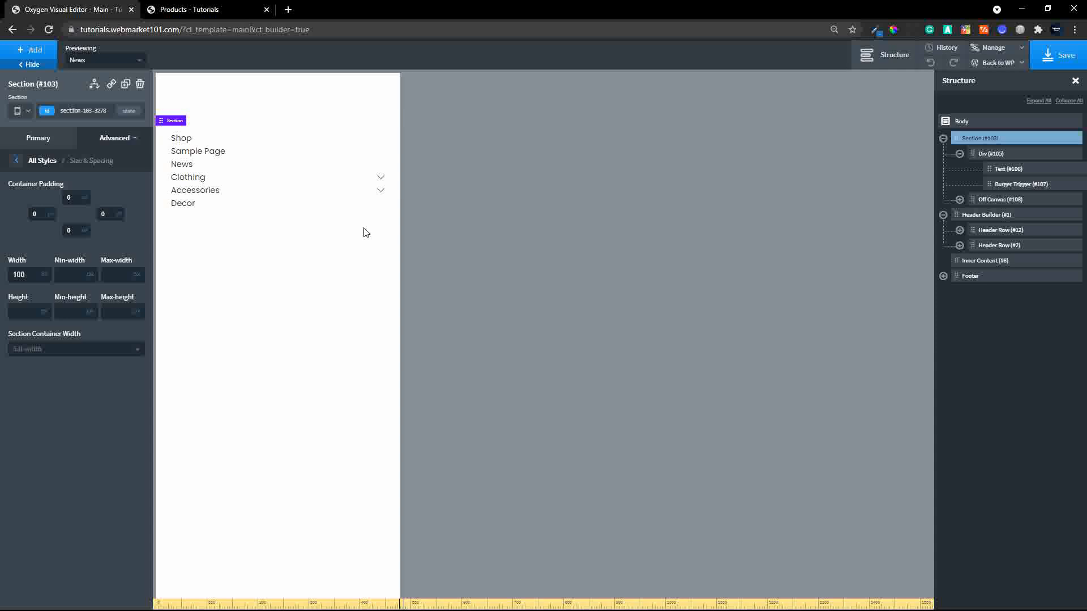
- Set the burger trigger's line height to 5 and its burger scale to 1
left_click(34, 138)
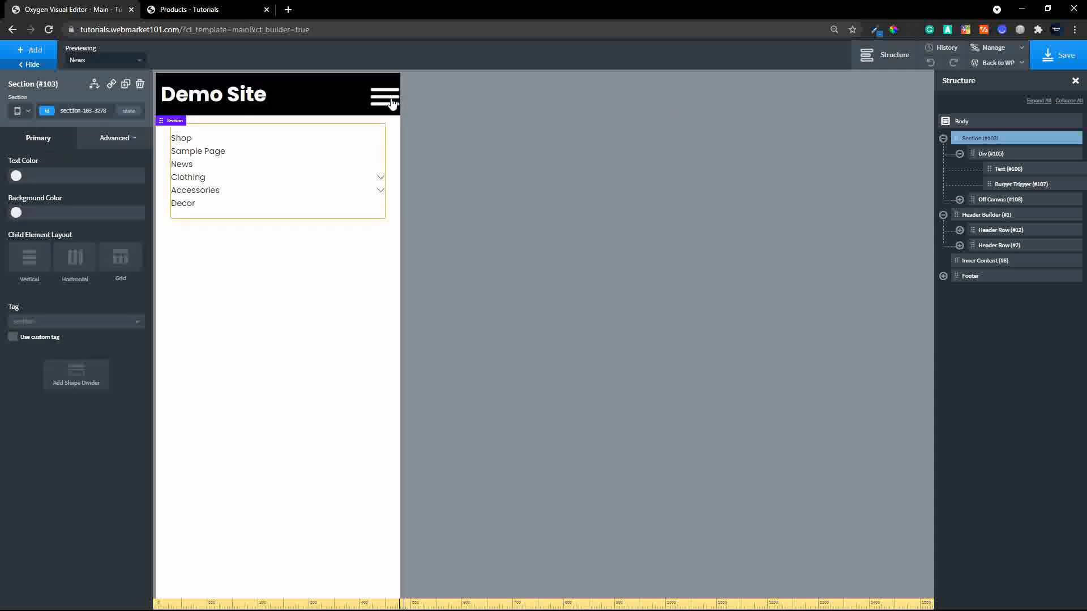
left_click(1005, 186)
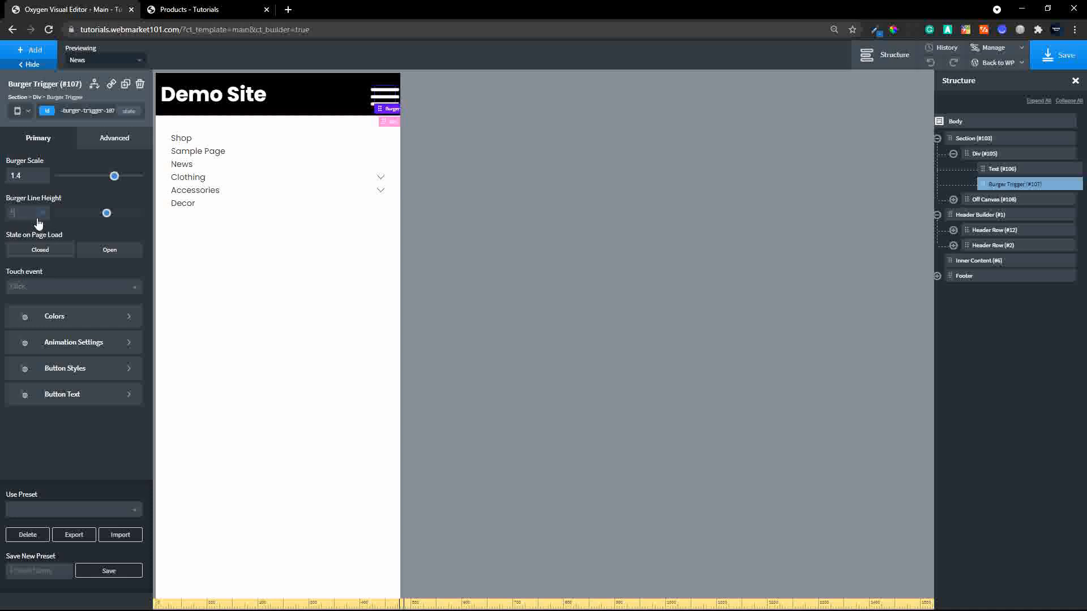
type("5")
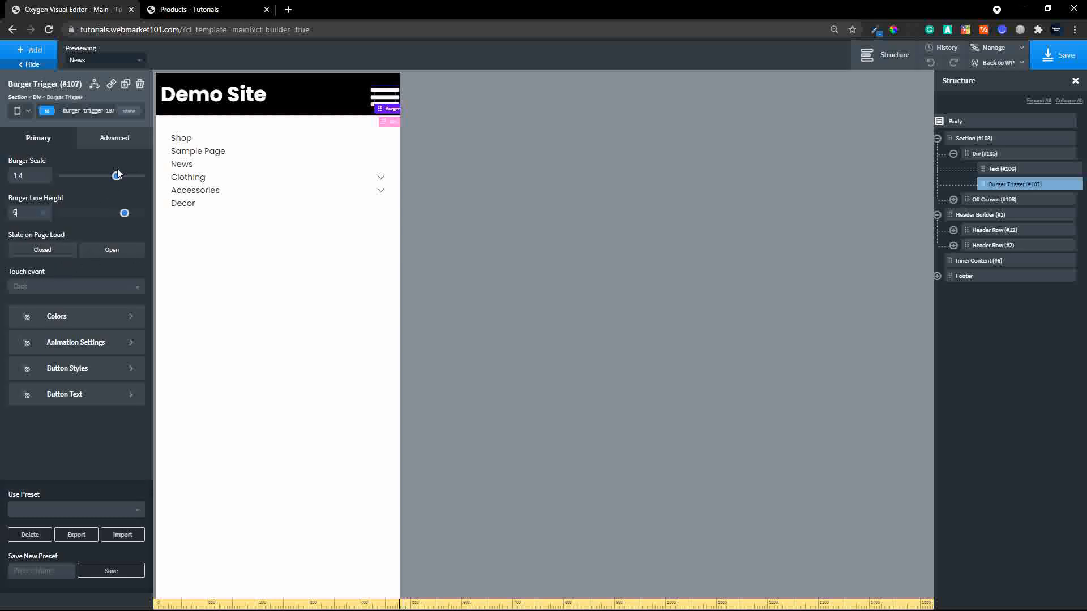
double_click(18, 177)
type("1")
- Apply the button's top padding of 10 to all sides of the burger trigger
left_click(66, 373)
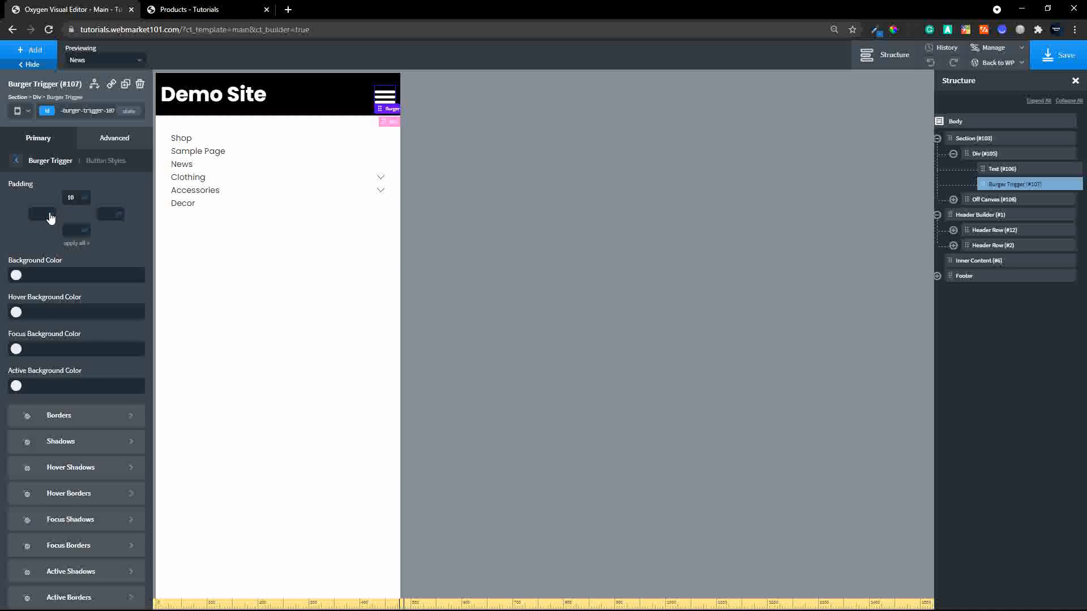
left_click(75, 243)
left_click(76, 245)
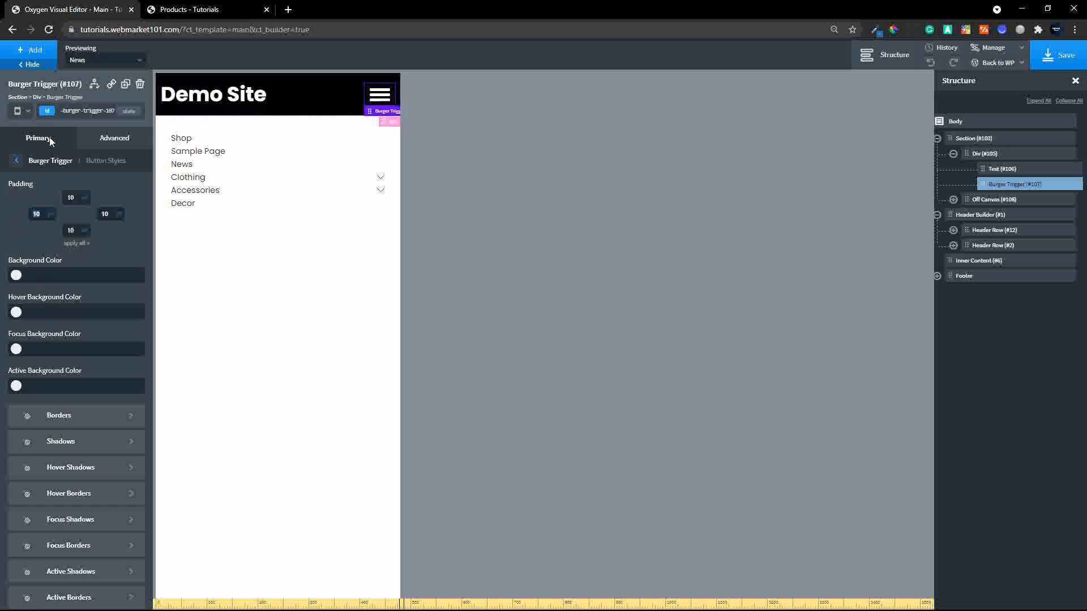
- Set the burger trigger's scale to 1.6 and save the template
left_click(17, 163)
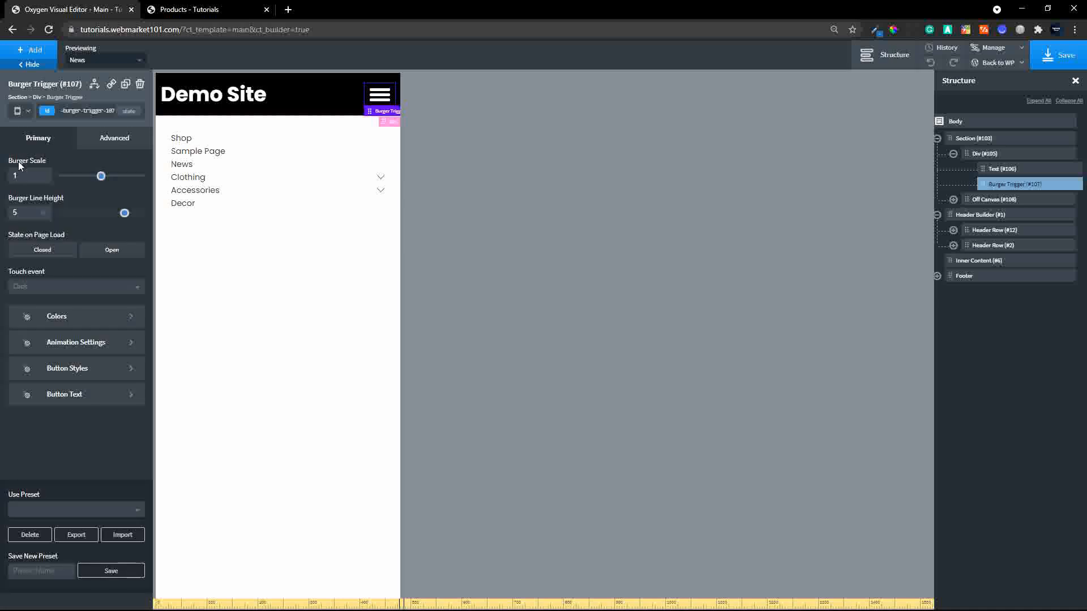
left_click_drag(106, 177, 127, 184)
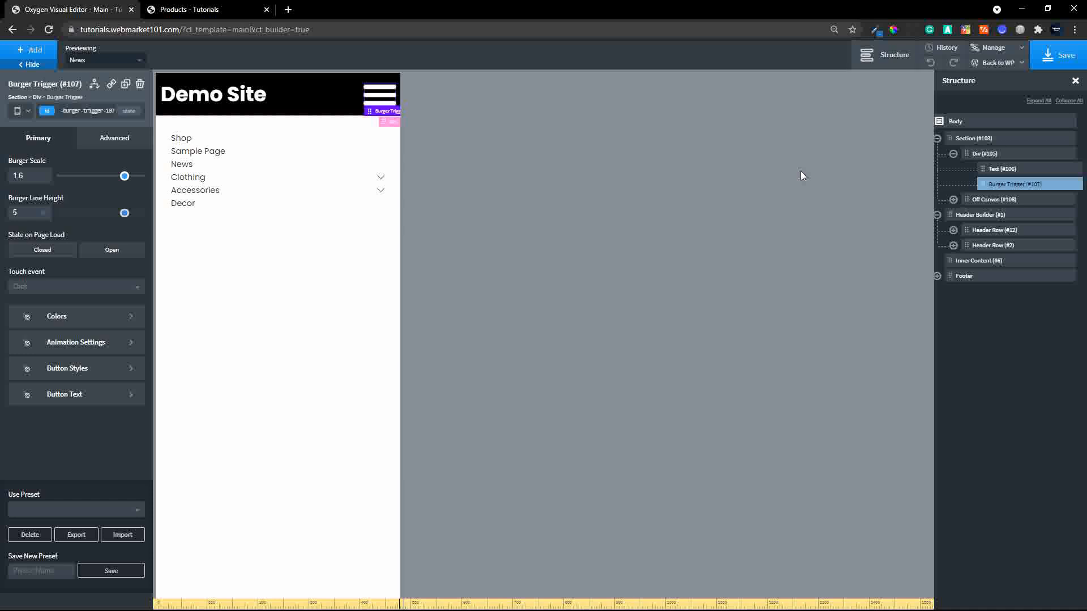
left_click(1059, 56)
- Set the off-canvas panel's background color to black, #000000
left_click(953, 200)
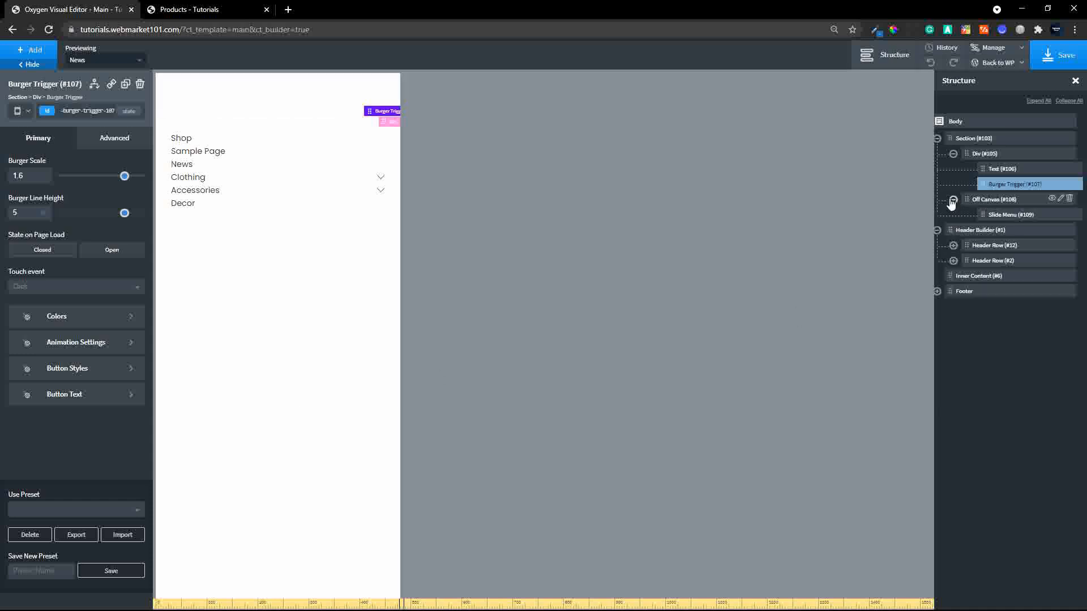
left_click(988, 202)
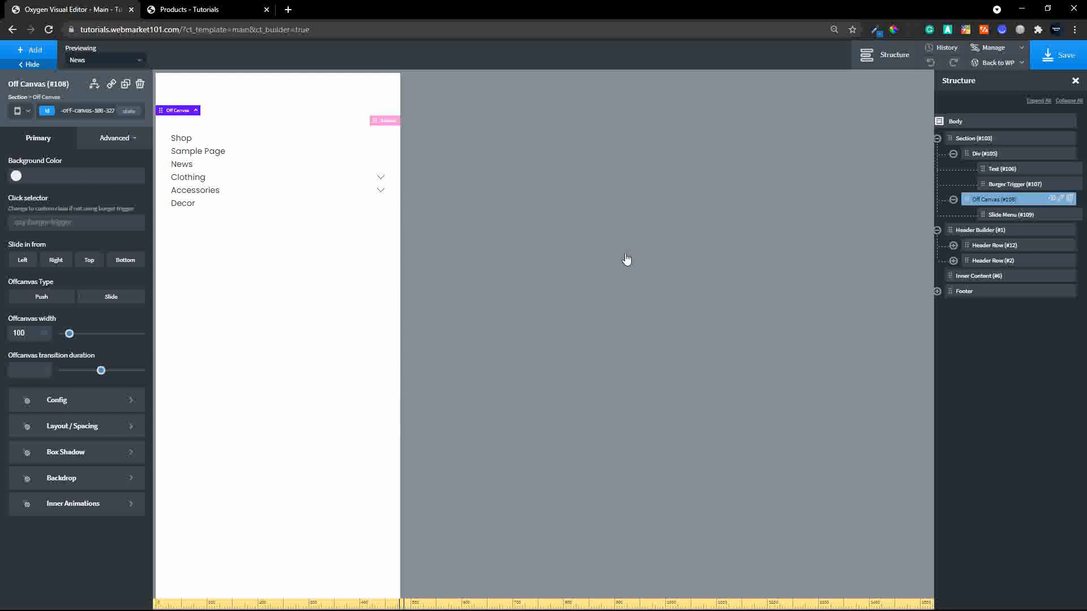
left_click(16, 176)
left_click_drag(36, 219, 3, 272)
left_click(451, 174)
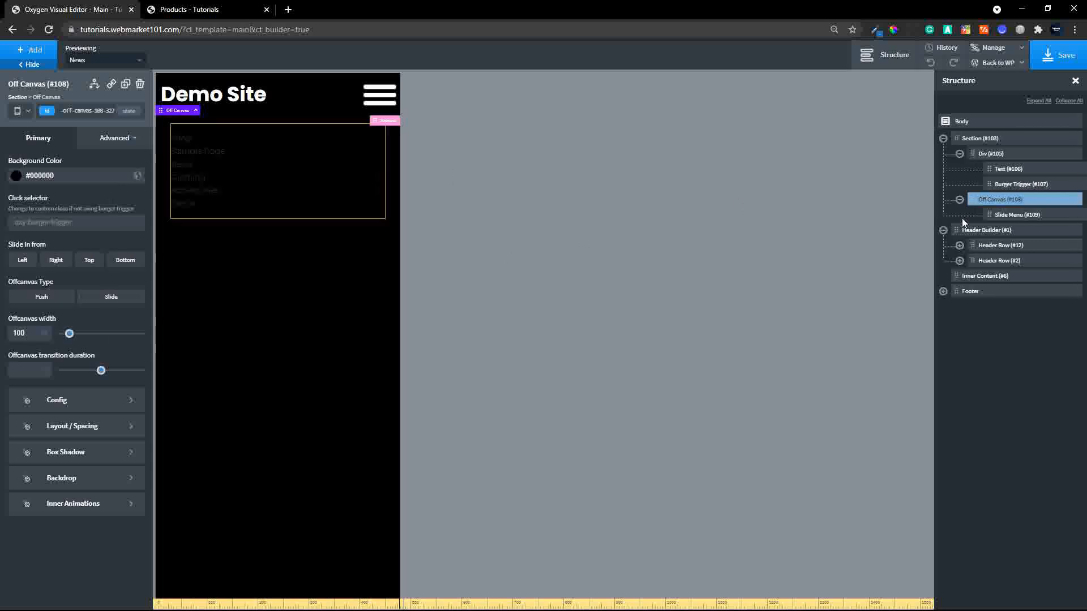
- Set the text color of the slide menu's items to white, #ffffff
left_click(1015, 217)
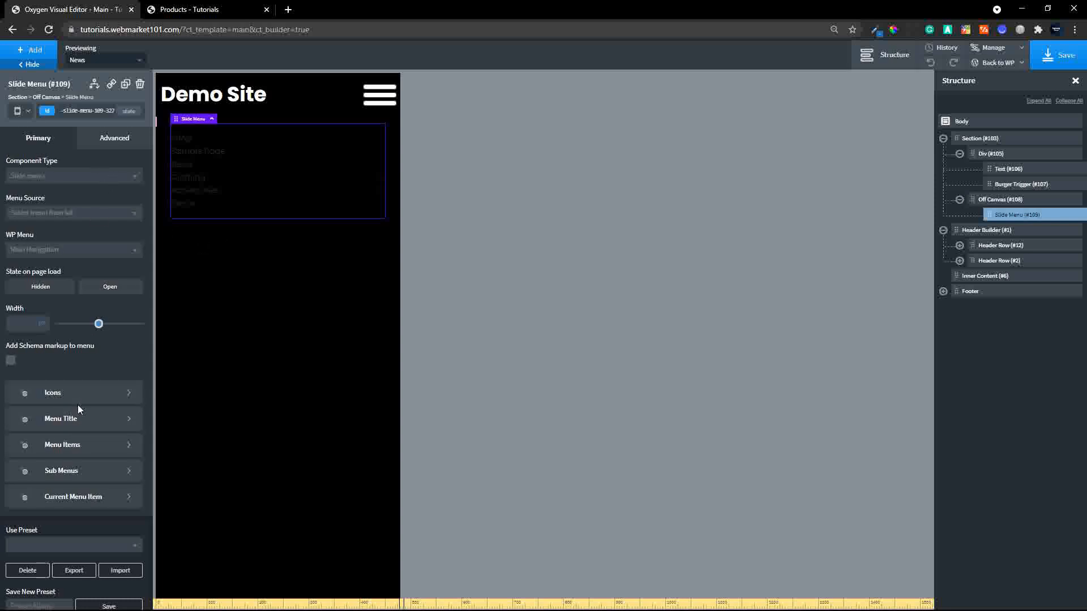
left_click(68, 451)
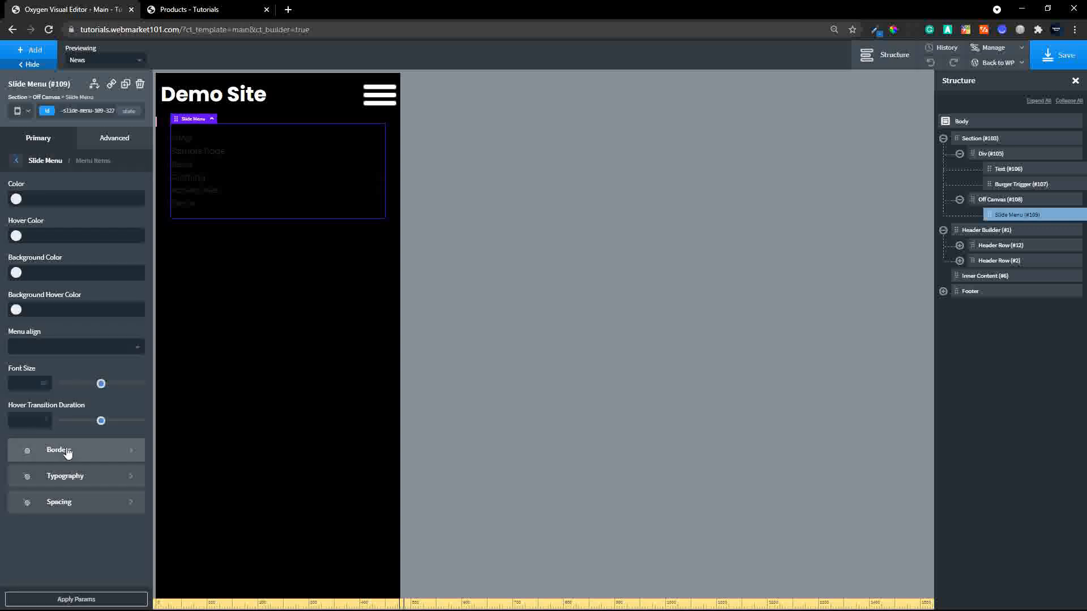
left_click(18, 200)
left_click_drag(25, 221, 9, 205)
left_click(85, 188)
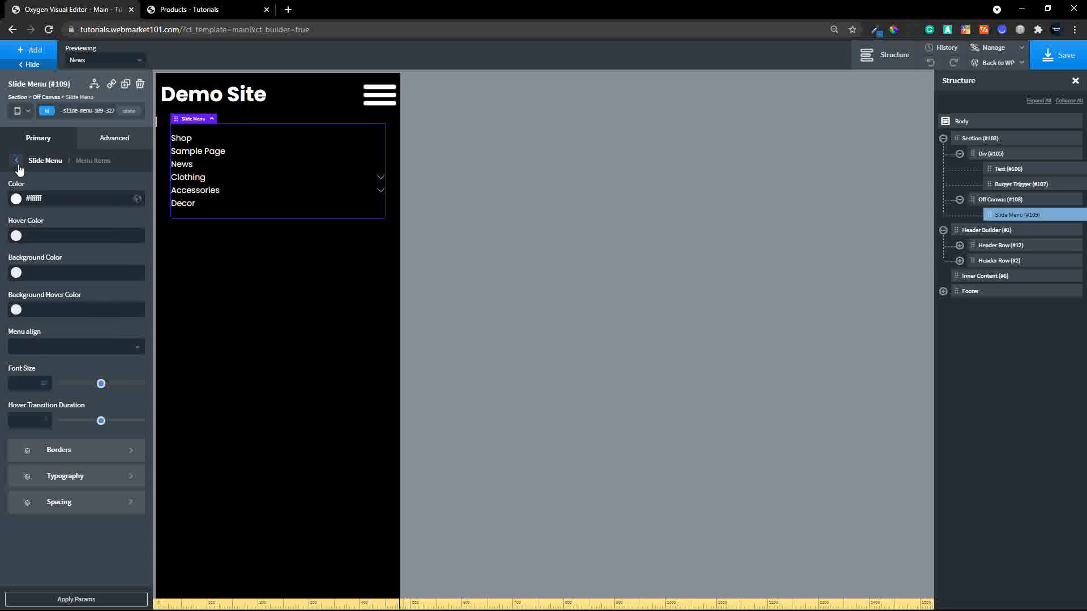
- Set the background color of the slide menu's items to dark gray, #4f4f4f
left_click(16, 274)
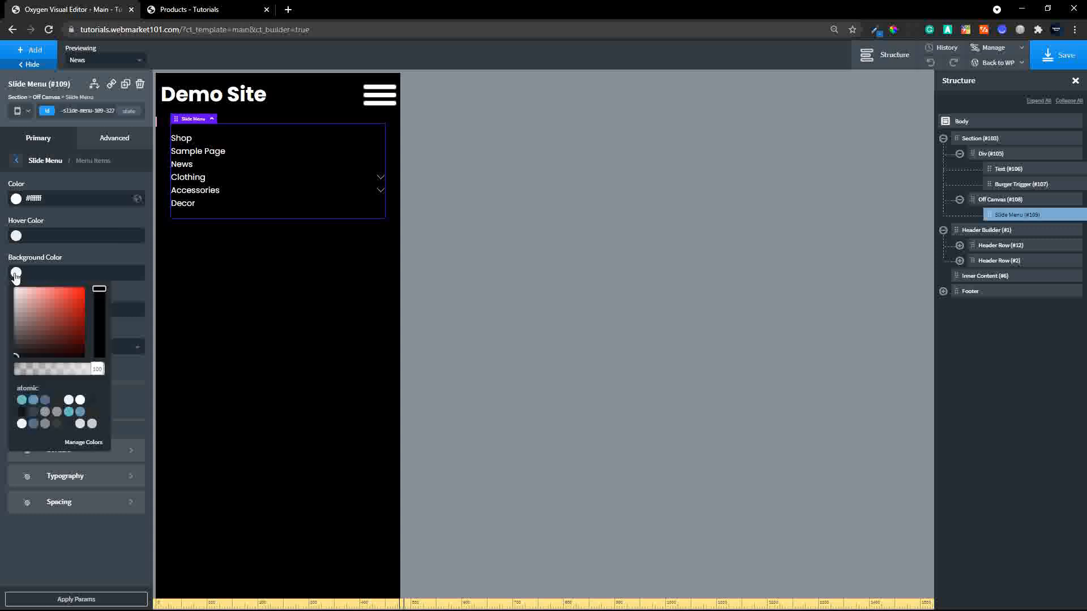
left_click_drag(23, 315, 12, 314)
mouse_move(2, 330)
left_mouse_down()
mouse_move(3, 346)
mouse_move(1, 336)
left_mouse_up()
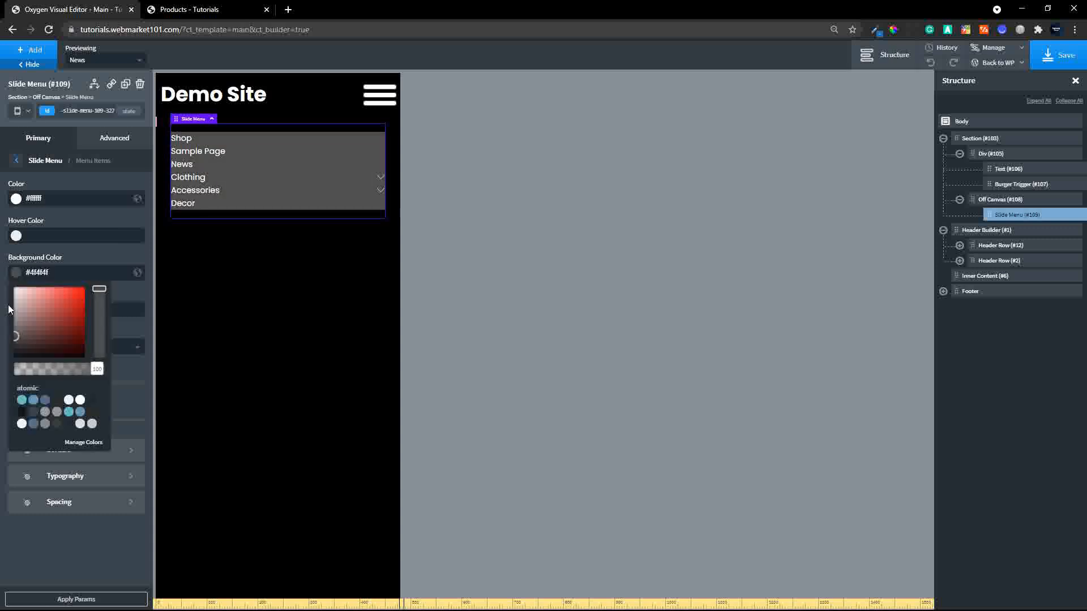
left_click(74, 213)
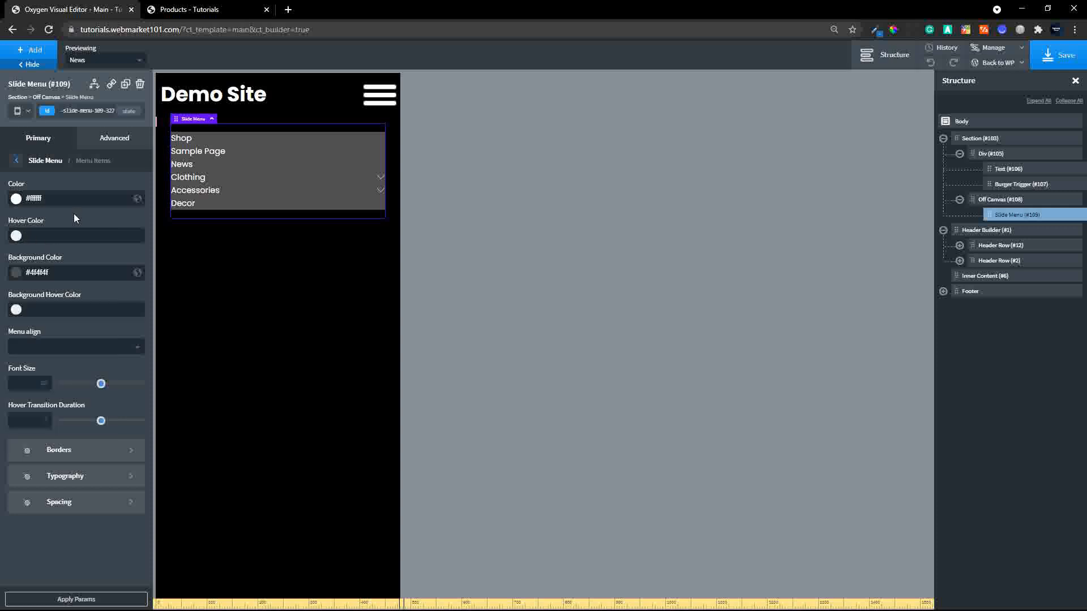
- Give the slide menu's items a solid bottom border with a width of 1 and the gray color #7a7a7a
left_click(54, 450)
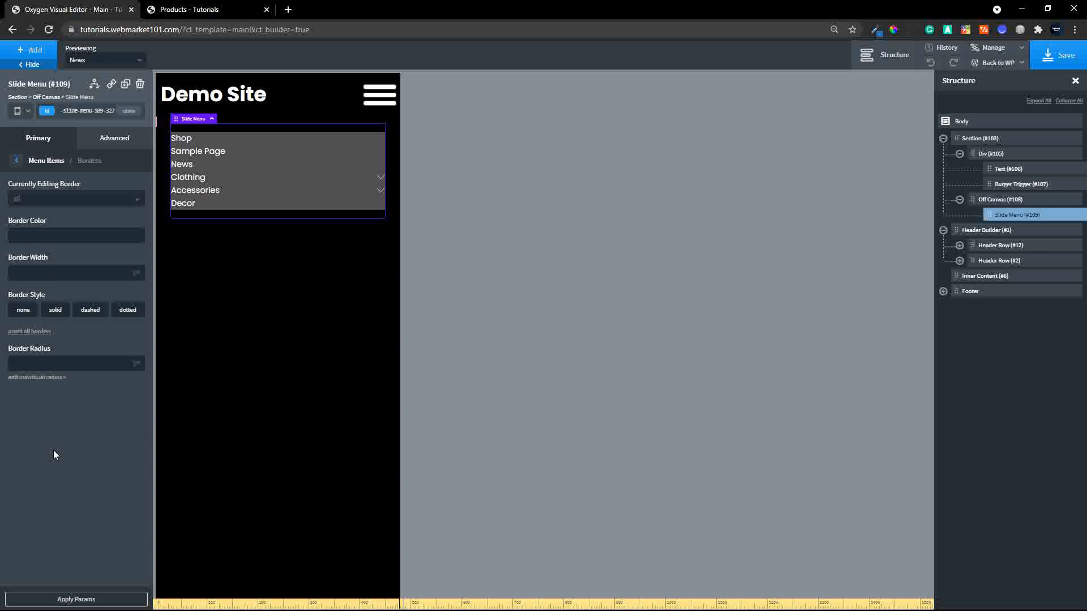
left_click(57, 208)
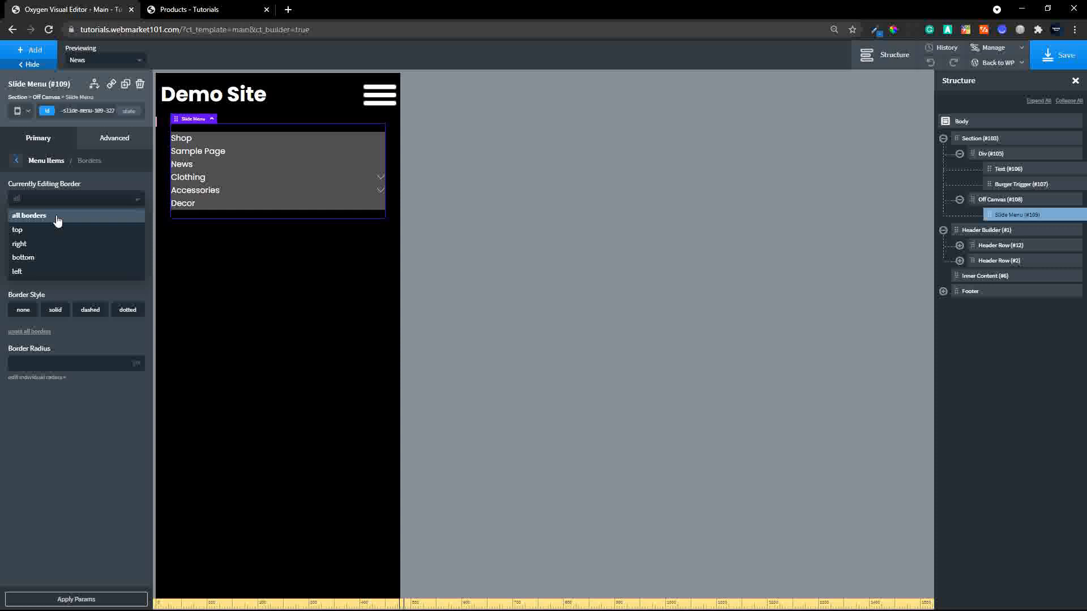
left_click(45, 255)
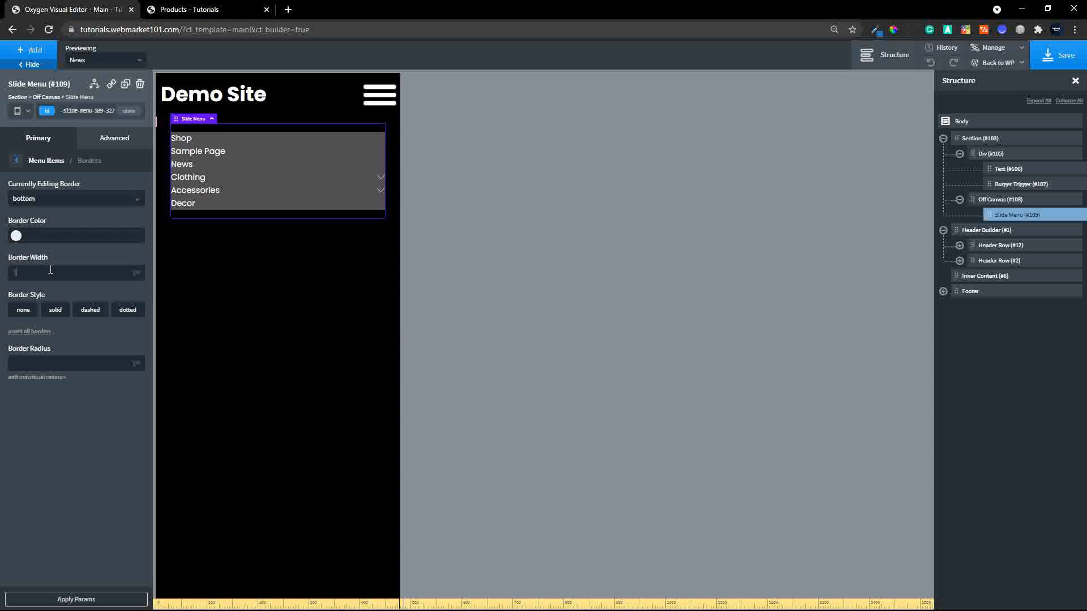
left_click(50, 269)
type("1")
left_click(55, 311)
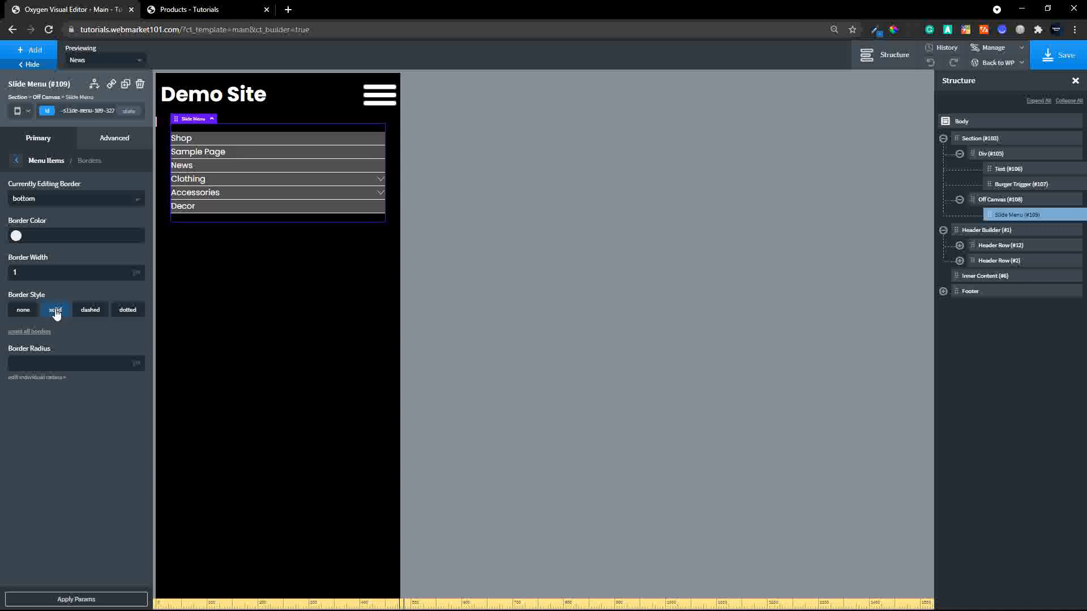
left_click(16, 236)
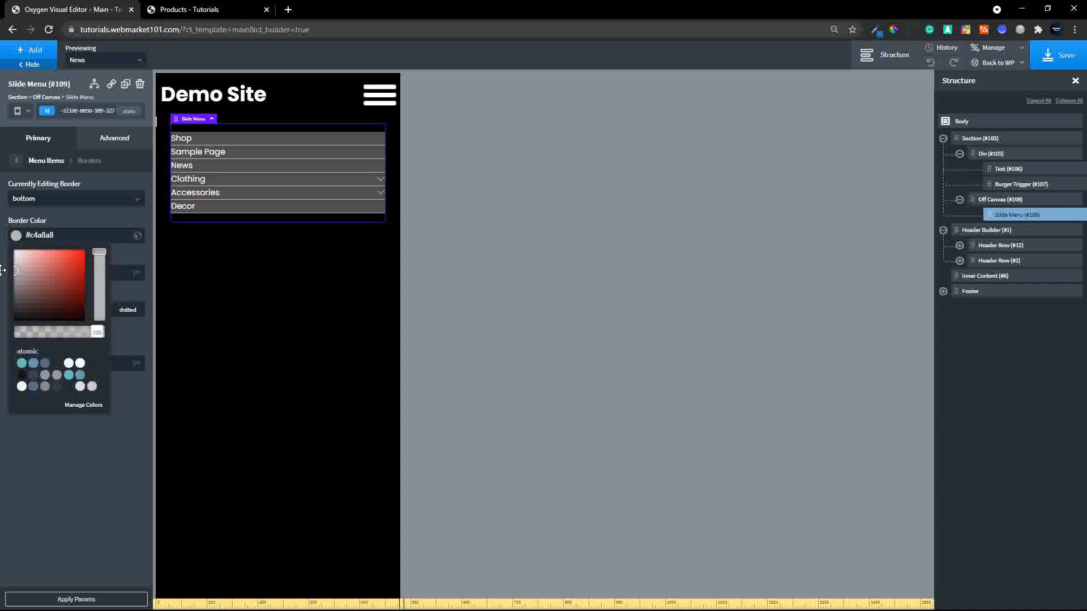
left_click_drag(2, 294, 2, 286)
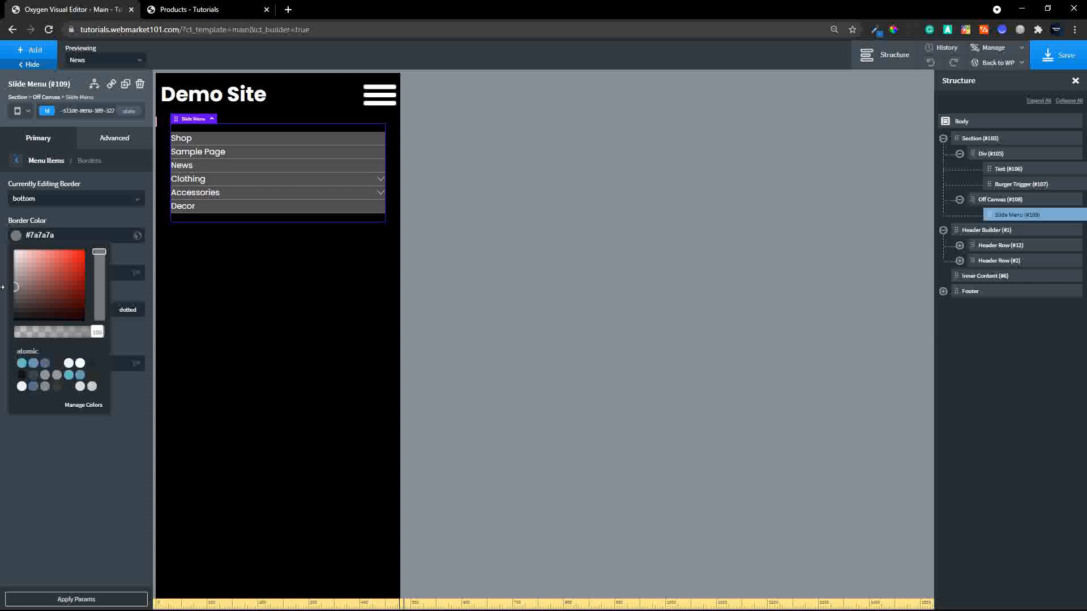
left_click(11, 170)
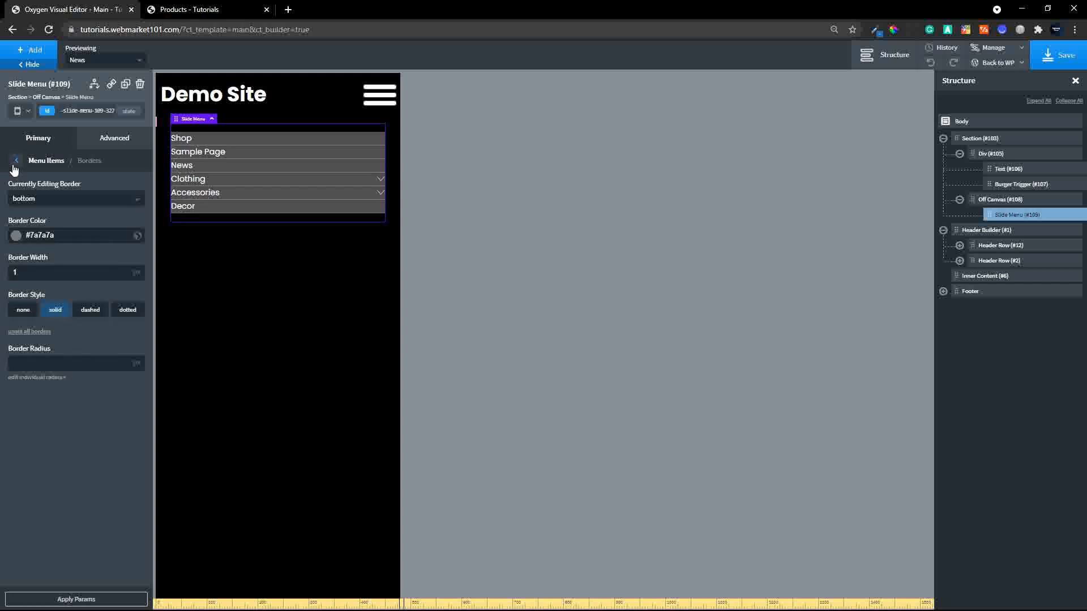
left_click(15, 163)
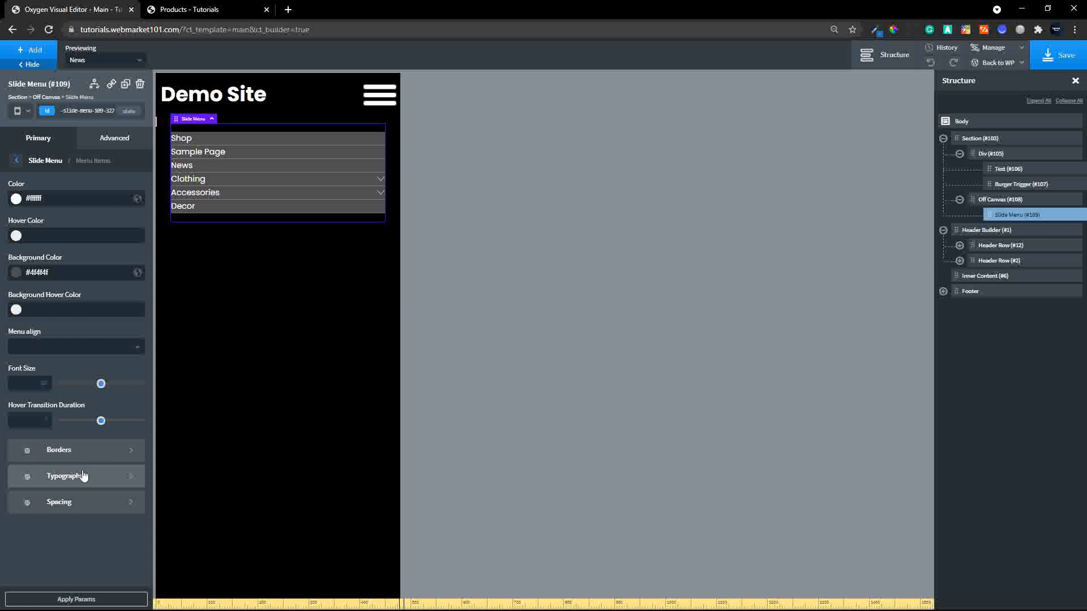
- Set the padding of the slide menu's items to 8 on all sides
left_click(66, 502)
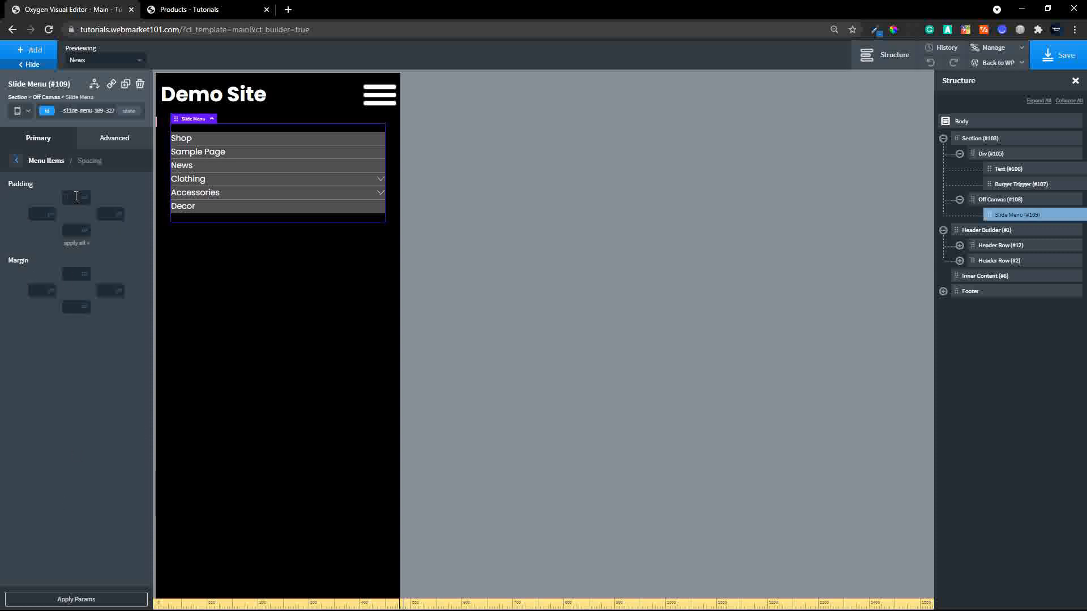
left_click(74, 244)
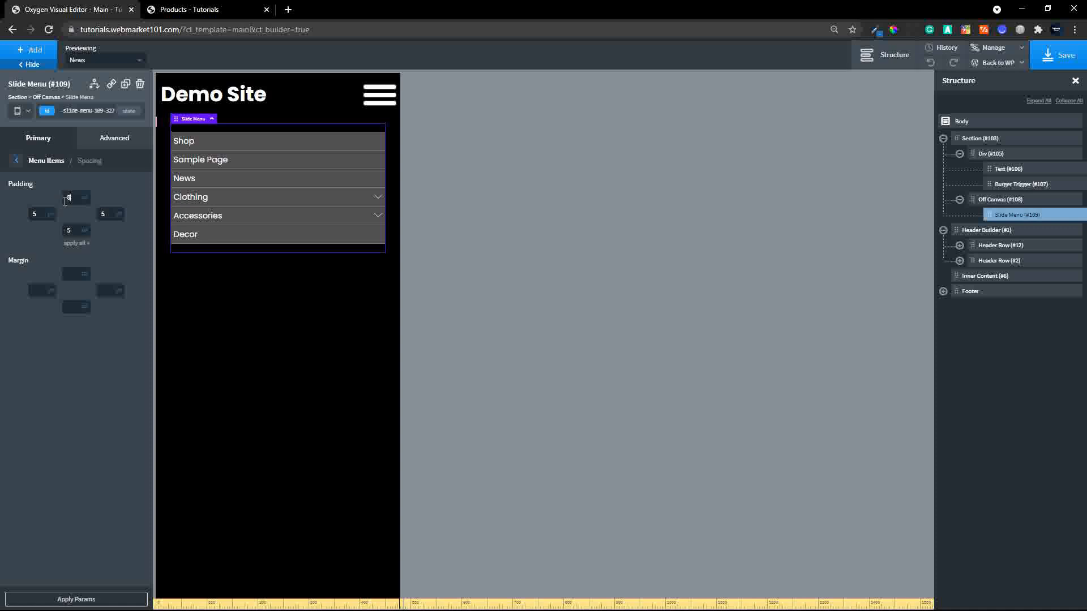
type("8")
left_click(74, 243)
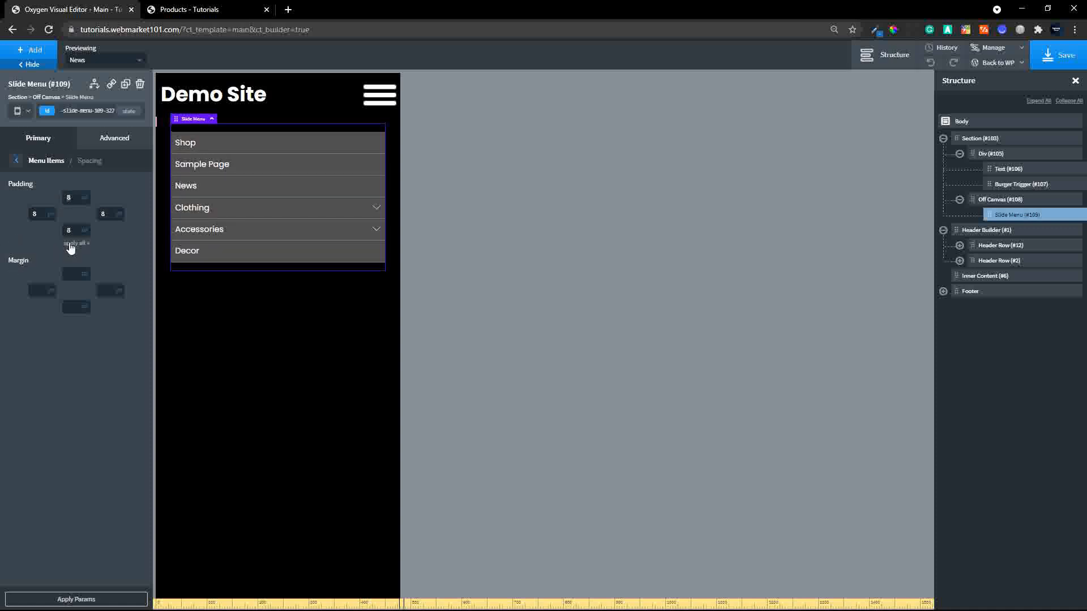
left_click(17, 161)
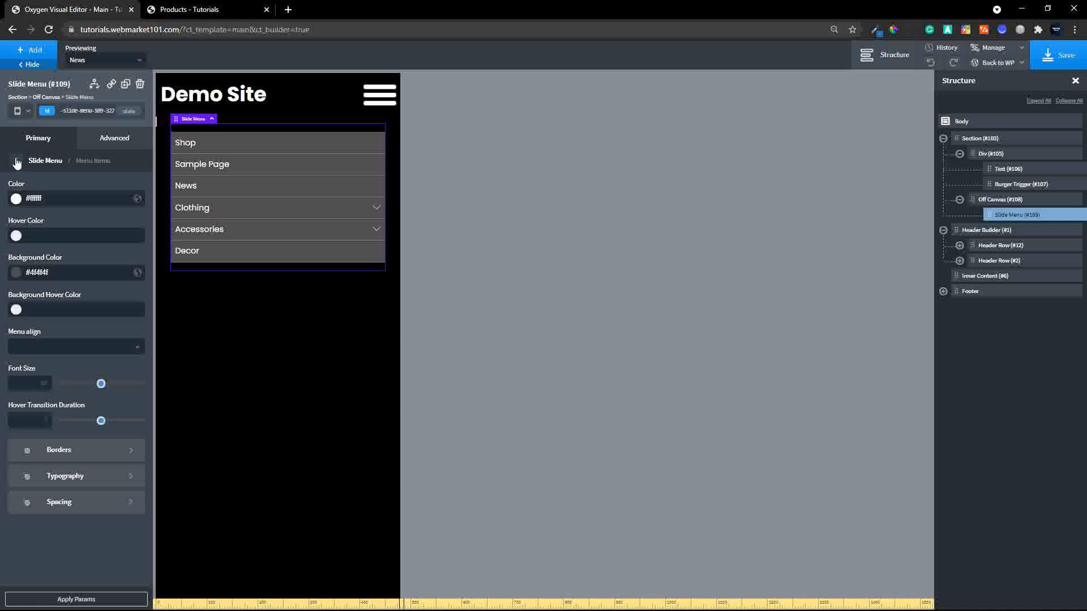
- Try a font size of 18 for the slide menu's items, and settle on 20
left_click(20, 379)
type("18")
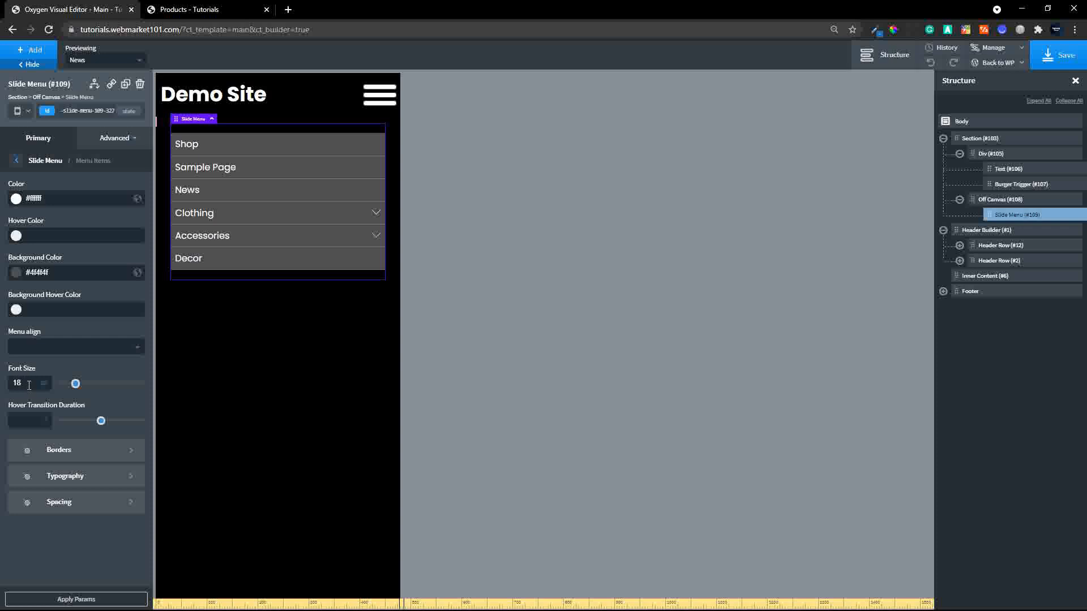
left_click_drag(28, 383, 10, 379)
type("20")
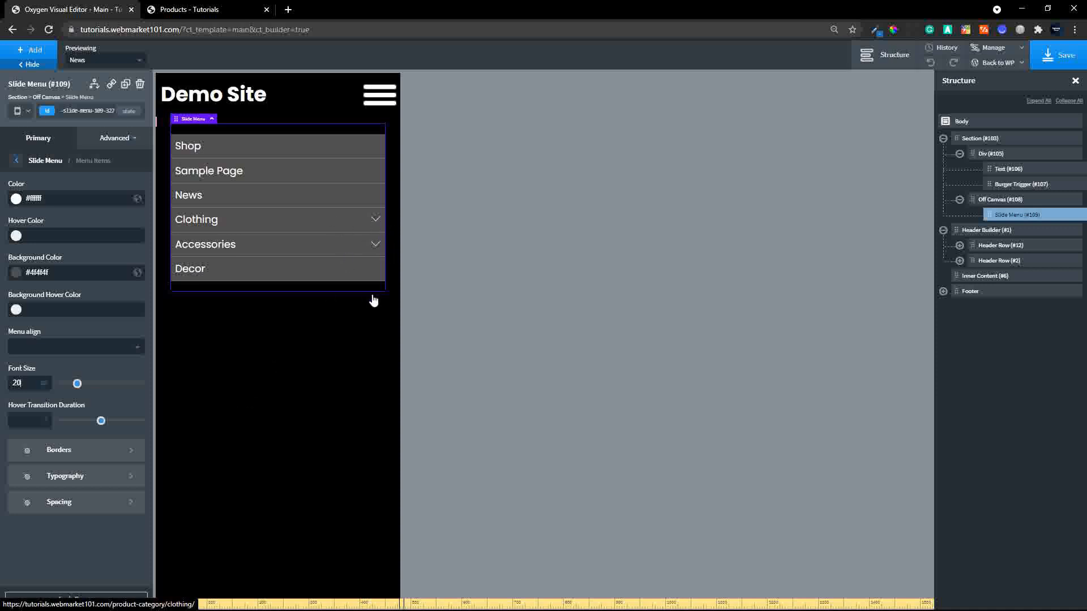
- Set the off-canvas panel's left and right padding to 0
left_click(1003, 202)
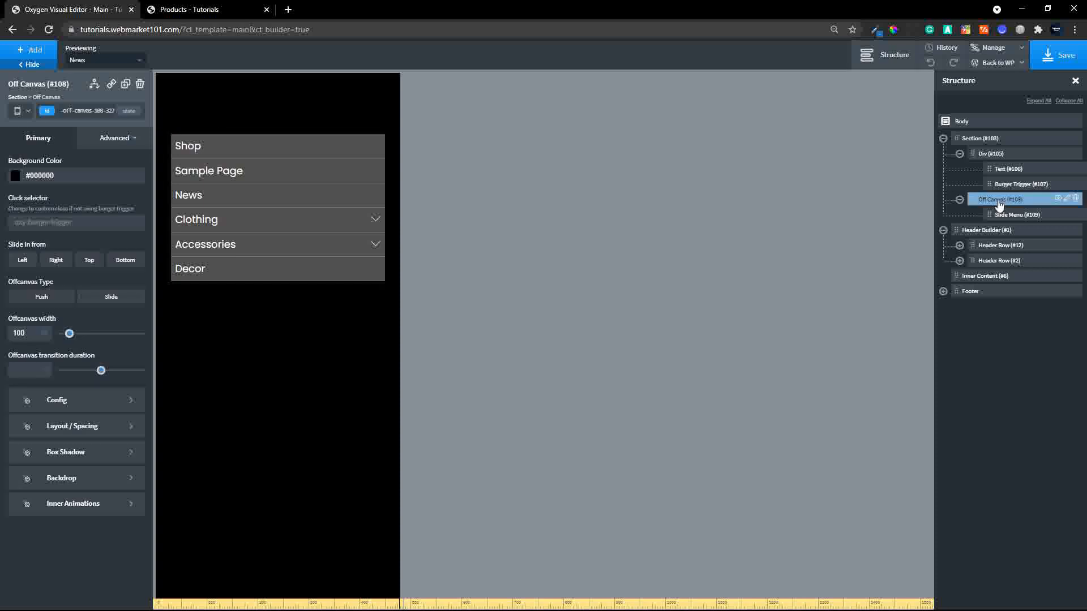
left_click(79, 431)
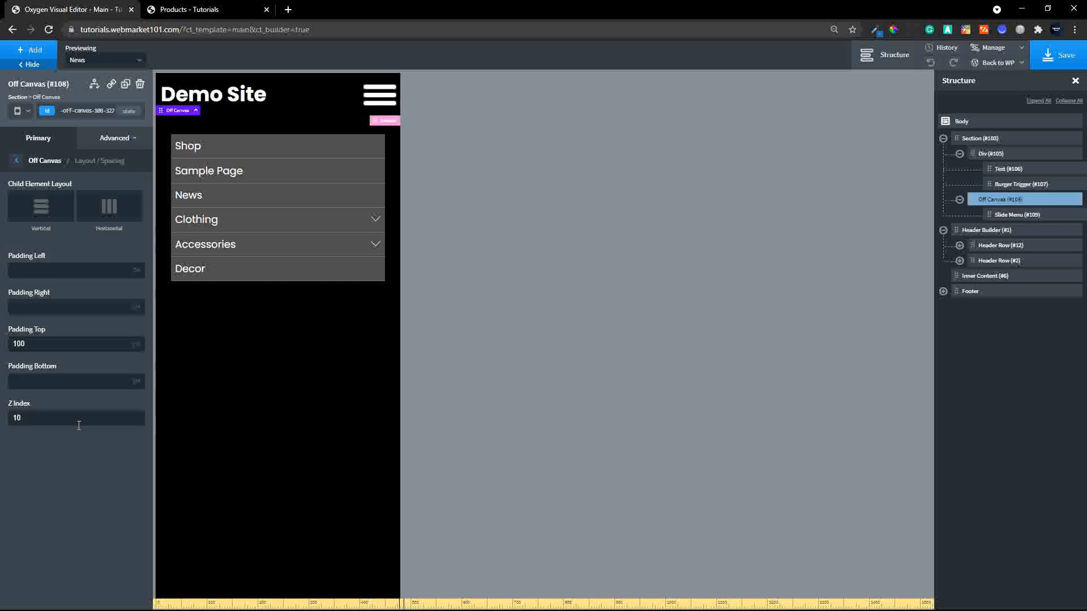
left_click(26, 274)
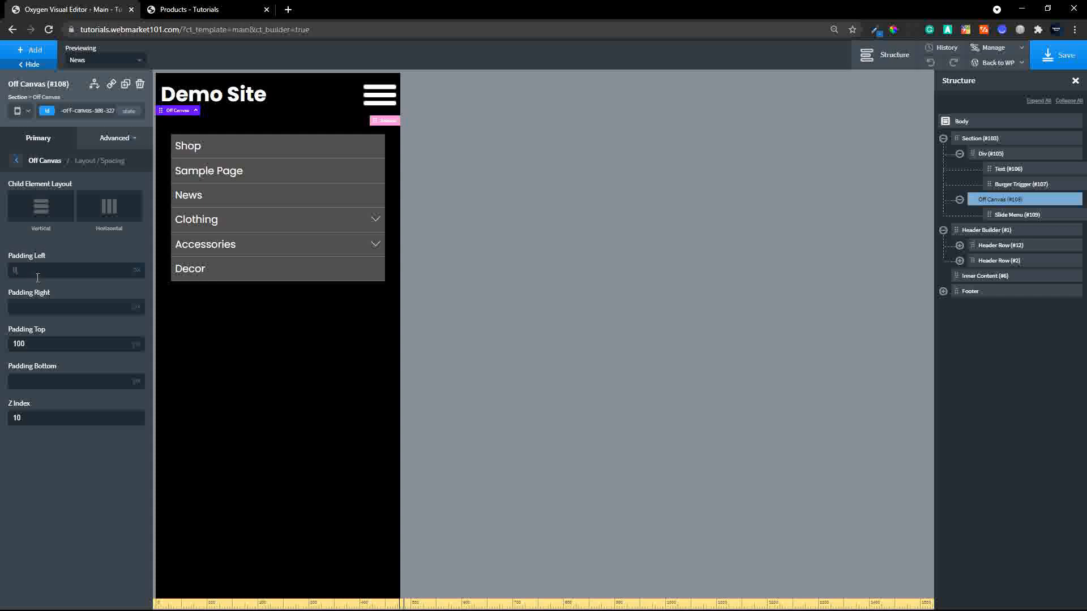
type("0")
left_click(34, 312)
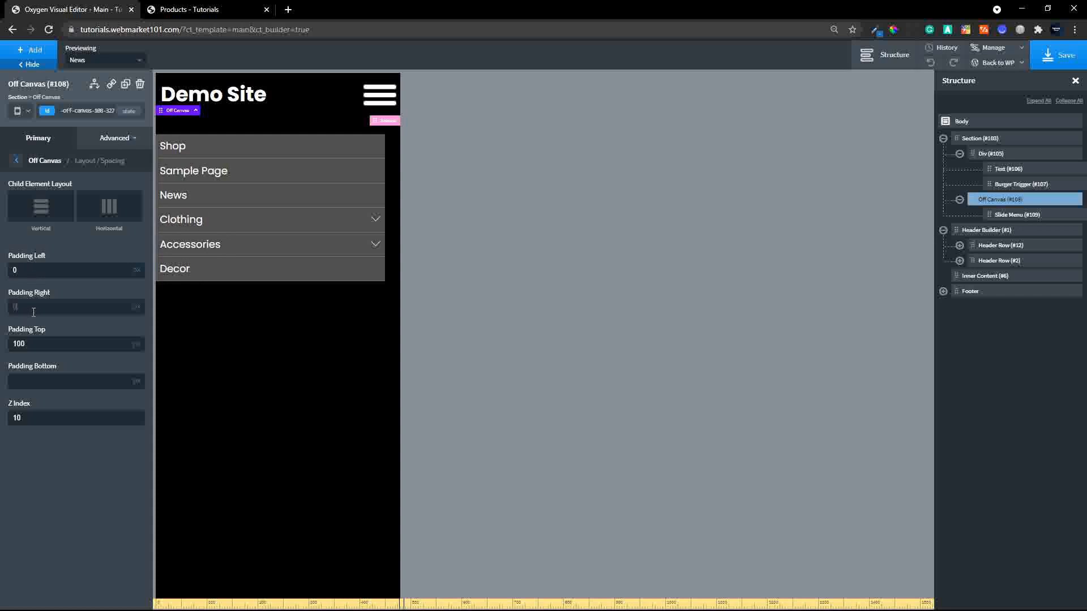
type("0")
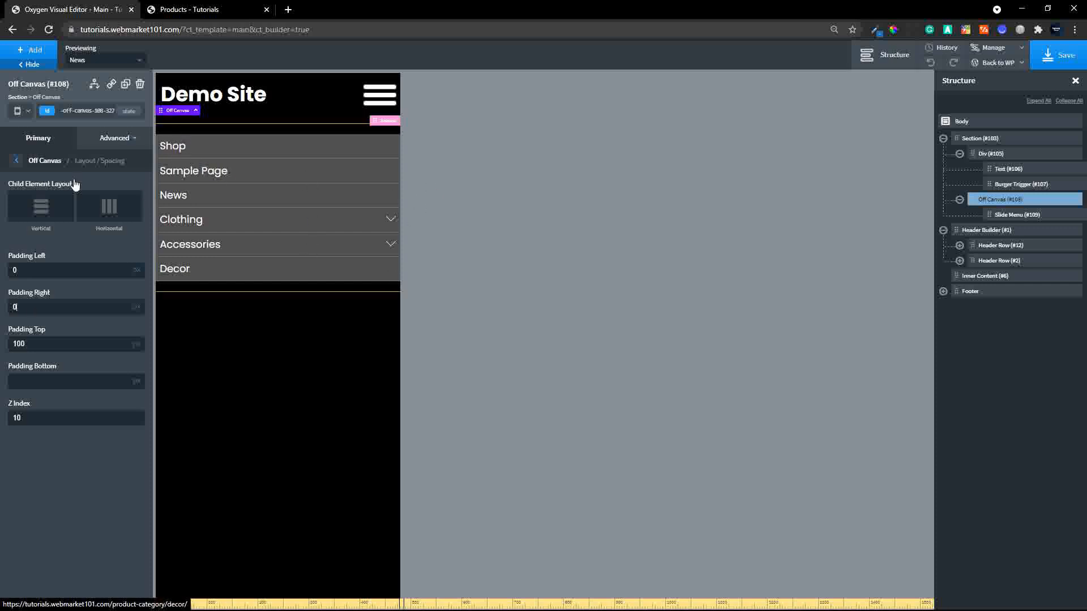
left_click(17, 161)
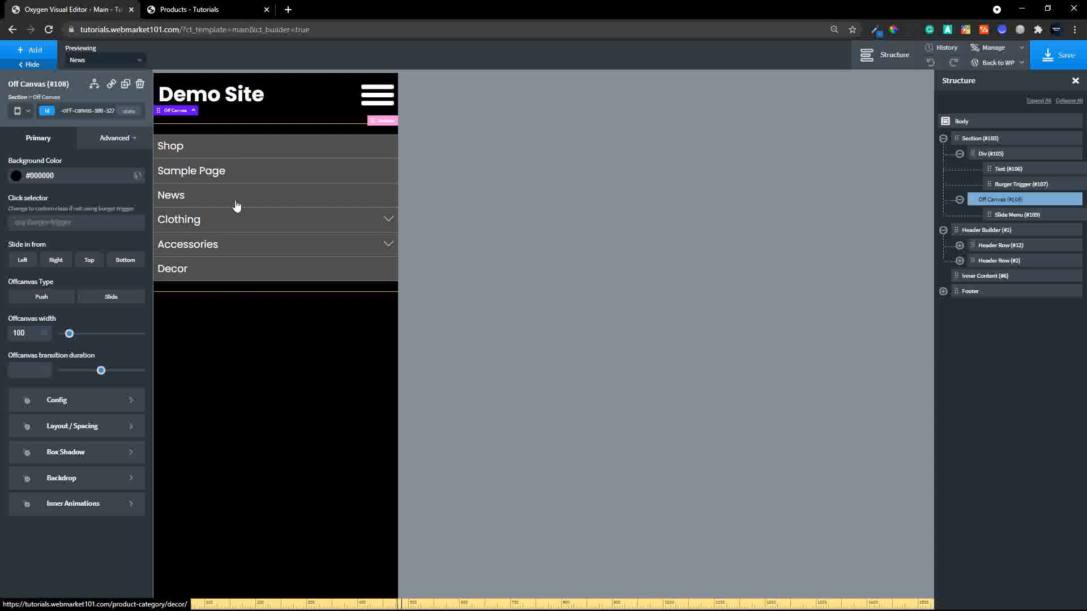
- Expand the Accessories submenu in the preview and set the slide menu's submenu background color to light gray, #c9c9c9
left_click(1011, 220)
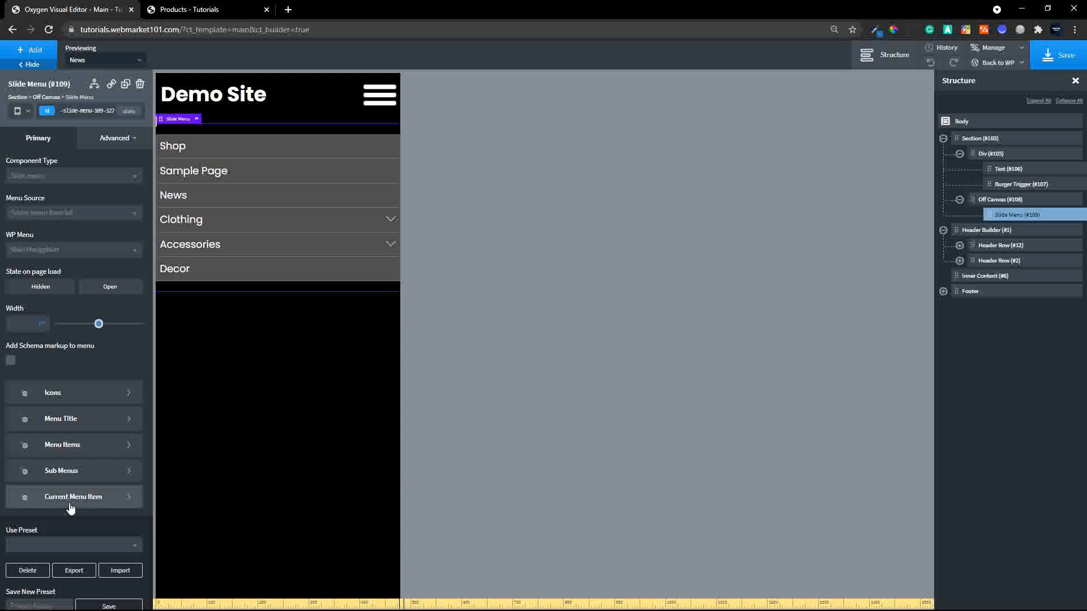
left_click(391, 245)
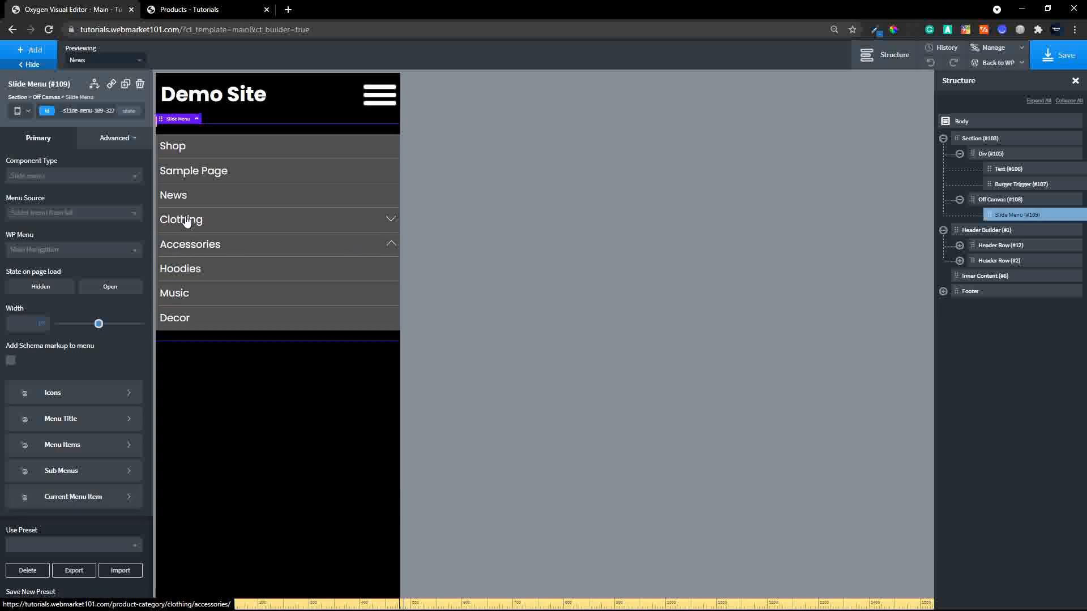
left_click(73, 475)
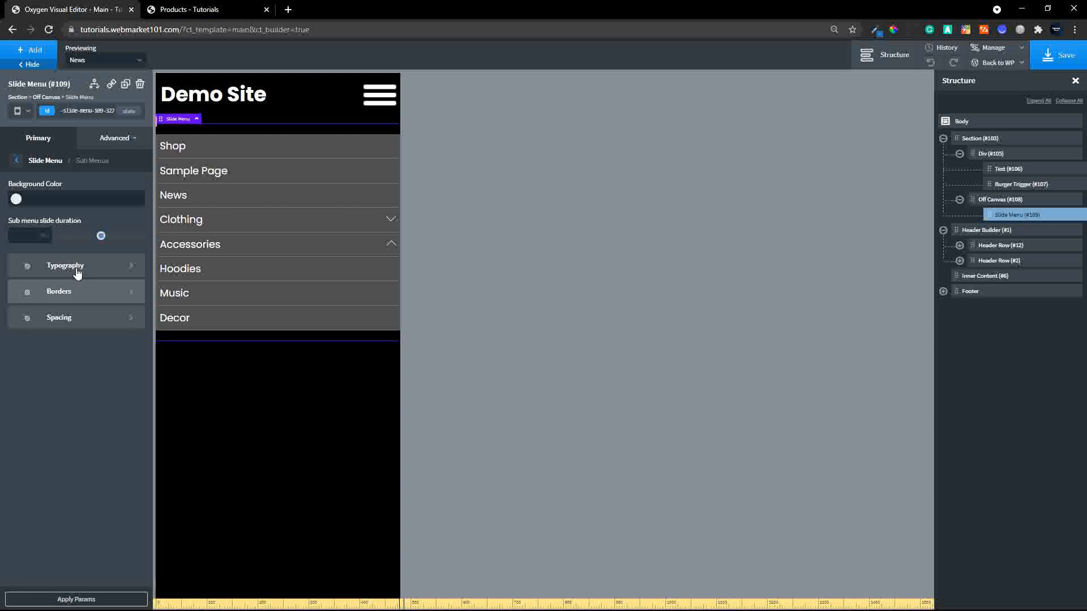
left_click(16, 200)
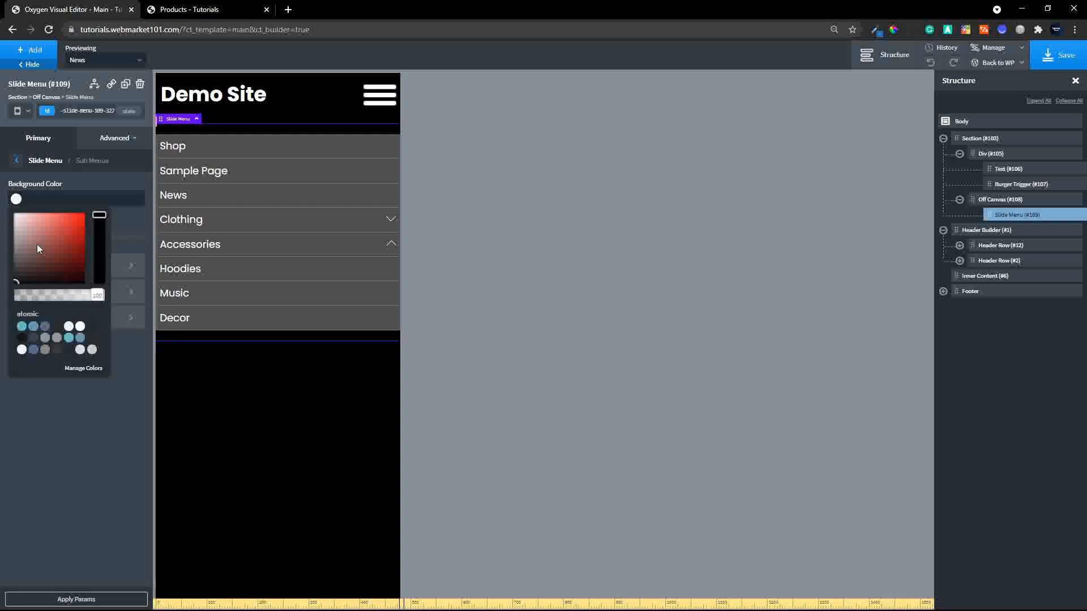
left_click_drag(38, 248, 7, 238)
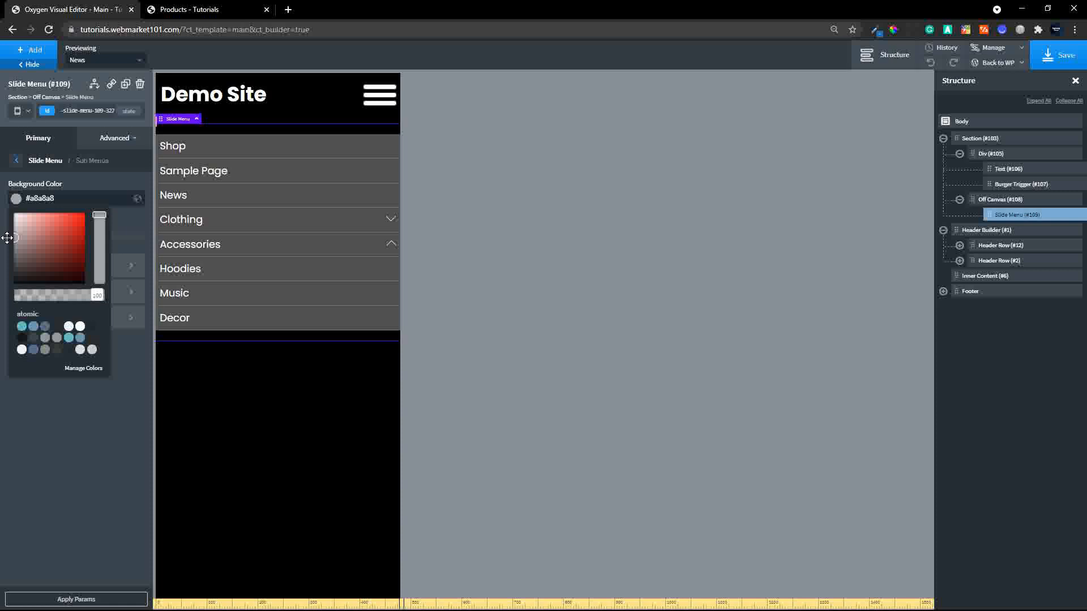
left_click_drag(7, 238, 7, 228)
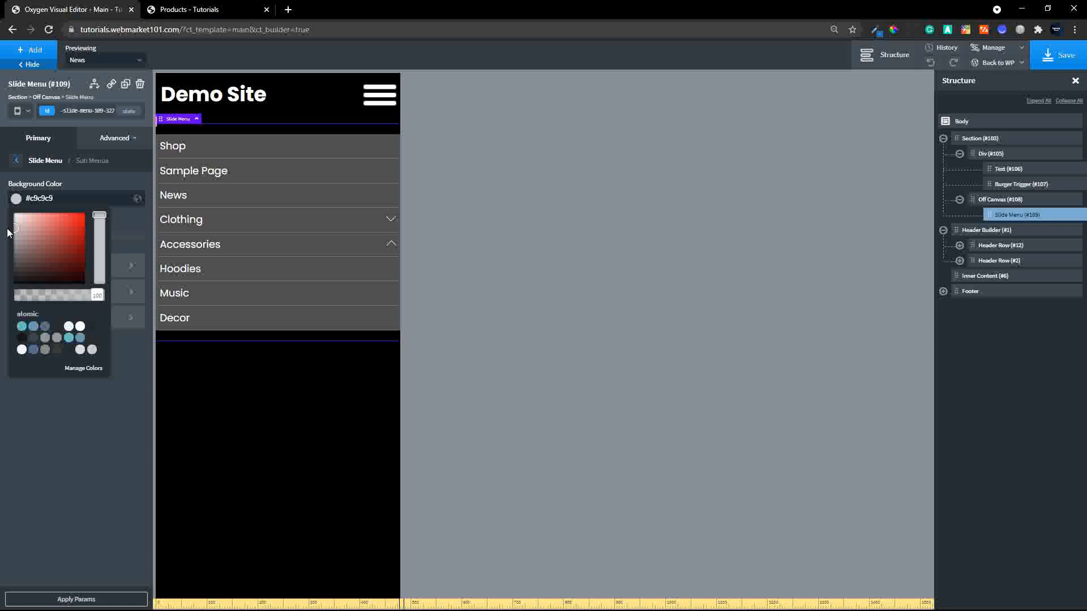
left_click(73, 177)
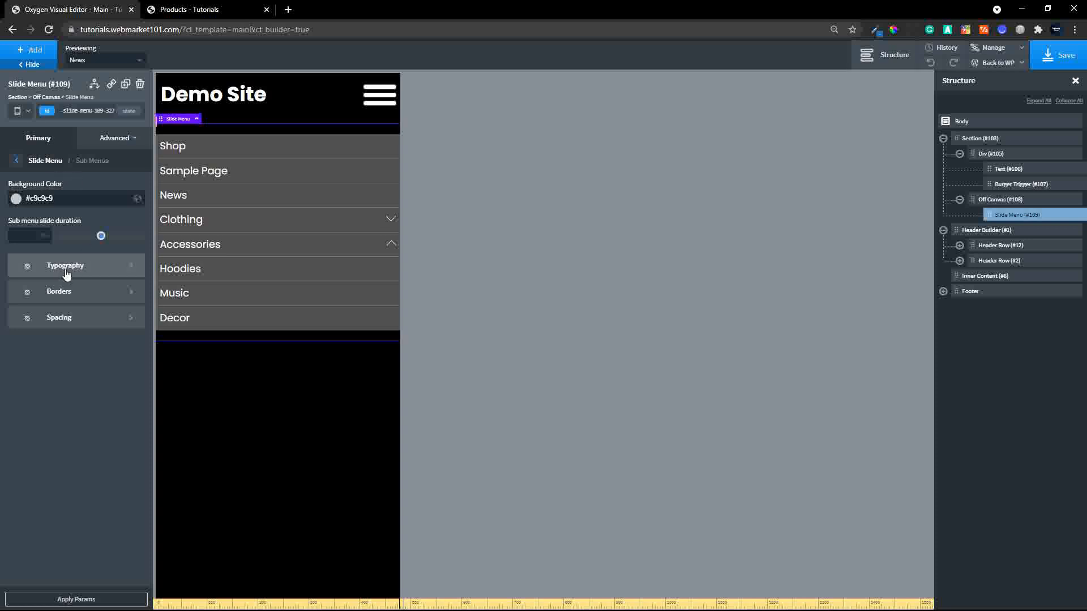
- Set the left padding of the slide menu's submenus to 25
left_click(51, 319)
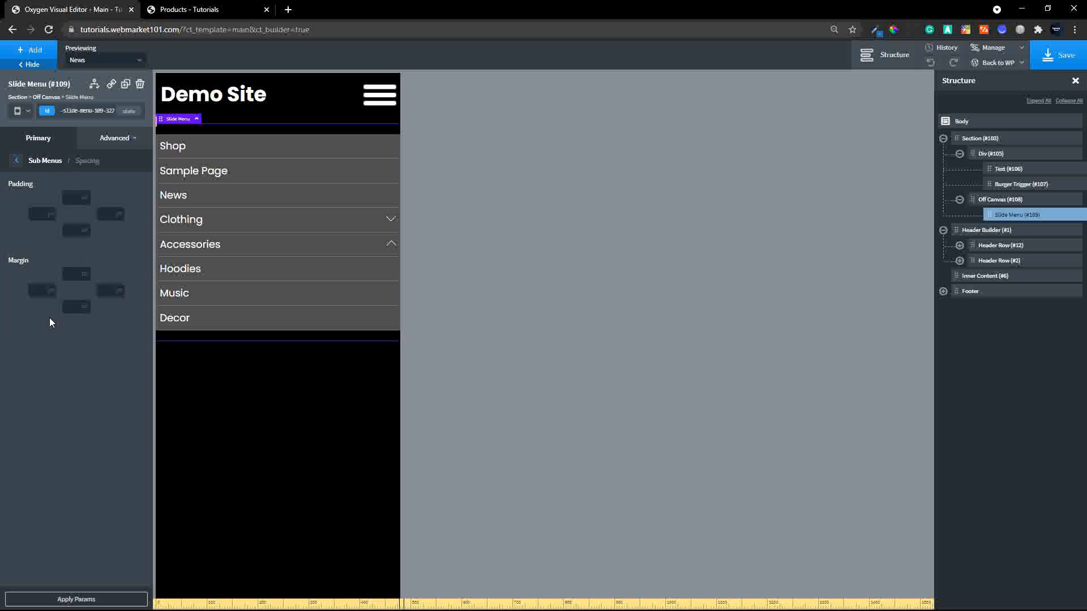
left_click(42, 214)
type("15")
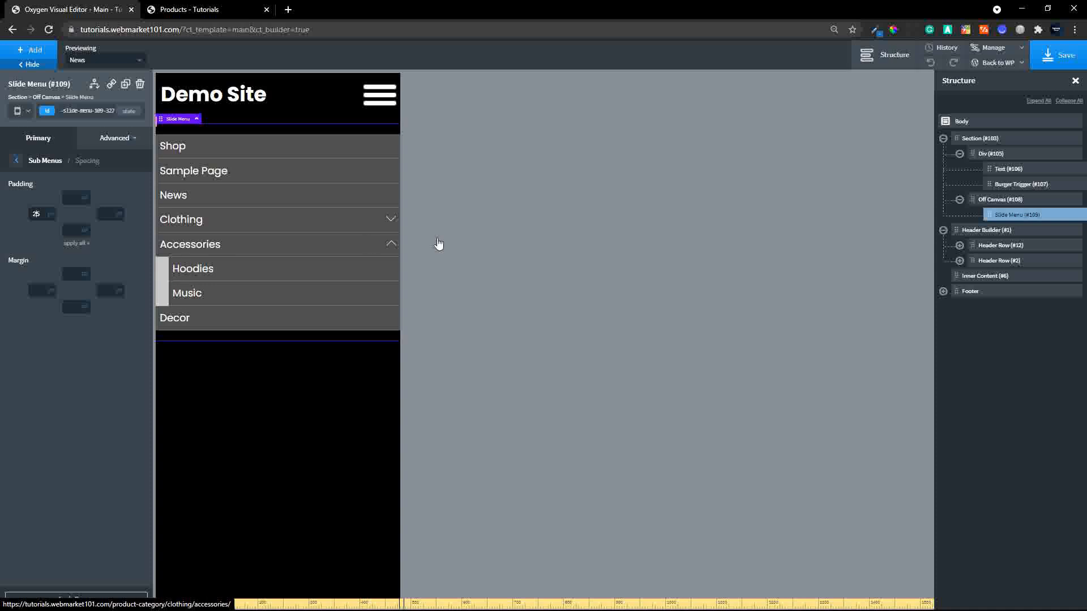
- Expand the Clothing and Accessories submenus in the preview to check their indentation
left_click(391, 220)
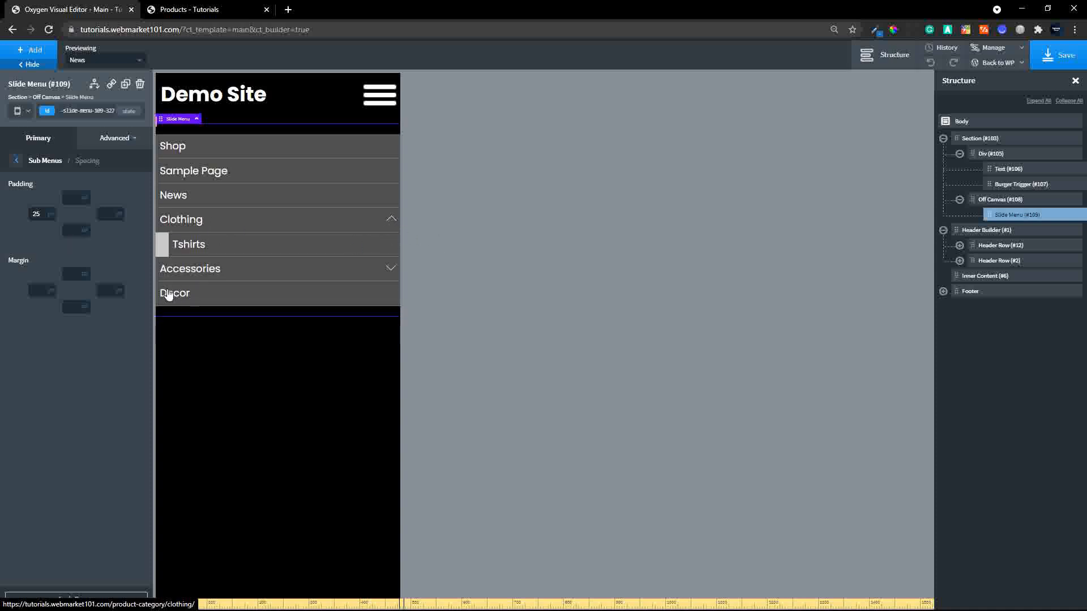
left_click(390, 276)
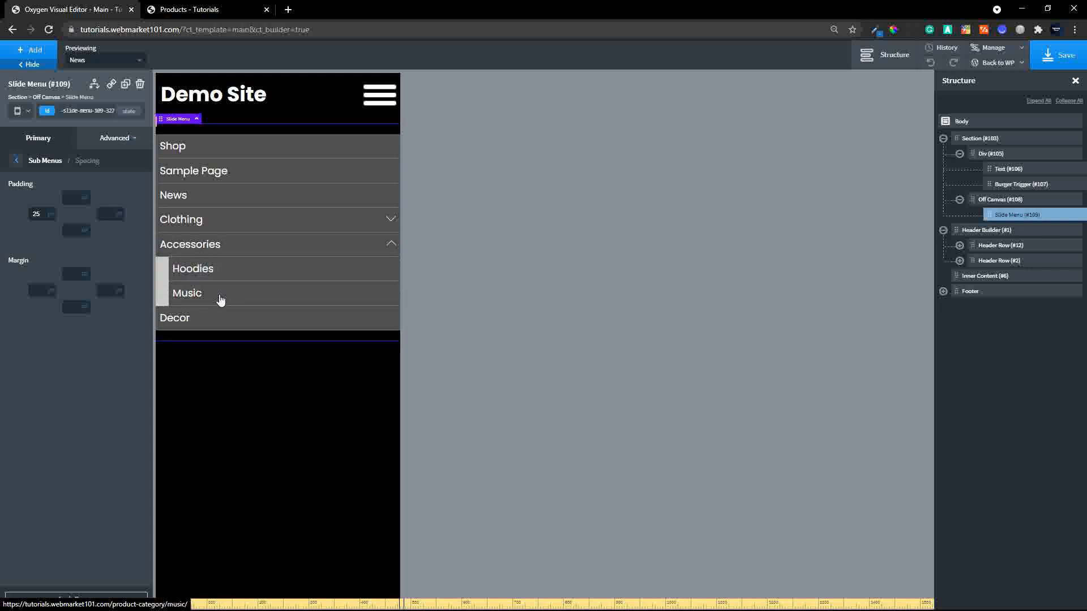
- Set the slide menu's current menu item to a gray background, #bababa, and a black text color, #000000
left_click(16, 161)
left_click(16, 163)
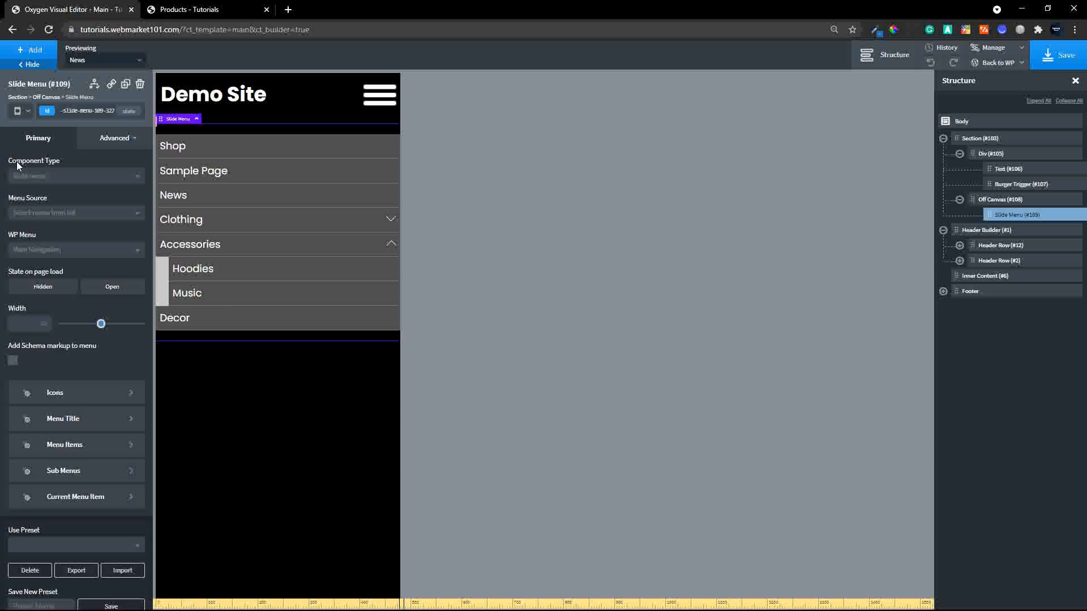
left_click(63, 496)
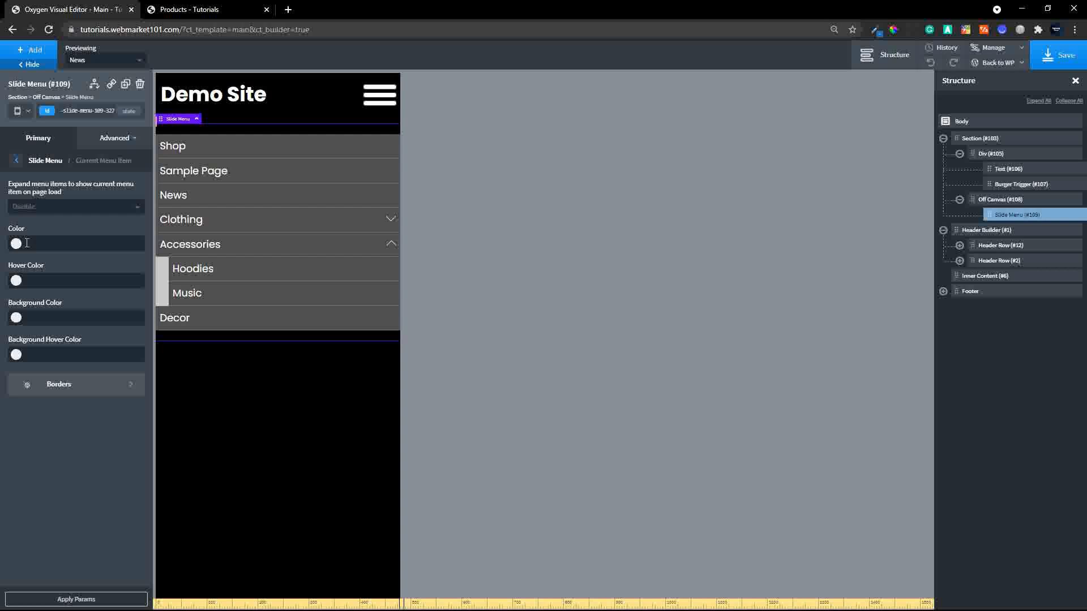
left_click(17, 318)
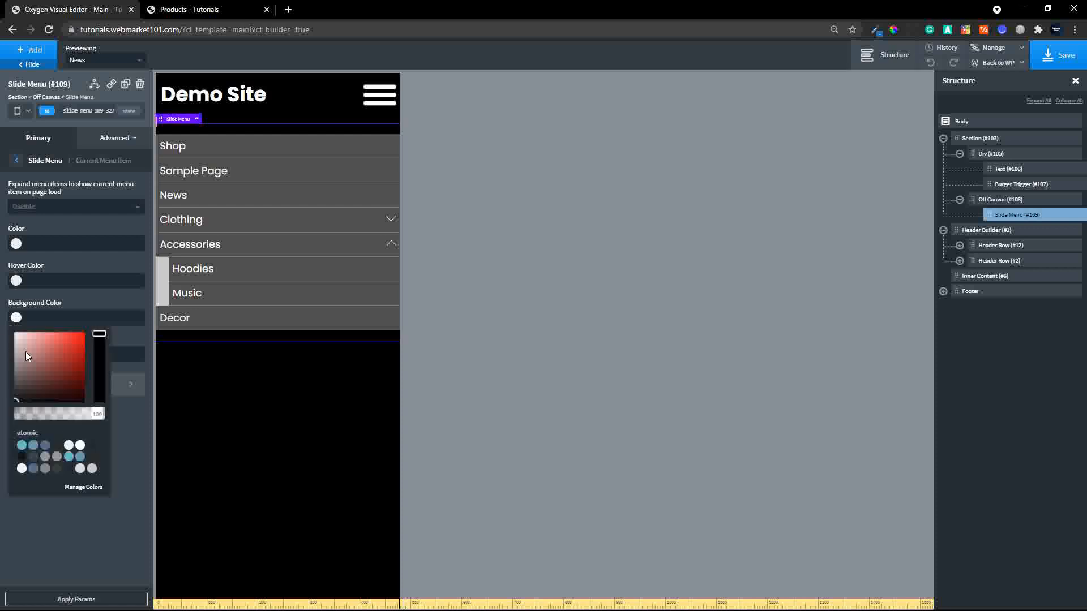
left_click_drag(25, 352, 2, 351)
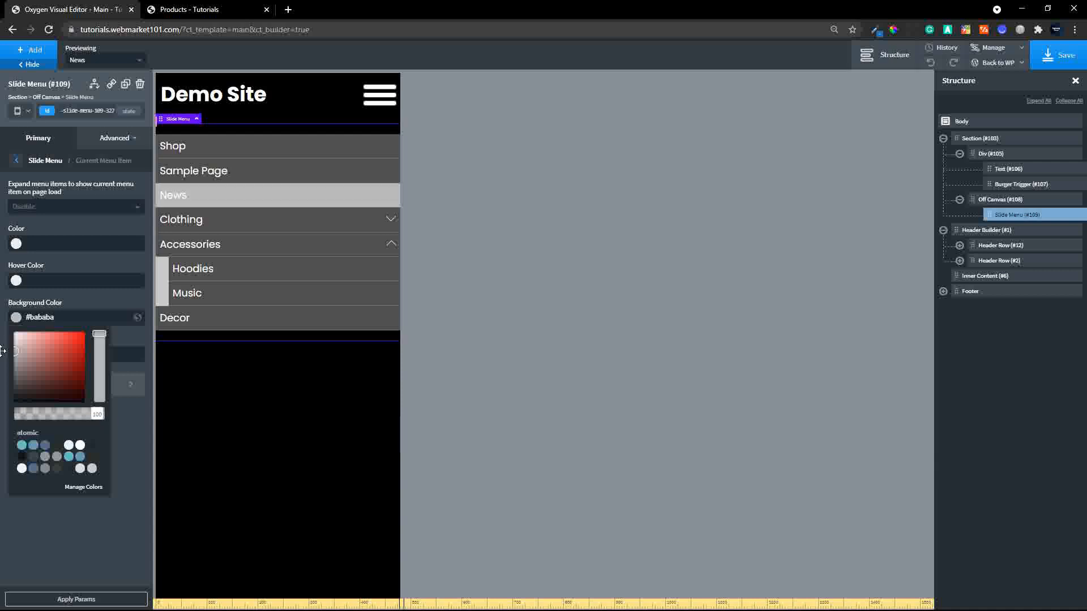
left_click(1, 352)
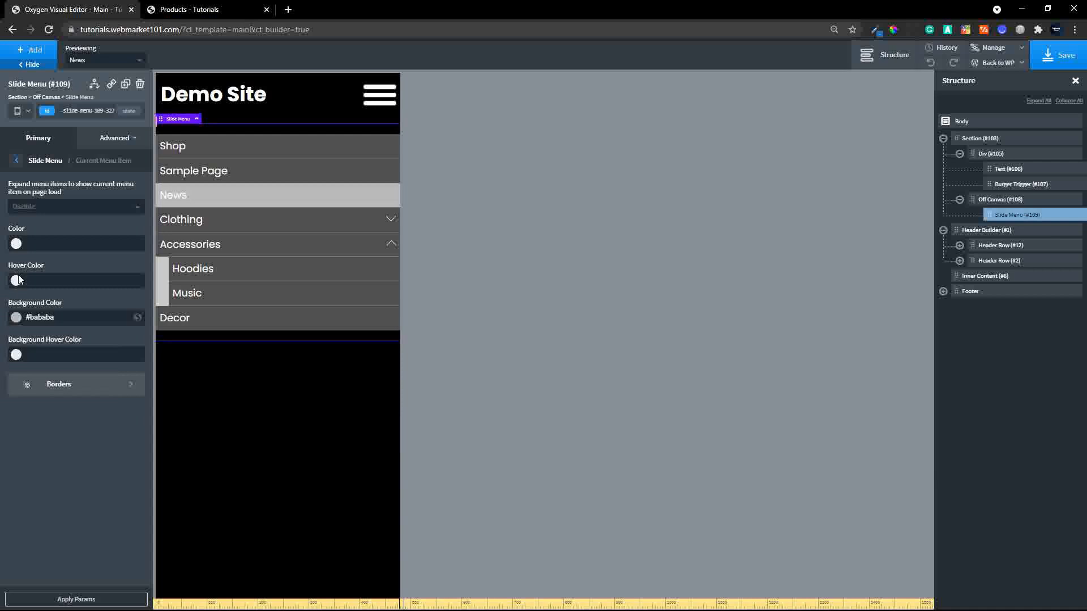
left_click(16, 243)
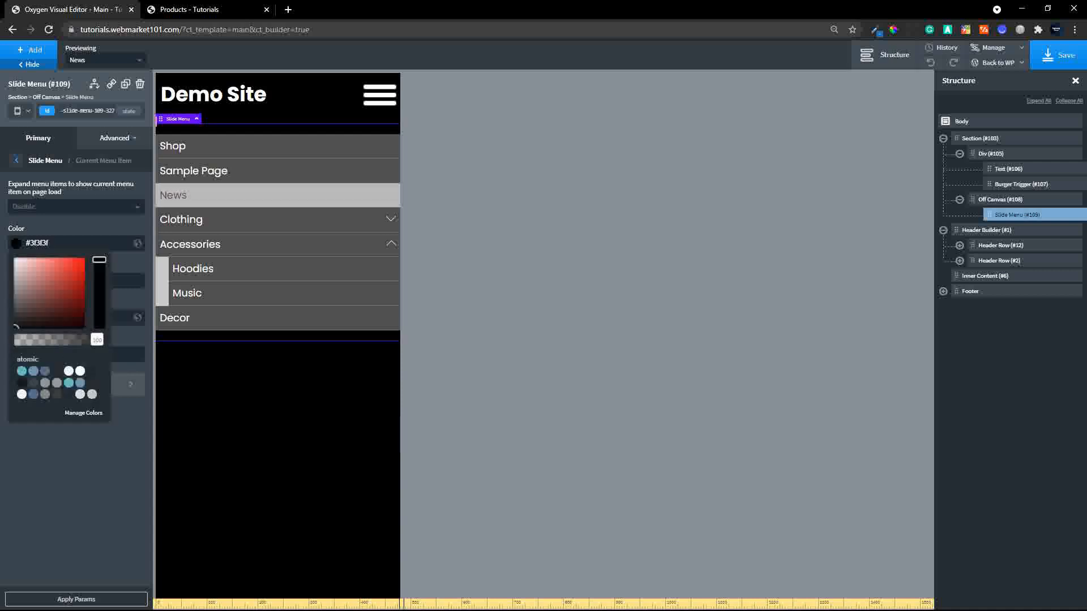
left_click_drag(16, 327, 14, 329)
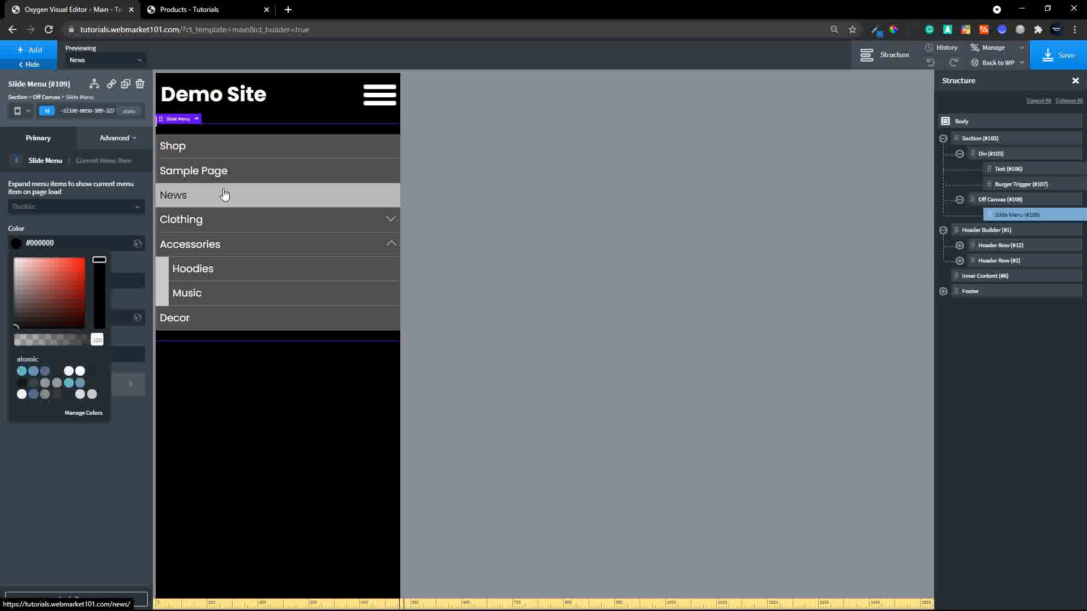
- Set the size of the slide menu's dropdown icons to 36
left_click(15, 164)
left_click(55, 480)
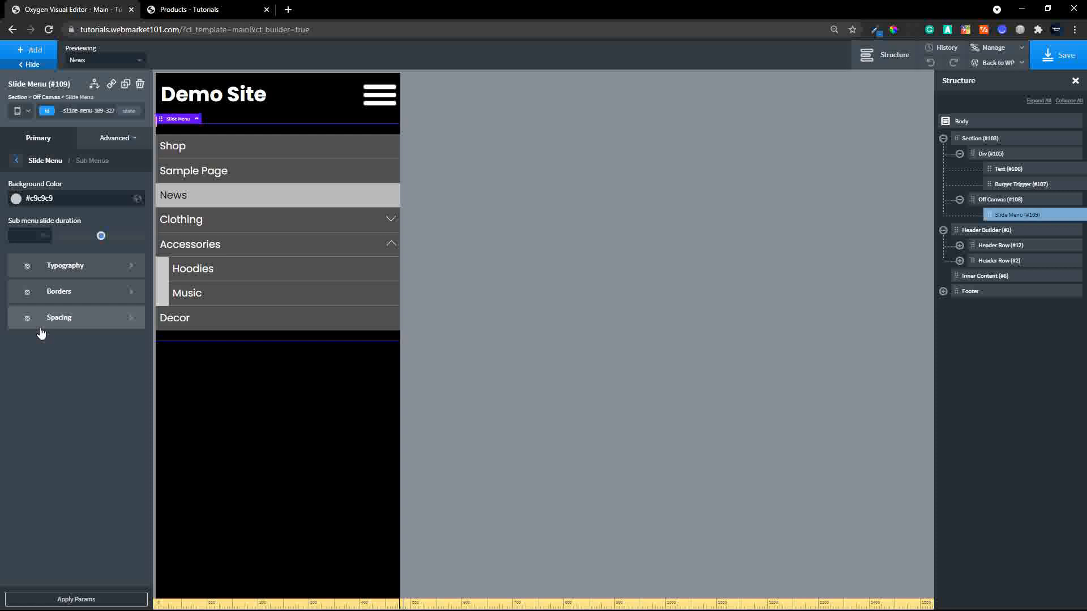
left_click(16, 162)
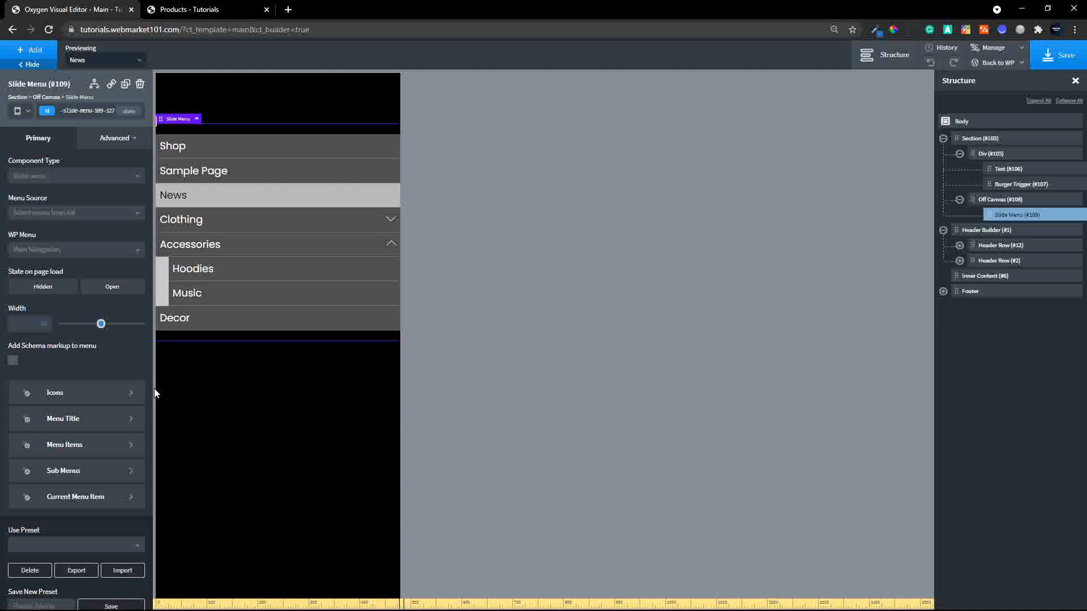
left_click(67, 396)
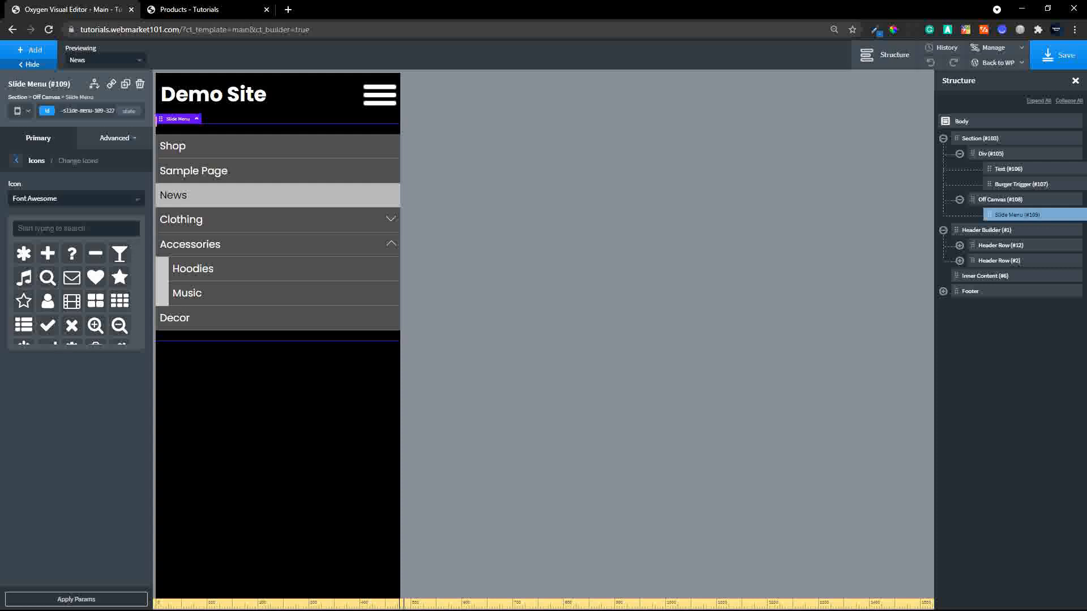
left_click(17, 162)
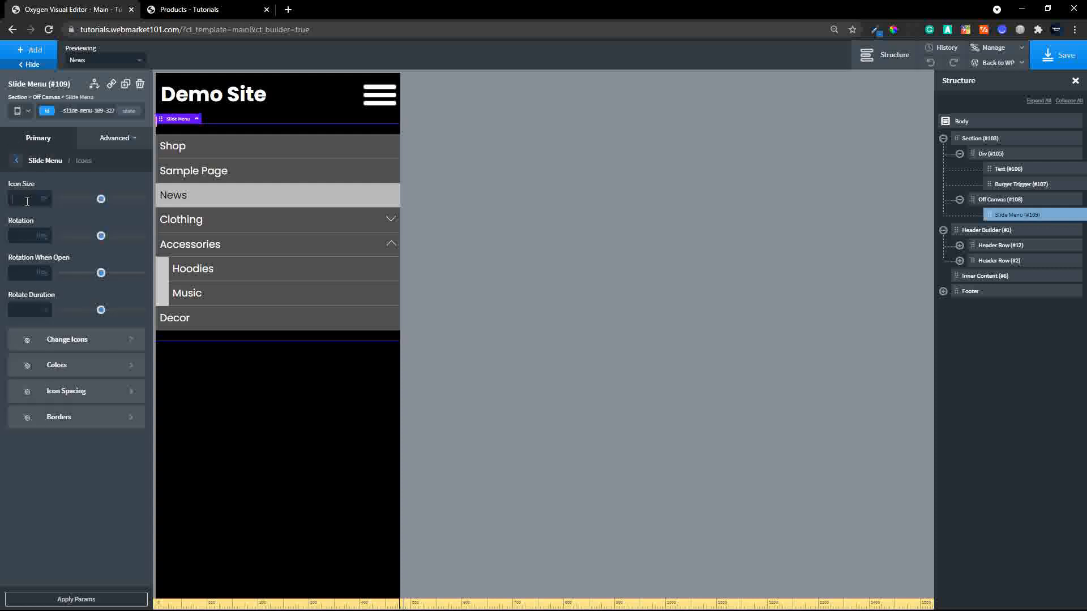
left_click_drag(103, 204, 91, 206)
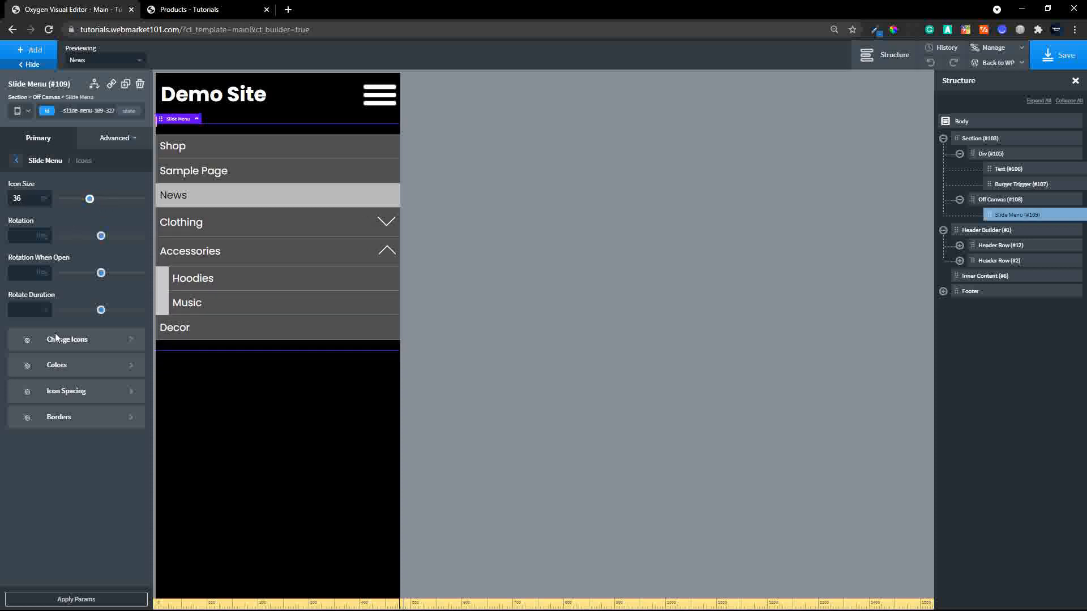
- Set the slide menu's icon color to yellow, #ffe900, and save the template
left_click(67, 366)
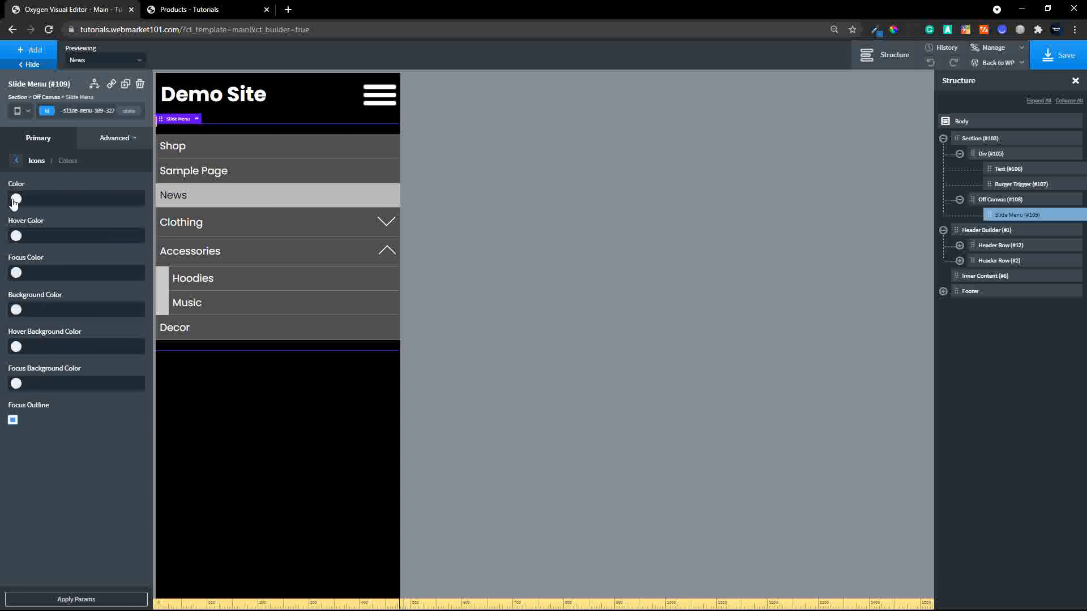
left_click(15, 201)
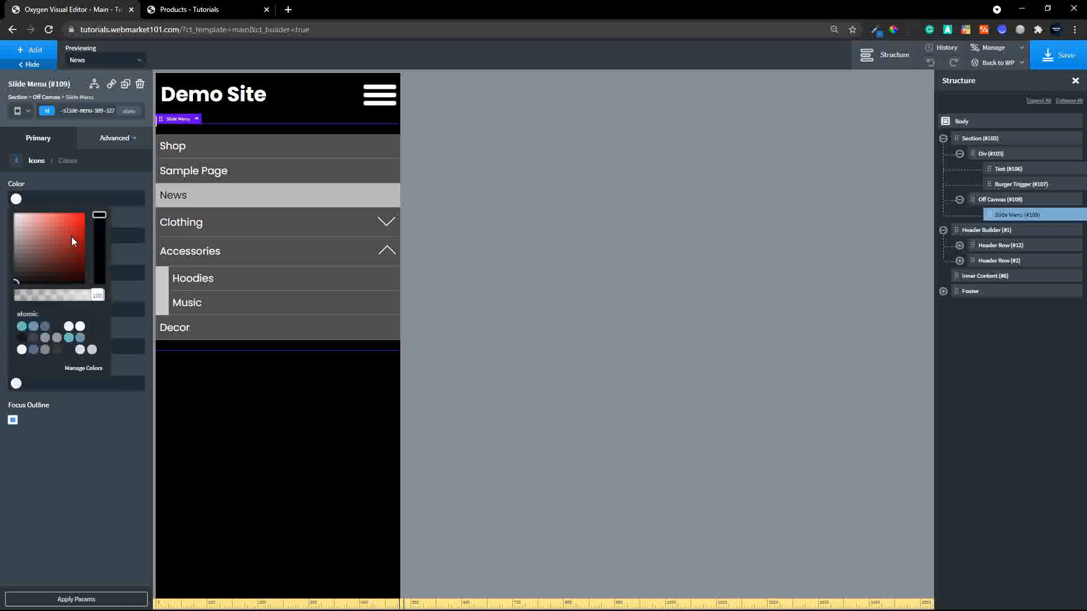
mouse_move(95, 214)
left_mouse_down()
mouse_move(76, 222)
mouse_move(85, 215)
mouse_move(97, 228)
left_mouse_up()
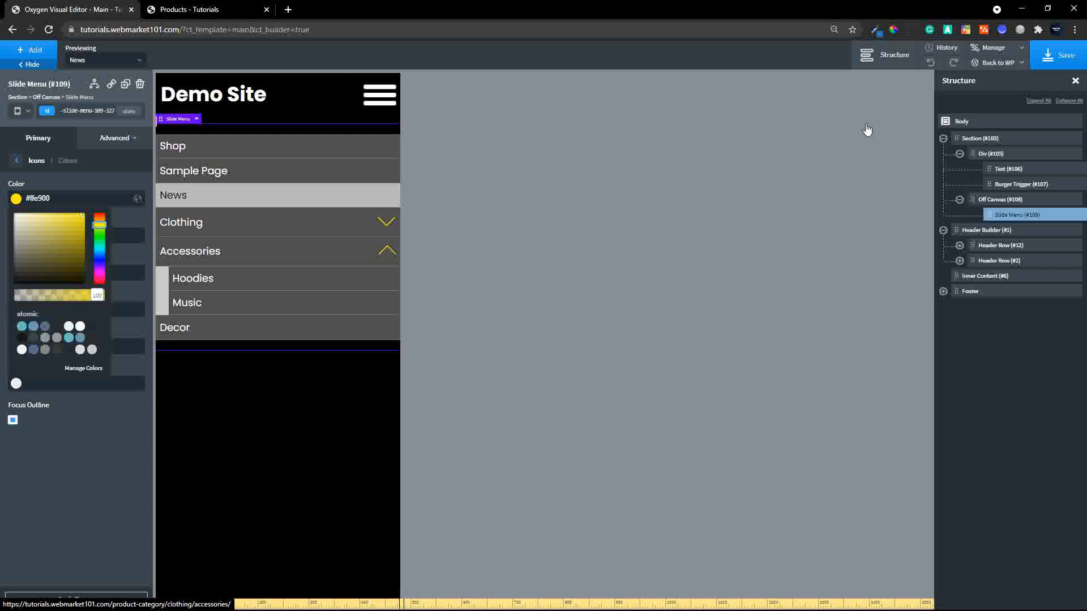
left_click(1060, 59)
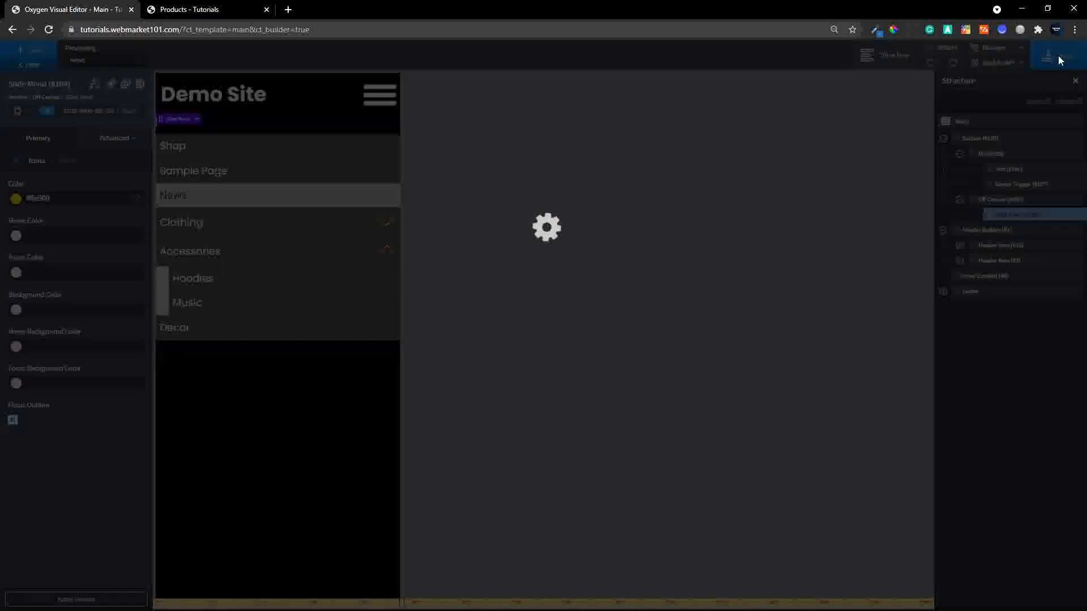
- Switch to the live shop page, reload it, and look through the page in the phone preview
left_click(213, 11)
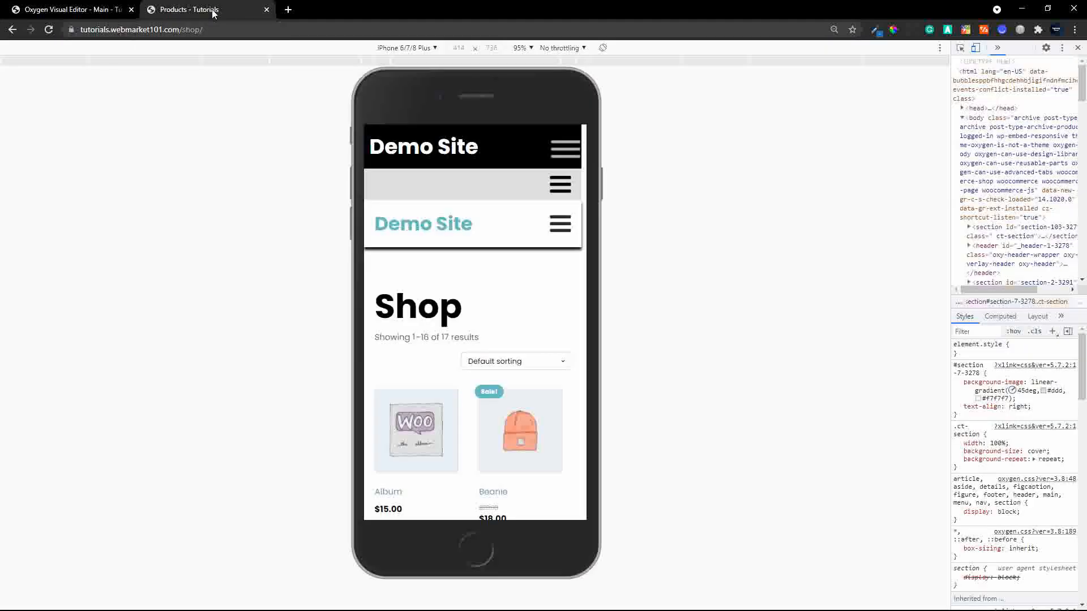
left_click(48, 32)
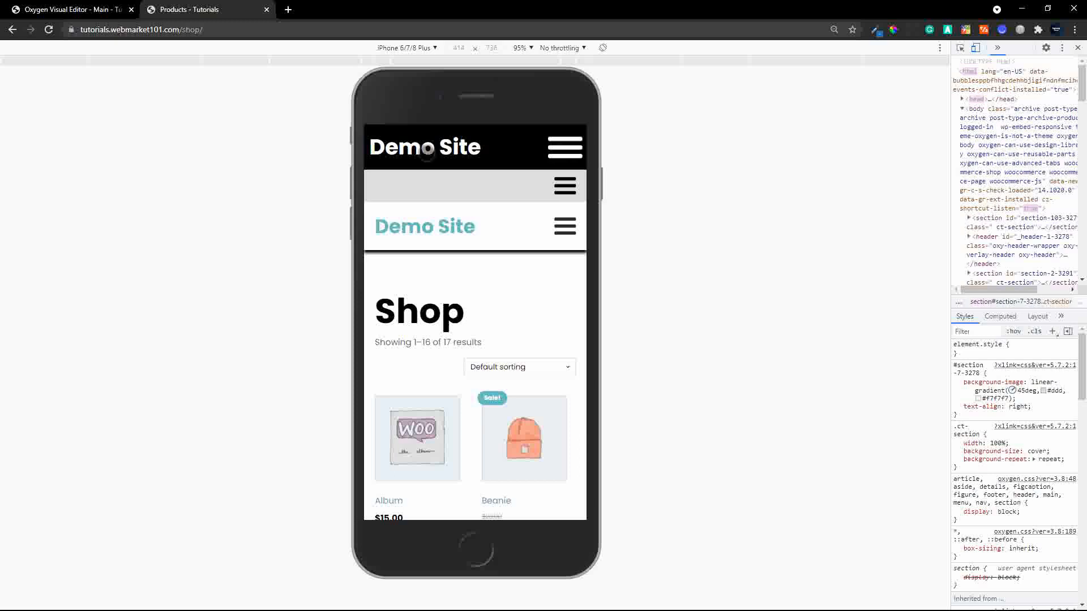
scroll(507, 272, "down", 8)
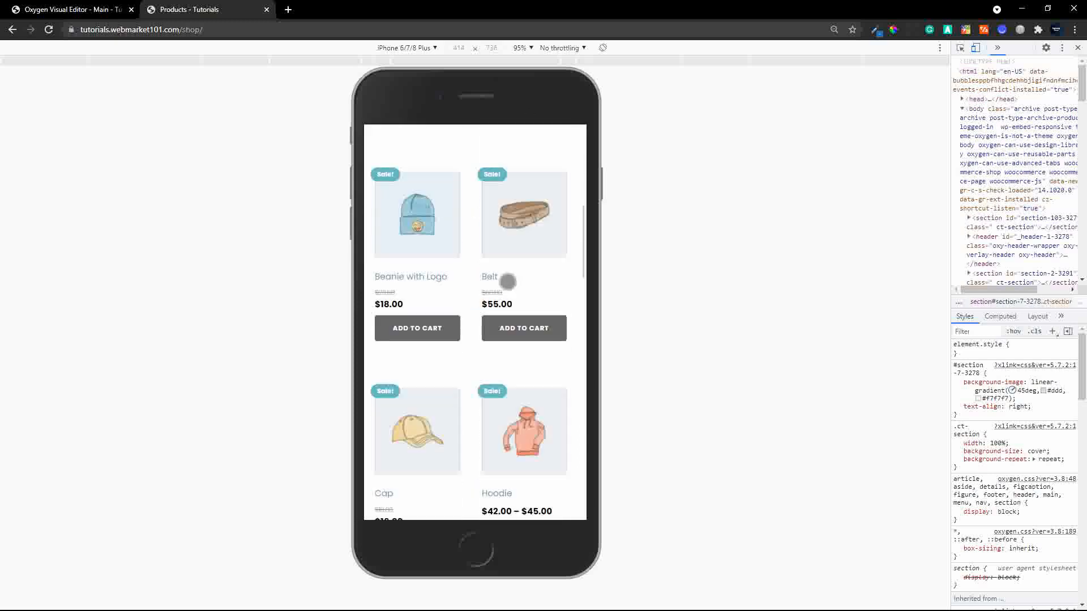
scroll(507, 280, "down", 5)
scroll(507, 280, "up", 10)
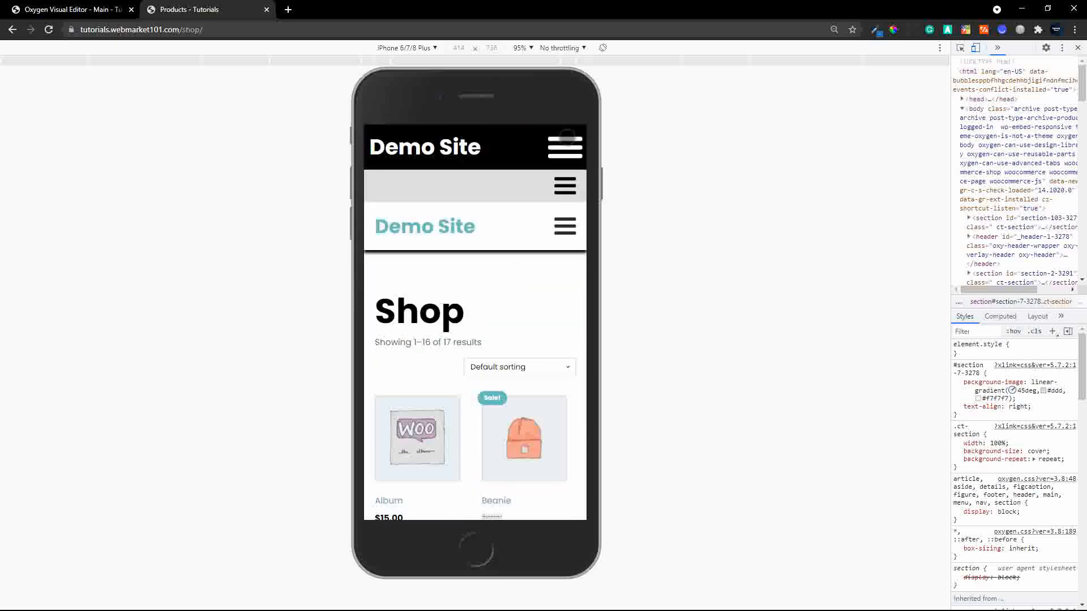
- Test the mobile menu's Clothing and Accessories submenus on the shop page, and check Accessories again on the Hoodies category page
left_click(565, 150)
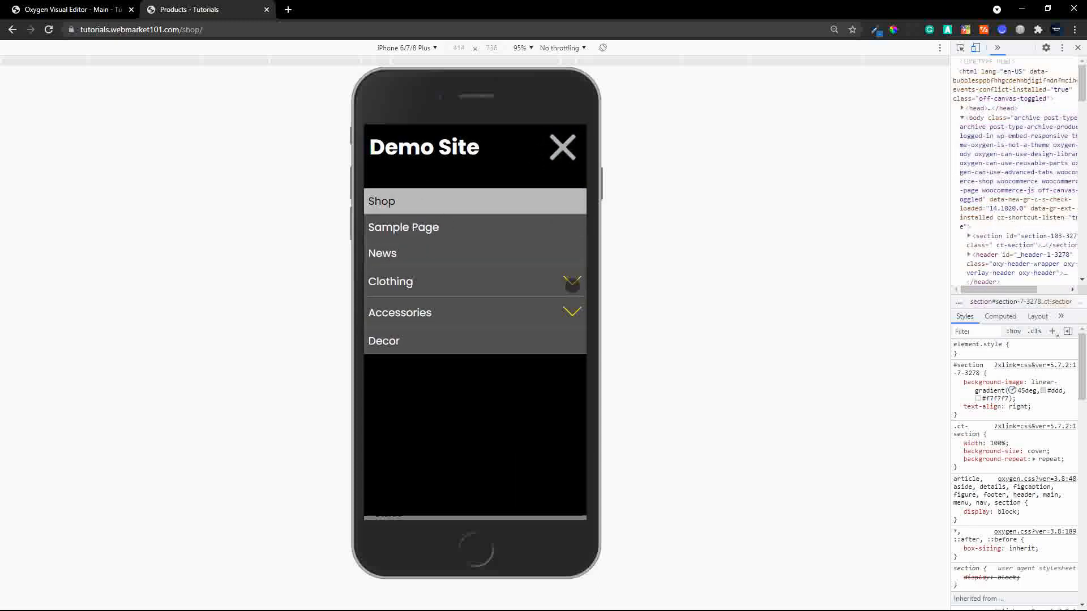
left_click(572, 283)
left_click(573, 283)
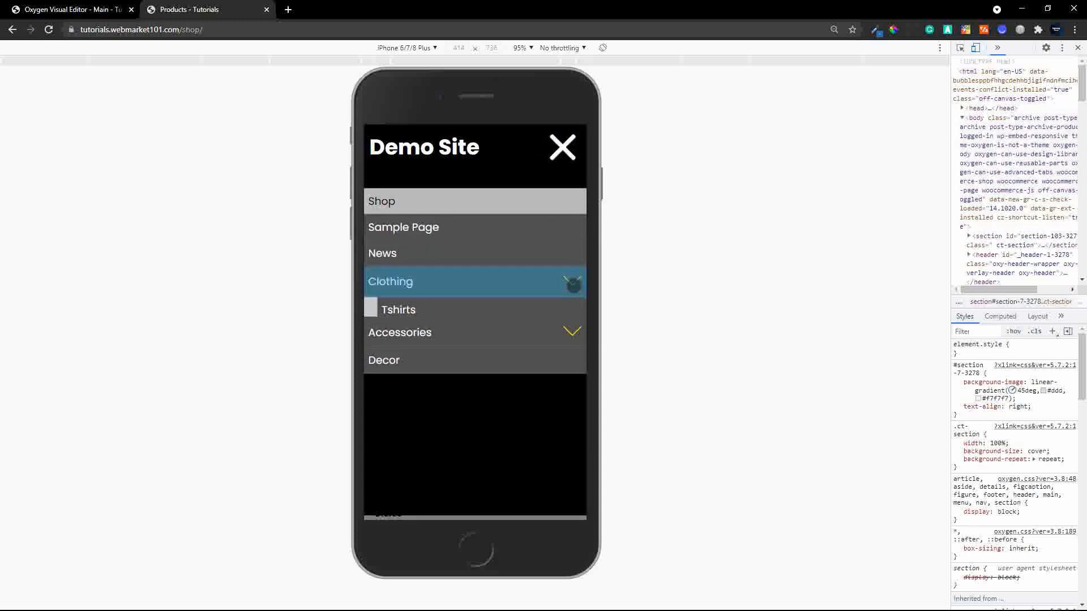
left_click(574, 314)
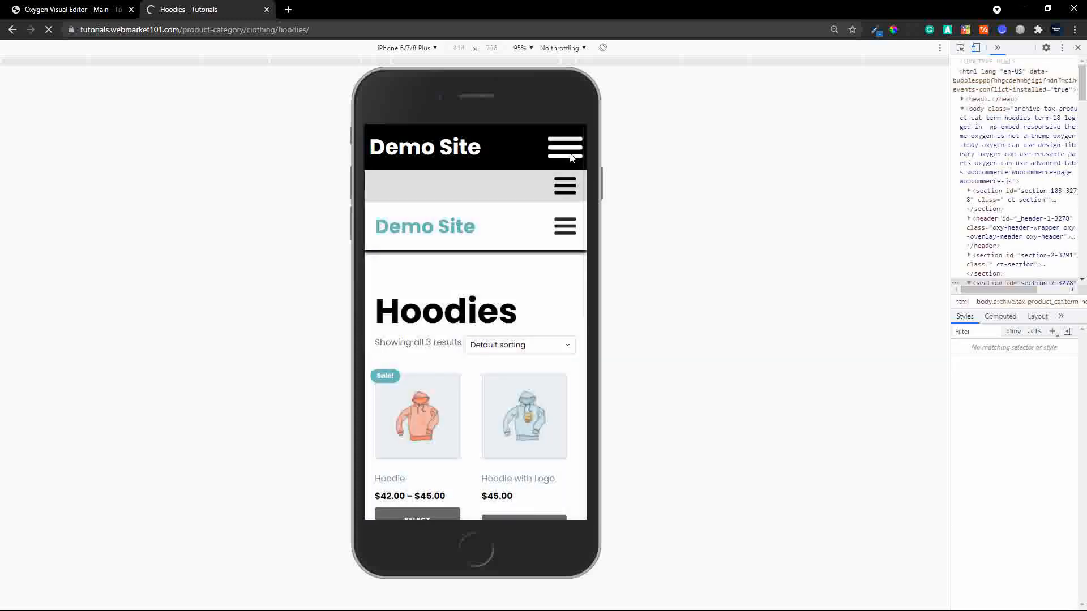
left_click(572, 154)
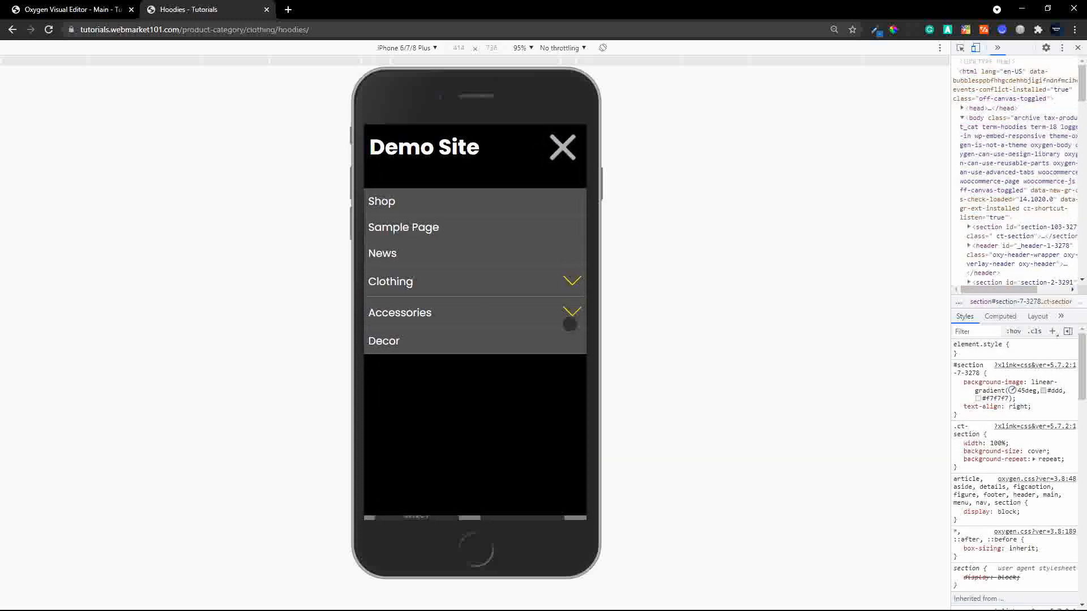
left_click(572, 312)
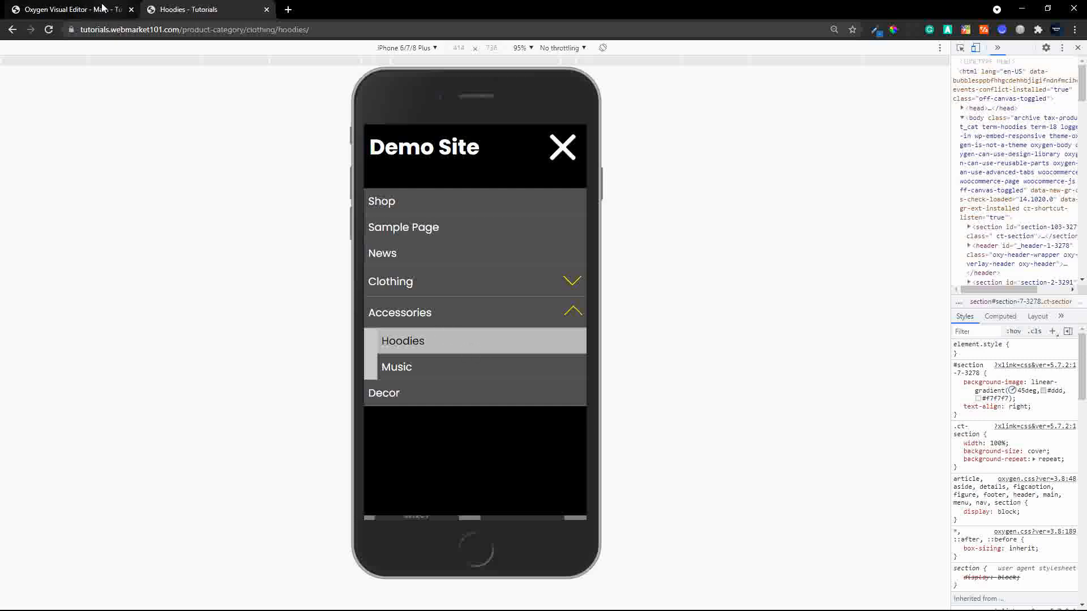
- Back in the Oxygen editor, enable expanding the slide menu to show the current menu item on page load, and save the template
left_click(78, 12)
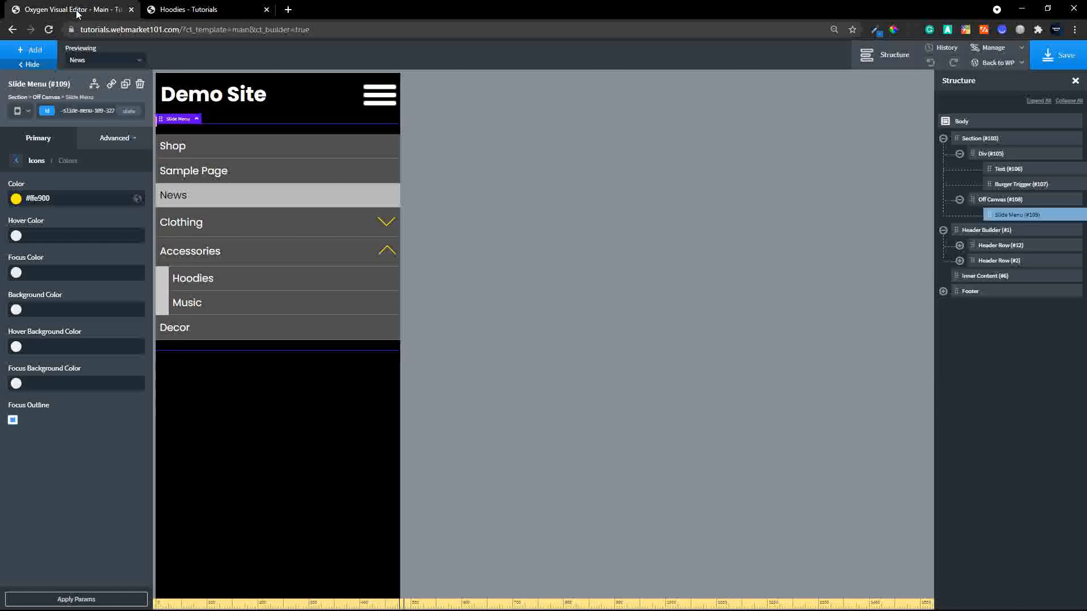
left_click(20, 162)
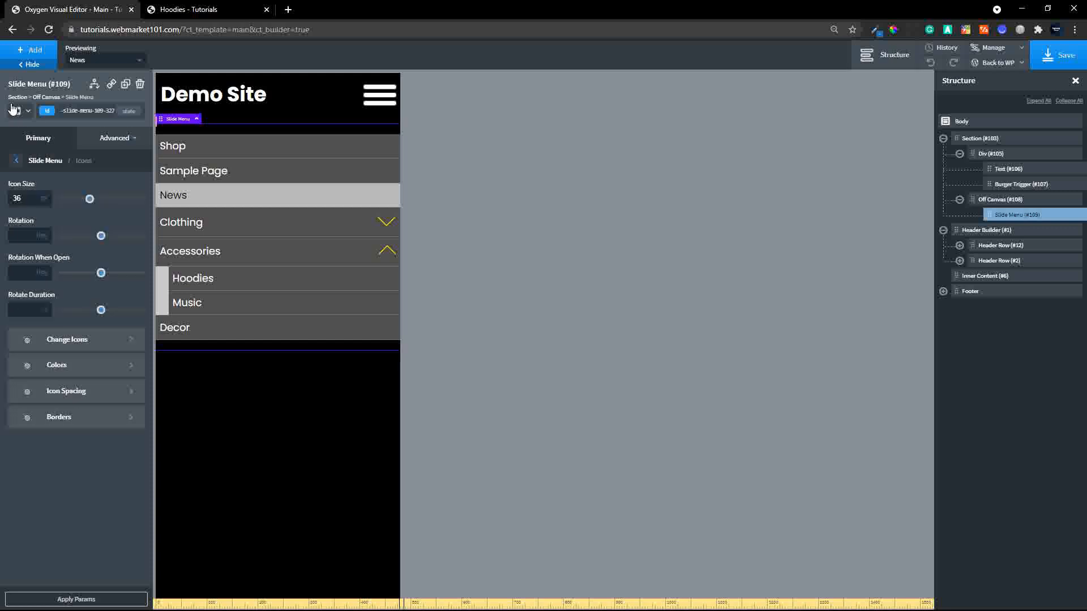
left_click(15, 163)
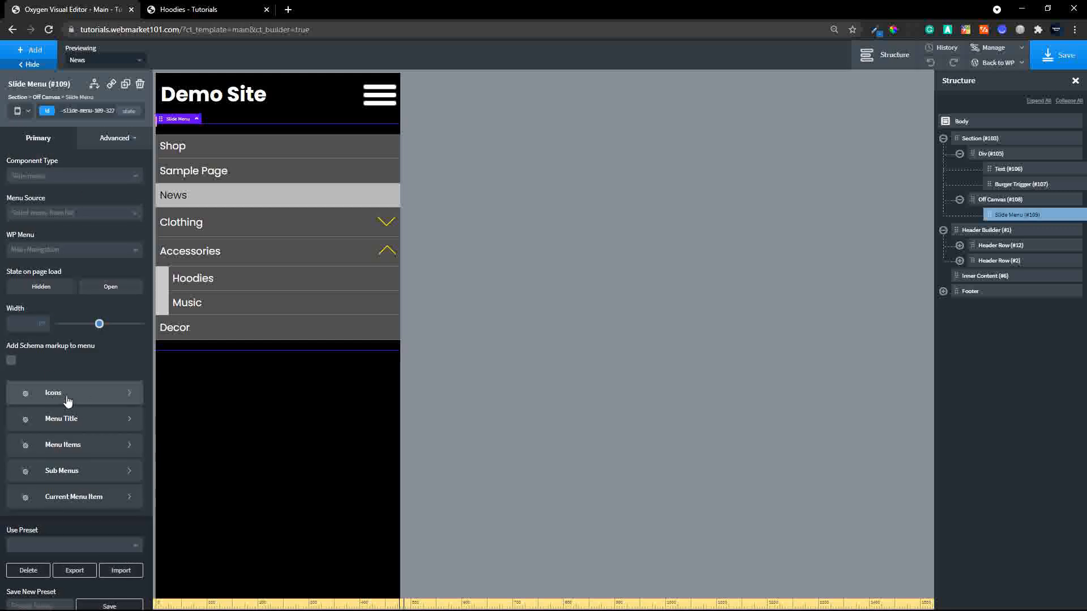
left_click(74, 475)
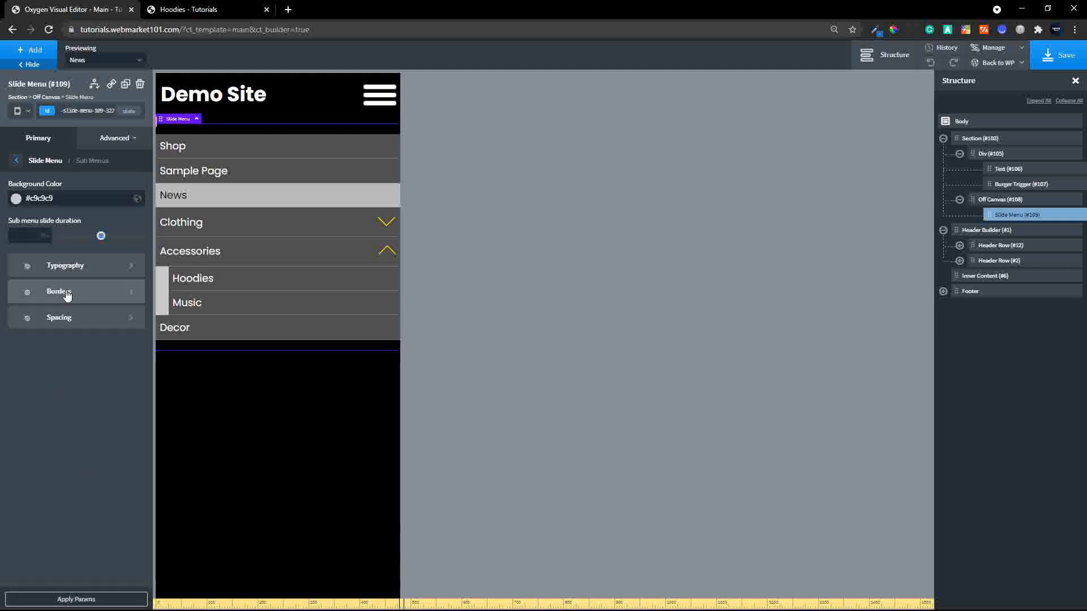
left_click(15, 161)
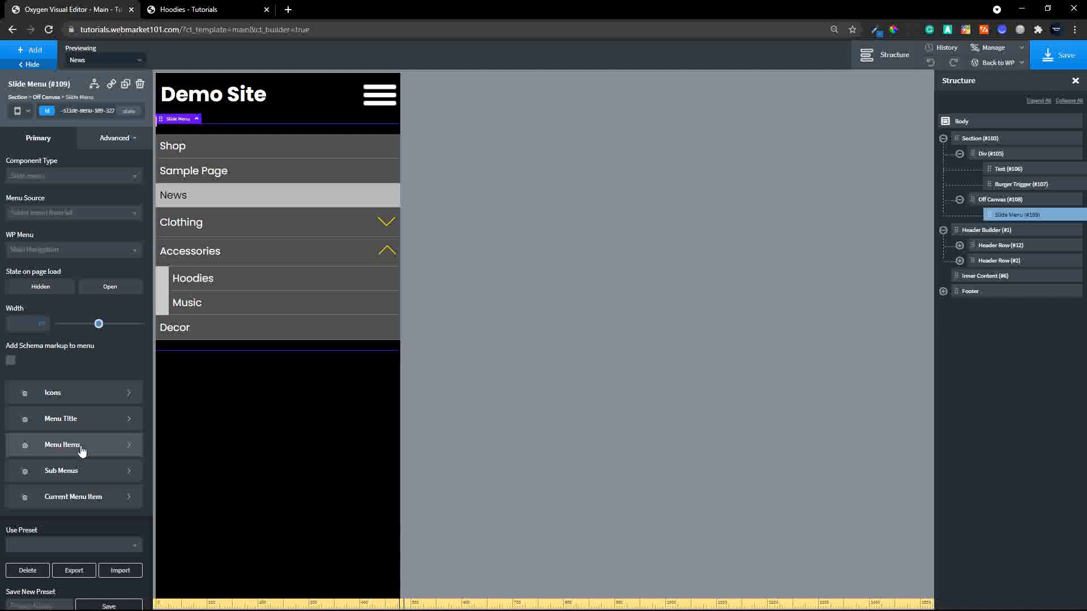
left_click(54, 496)
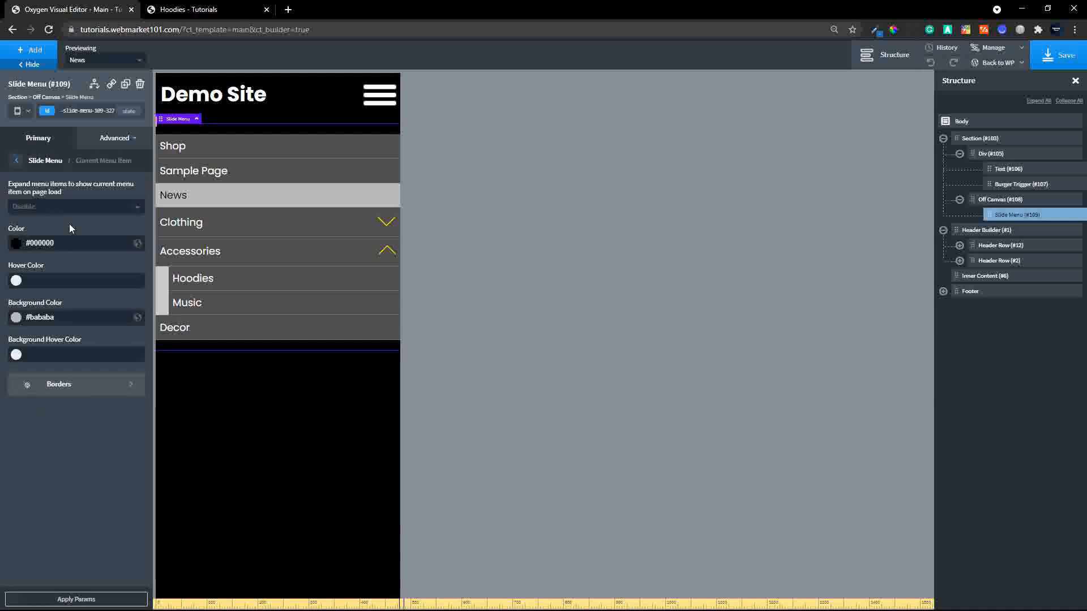
left_click(63, 208)
left_click(32, 237)
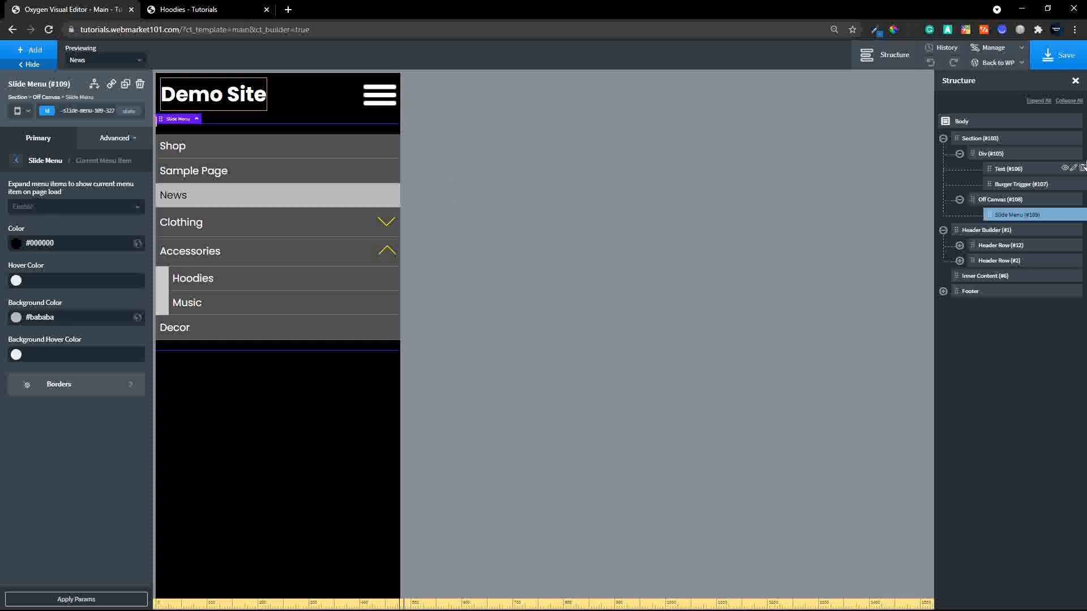
left_click(1058, 55)
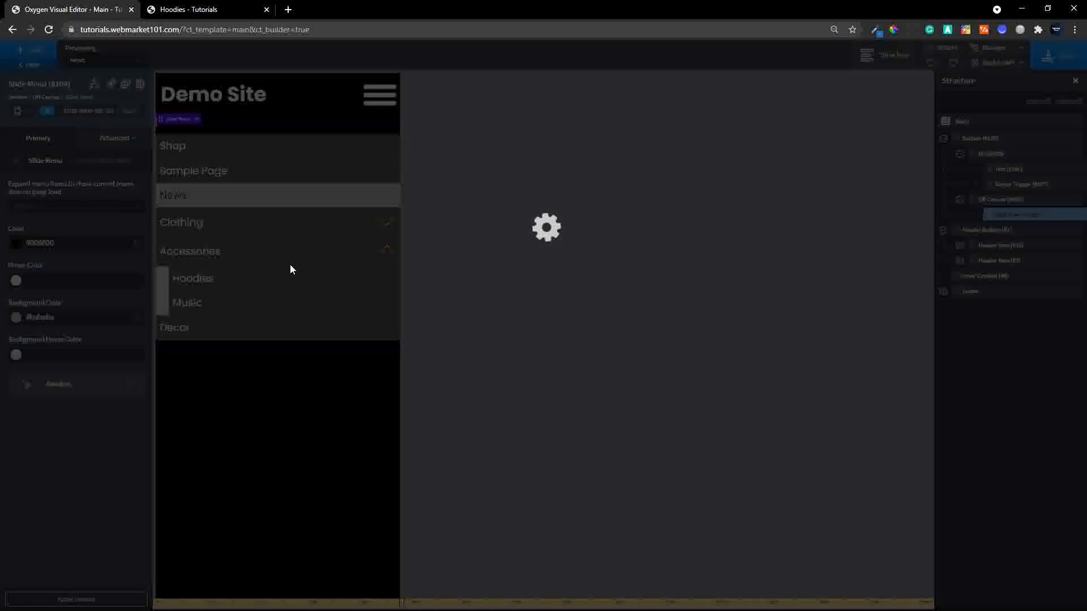
- Switch to the live Hoodies page, reload it, and test the mobile menu with its Clothing submenu in the phone preview
left_click(192, 11)
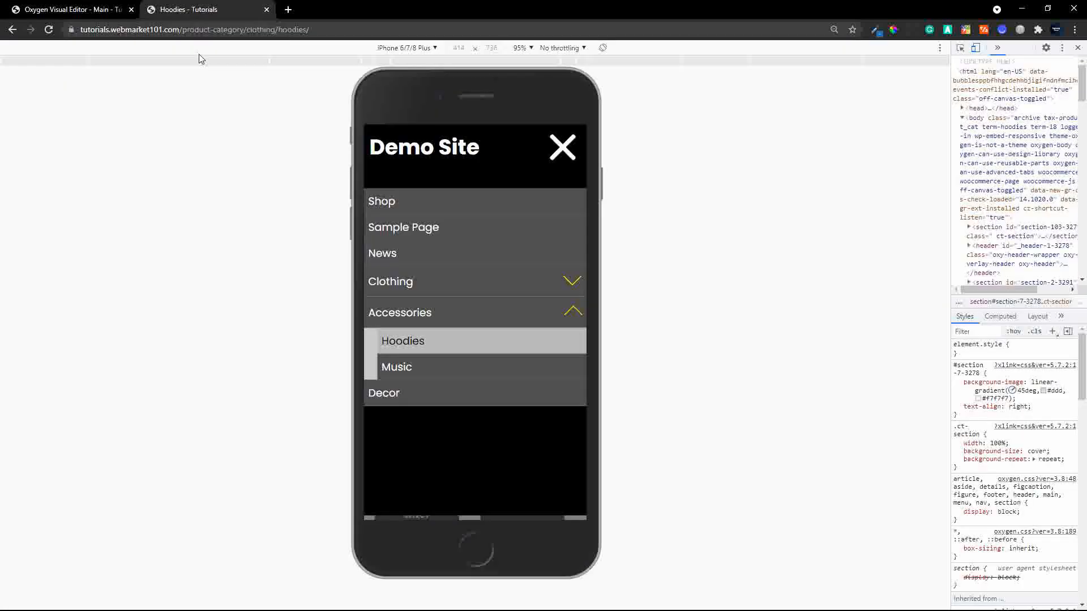
left_click(49, 29)
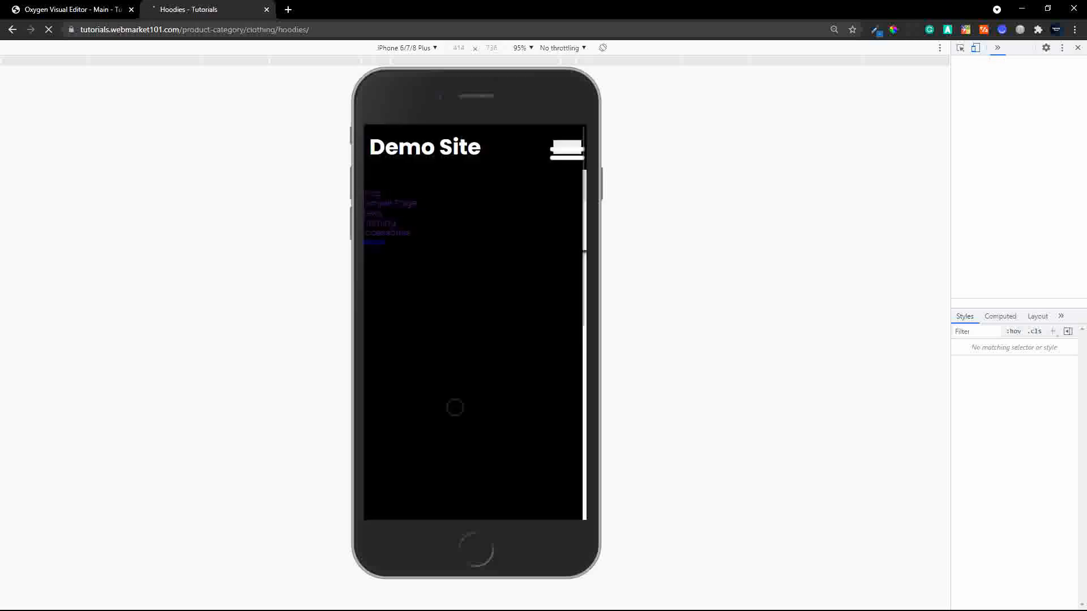
left_click(576, 157)
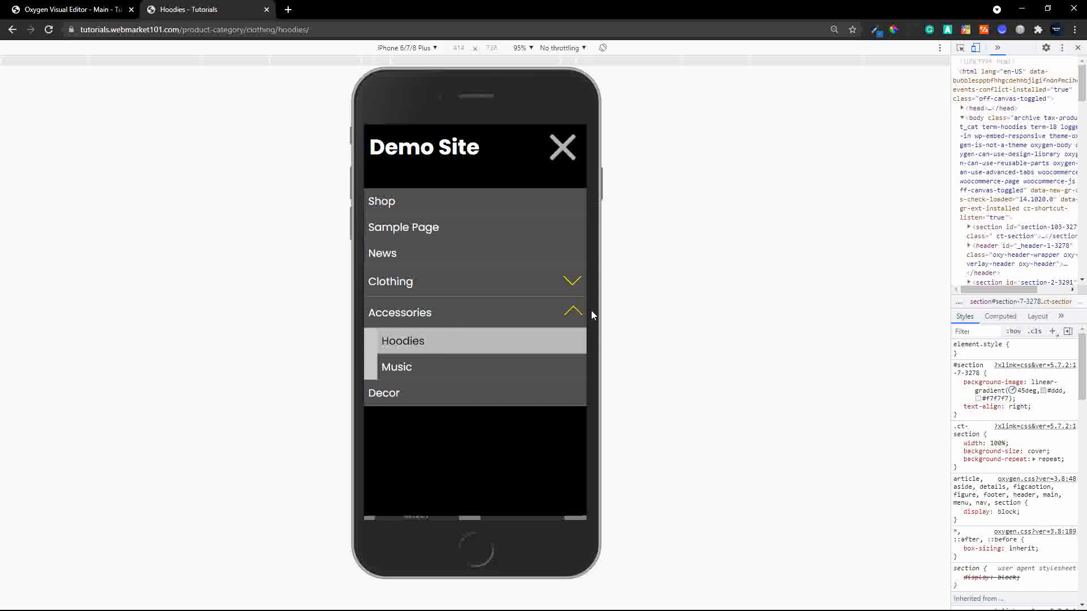
left_click(566, 279)
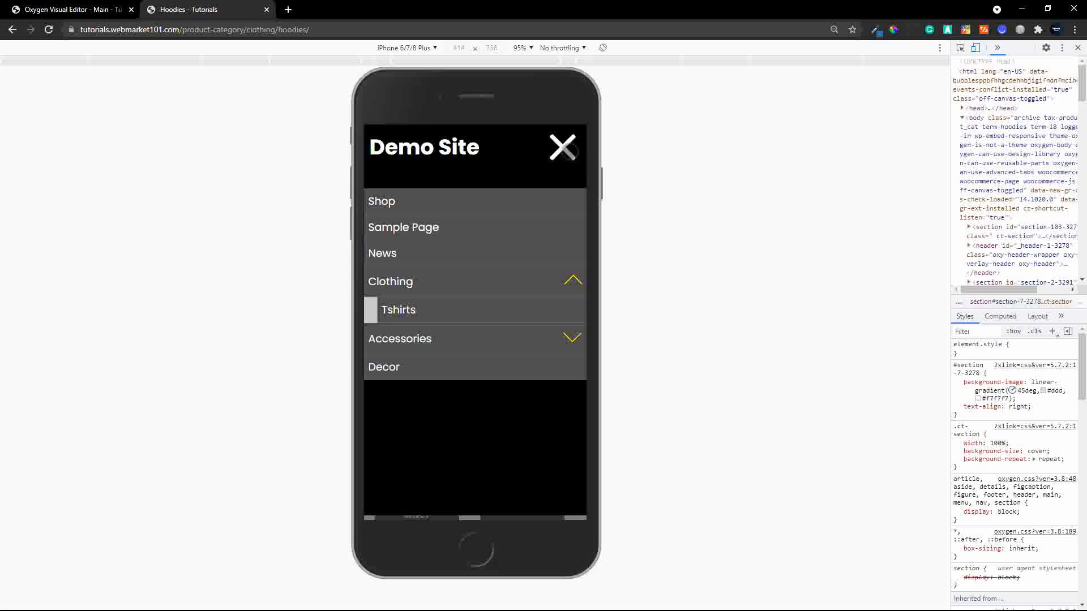
left_click(562, 148)
- Back in the Oxygen editor, give the div holding the site title and burger trigger a fixed position with top 0, and save
left_click(34, 9)
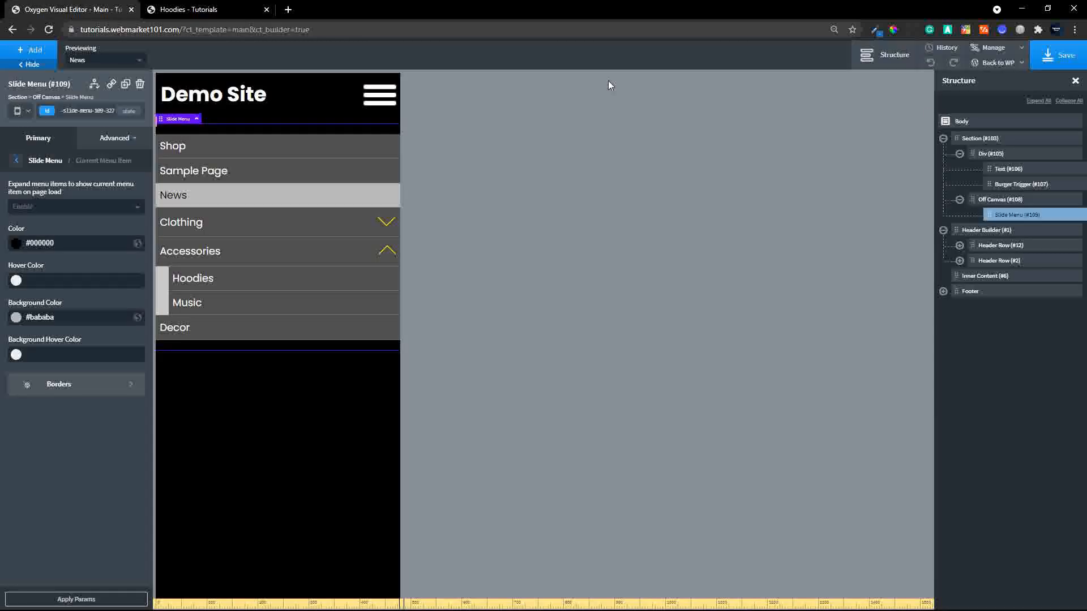
left_click(994, 157)
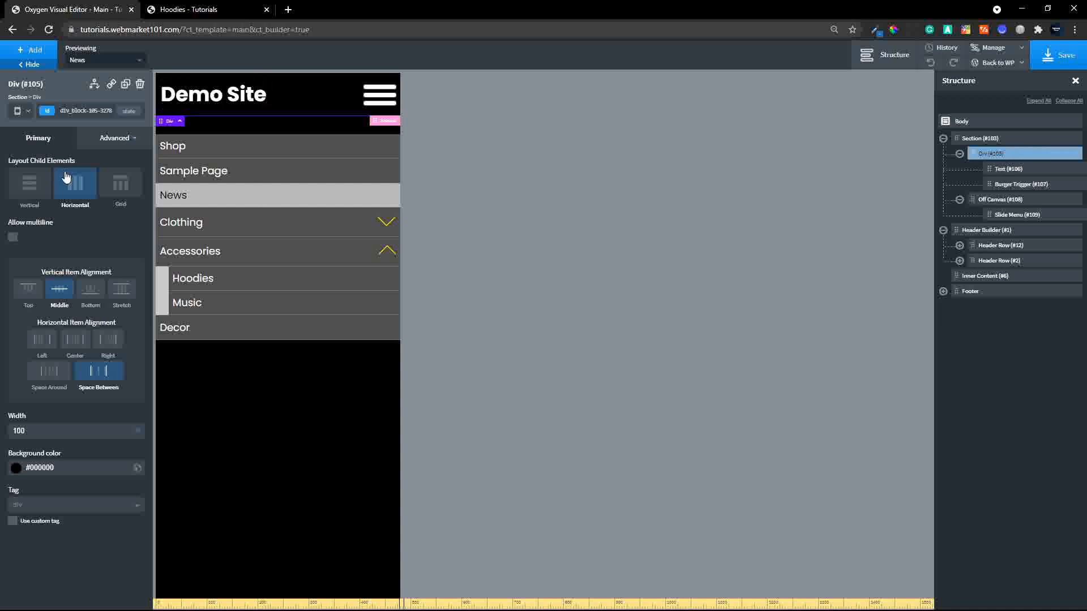
left_click(108, 140)
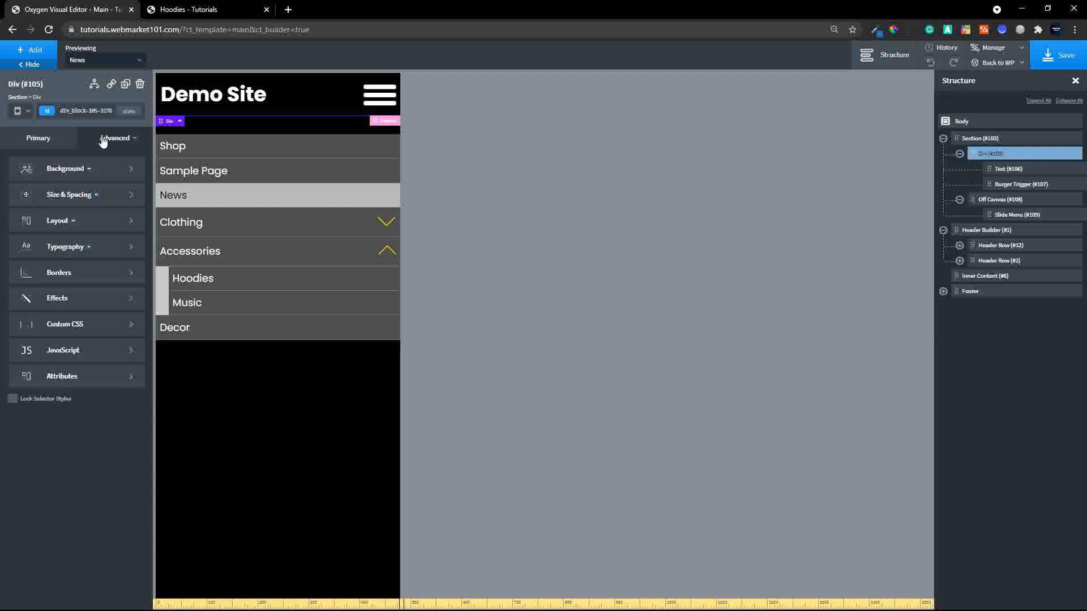
left_click(85, 222)
scroll(107, 456, "down", 2)
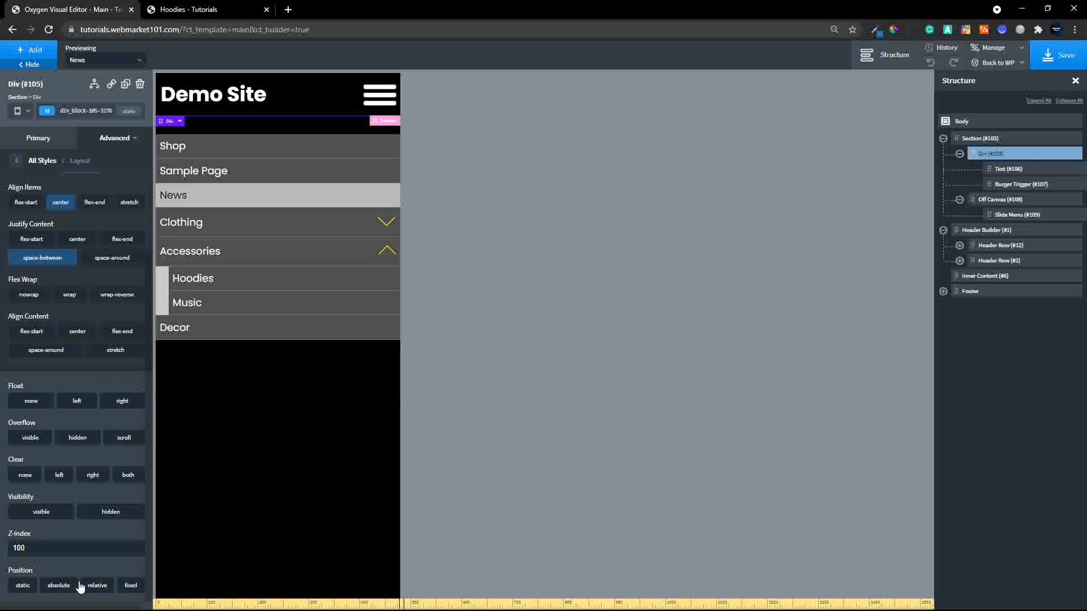
left_click(131, 585)
scroll(96, 543, "down", 2)
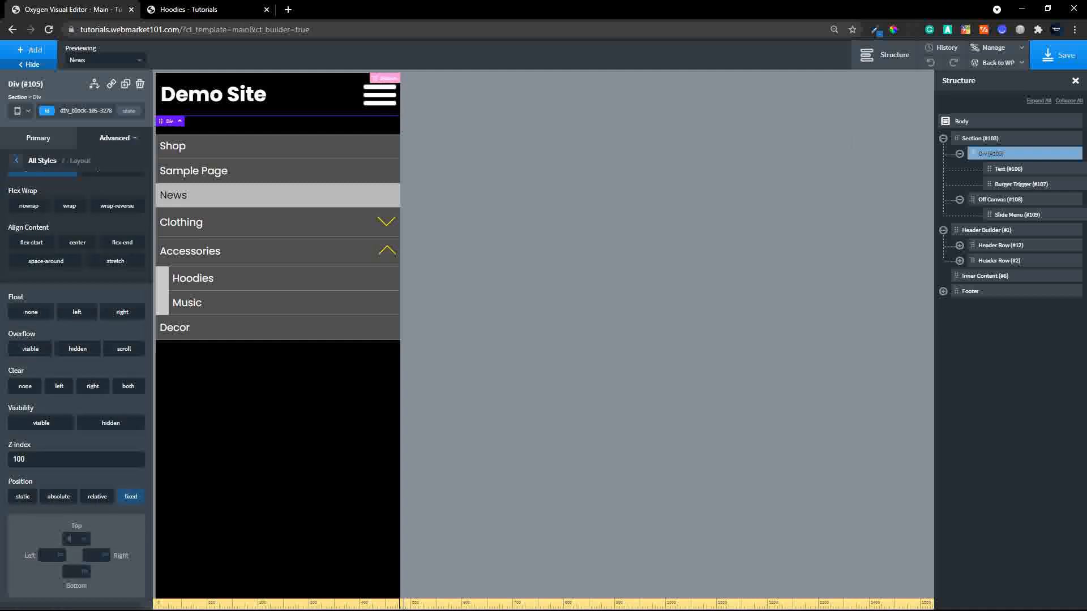
left_click(1056, 55)
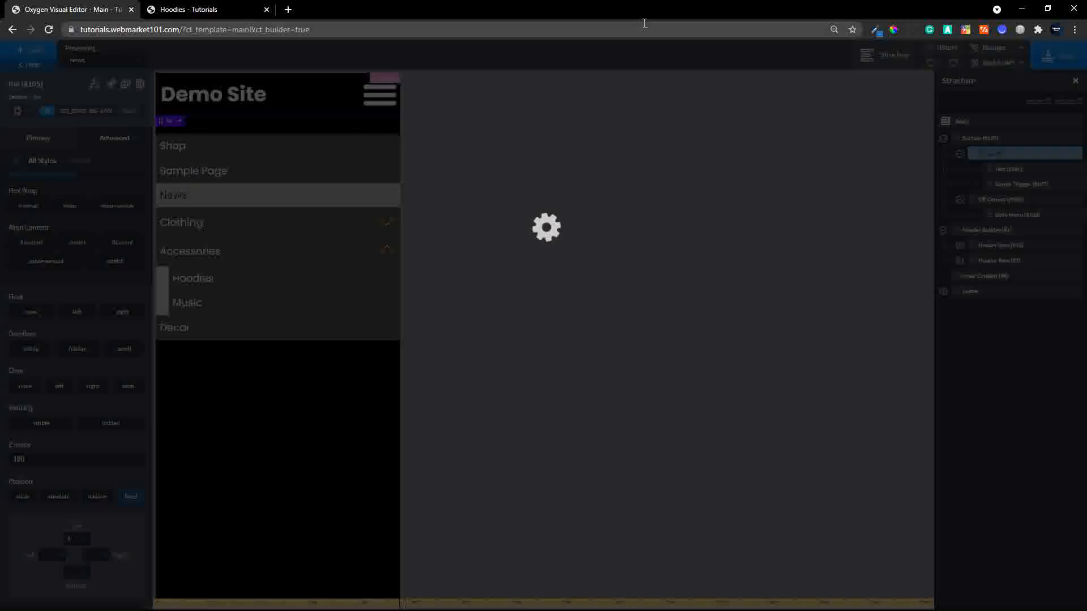
- Reload the live Hoodies page and check the fixed header along the full length of the page
left_click(188, 10)
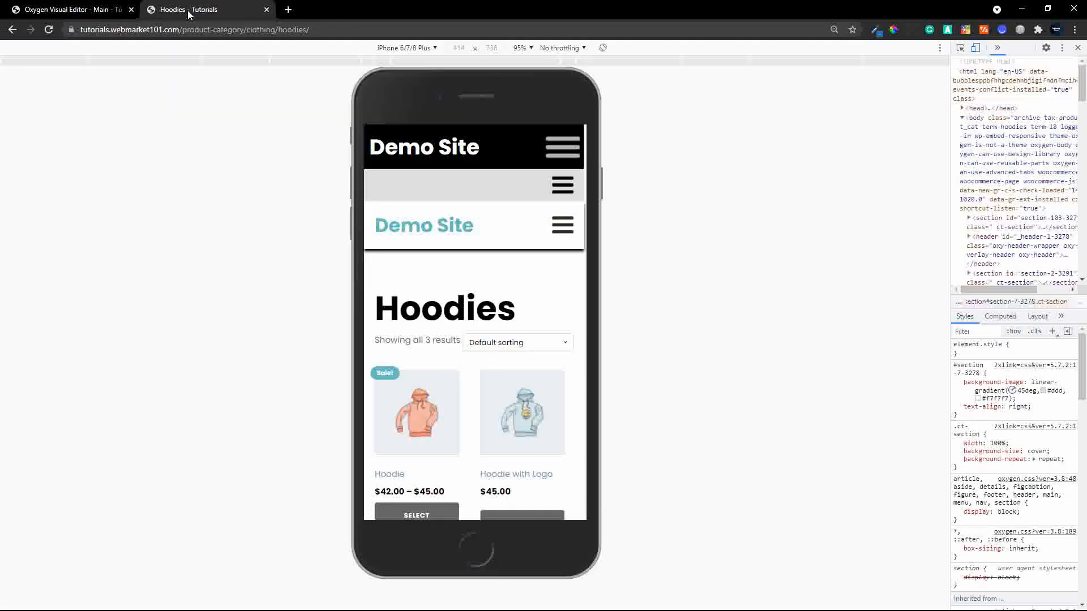
left_click(49, 29)
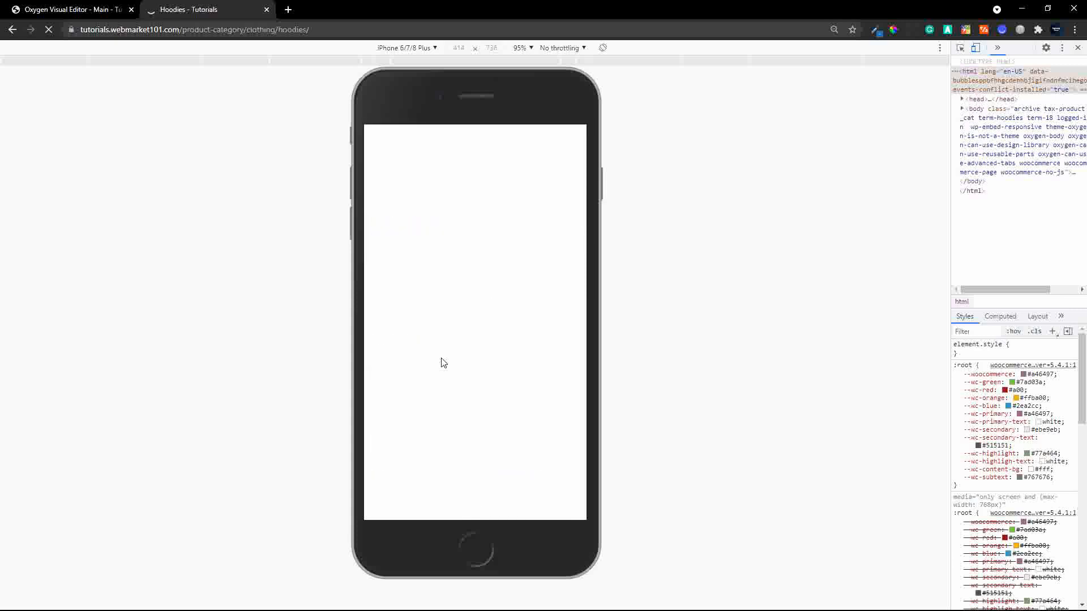
scroll(475, 364, "down", 5)
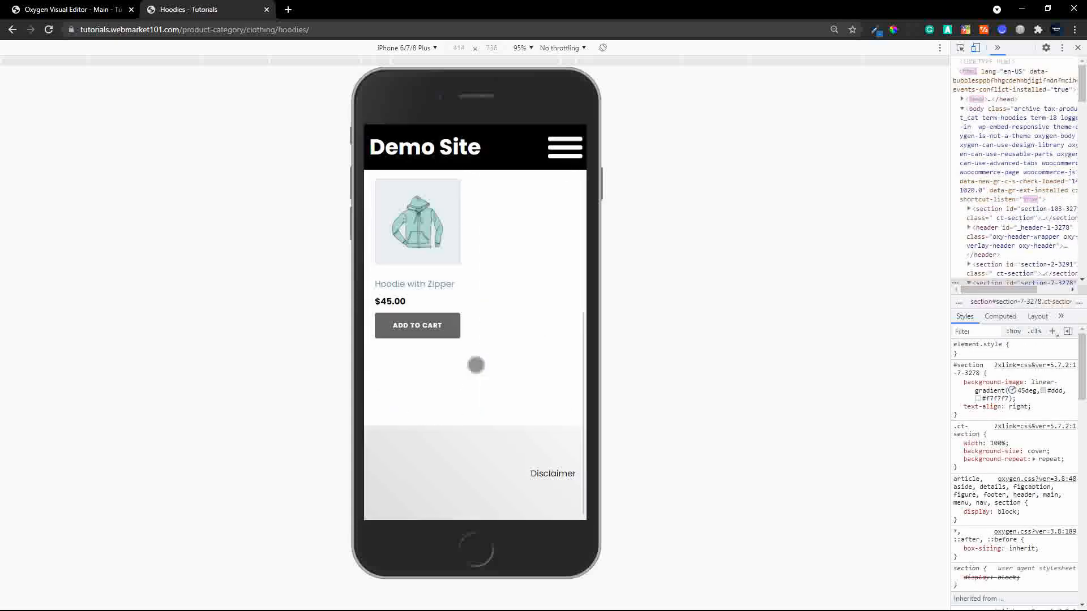
scroll(475, 365, "up", 5)
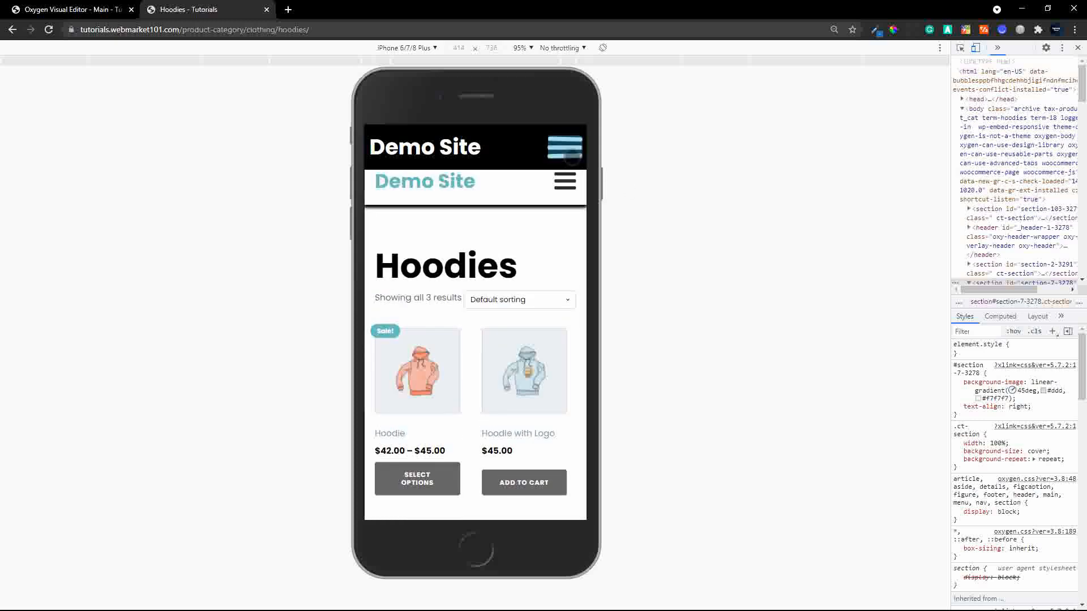
- Open and close the new off-canvas menu and the original header menu on the Hoodies page to compare them
left_click(572, 158)
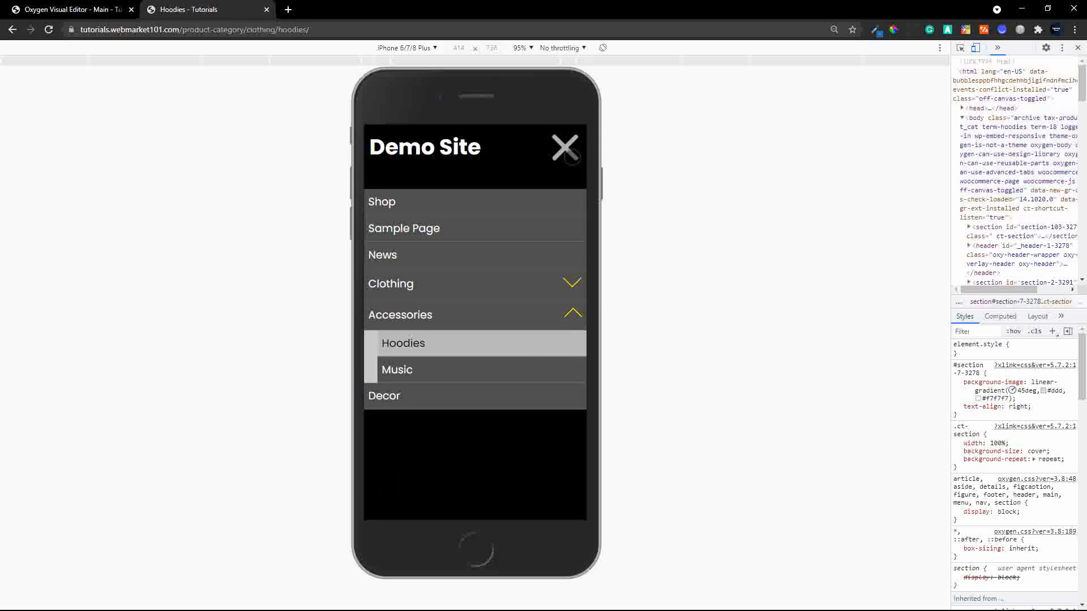
left_click(572, 158)
left_click(572, 192)
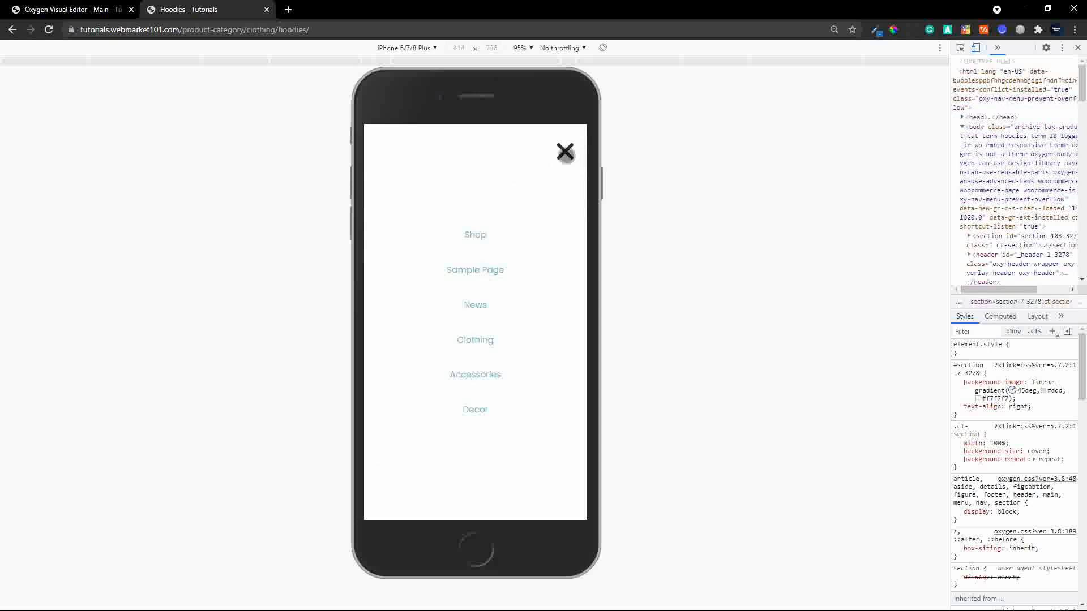
left_click(564, 153)
left_click(565, 147)
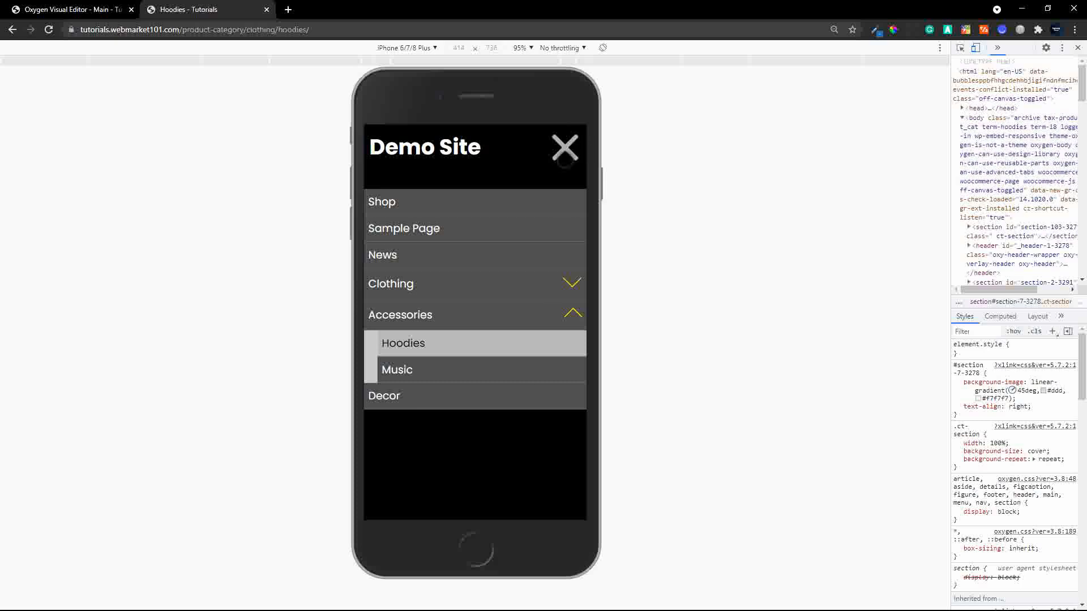
left_click(565, 147)
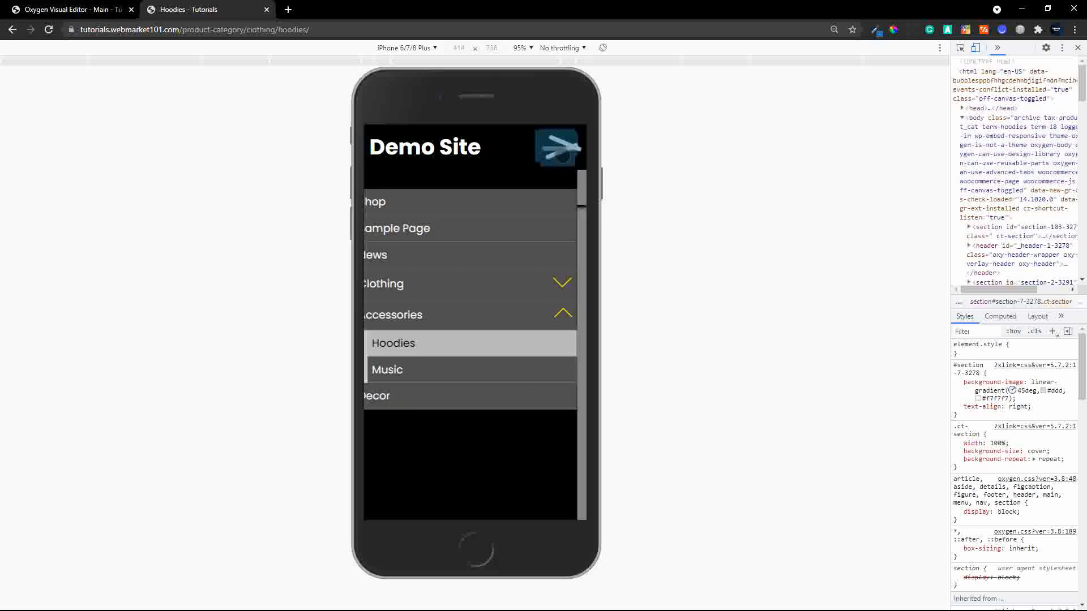
- Back in the Oxygen editor, turn the header's Demo Site text into a text link and dismiss the link dialog
left_click(68, 9)
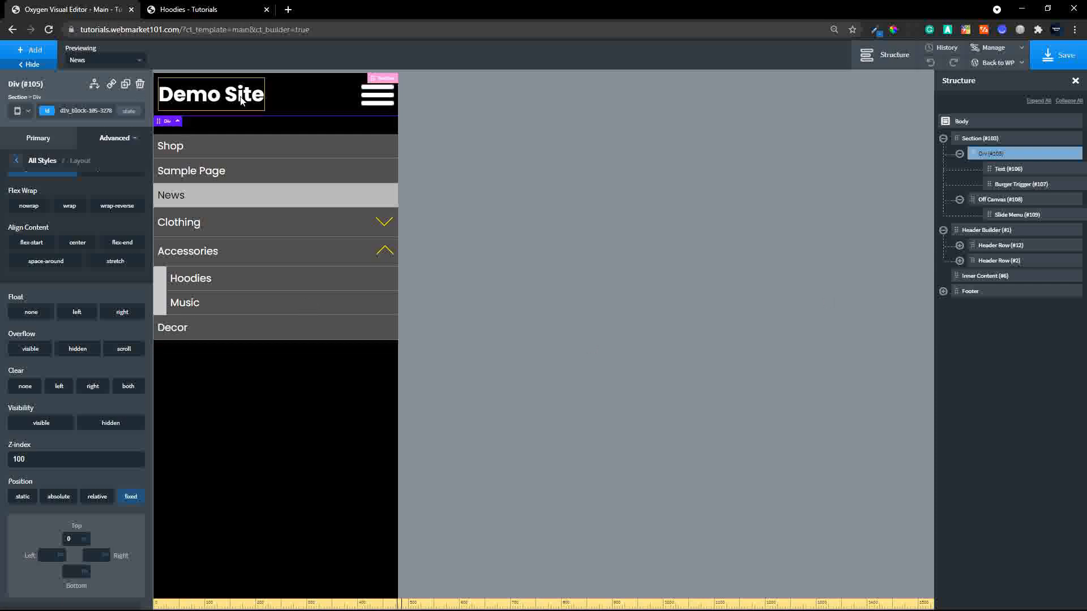
left_click(246, 100)
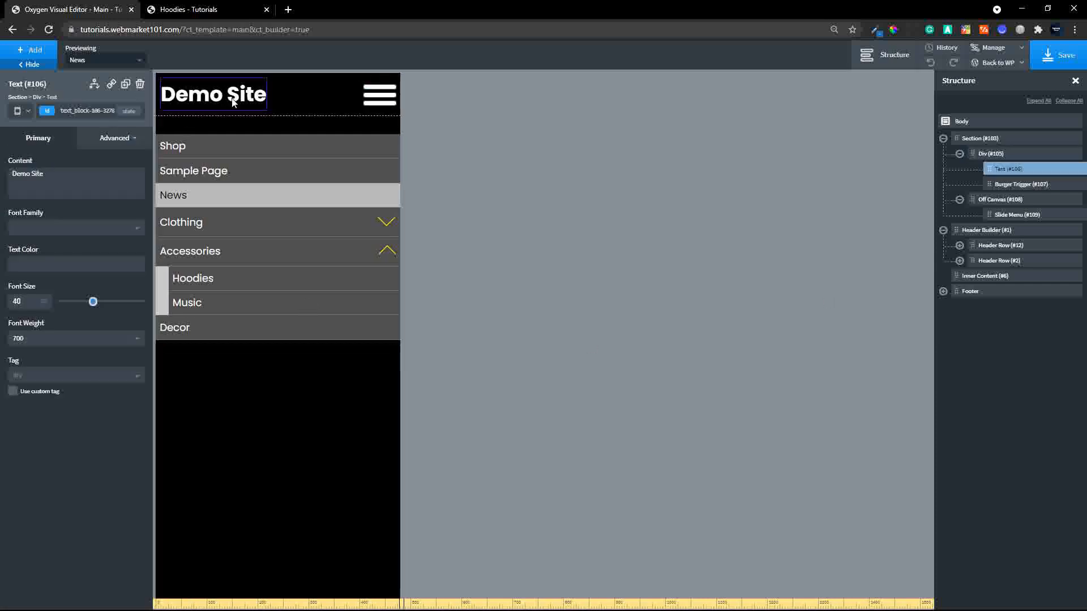
left_click(111, 91)
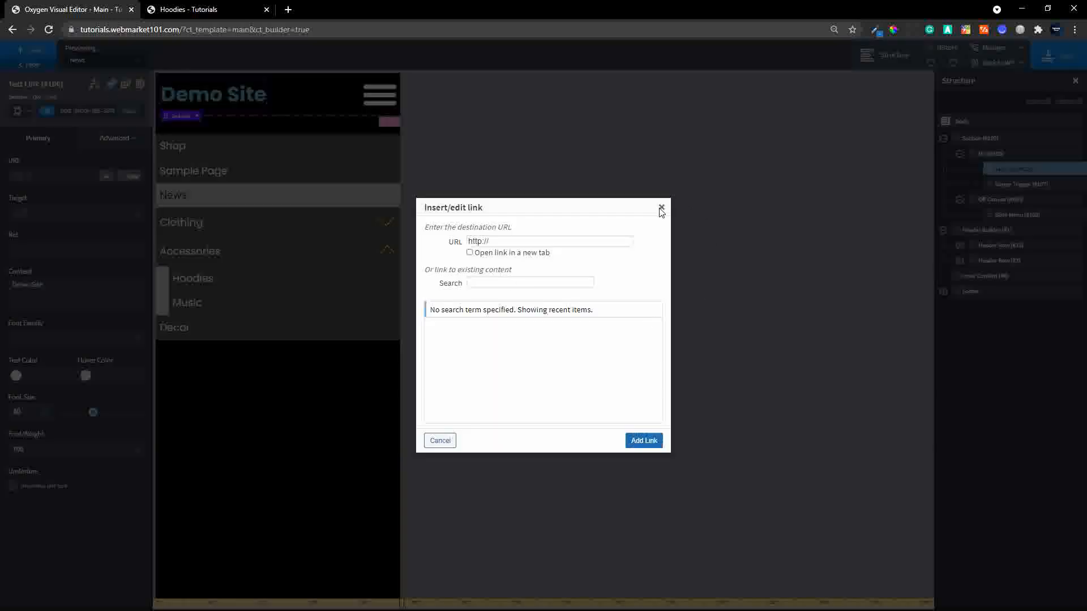
left_click(662, 209)
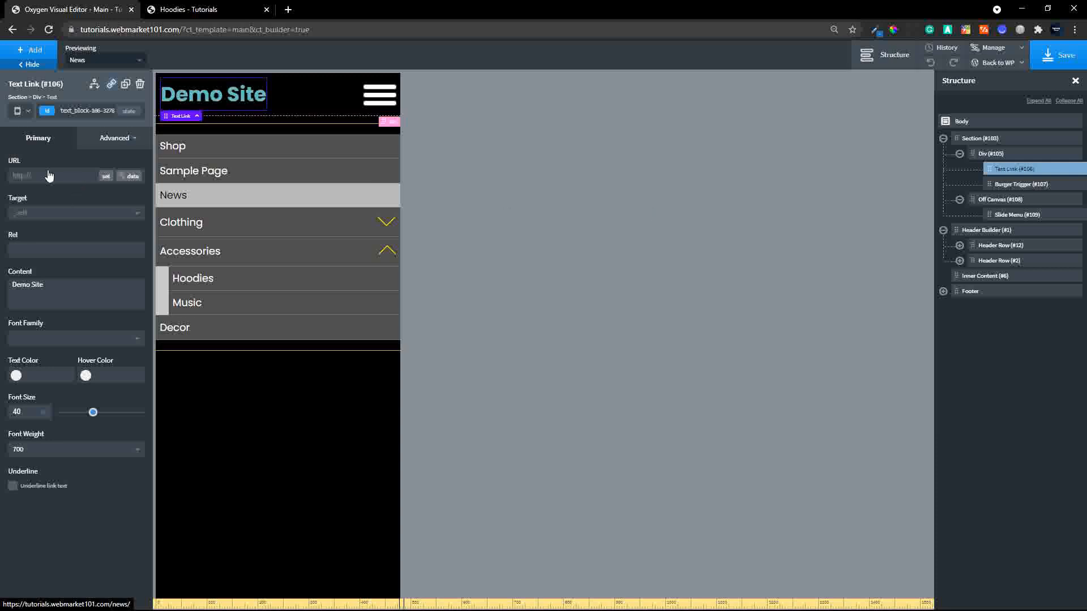
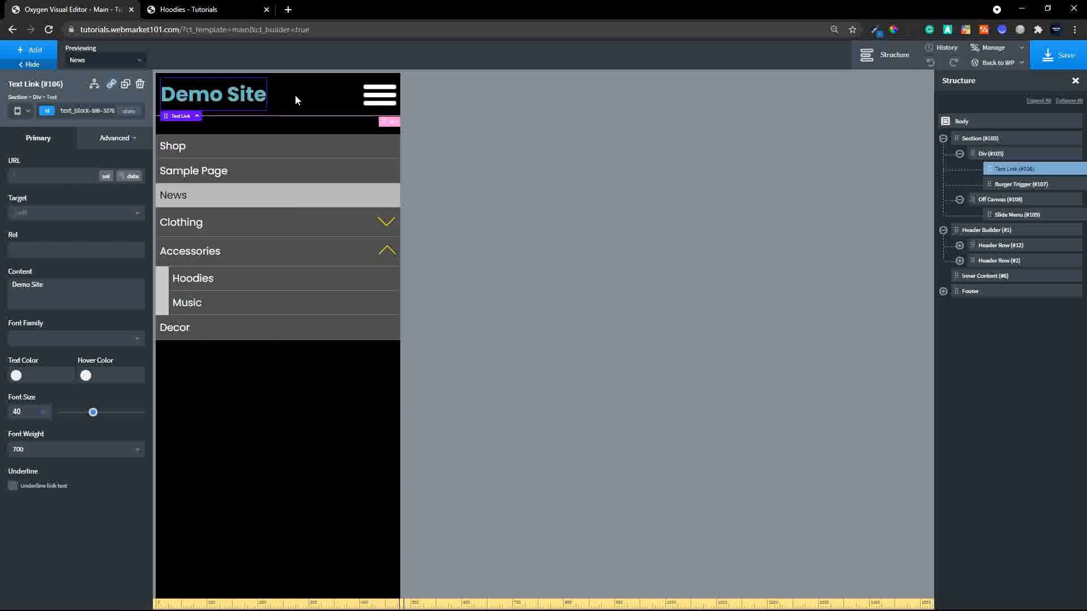
- Try white, #ffffff, as the Demo Site link's text color and clear the color again
left_click(16, 376)
left_click_drag(26, 416, 18, 392)
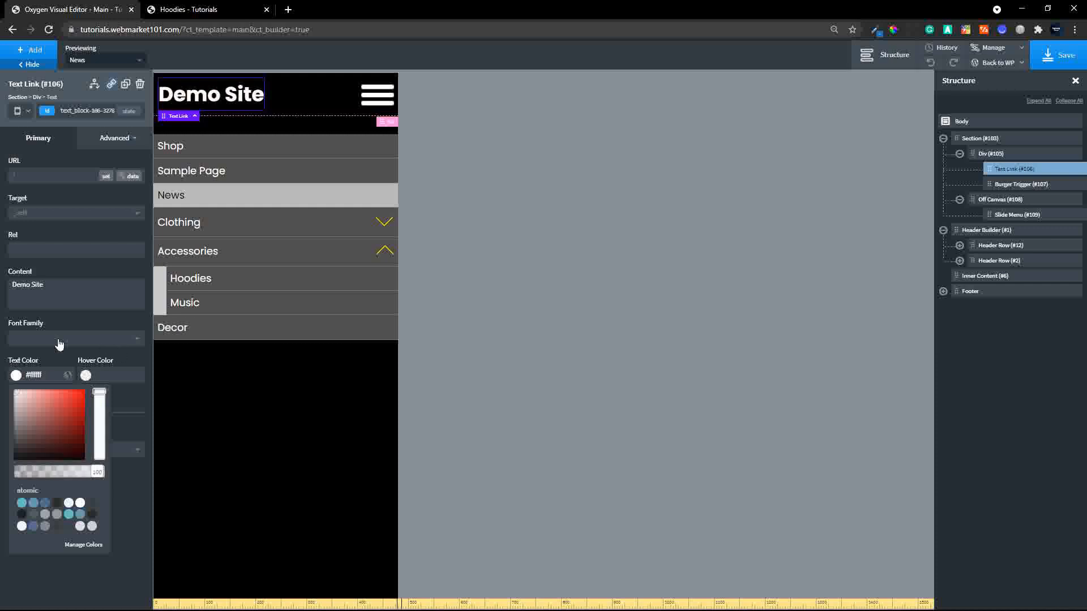
left_click(48, 377)
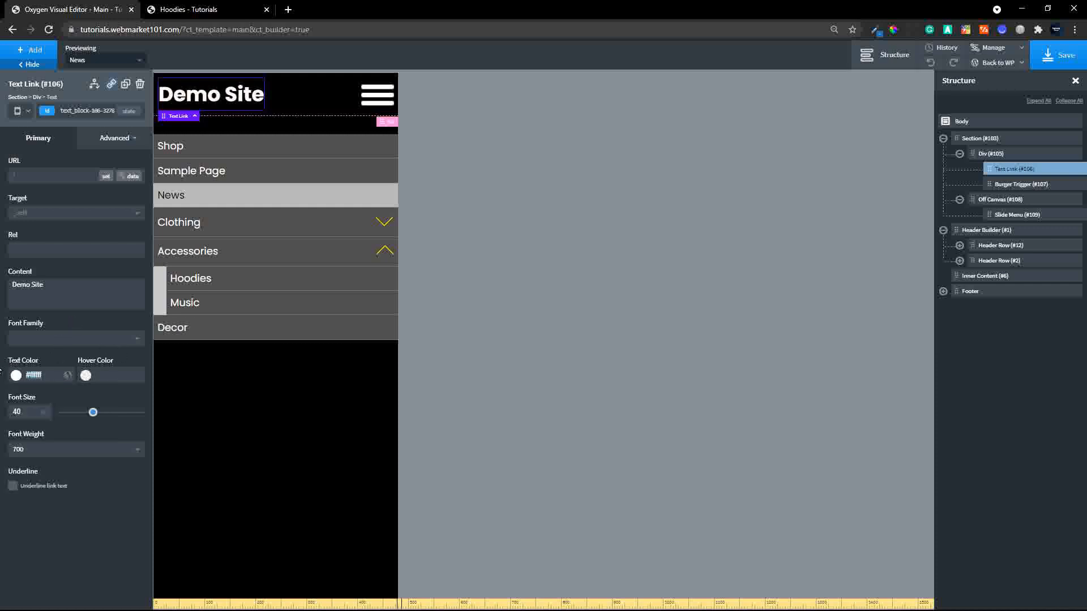
key("BackSpace")
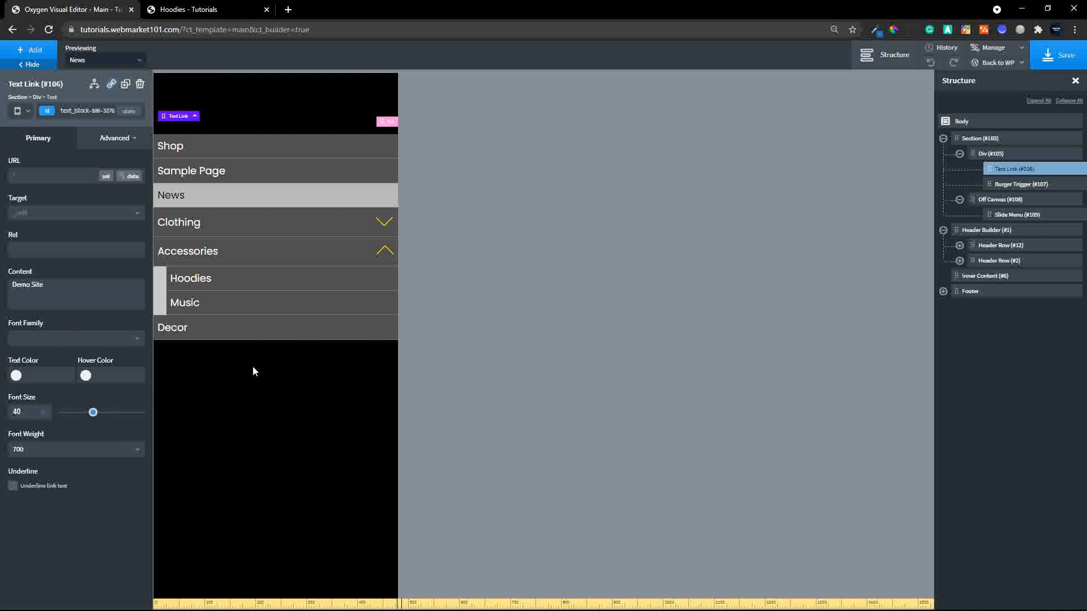
- Add a div inside the Off Canvas element, below the slide menu
left_click(996, 203)
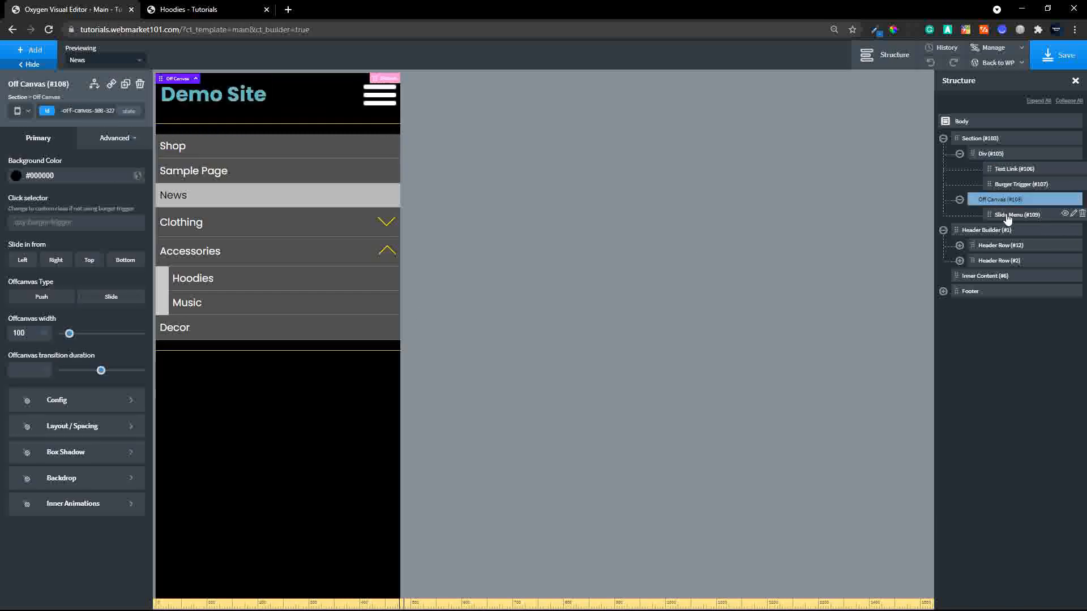
left_click(31, 51)
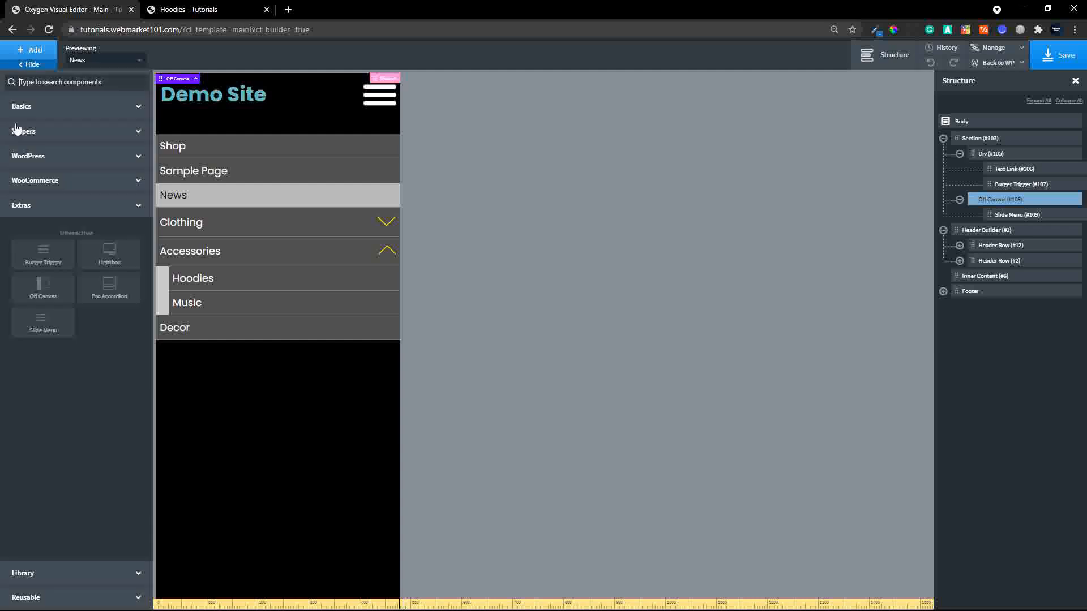
left_click(53, 105)
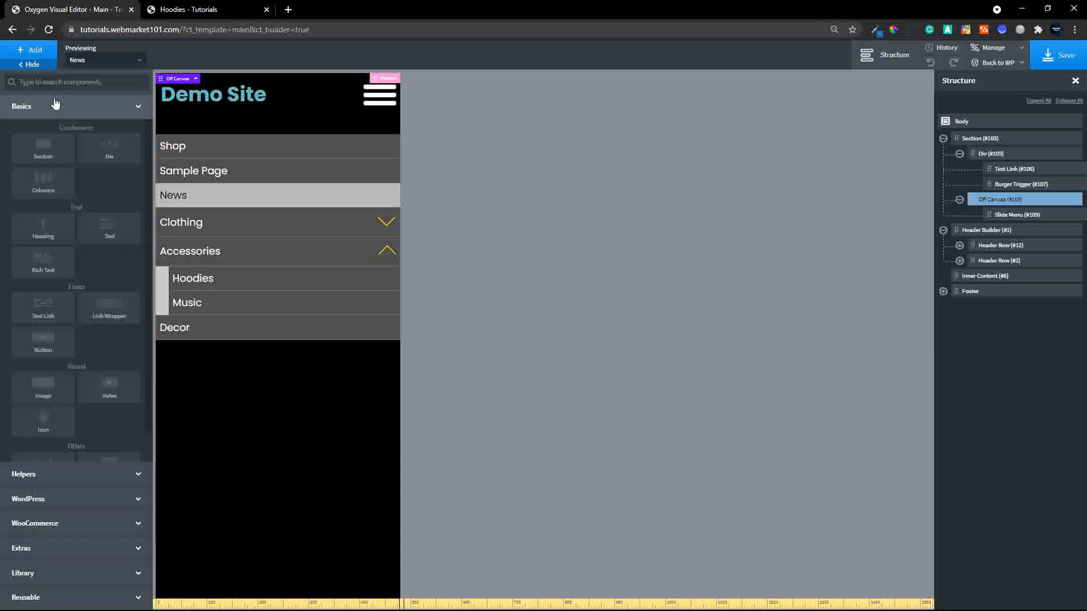
left_click(113, 153)
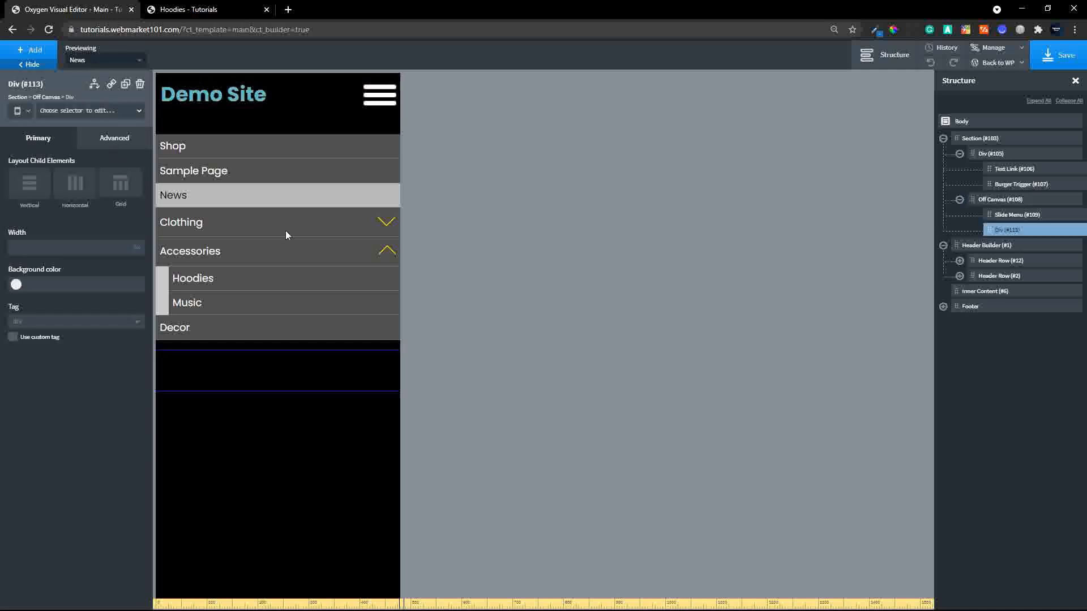
- Add an image inside the off-canvas div, using beanie-with-logo-1.jpg from the media library
left_click(32, 53)
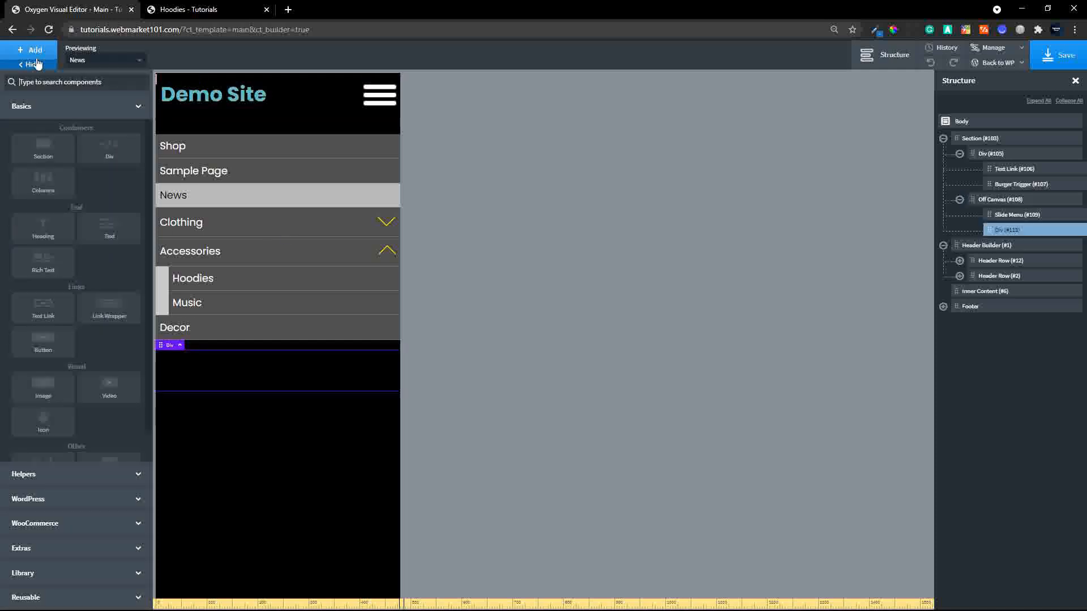
scroll(107, 386, "down", 3)
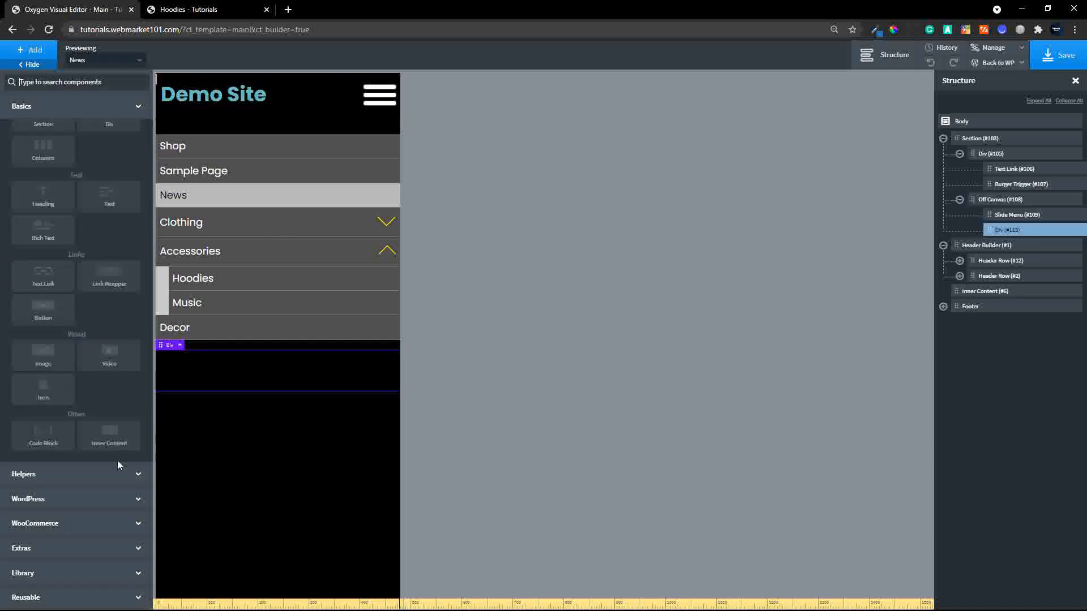
left_click(36, 362)
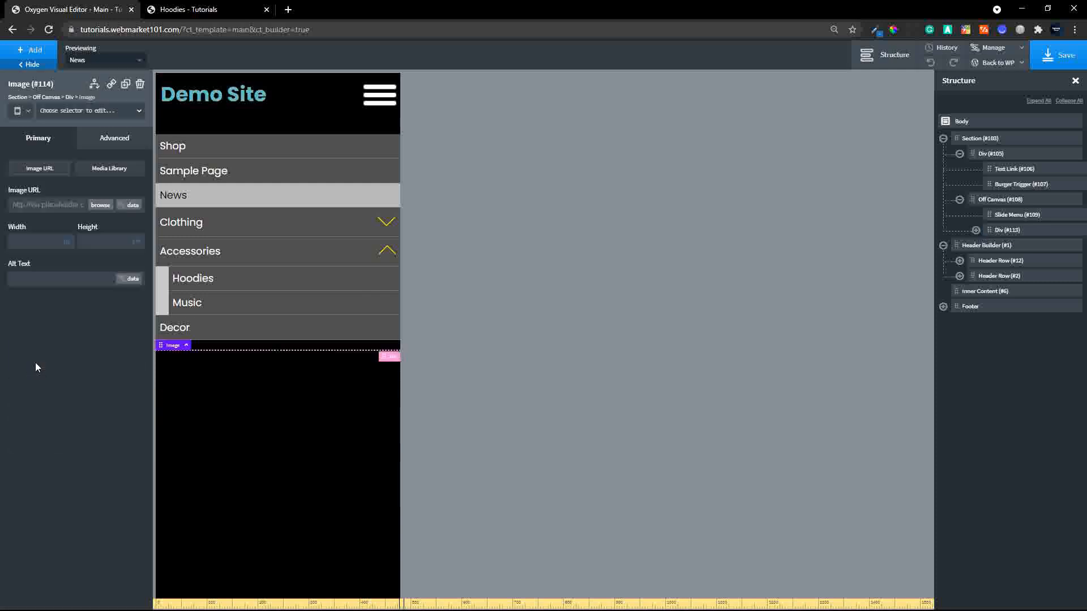
left_click(99, 205)
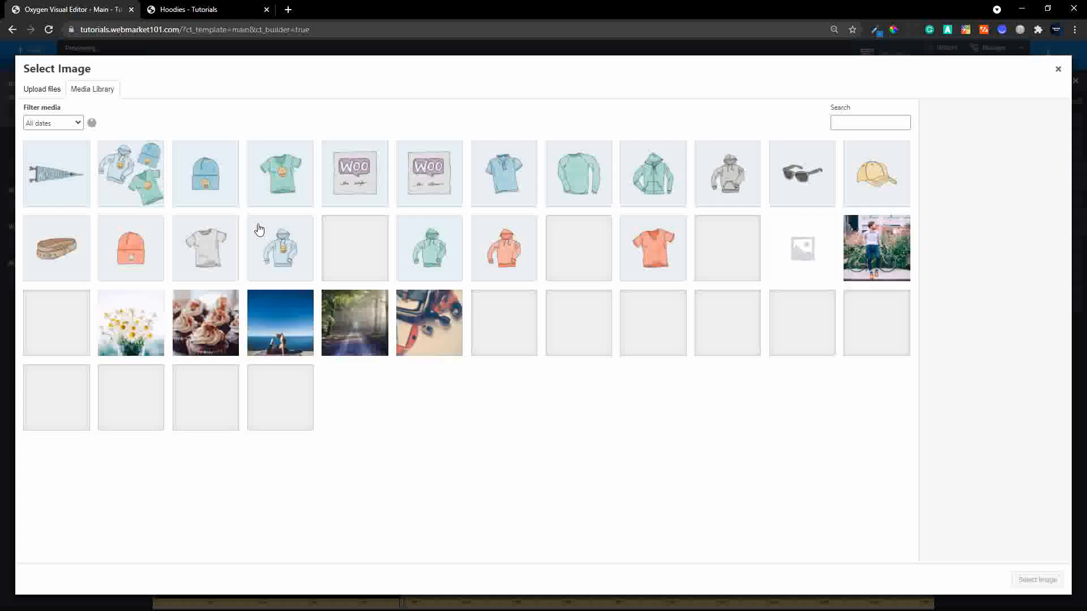
left_click(215, 186)
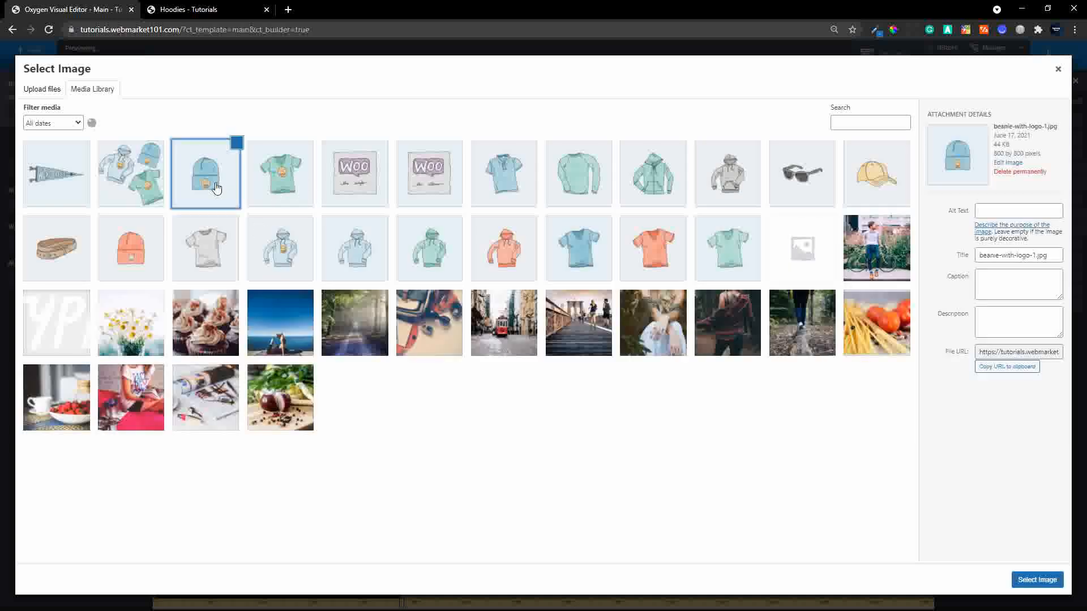
left_click(1024, 579)
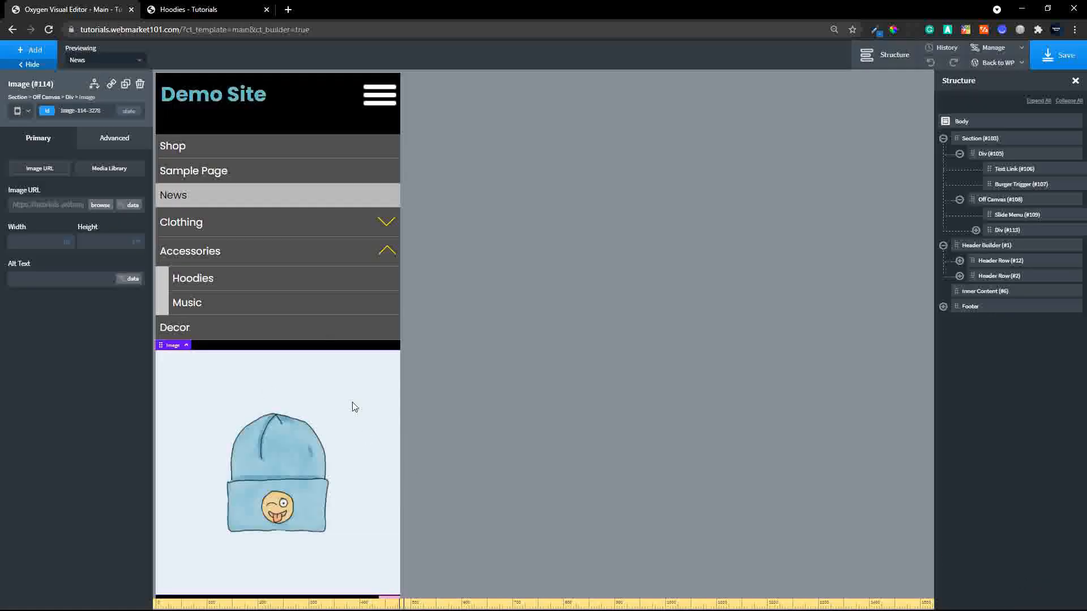
- Give the div holding the beanie image a padding of 10 on all four sides
left_click(975, 230)
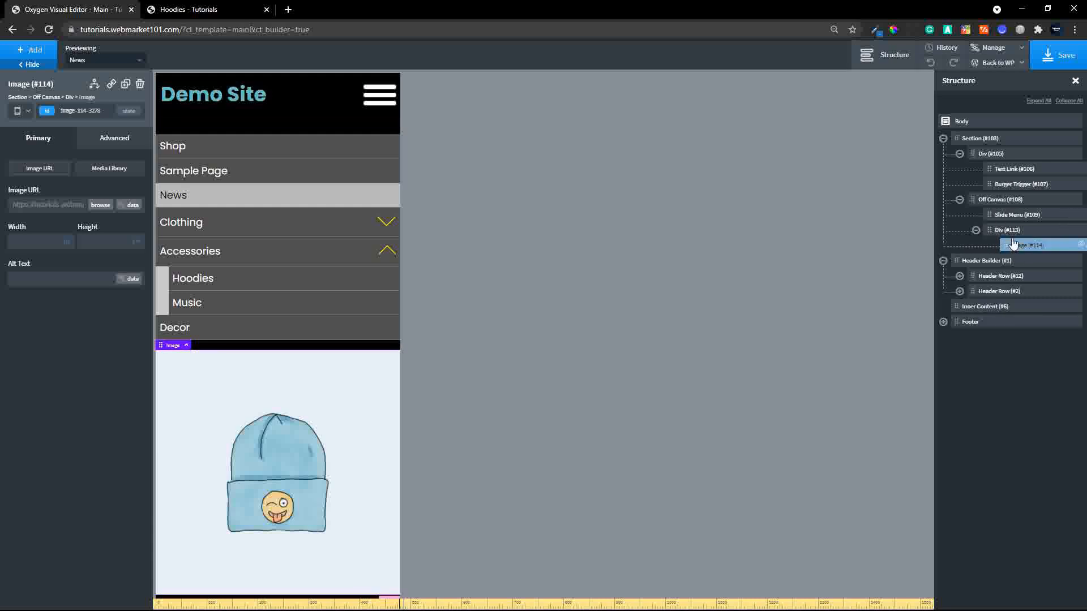
left_click(1007, 230)
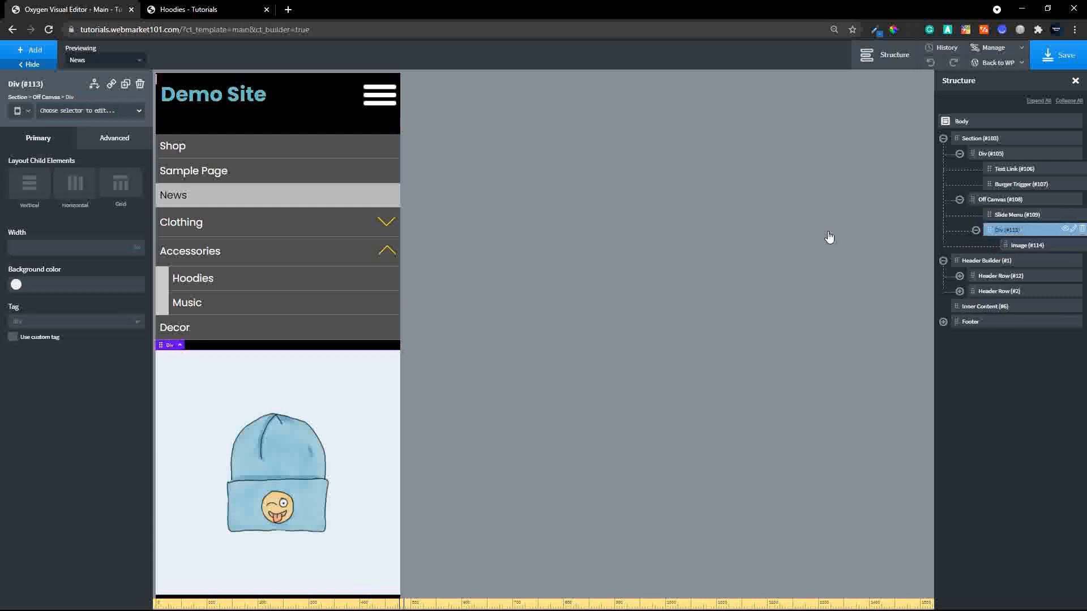
left_click(109, 138)
left_click(72, 195)
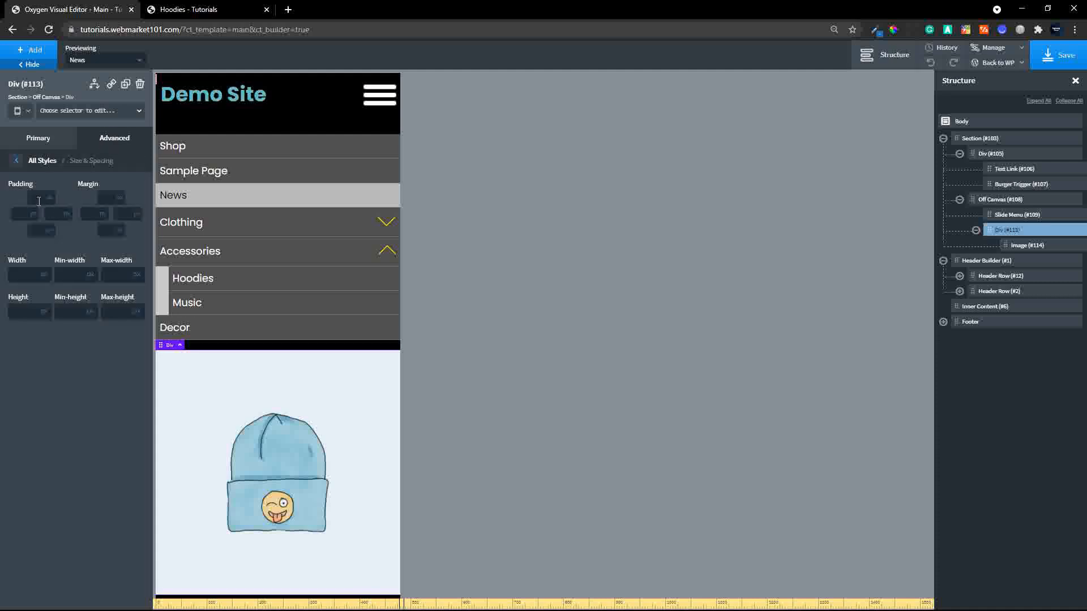
left_click(42, 198)
type("10")
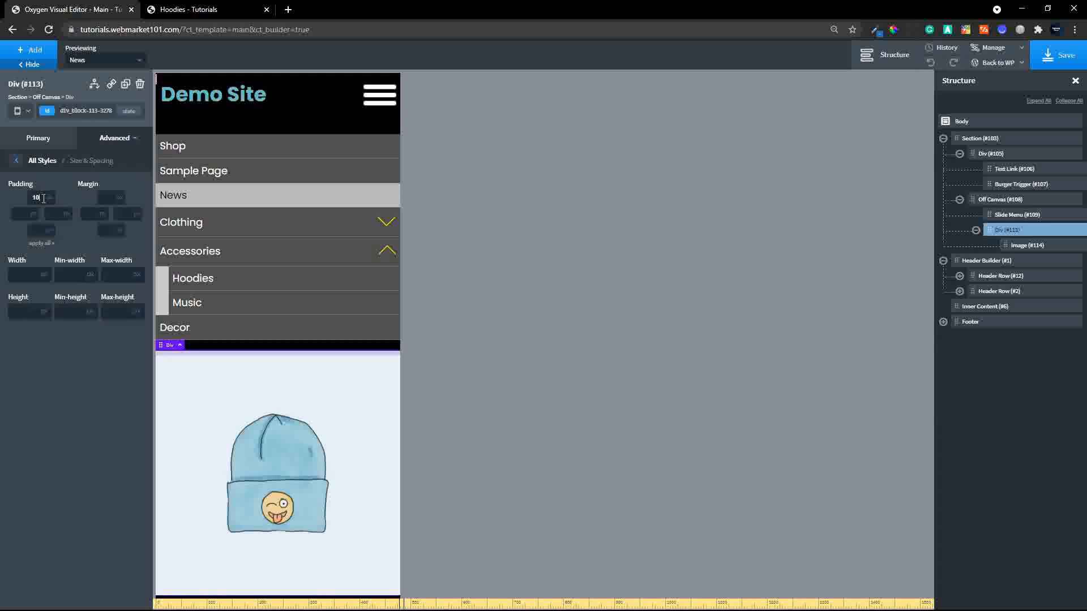
left_click(42, 244)
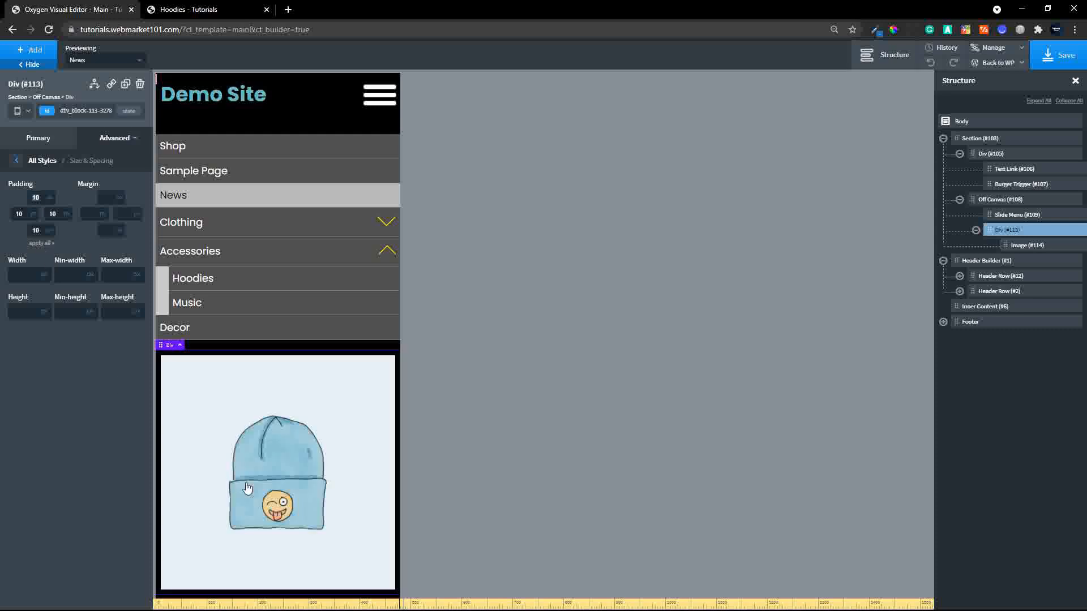
- Add a button below the beanie image in the div and set its width to 100%
left_click(14, 52)
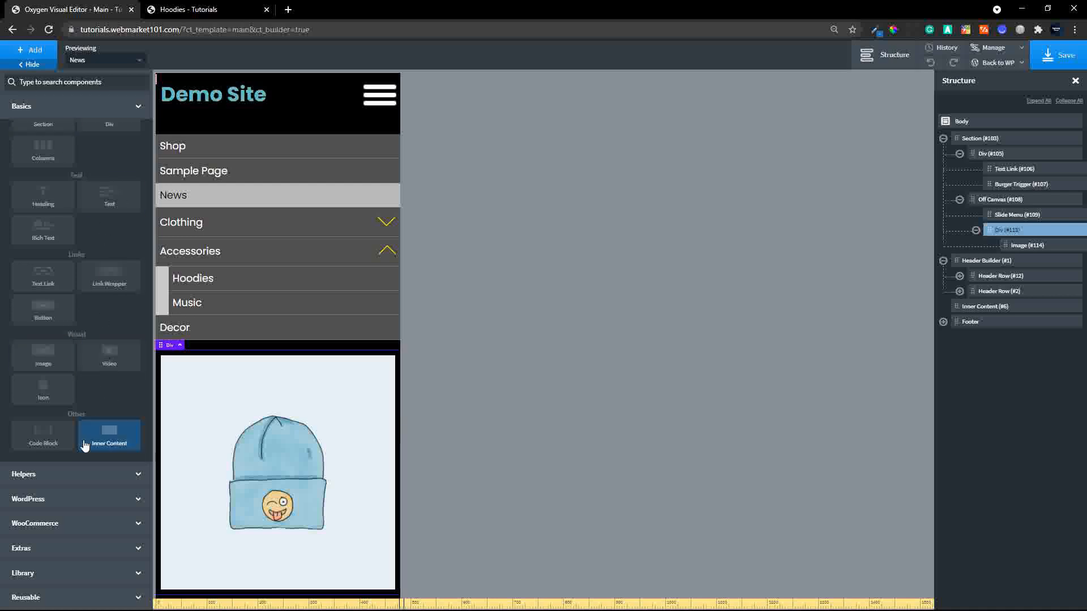
left_click(48, 317)
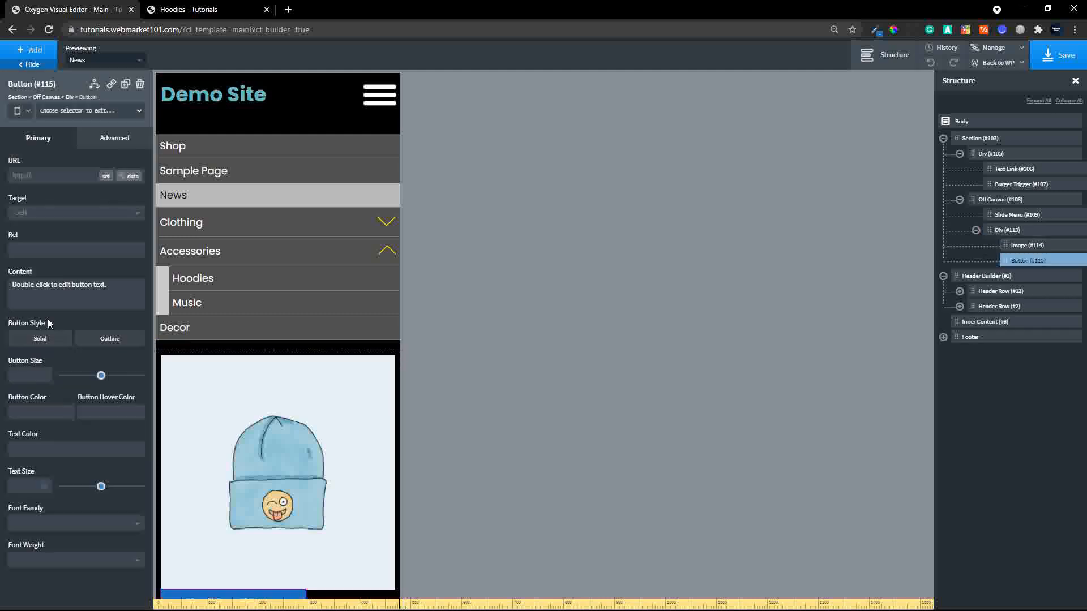
scroll(336, 444, "down", 2)
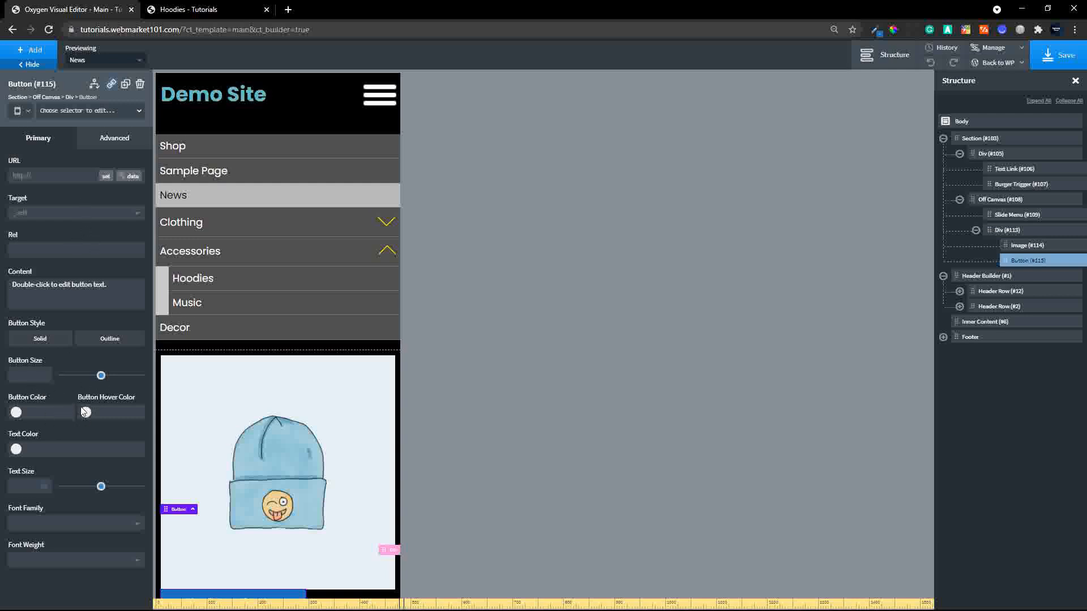
left_click(114, 138)
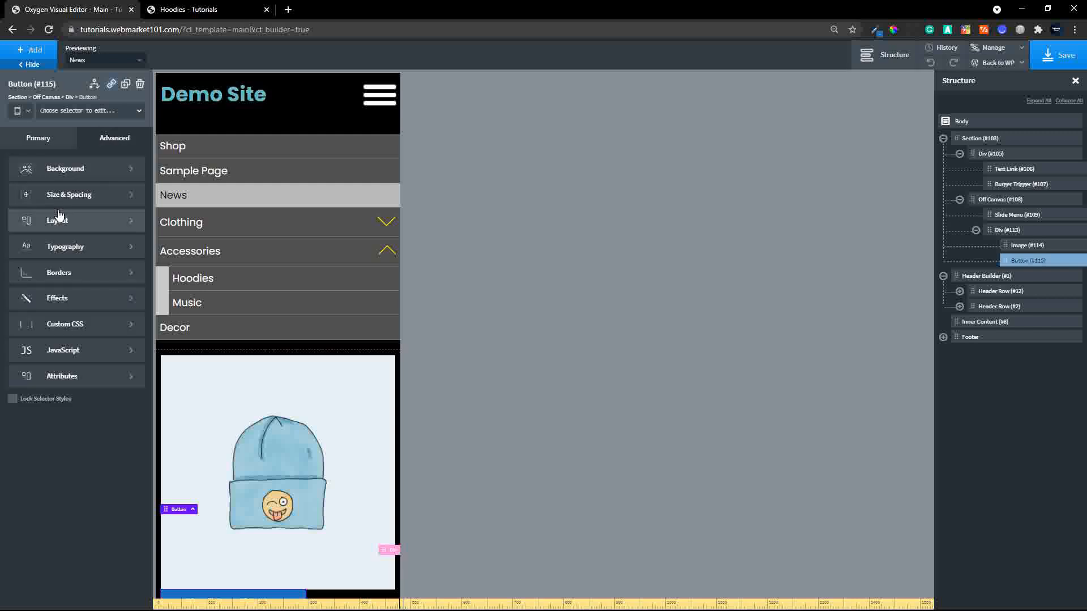
left_click(79, 198)
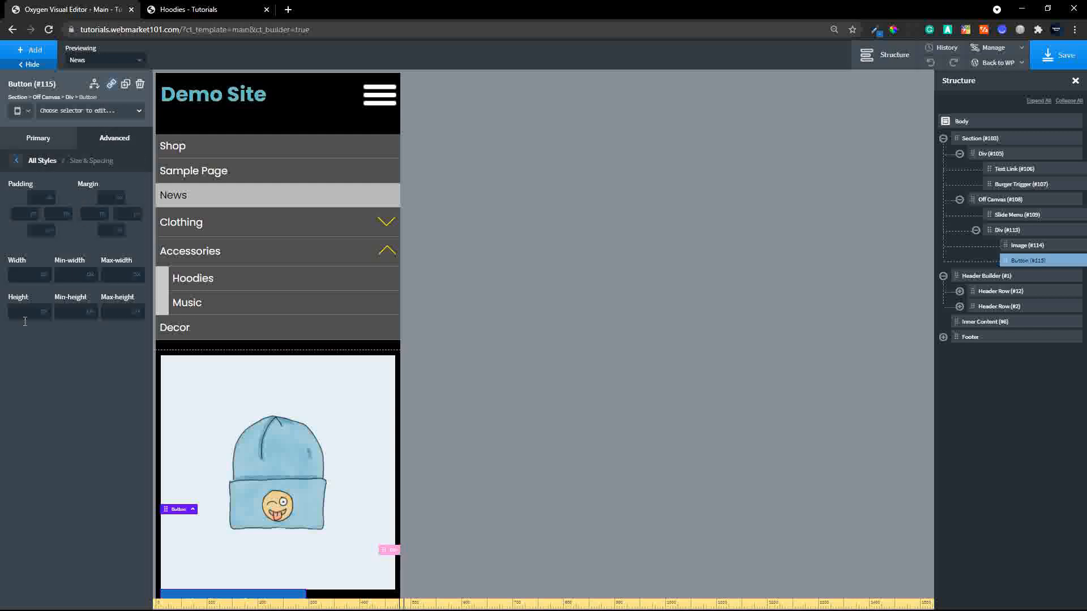
left_click(30, 278)
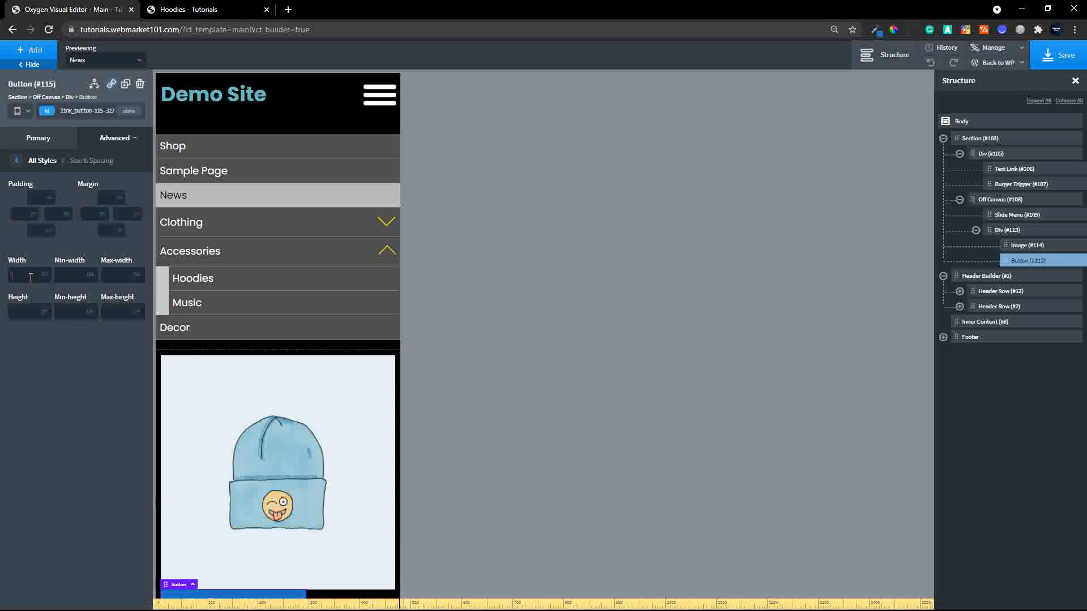
type("100")
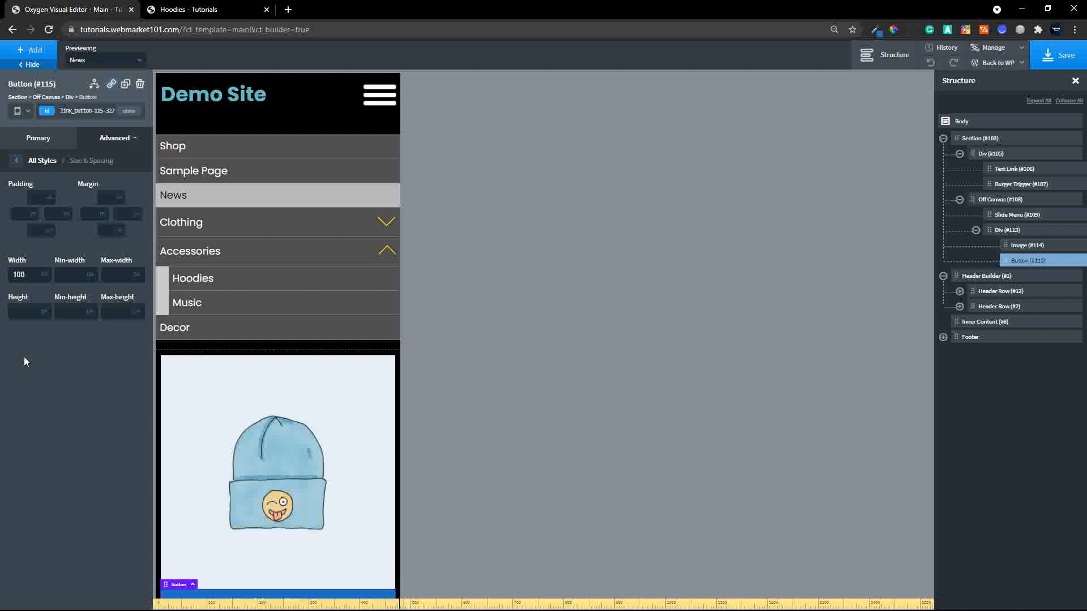
scroll(300, 491, "down", 1)
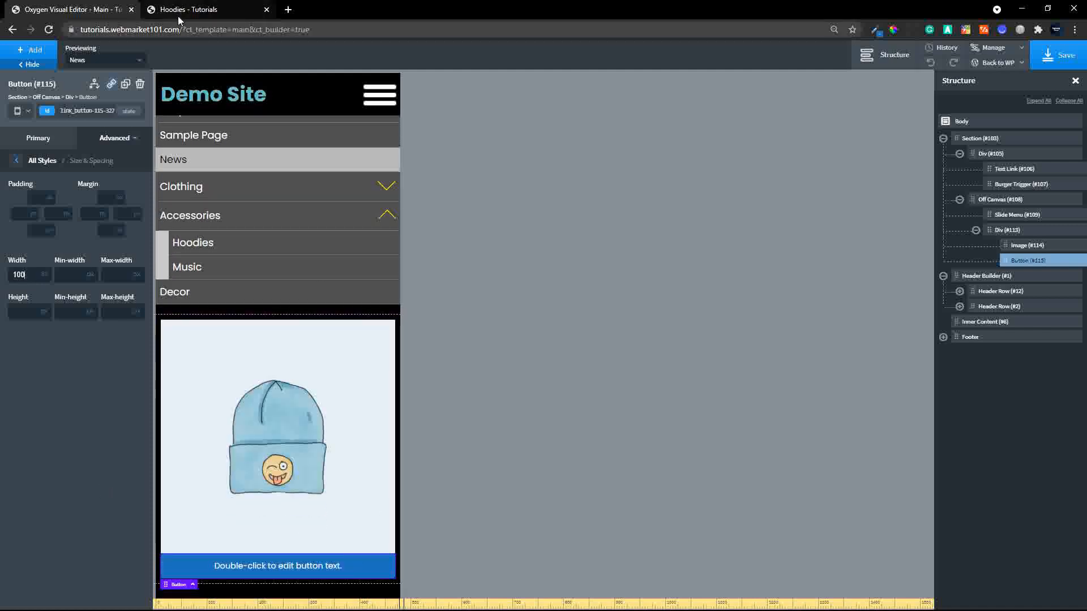
- Switch to the Hoodies page in the other browser tab and open the Shop page through its off-canvas menu
left_click(178, 12)
scroll(488, 349, "down", 5)
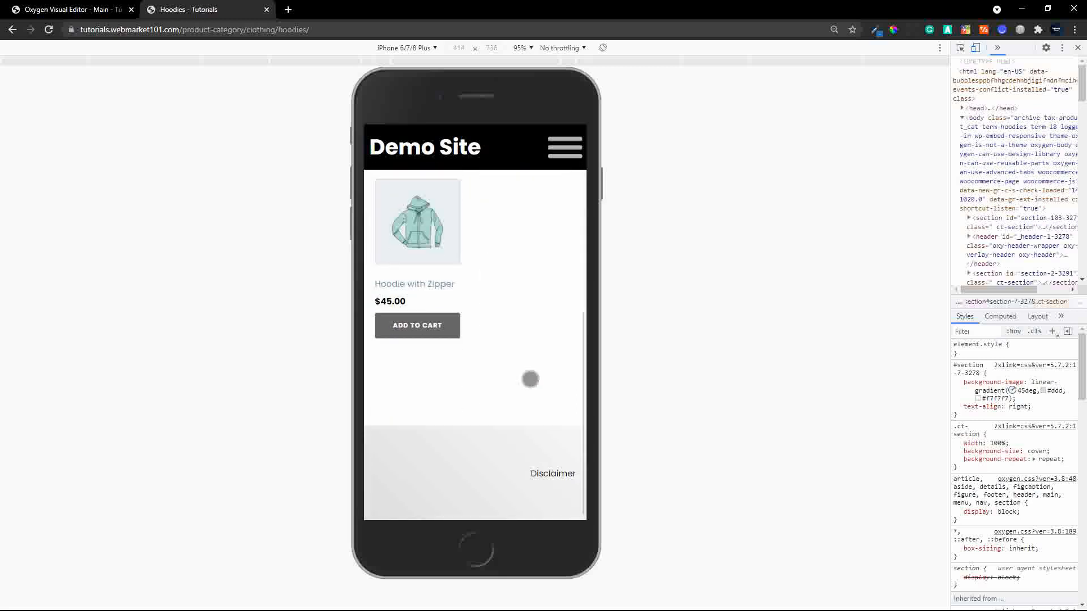
scroll(528, 444, "up", 5)
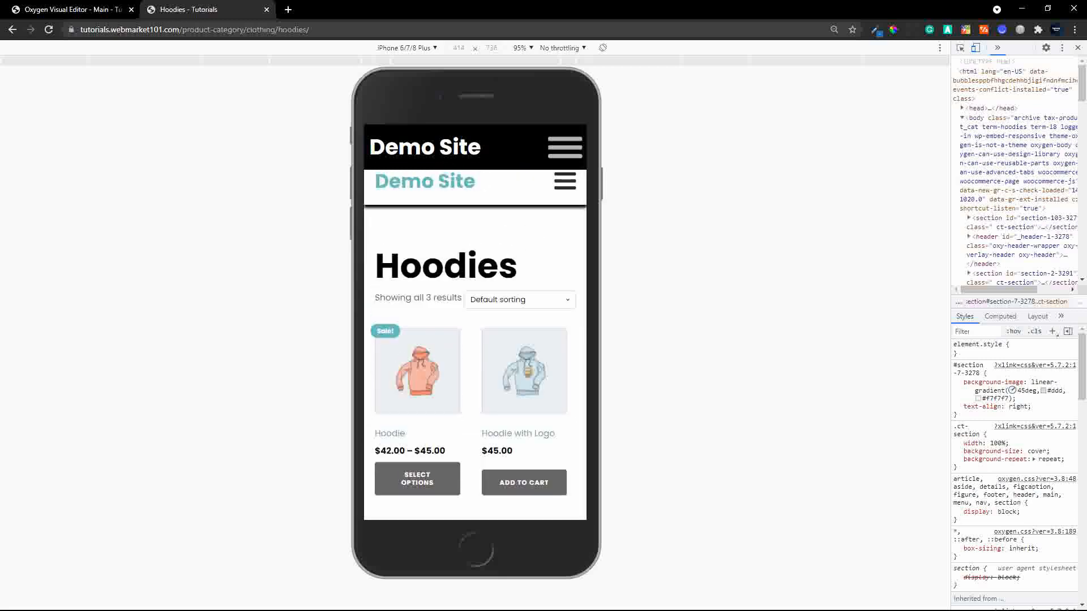
left_click(561, 154)
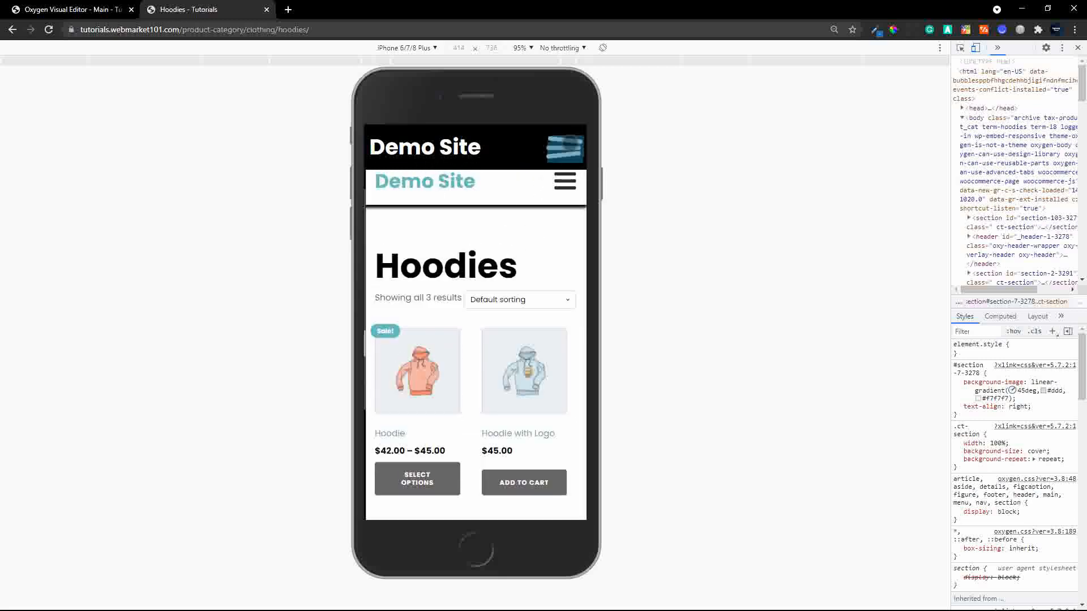
left_click(388, 204)
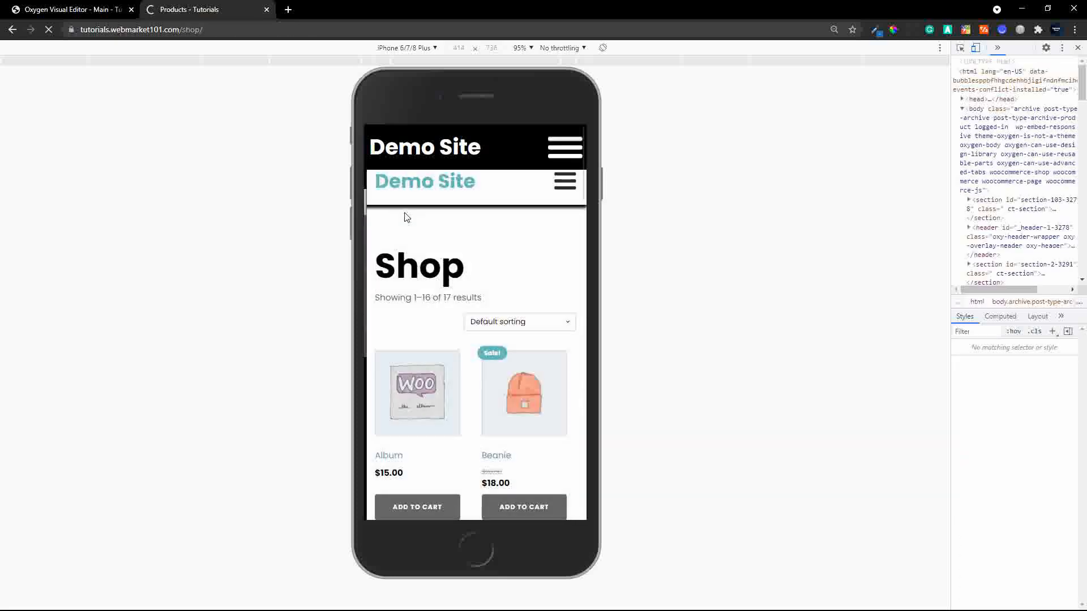
scroll(501, 349, "down", 3)
- Close the developer tools on the Shop page and copy the Beanie with Logo product's link address
right_click(449, 346)
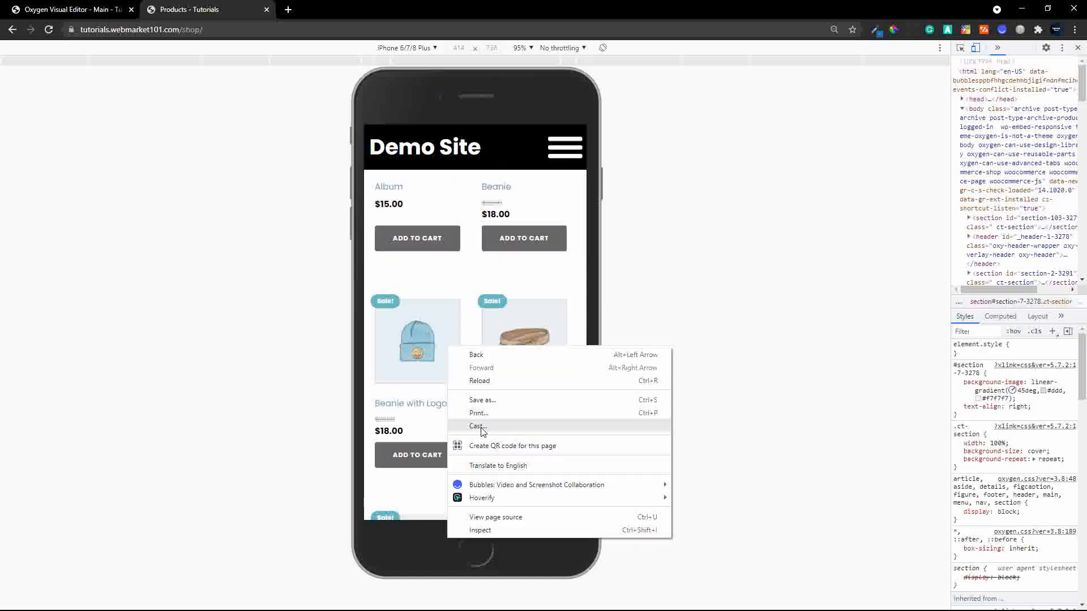
right_click(406, 321)
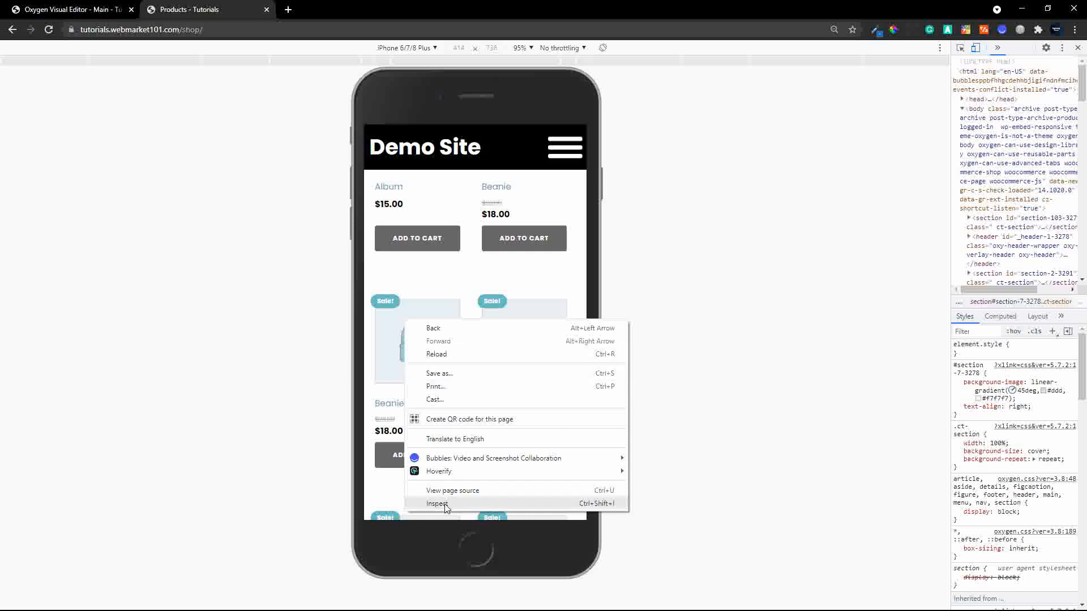
left_click(1077, 49)
left_click(1078, 49)
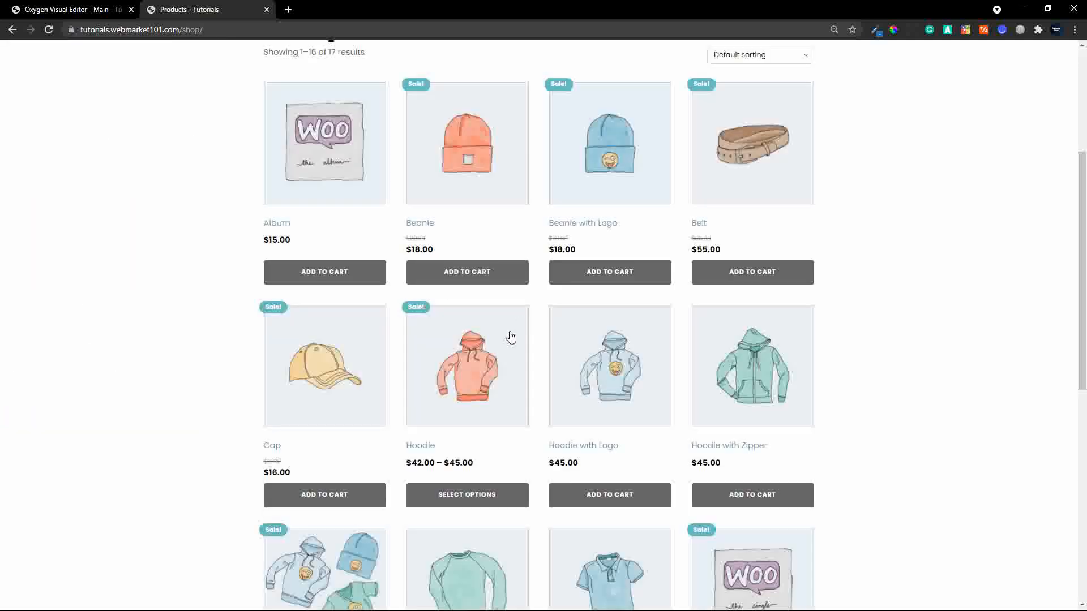
right_click(640, 188)
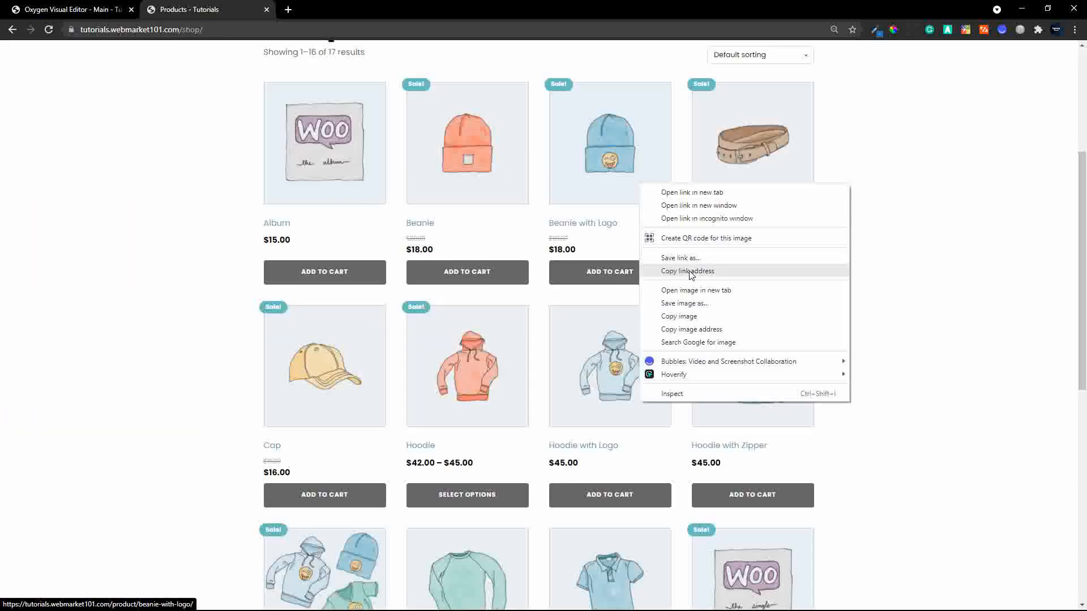
left_click(687, 271)
left_click(73, 10)
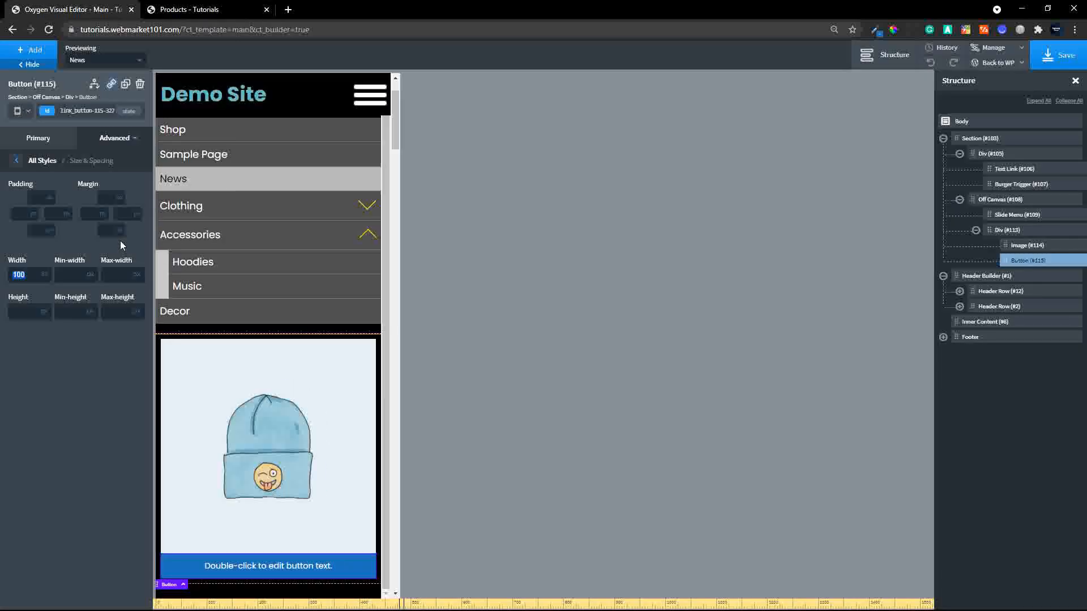
left_click(1023, 233)
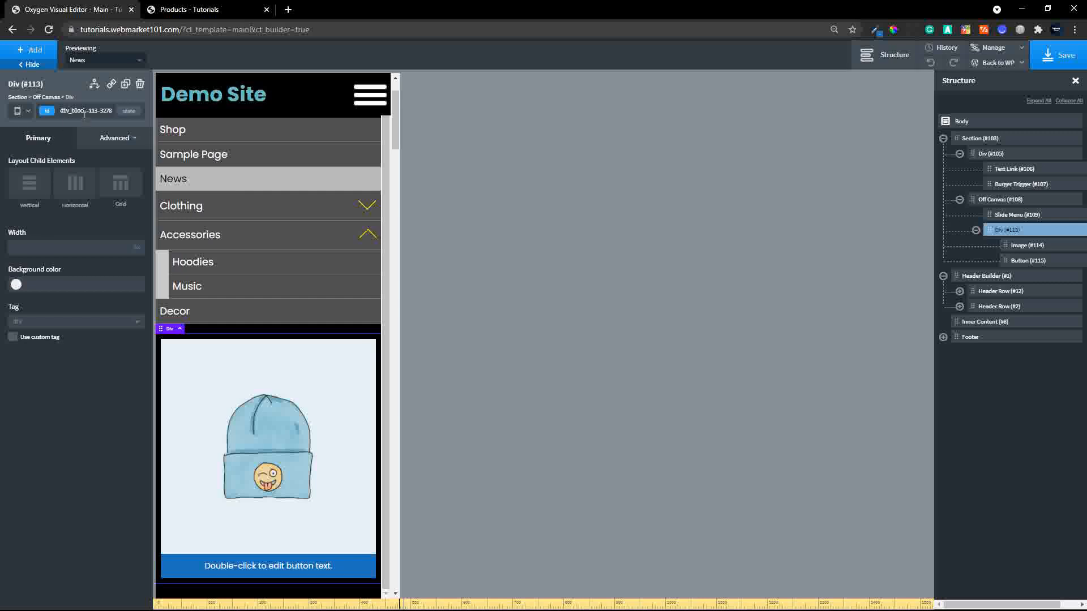
left_click(111, 87)
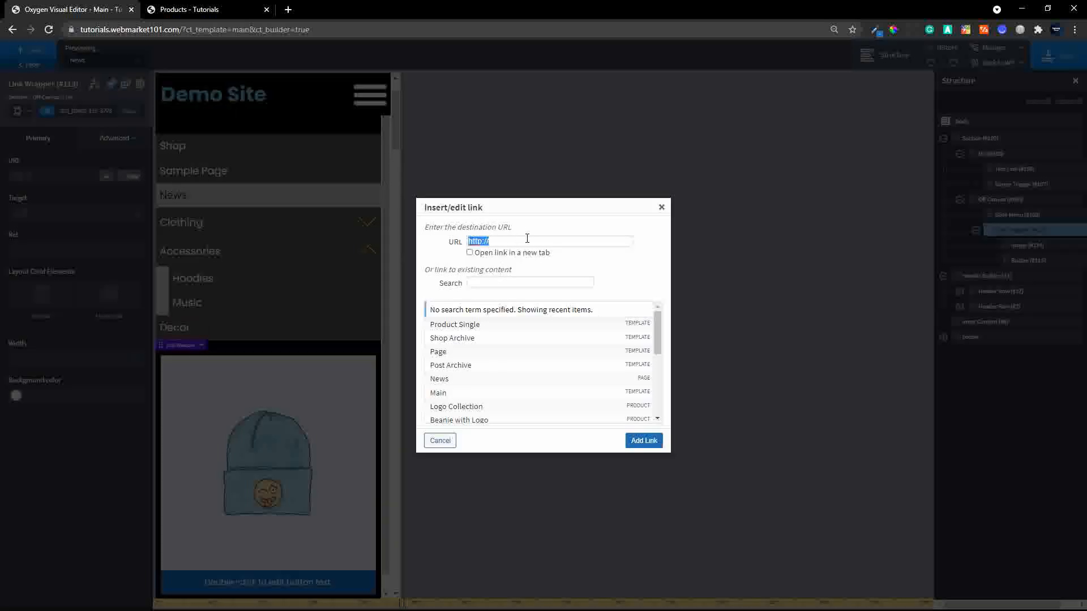
type("https://tutorials.webmarket101.com/product/beanie-with-logo/")
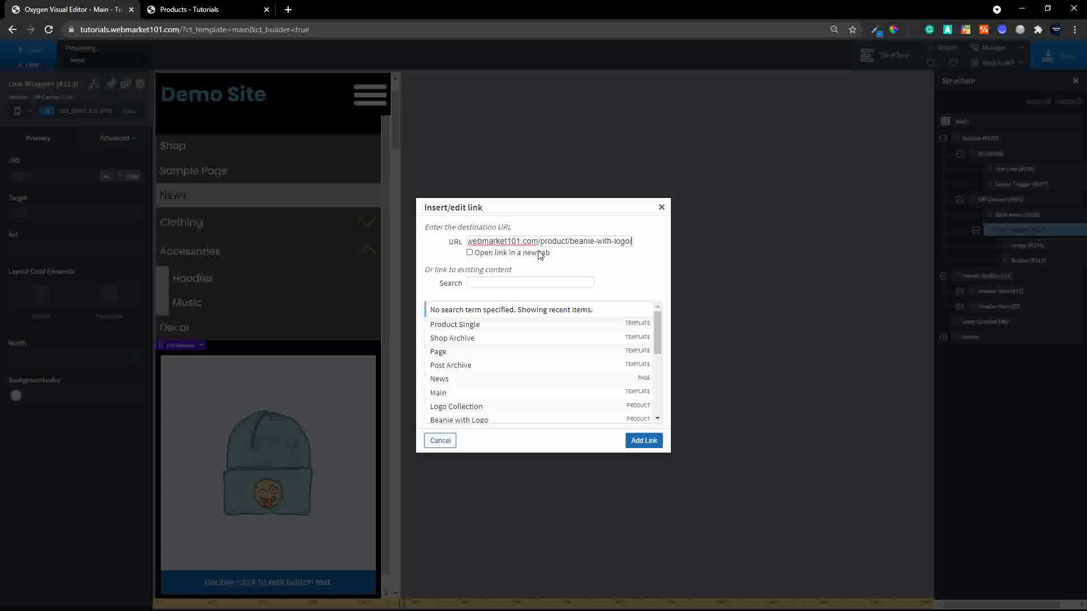
left_click(652, 441)
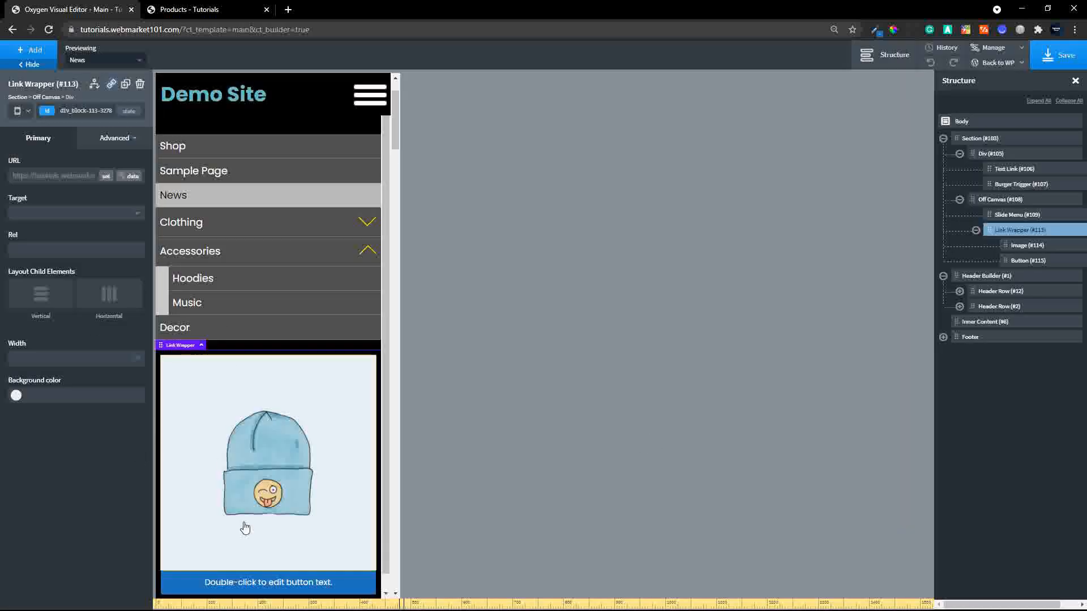
- Change the text of the button below the beanie image to ON SALE
scroll(218, 482, "down", 1)
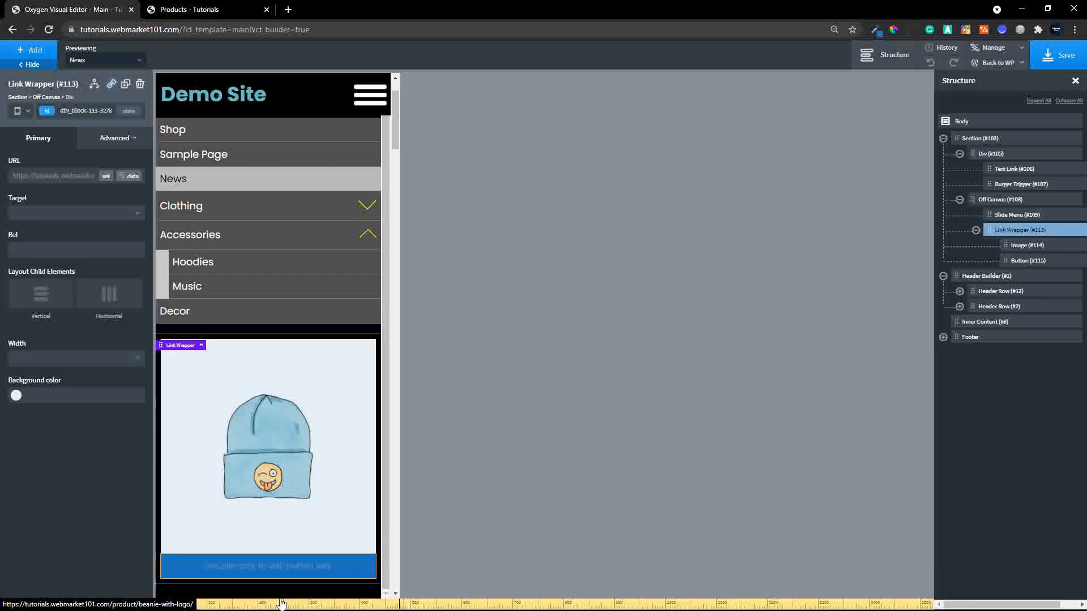
left_click(308, 570)
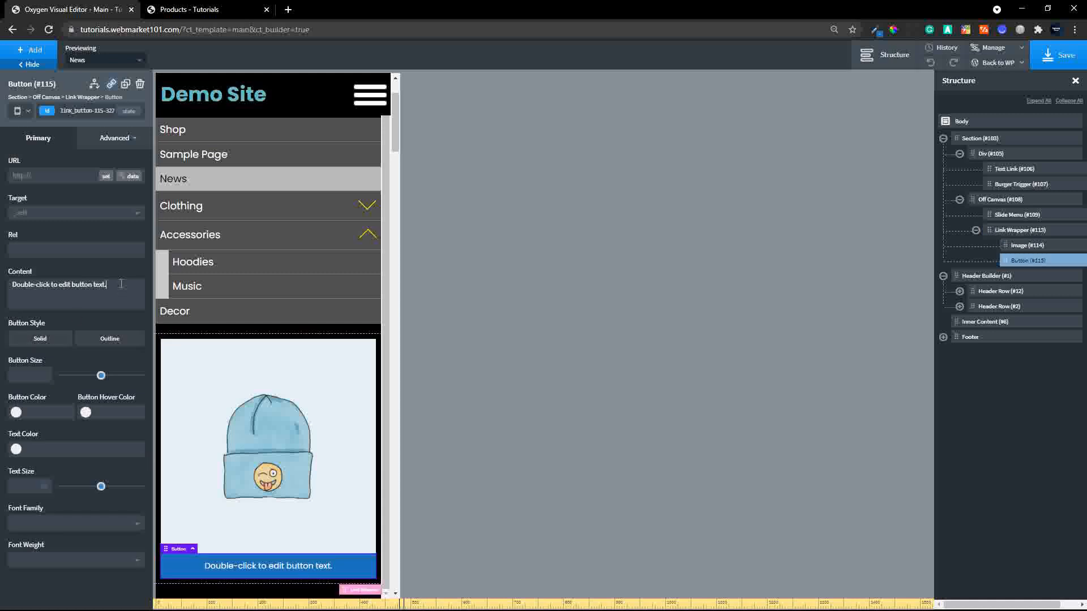
left_click_drag(121, 283, 18, 281)
type("ON SALE")
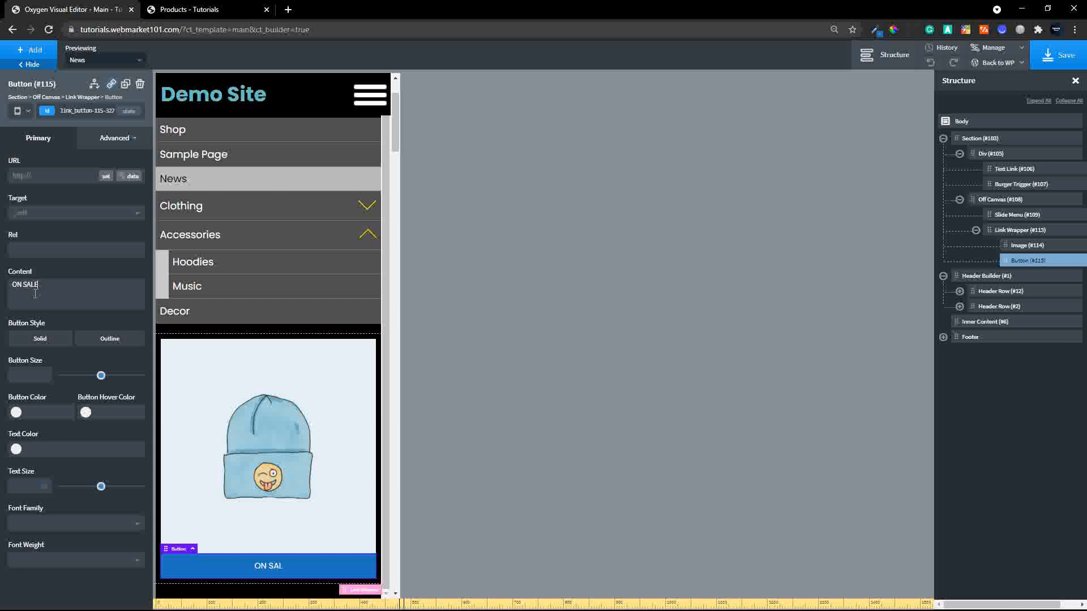
- Extend the button text to ON SALE - LIMITED OFFER and set its hover color to #ffae00
type(" - LIMITED OFFER")
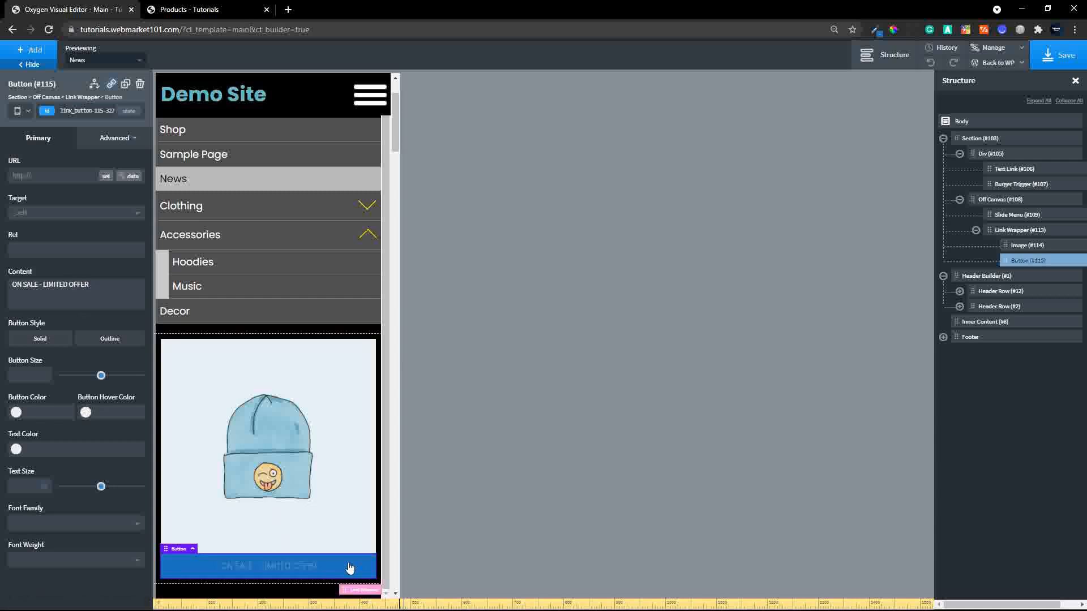
left_click(86, 413)
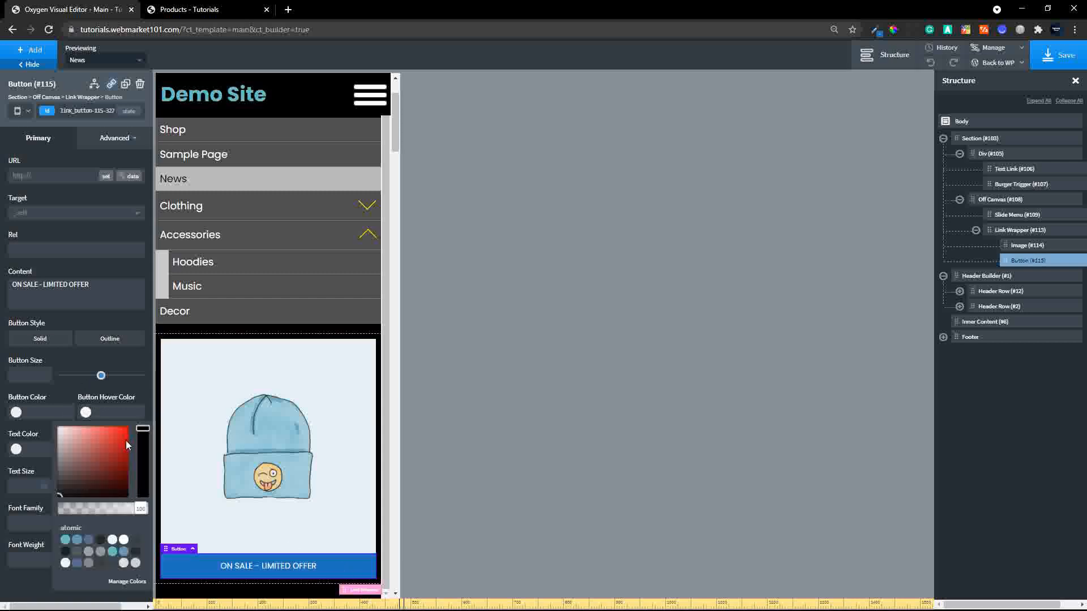
left_click(144, 430)
left_click_drag(144, 433, 147, 440)
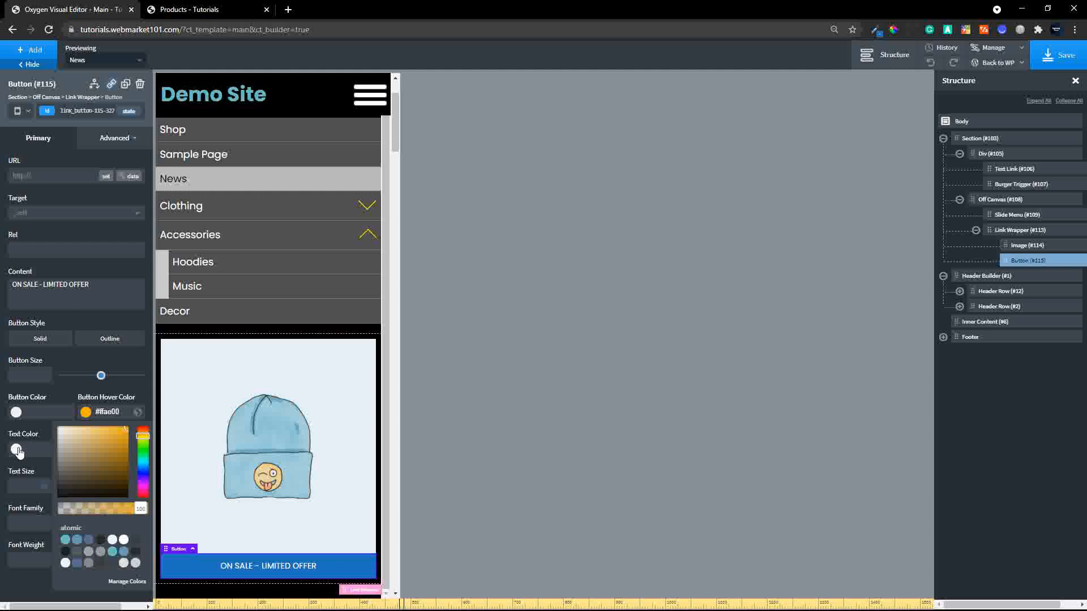
- Set the sale button's text color to #000000 and its button color to #ff6d6d
left_click(16, 450)
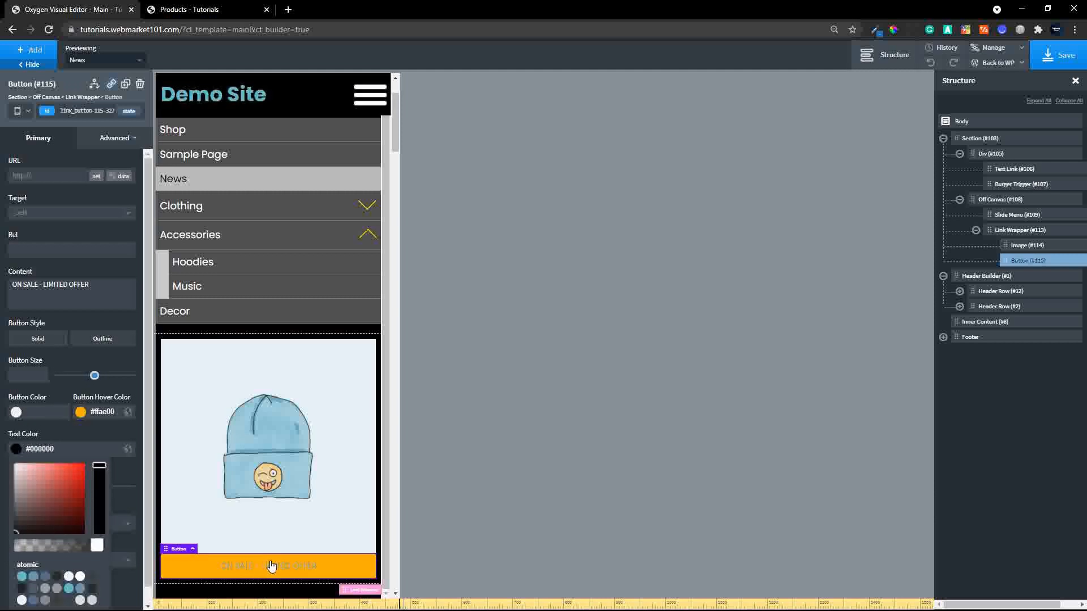
left_click(52, 429)
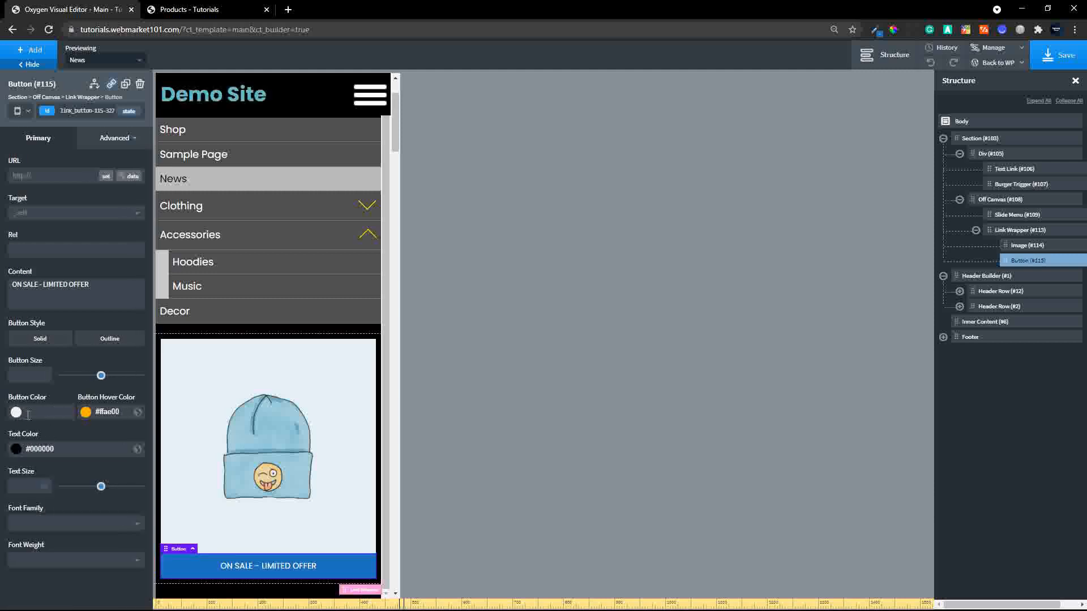
left_click(16, 413)
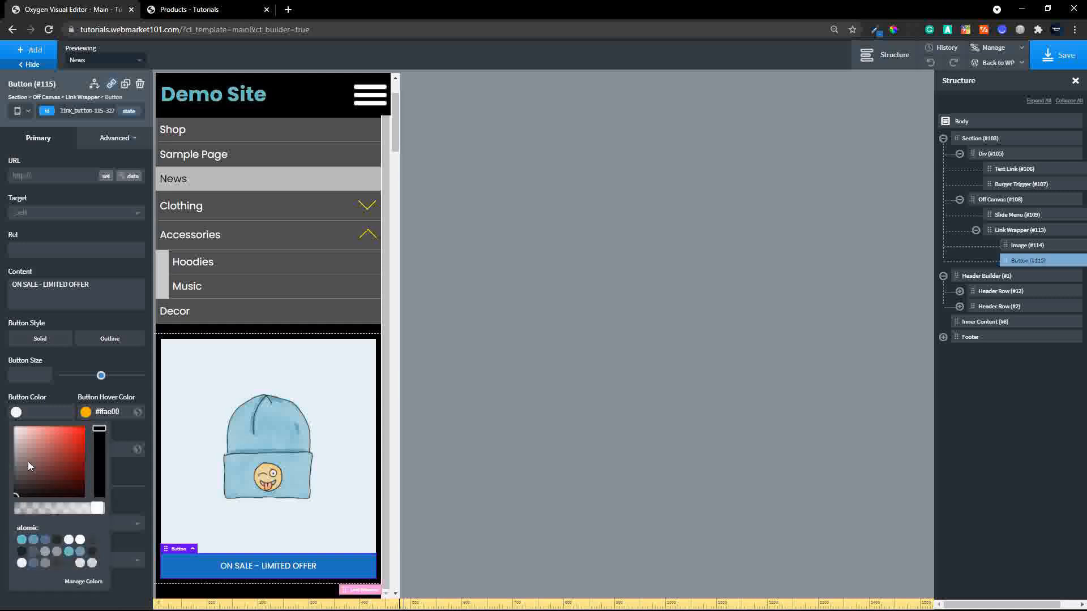
left_click_drag(28, 461, 55, 414)
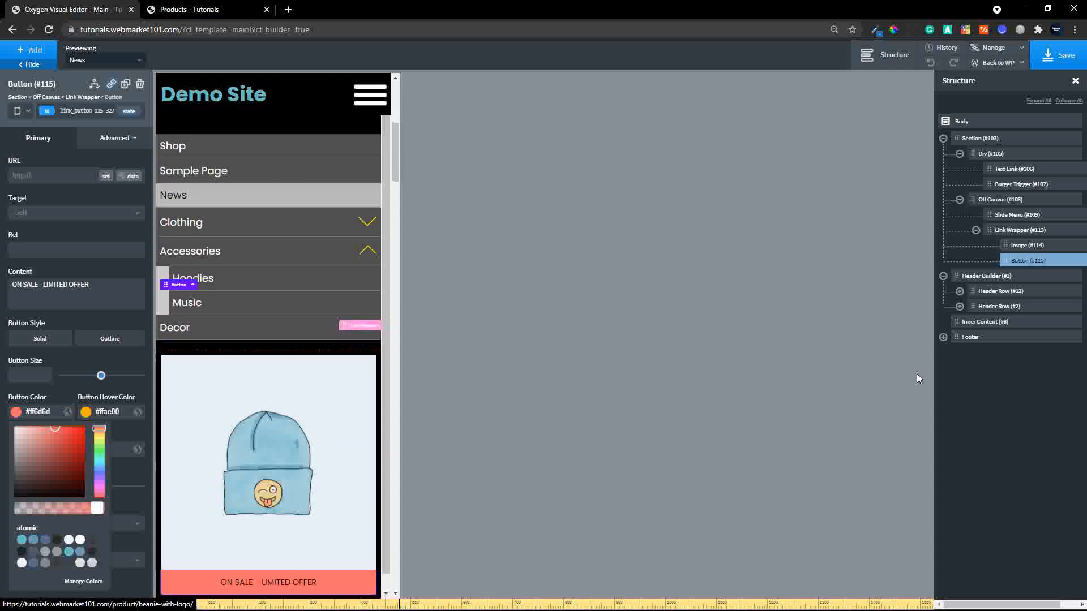
- With the Off Canvas element selected, open wp-admin in the other browser tab and copy the Demo Form shortcode from Fluent Forms
left_click(997, 200)
left_click(976, 231)
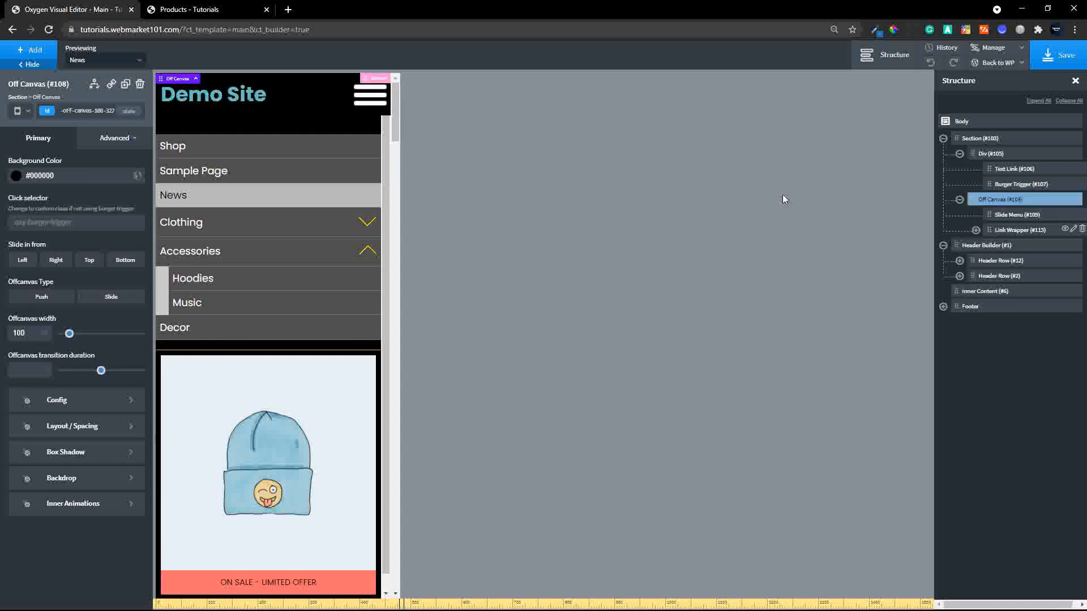
left_click(193, 10)
key("F5")
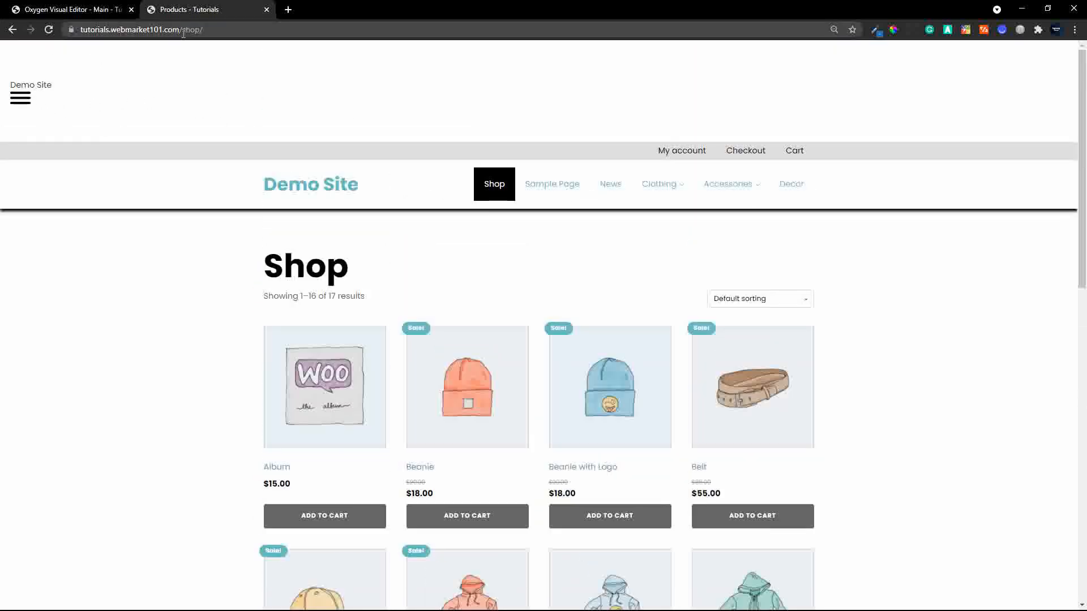
left_click_drag(182, 33, 278, 33)
type("wp-admin")
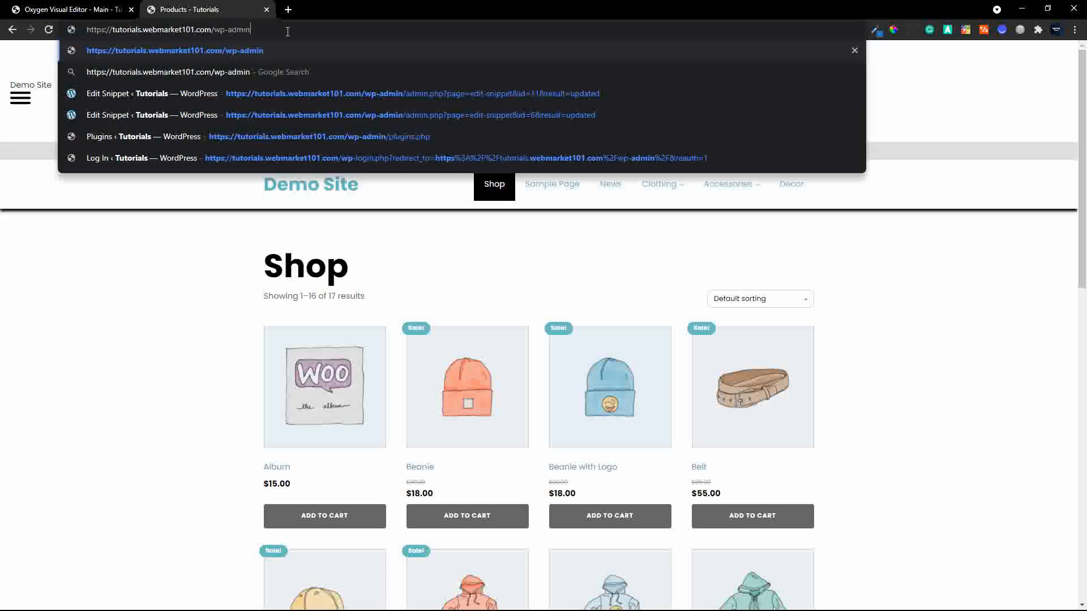
key("Return")
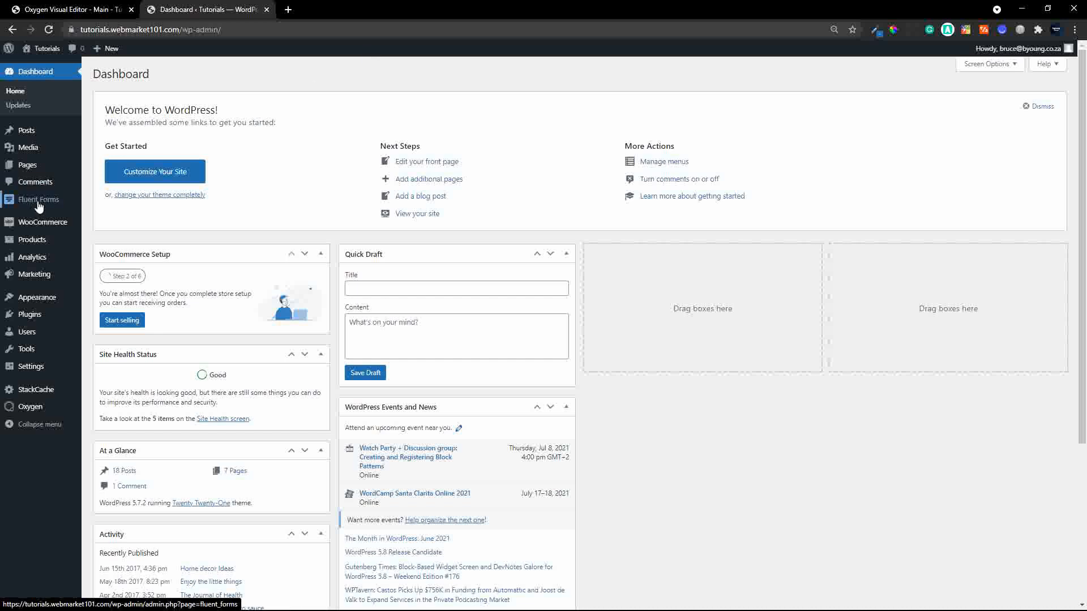
left_click(39, 205)
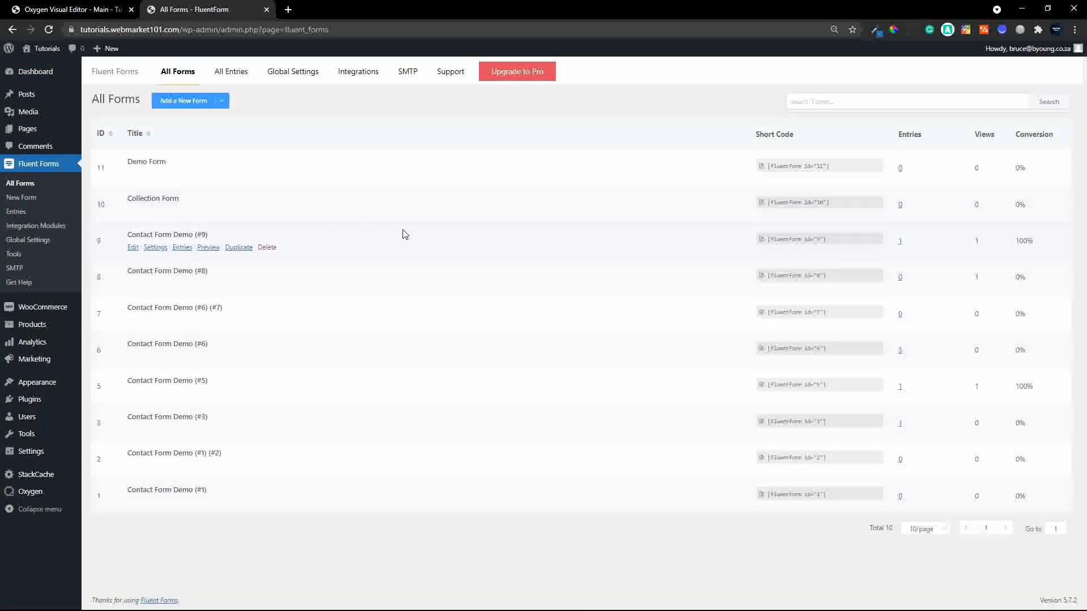
left_click(817, 168)
- Back in the Oxygen editor, add a Shortcode element inside the Off Canvas and paste [fluentform id="11"] as its full shortcode
left_click(77, 10)
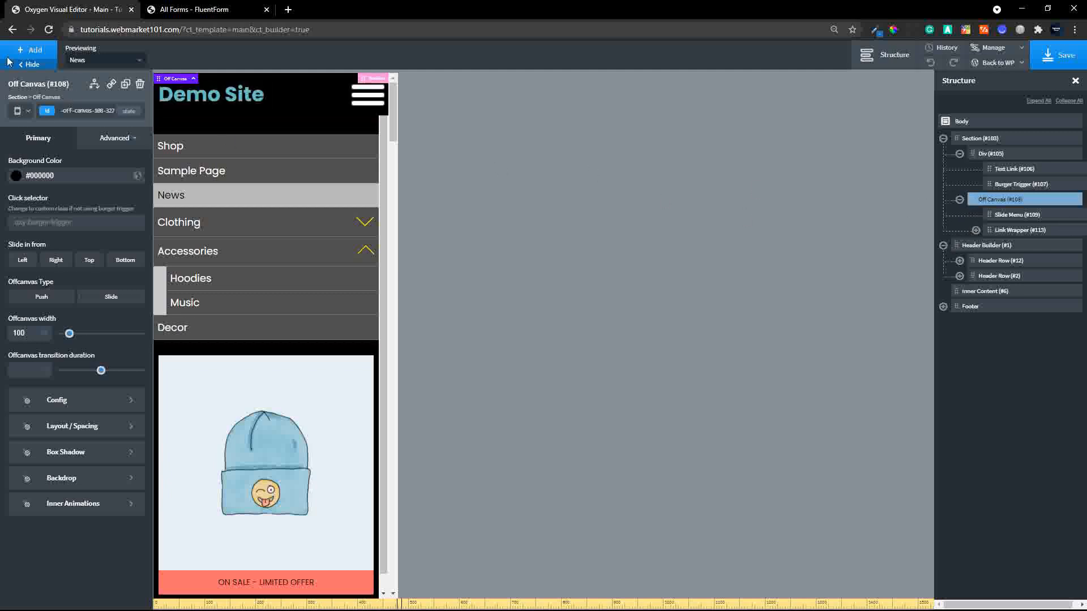
left_click(24, 51)
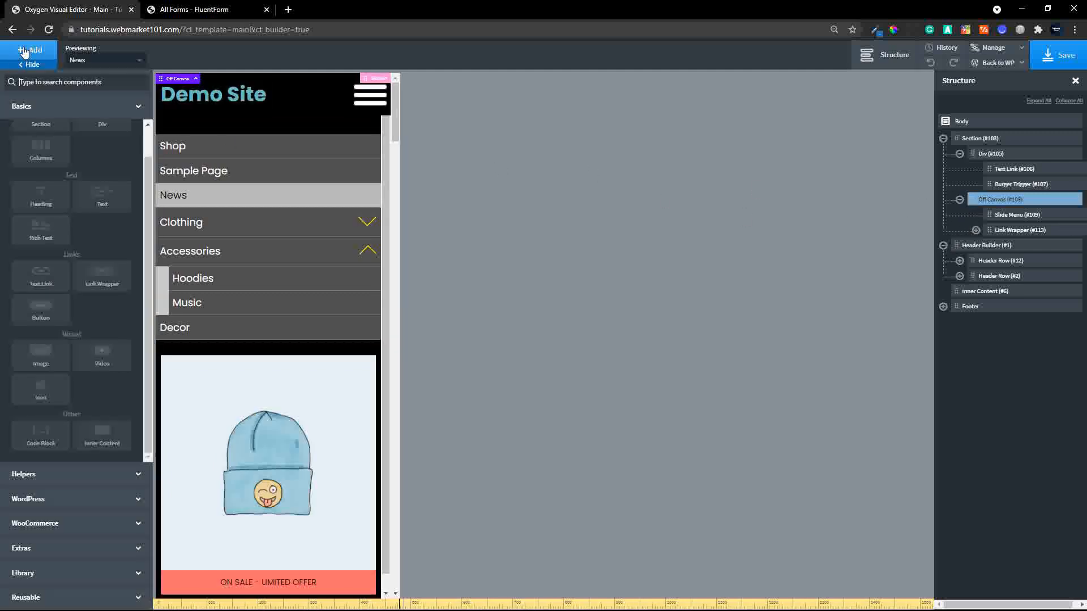
left_click(52, 500)
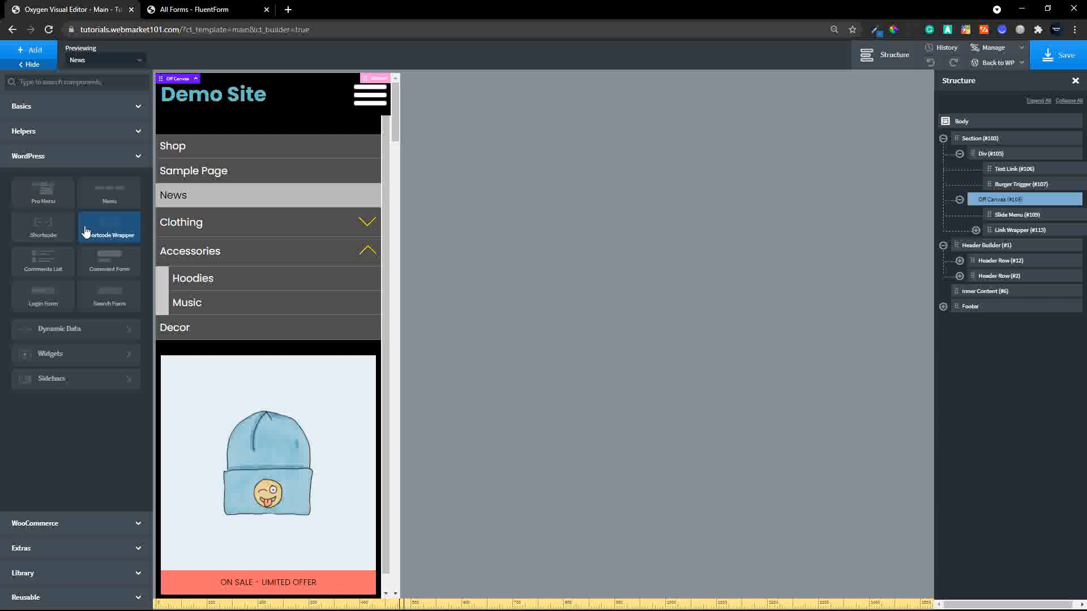
left_click(44, 228)
left_click(56, 175)
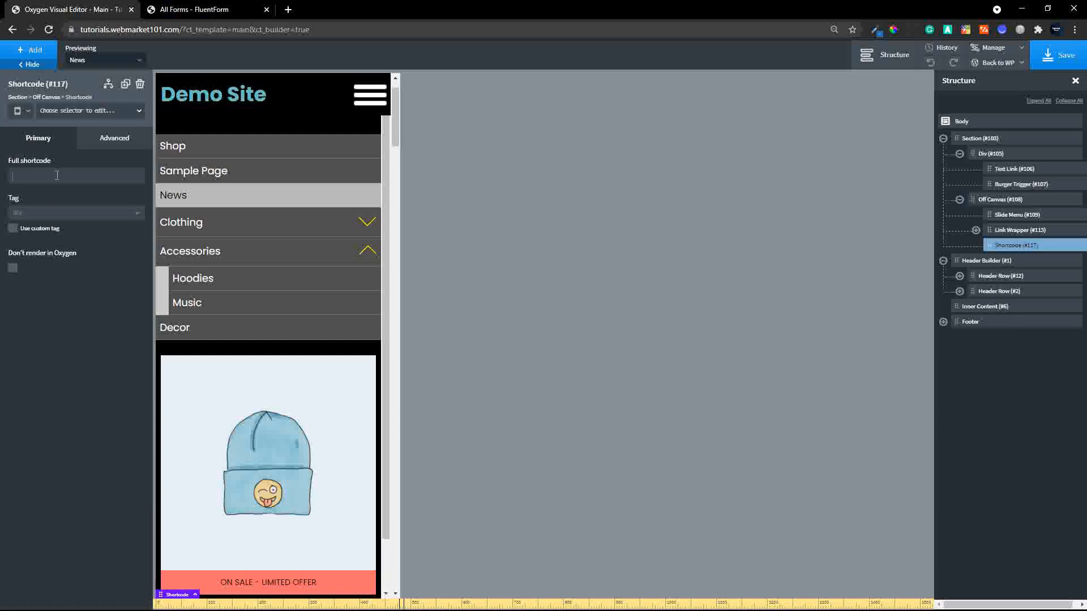
key("ctrl+v")
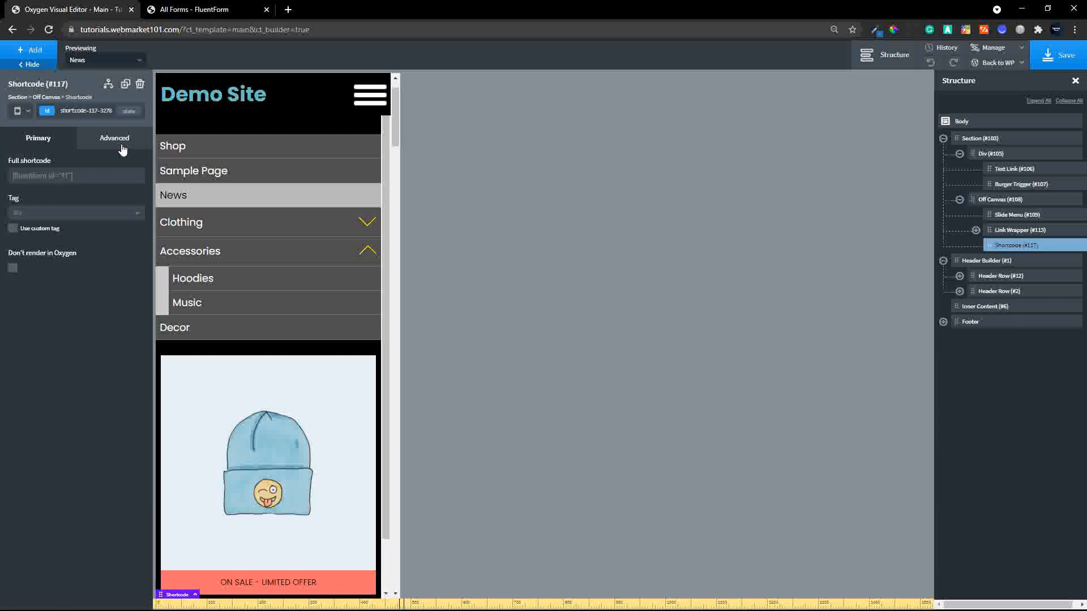
scroll(274, 407, "down", 8)
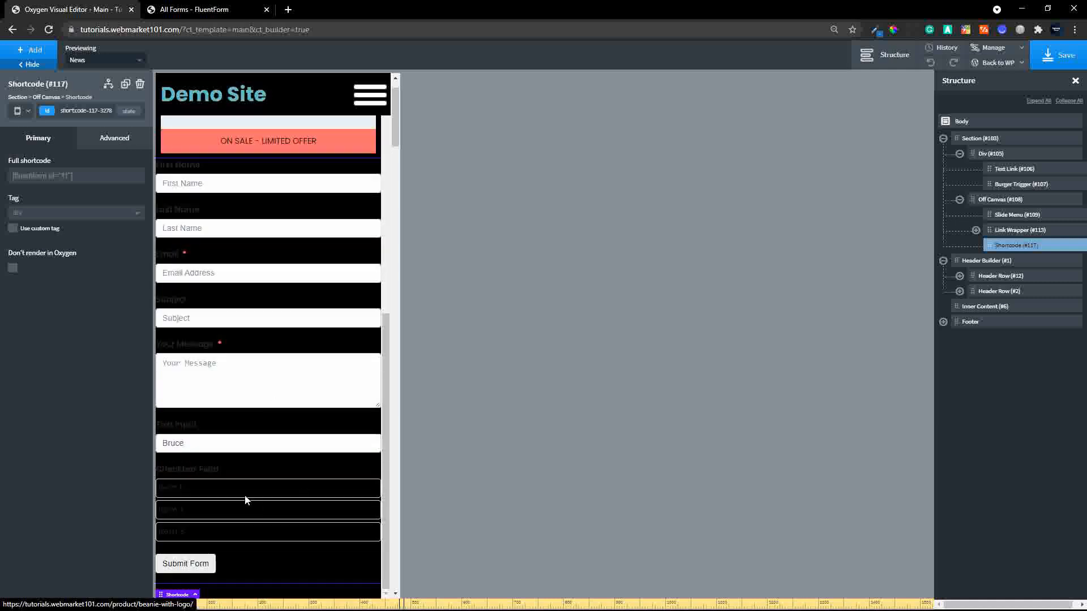
- Set the form shortcode element's background color to white, #ffffff
left_click(110, 142)
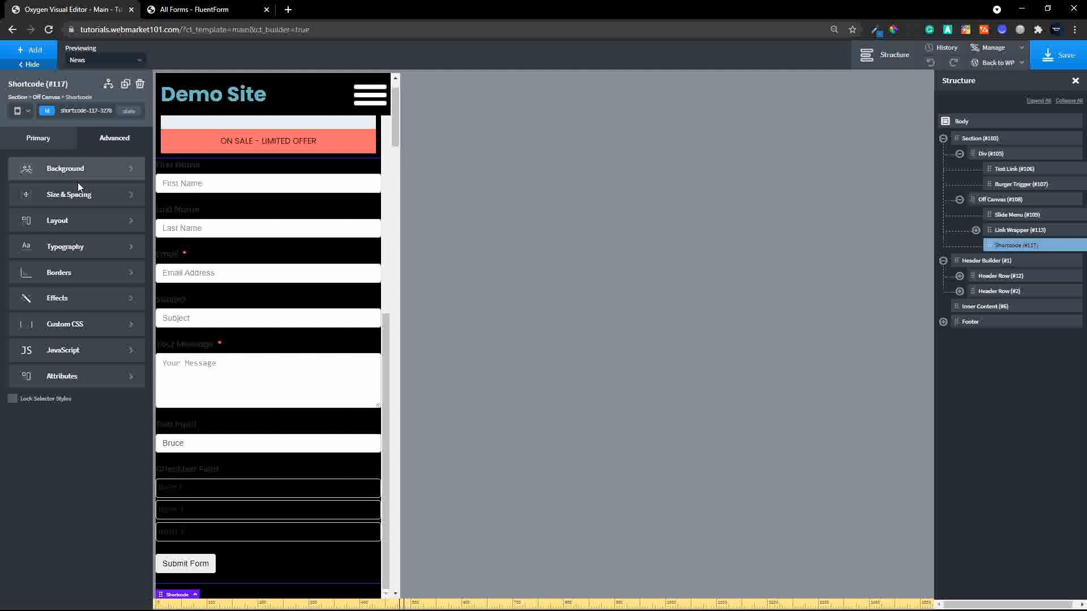
left_click(73, 170)
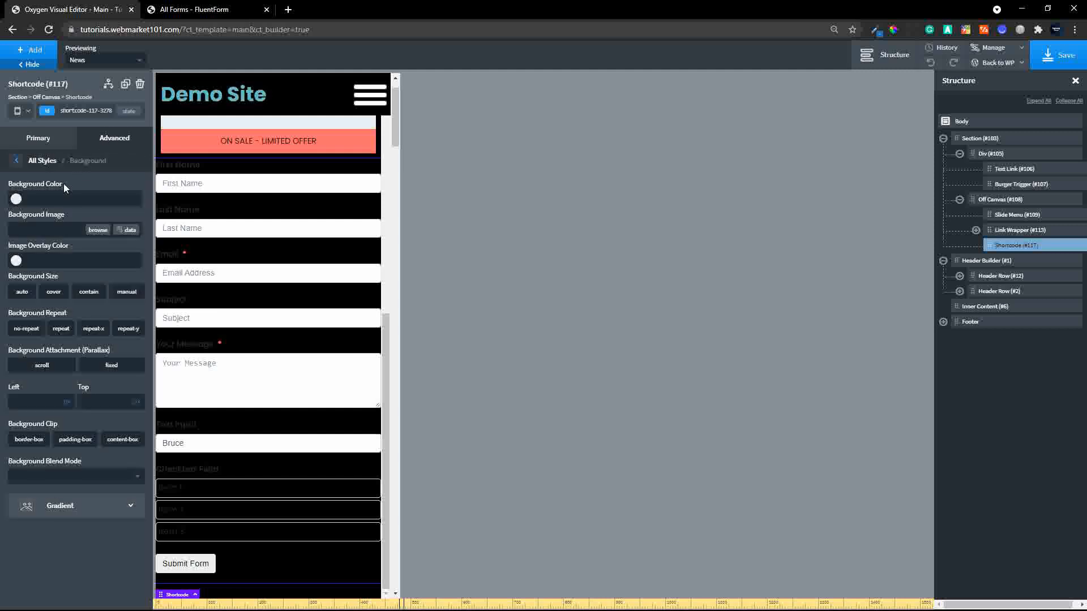
left_click(15, 199)
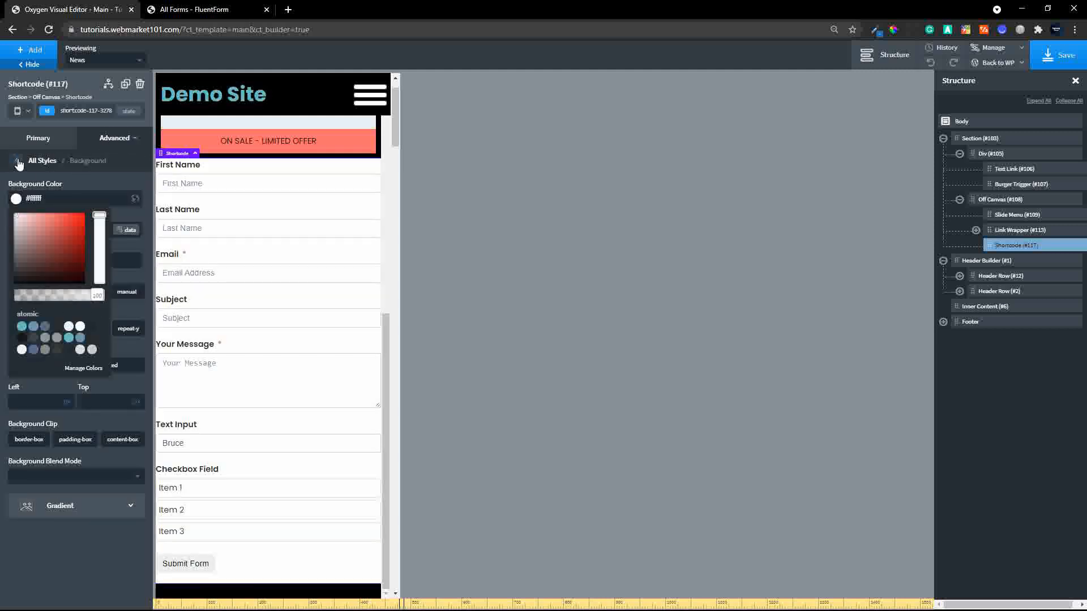
- Give the form shortcode element 15 px of padding on all sides
left_click(18, 161)
left_click(86, 196)
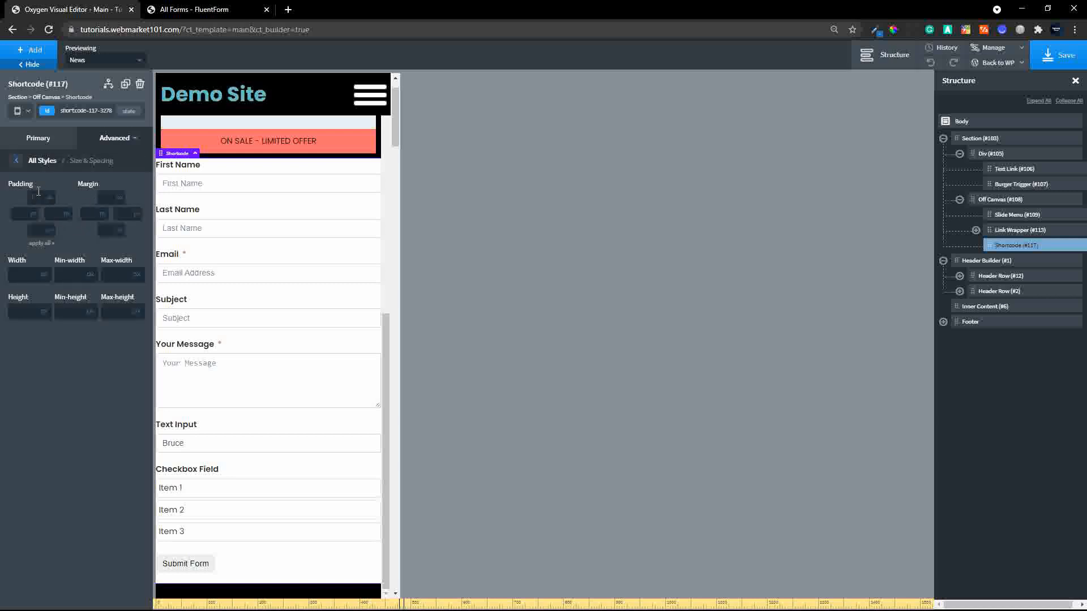
type("10")
type("5")
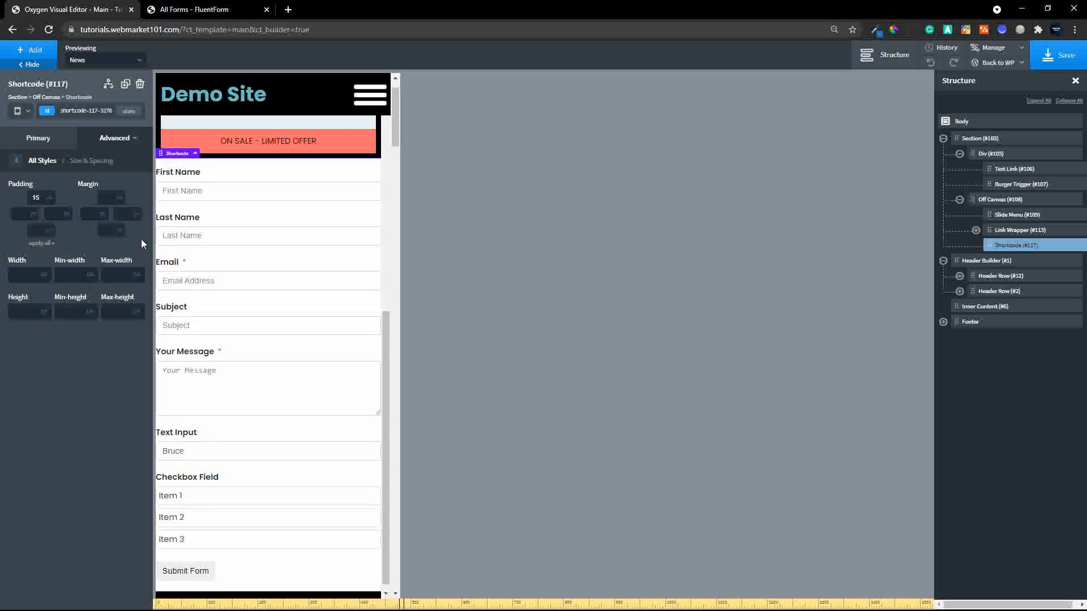
left_click(41, 243)
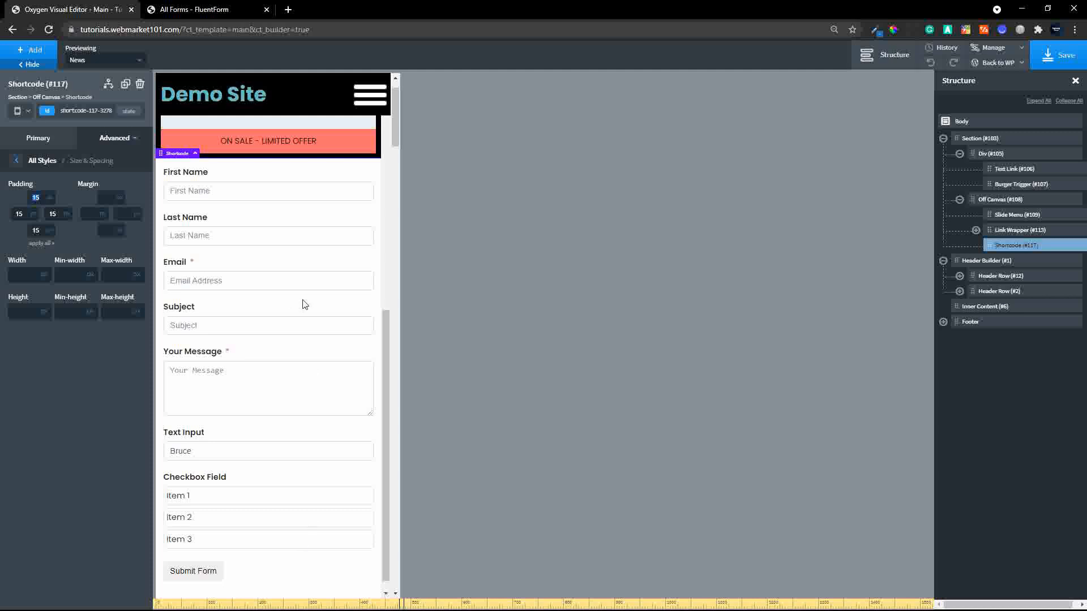
- Save the template, then open and close the off-canvas menu on the live site's front page at desktop width
scroll(305, 304, "up", 5)
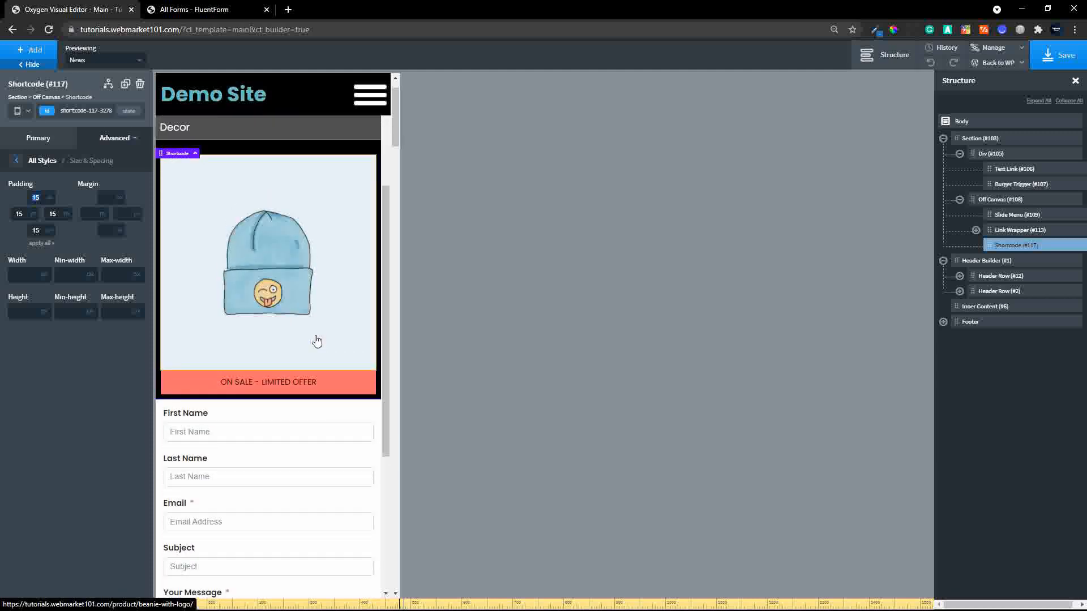
scroll(316, 340, "up", 2)
scroll(381, 287, "up", 1)
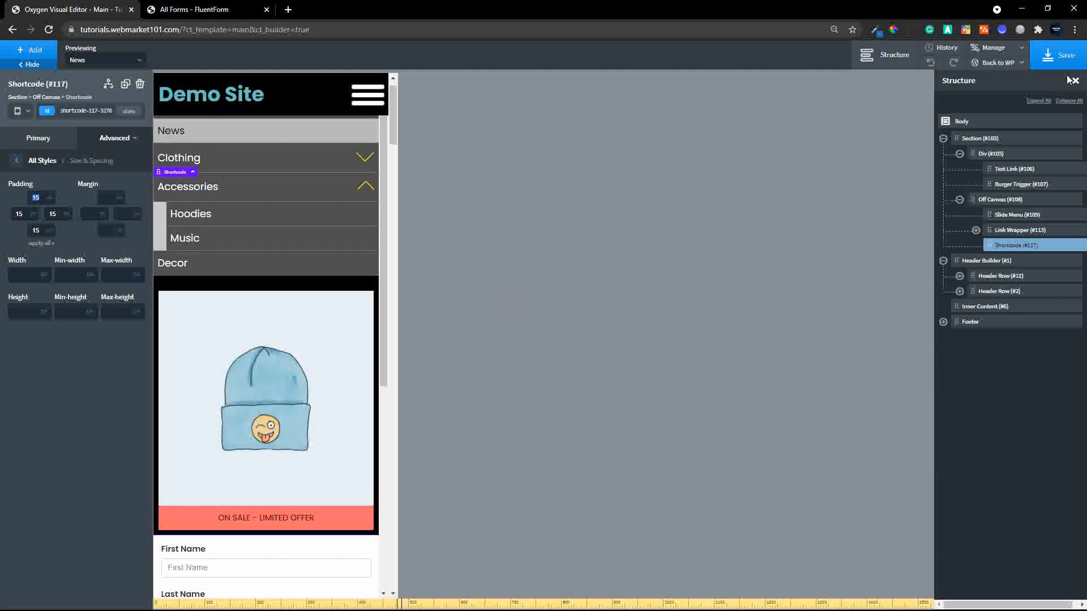
left_click(1061, 57)
left_click(215, 9)
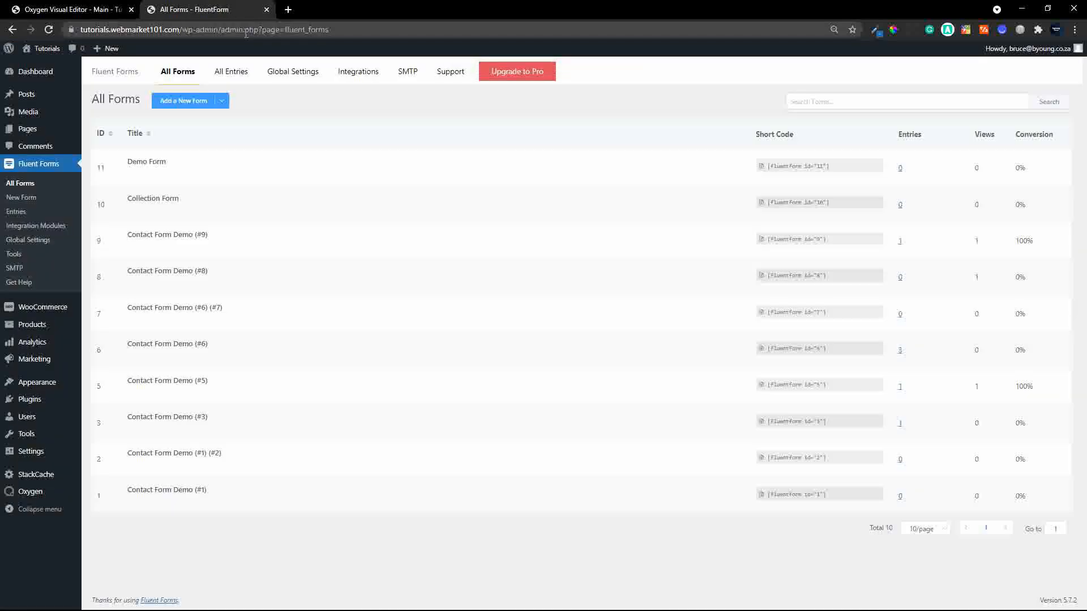
mouse_move(47, 58)
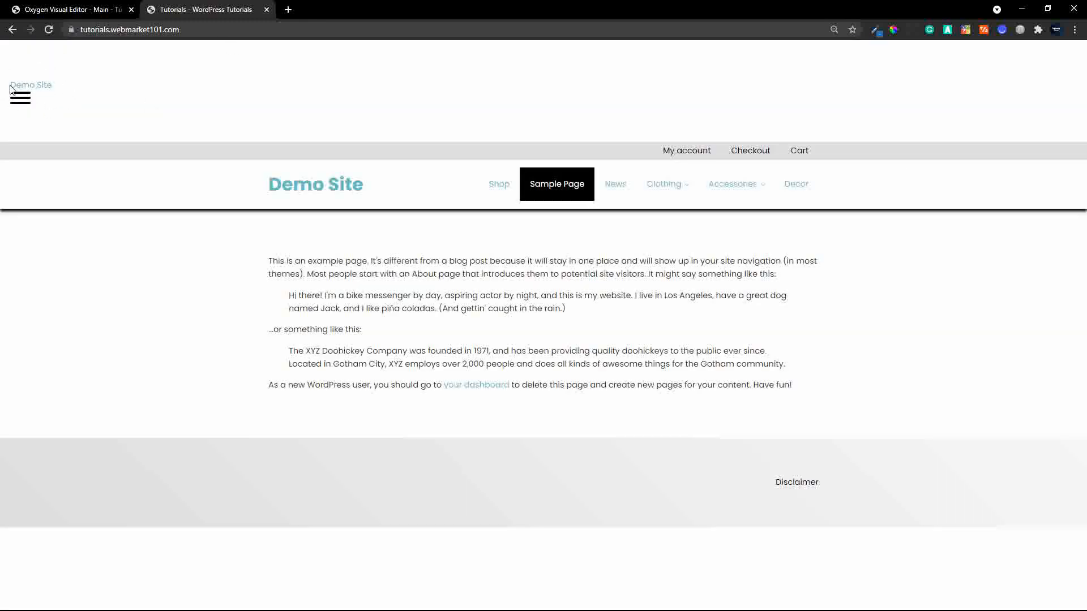
left_click(20, 99)
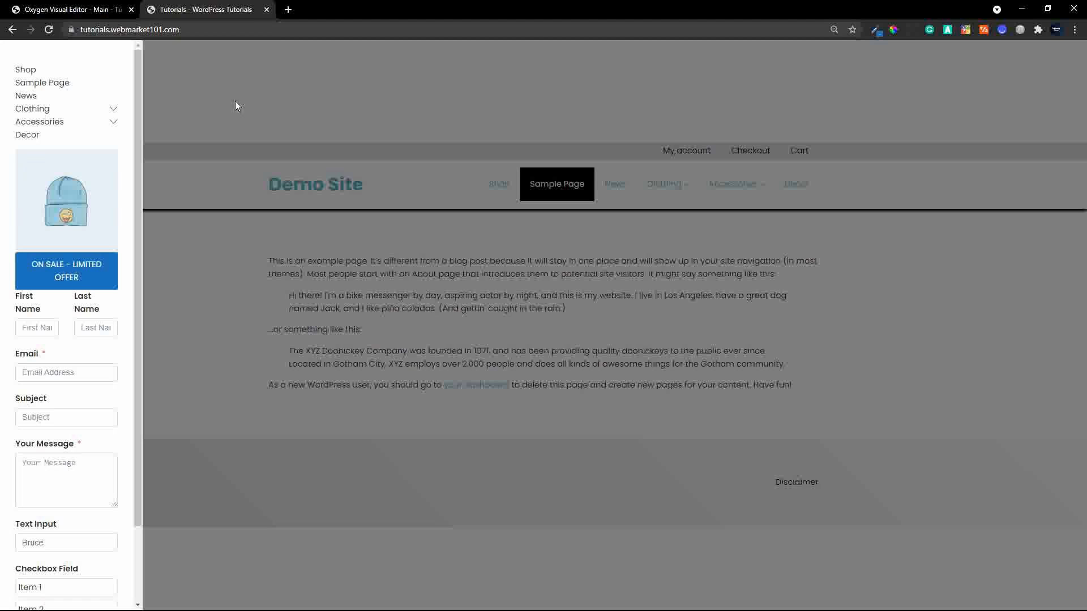
left_click(236, 102)
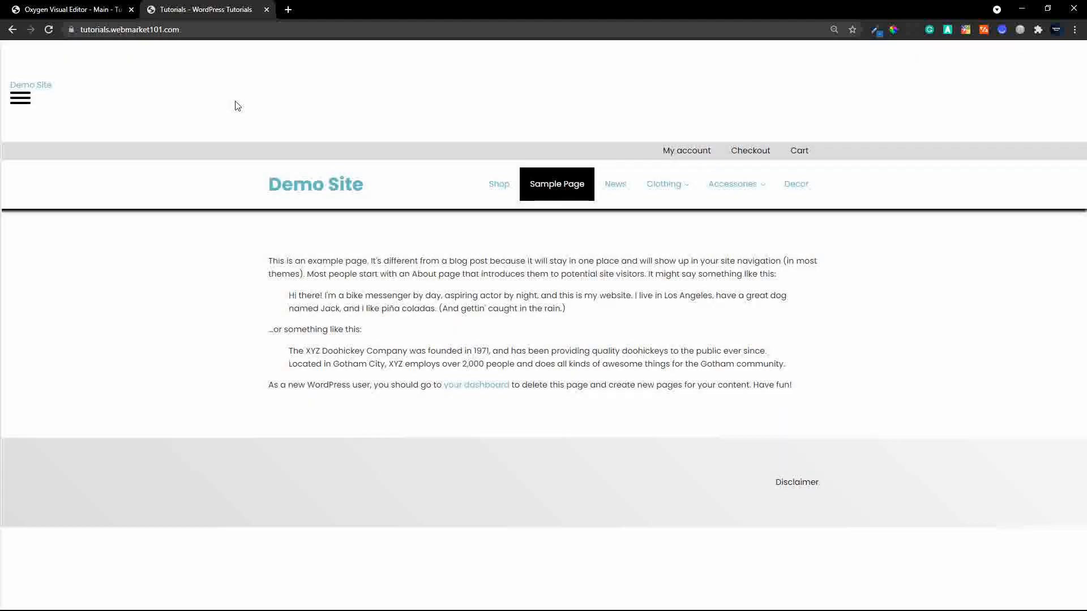
- Back in the Oxygen editor, set the off-canvas menu section's display to flex for screens less than 768px wide
left_click(77, 12)
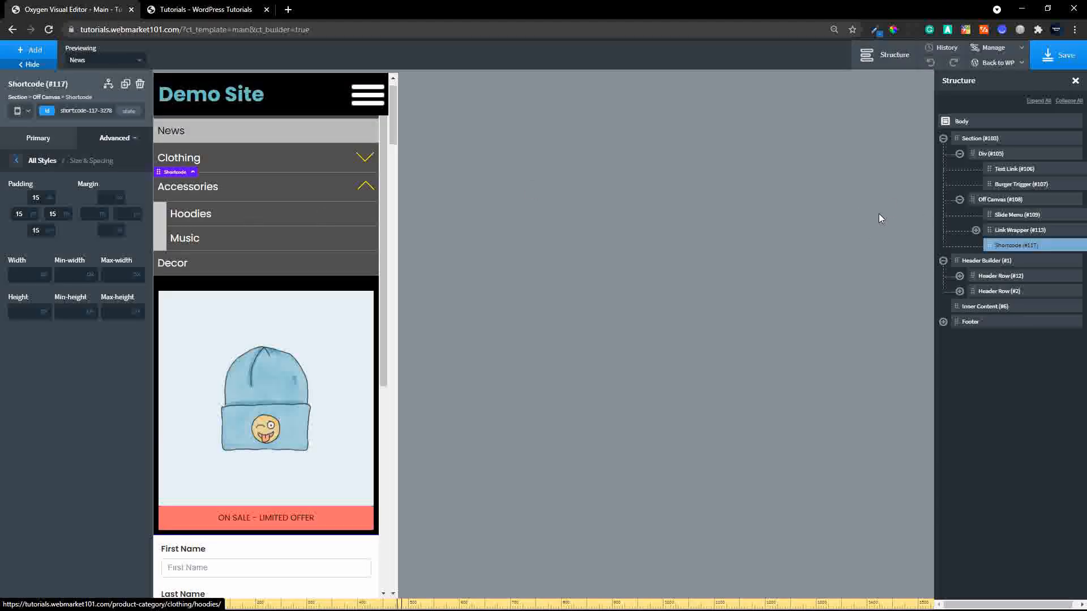
left_click(999, 144)
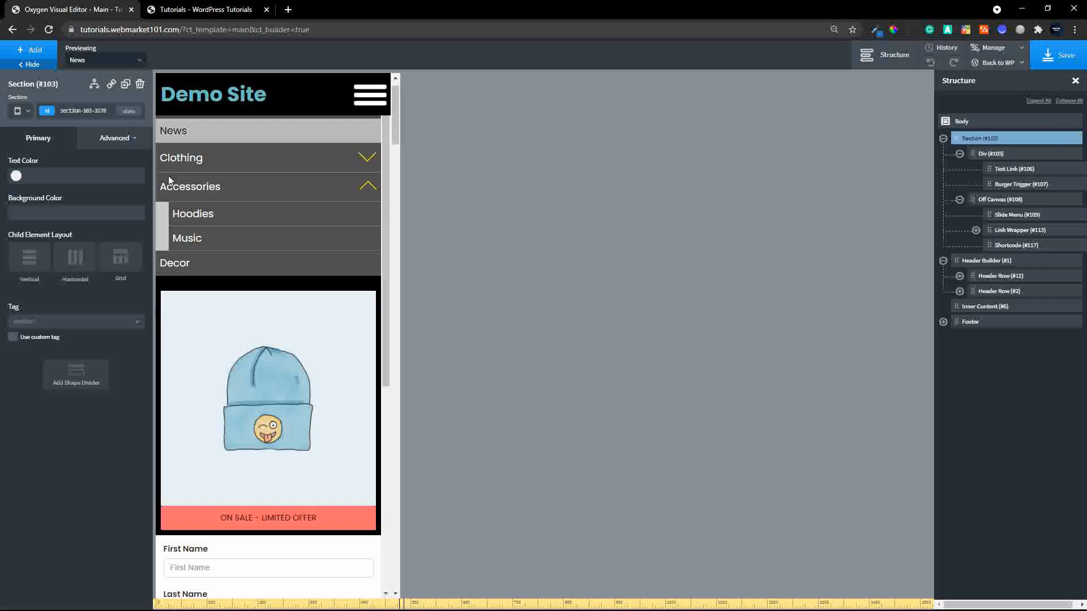
left_click(108, 138)
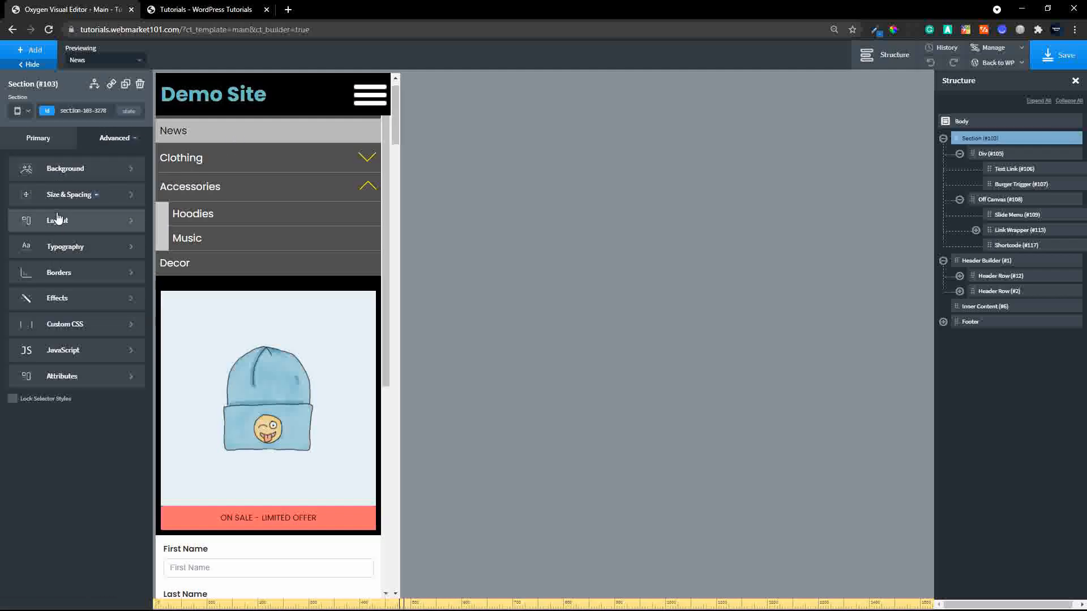
left_click(35, 218)
left_click(18, 199)
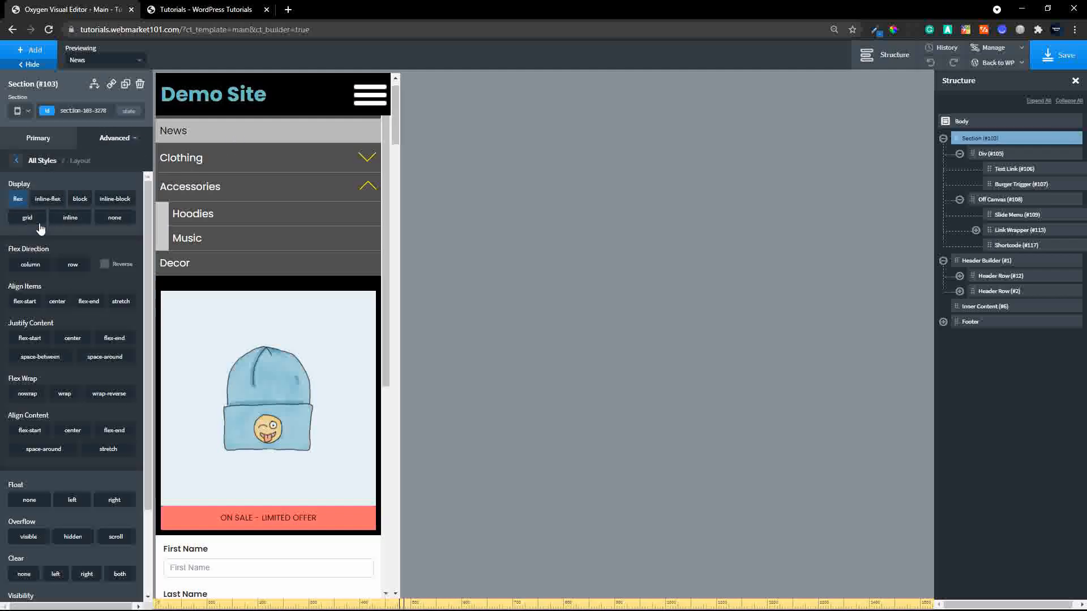
- Hide the off-canvas menu section by default by setting its display to none for all devices
left_click(20, 111)
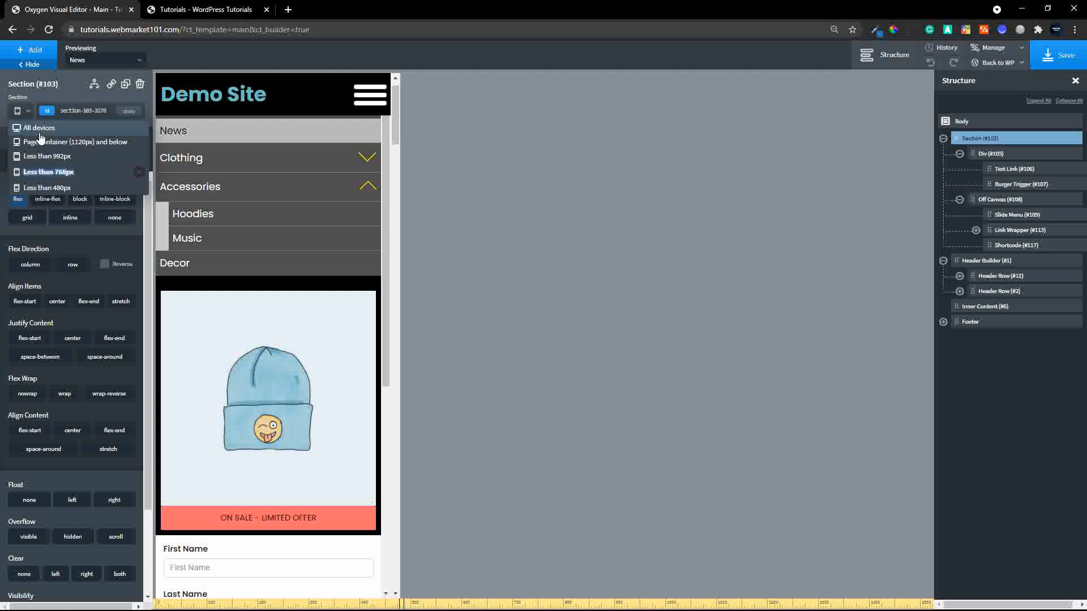
left_click(43, 134)
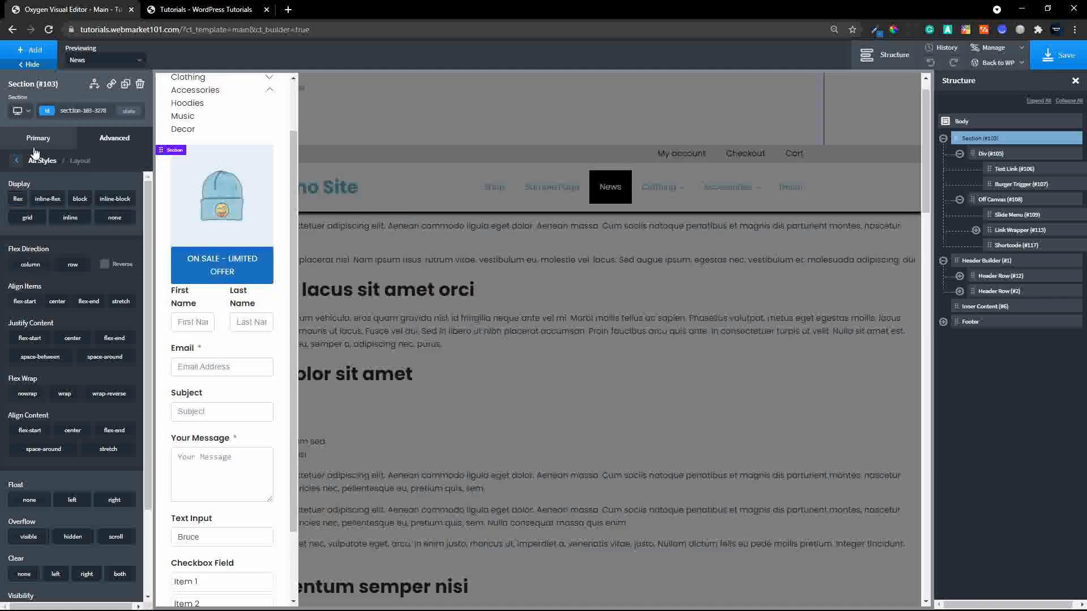
left_click(112, 219)
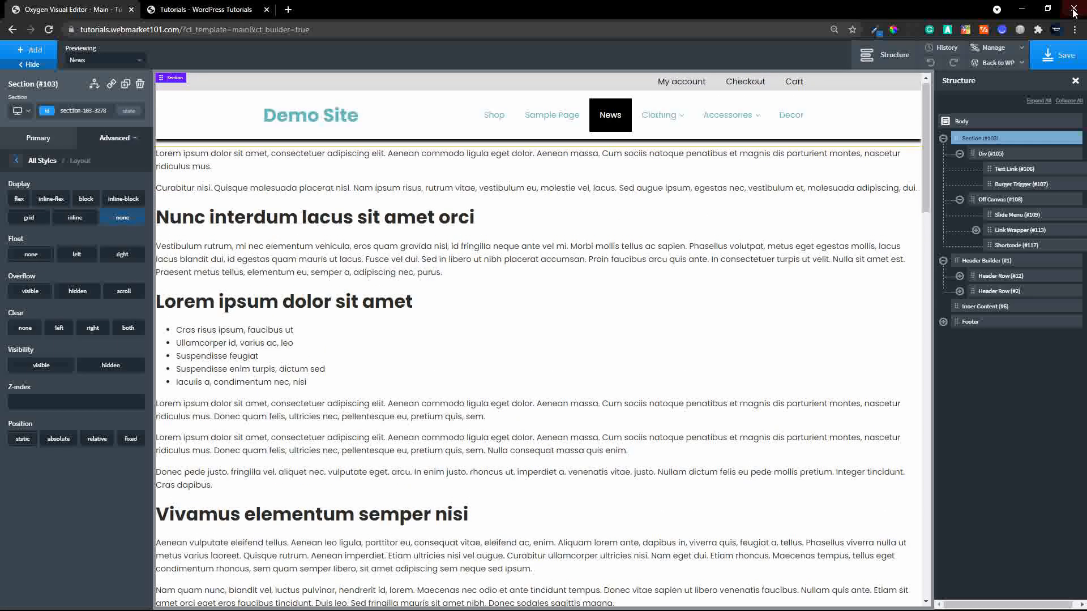
- Save the template and reload the live site's front page at desktop width
left_click(1054, 54)
left_click(208, 11)
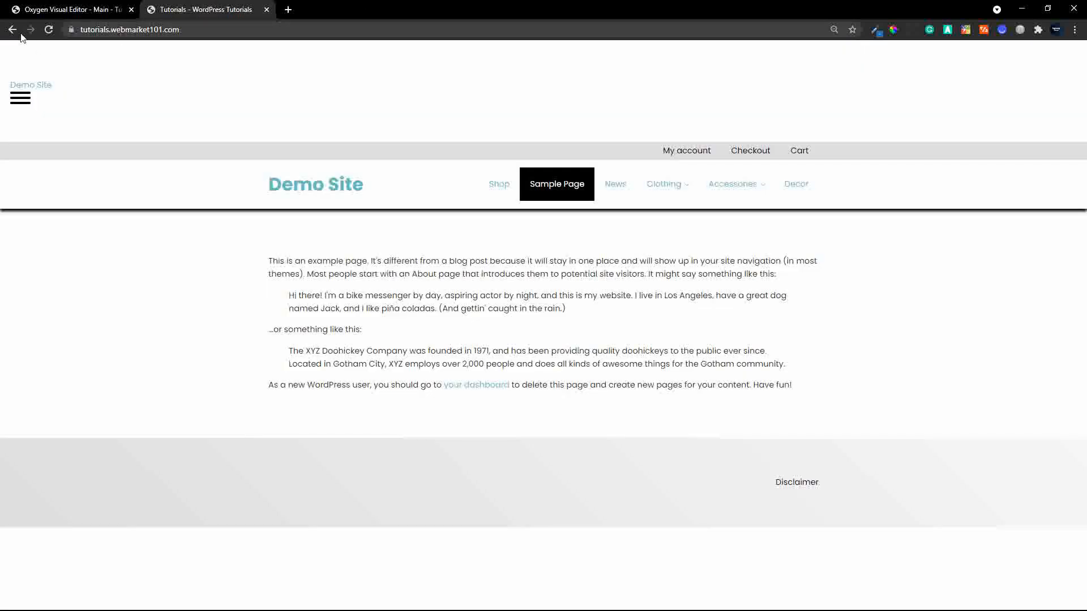
left_click(50, 31)
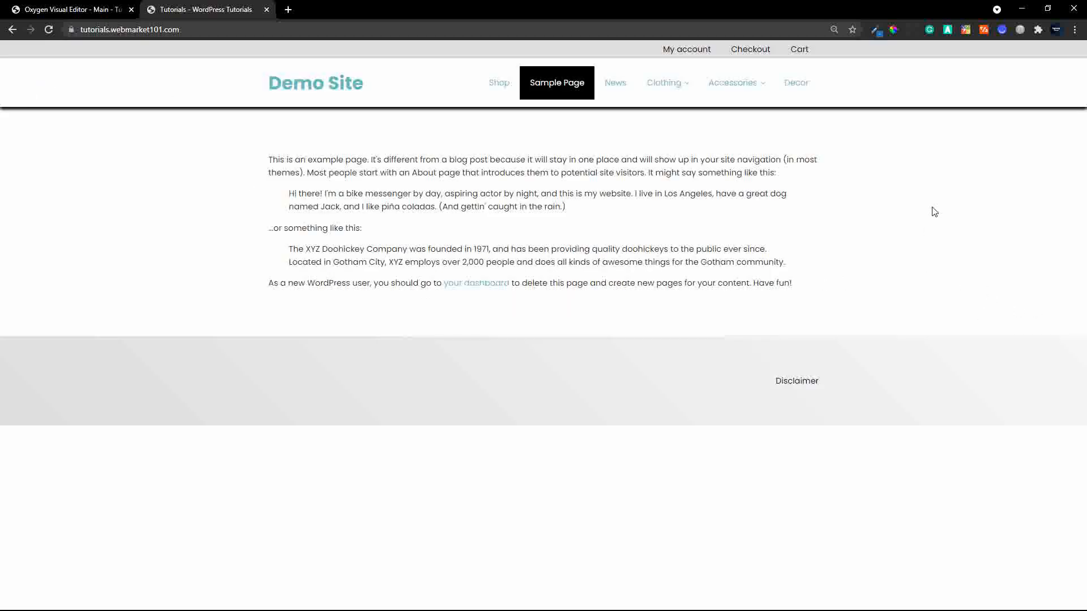
- Inspect the live page in the browser's iPhone 6/7/8 Plus preview, open the off-canvas menu, and expand and collapse the Accessories submenu
right_click(935, 212)
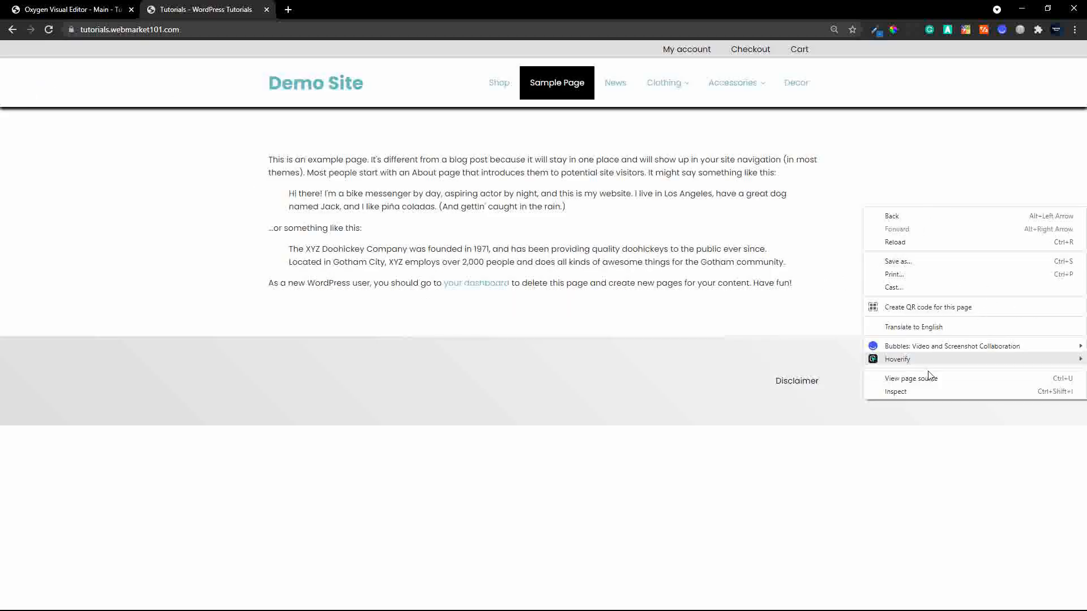
right_click(947, 272)
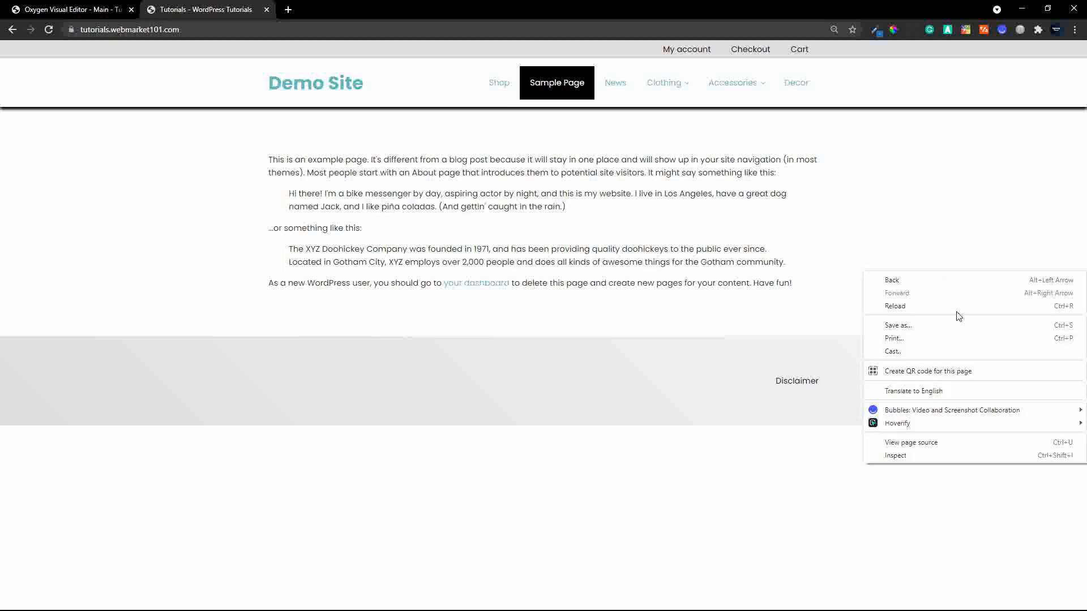
left_click(927, 457)
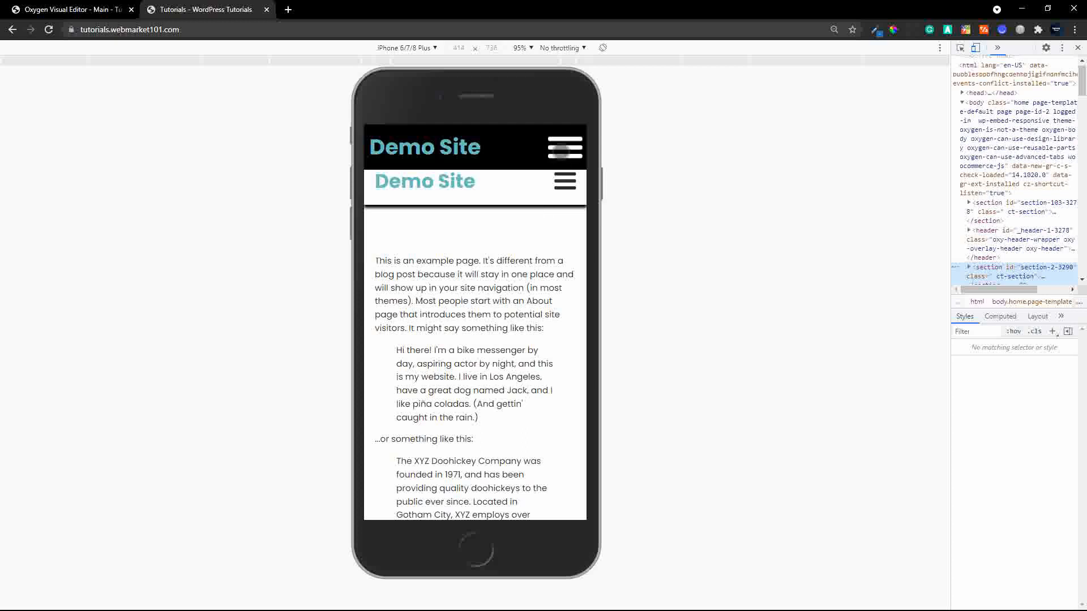
left_click(561, 149)
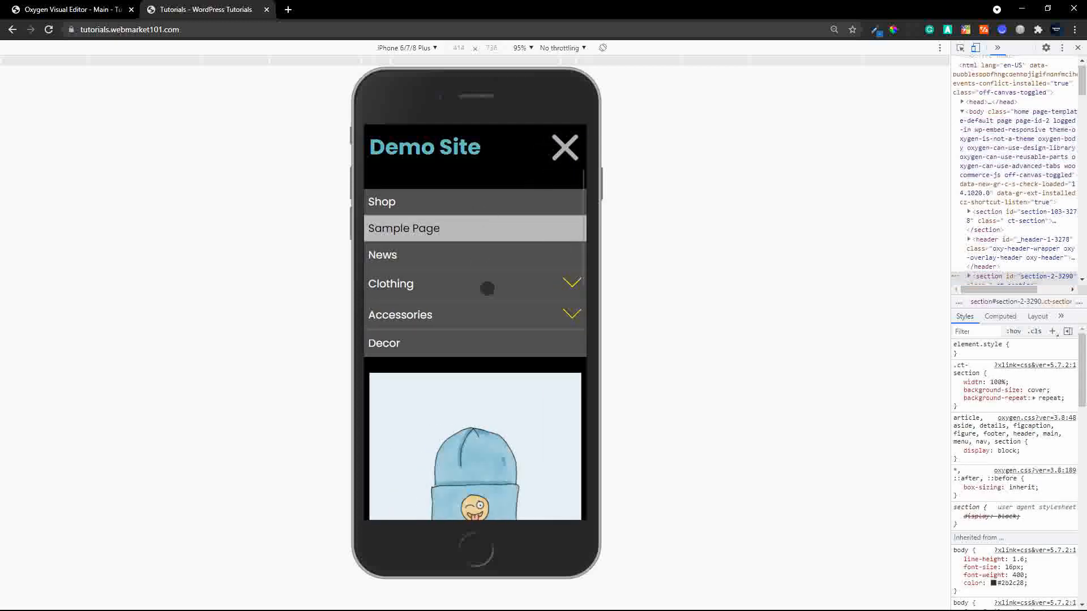
left_click(573, 316)
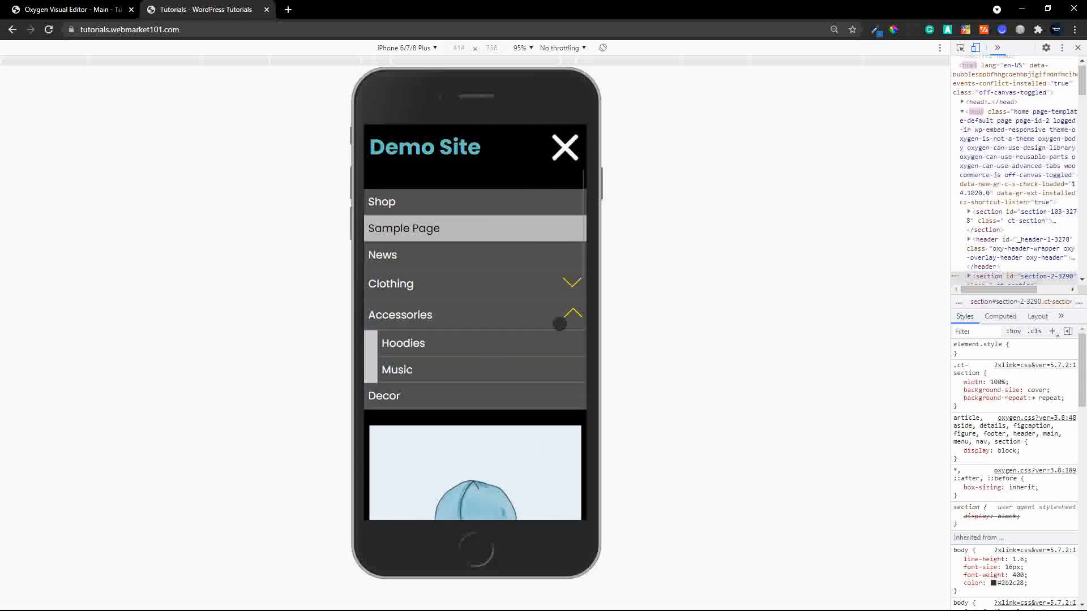
left_click(573, 315)
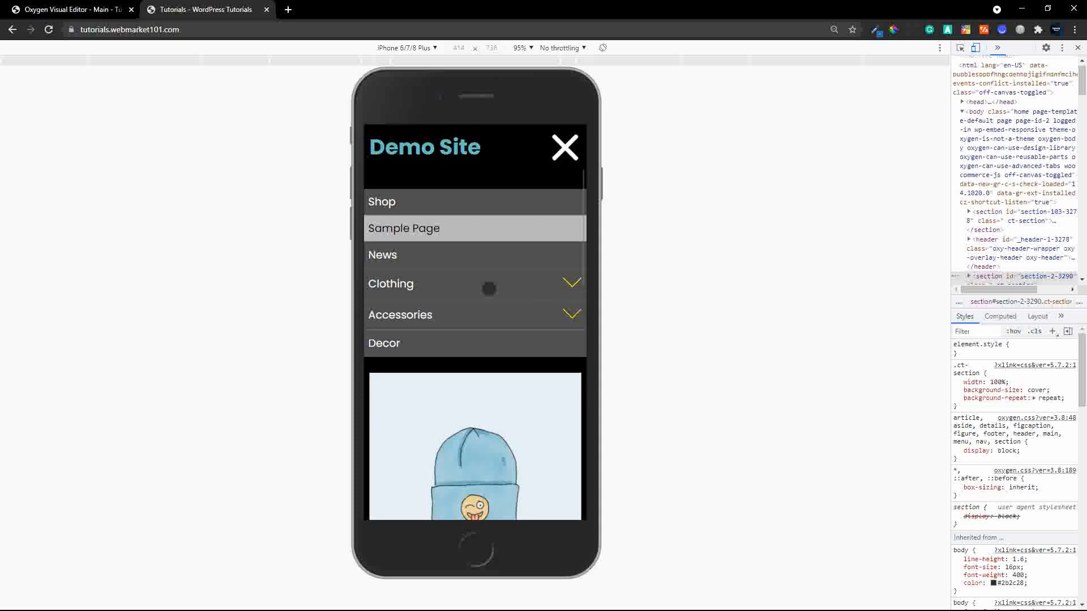
- Test the embedded form in the mobile menu by toggling Item 1 and Item 2 and entering the text and message fields
scroll(488, 289, "down", 5)
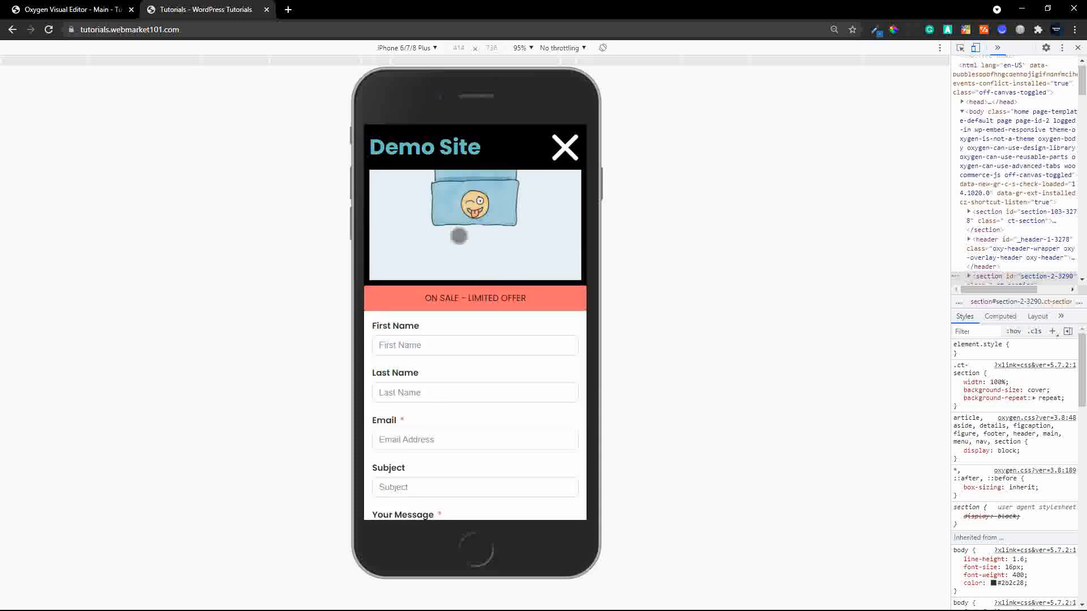
scroll(442, 251, "down", 4)
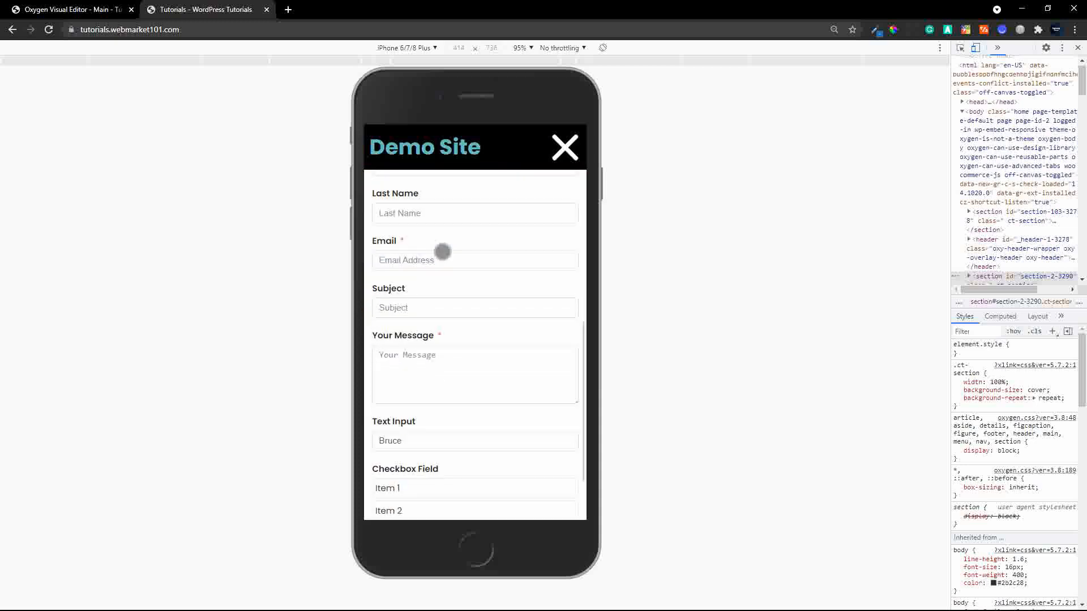
scroll(442, 252, "down", 2)
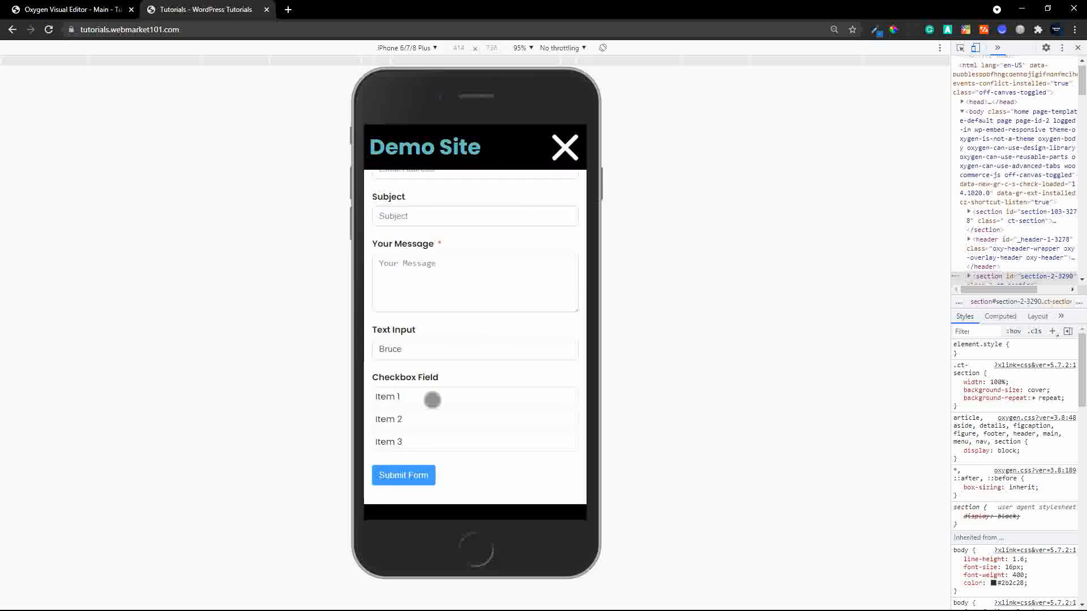
left_click(410, 419)
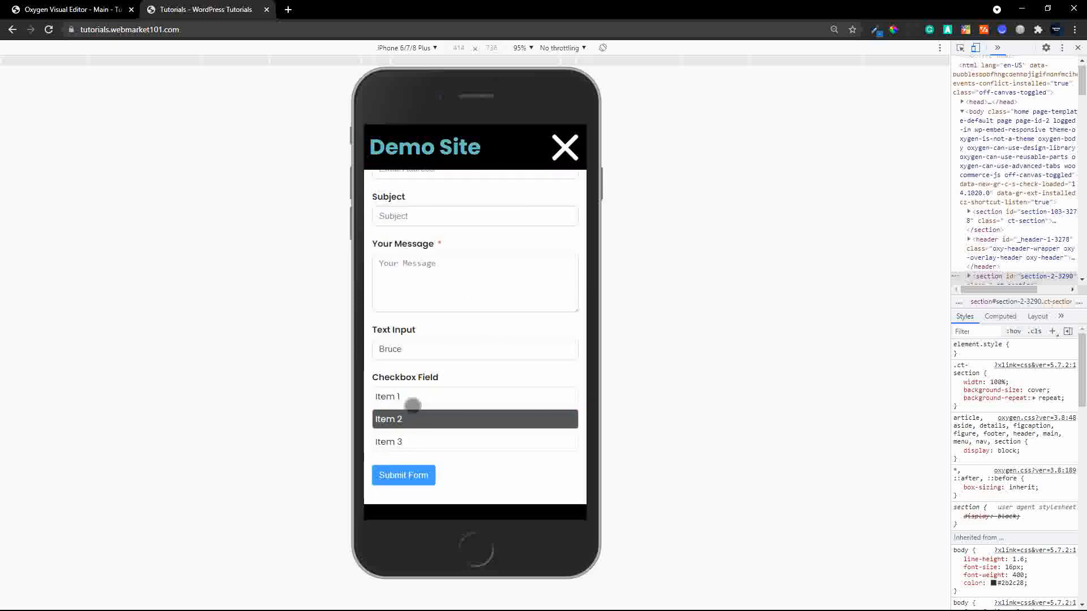
left_click(406, 403)
left_click(398, 420)
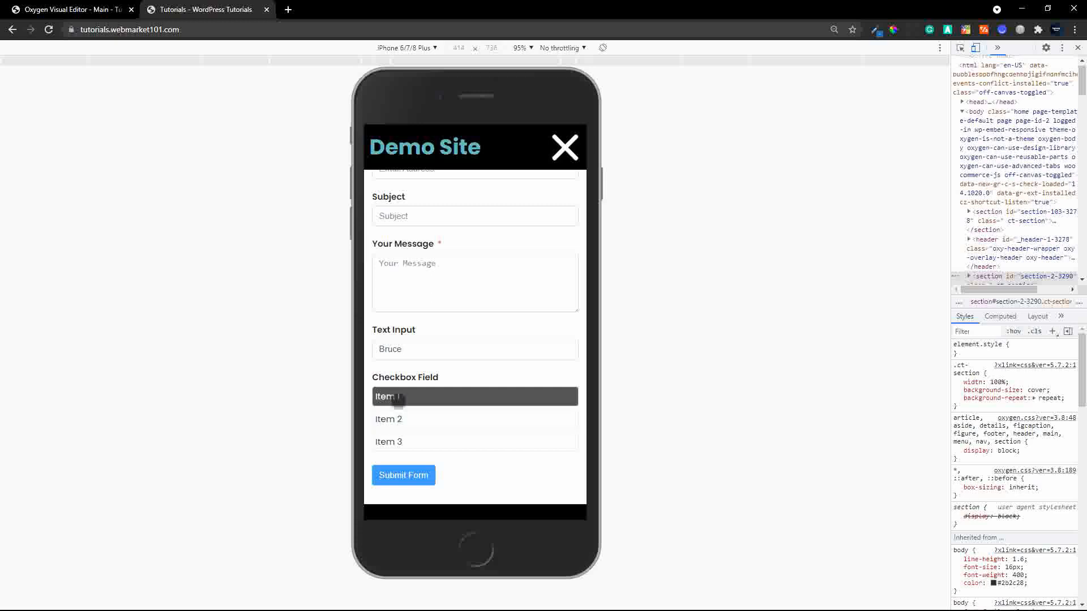
left_click(399, 398)
left_click(391, 349)
left_click(494, 296)
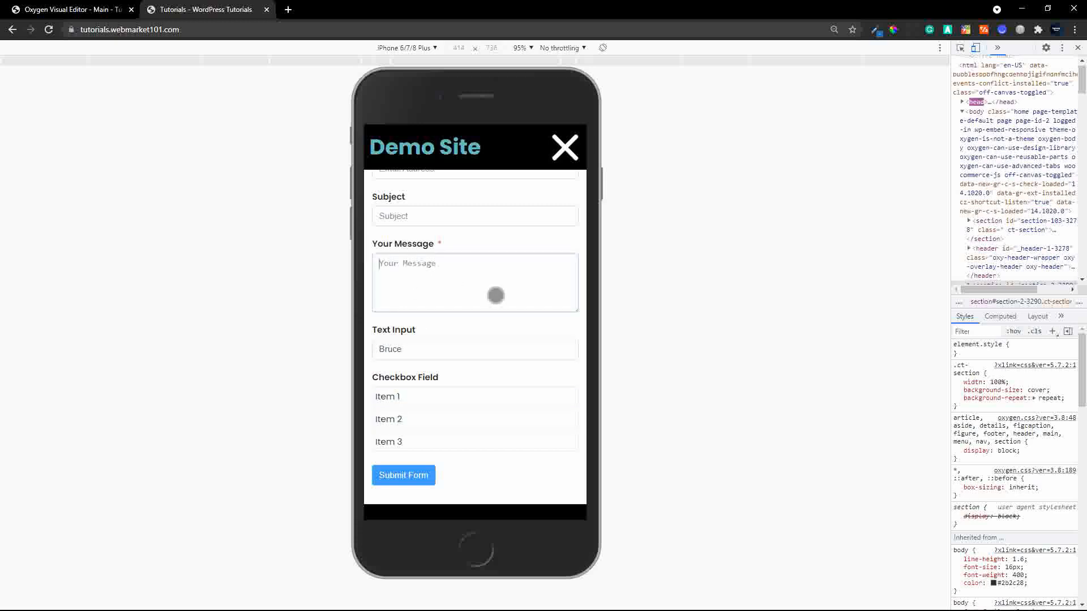
scroll(495, 306, "up", 5)
scroll(495, 307, "up", 5)
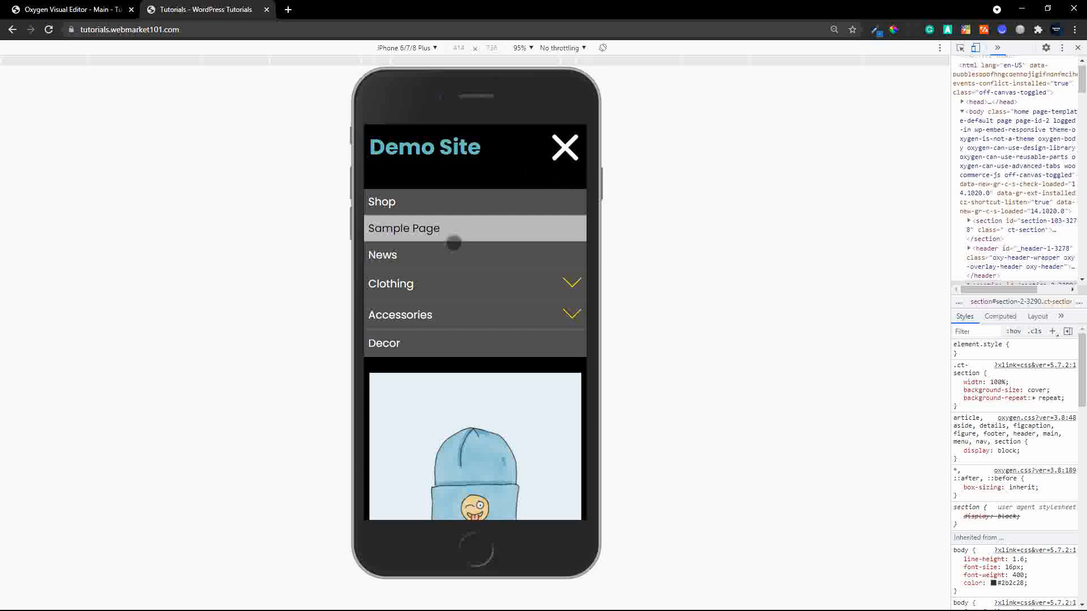
- Close the off-canvas menu in the mobile preview, reopen it, and close it again
left_click(564, 152)
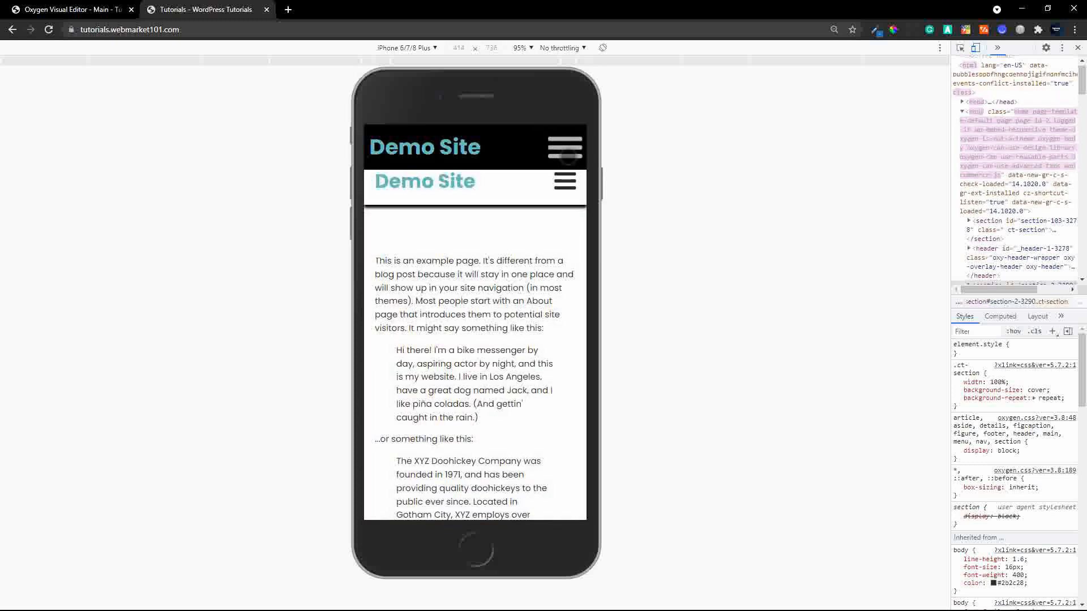
left_click(566, 153)
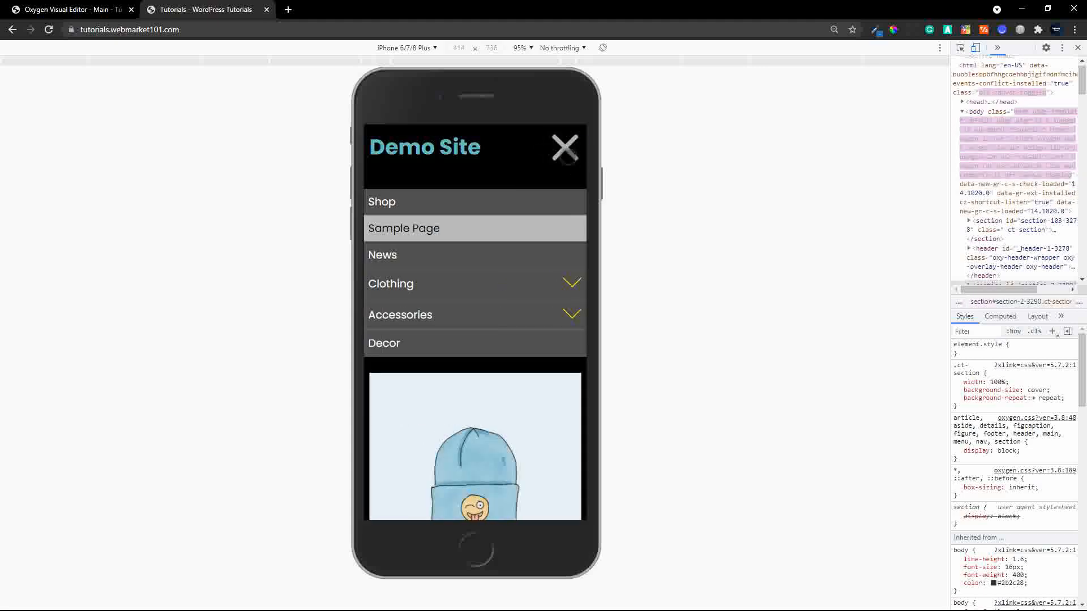
left_click(566, 154)
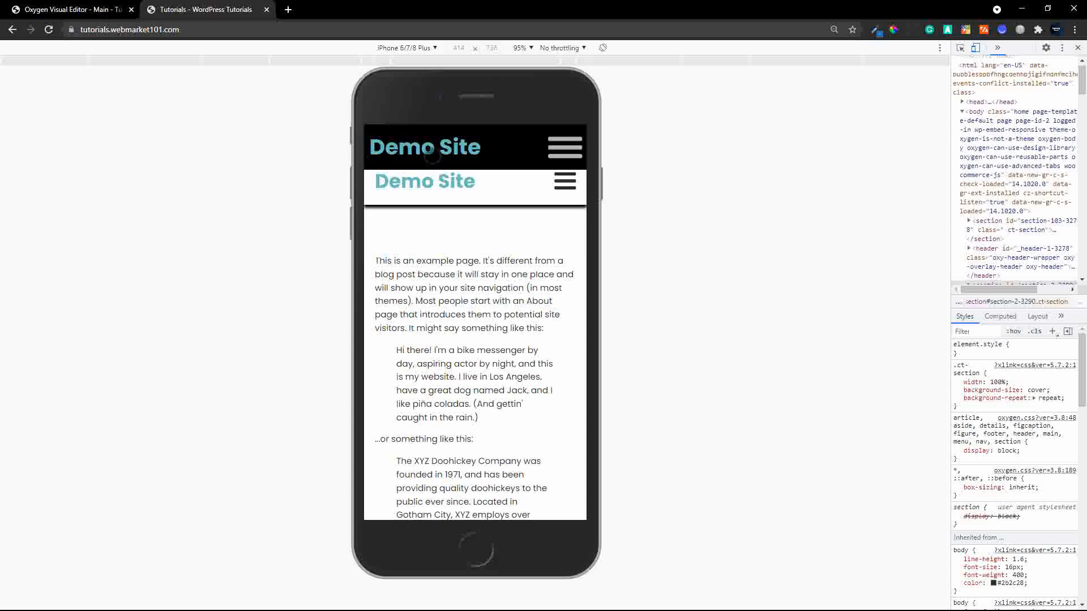
- In Oxygen's less-than-768px layout settings, move the fixed Div holding the site title and burger trigger to the bottom of the mobile screen
left_click(71, 17)
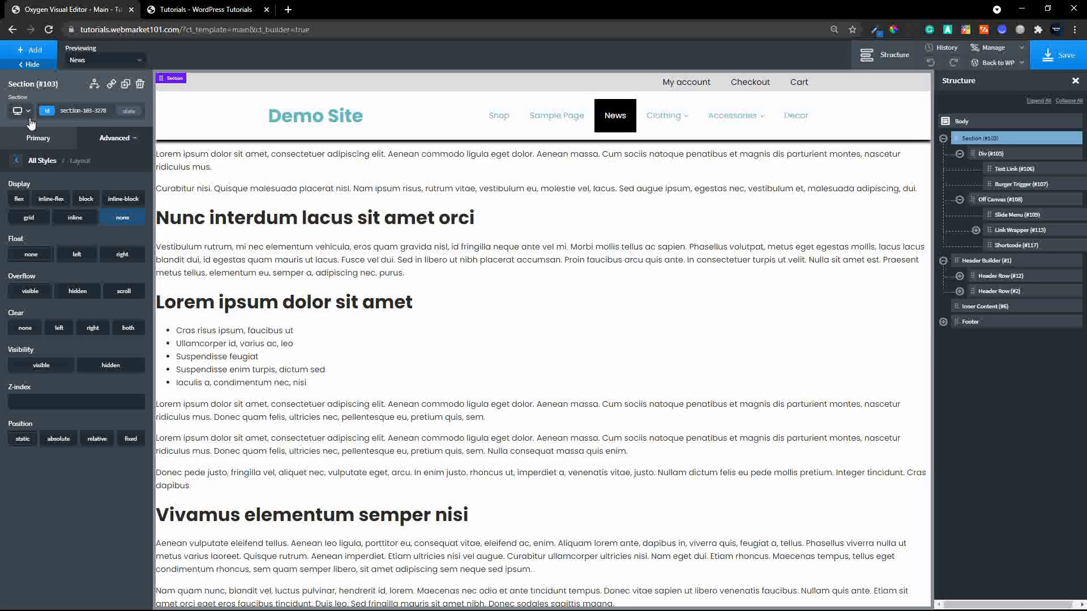
left_click(29, 113)
left_click(42, 168)
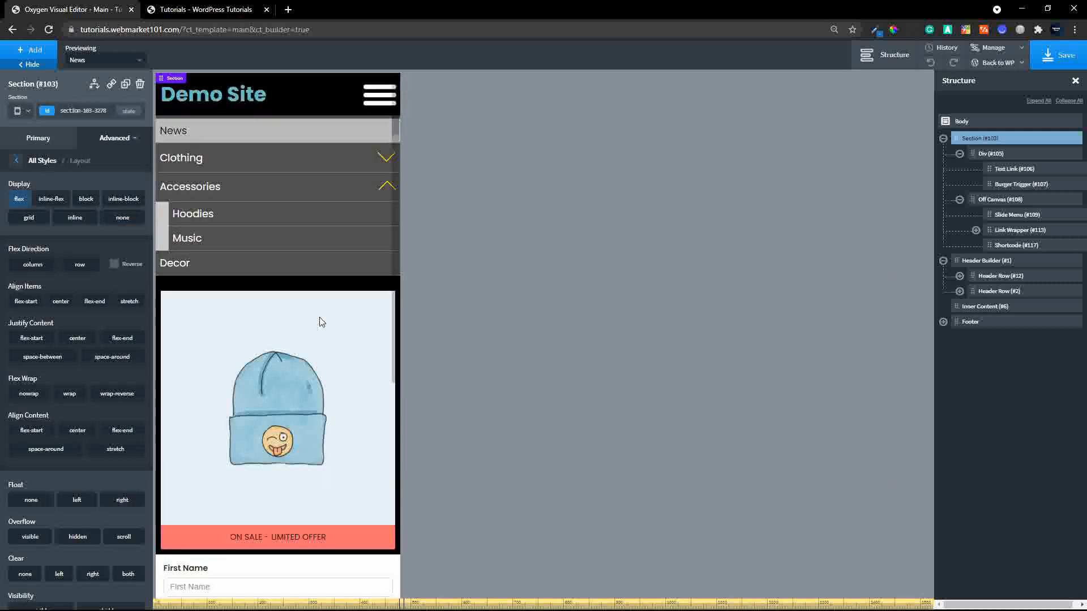
left_click(15, 164)
left_click(68, 219)
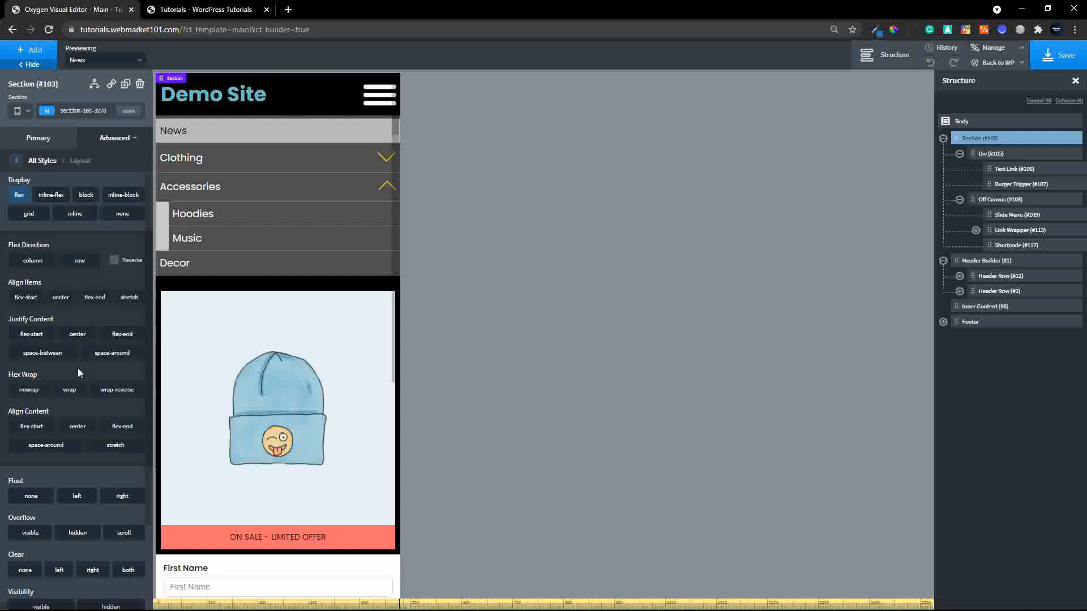
scroll(79, 534, "down", 2)
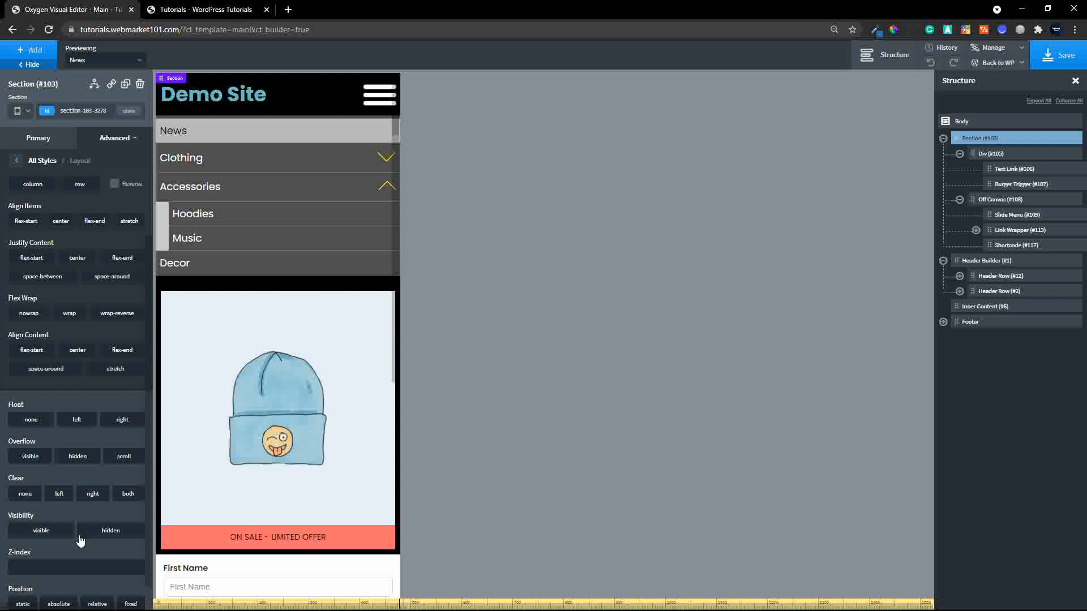
scroll(79, 541, "down", 1)
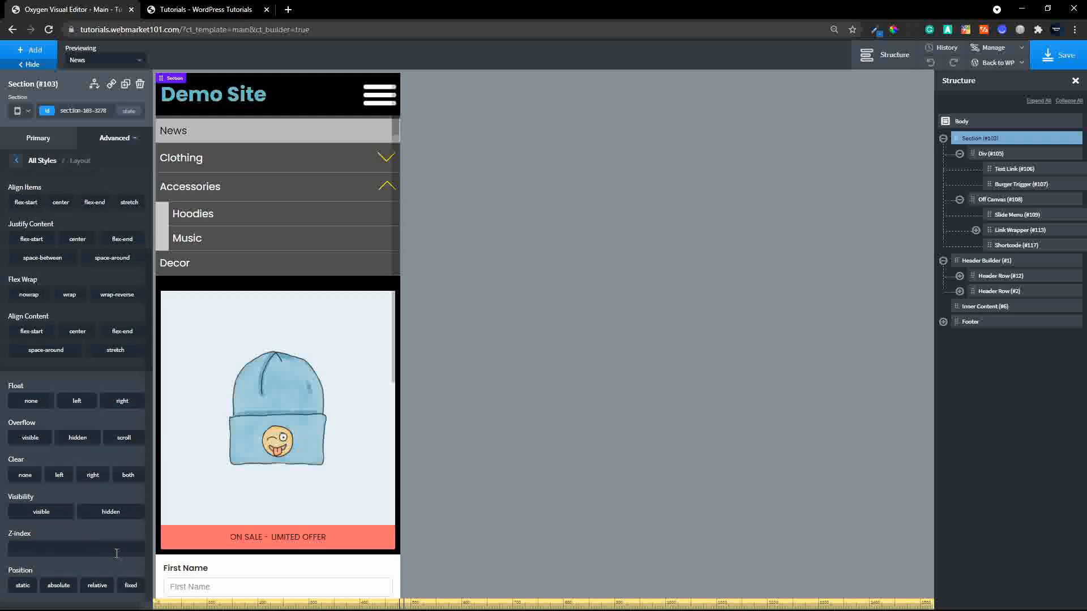
left_click(1001, 155)
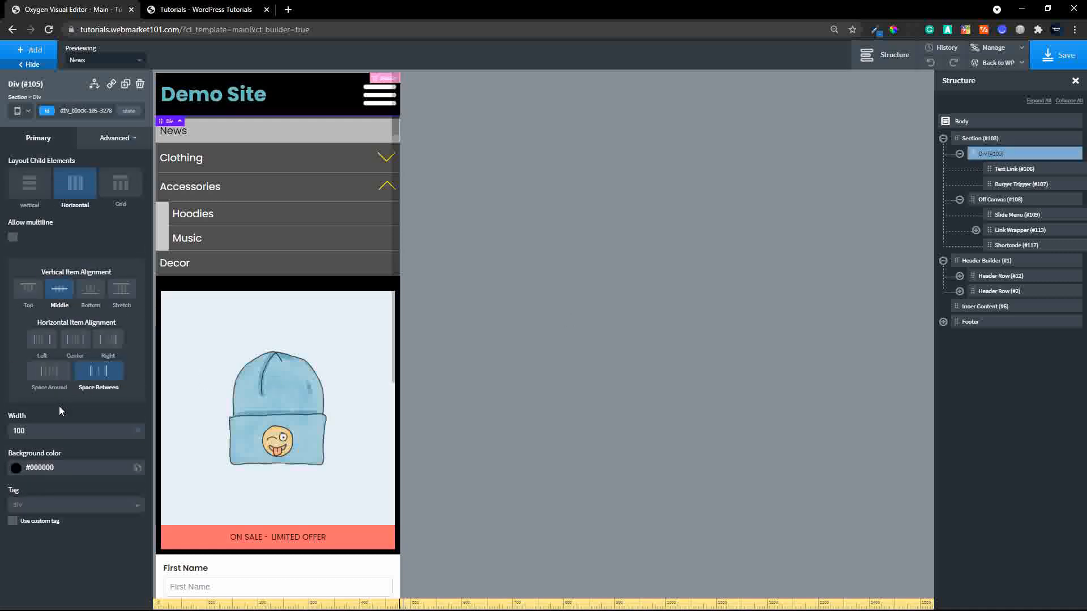
left_click(107, 145)
left_click(64, 226)
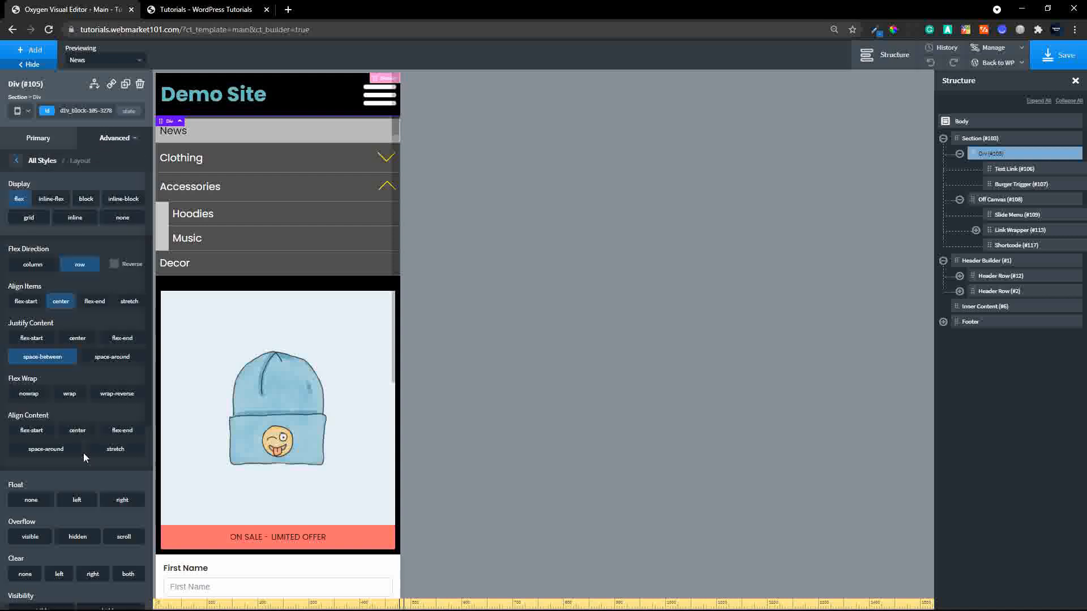
scroll(102, 509, "down", 5)
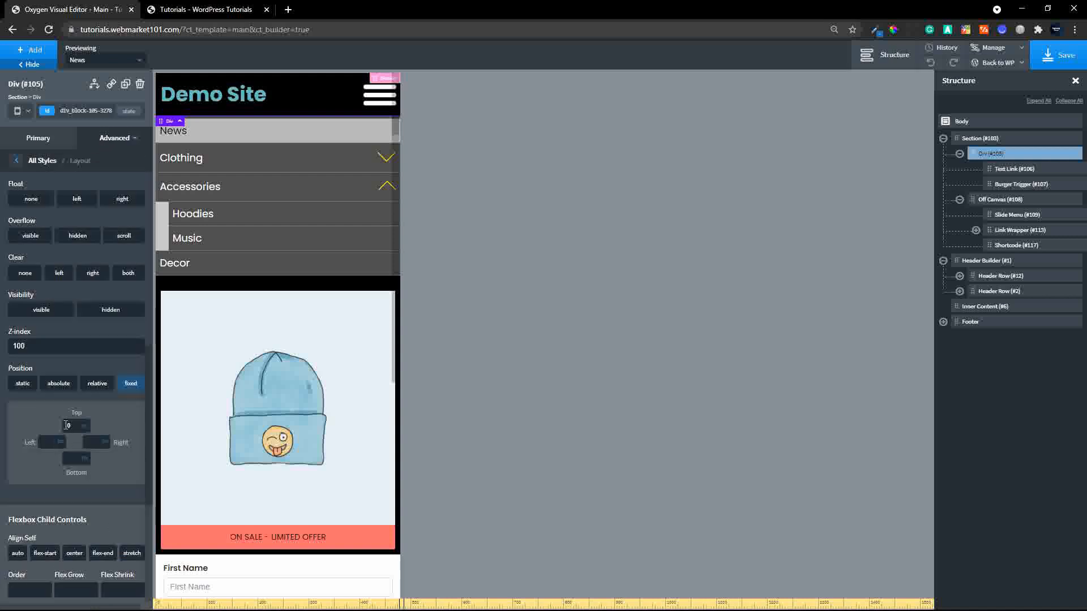
- Reload the live site's mobile preview and open the off-canvas menu from the bar at the bottom of the phone screen
left_click(205, 10)
left_click(49, 30)
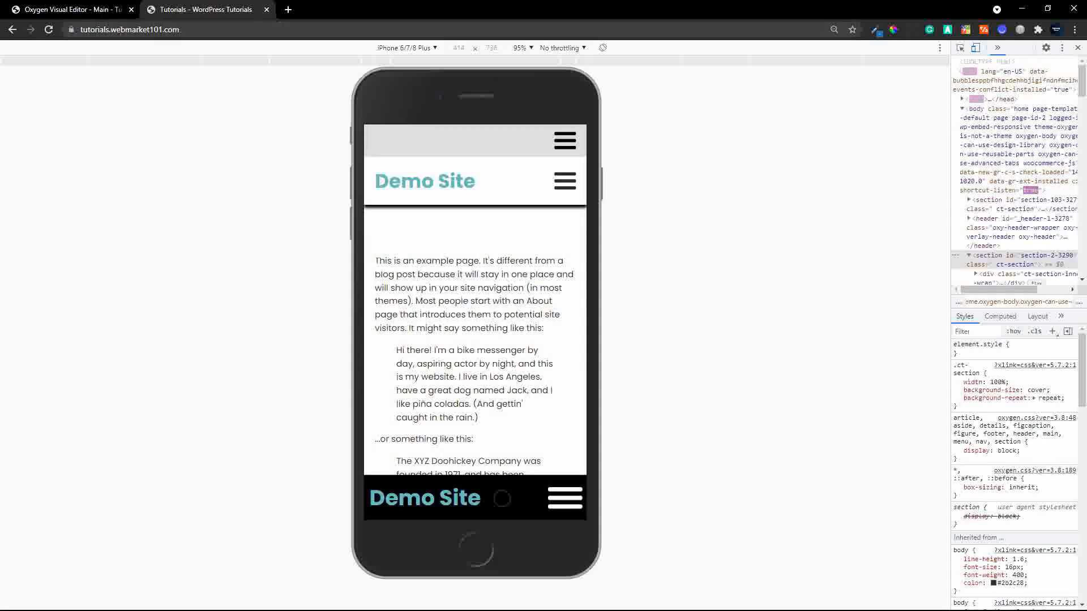
left_click(573, 511)
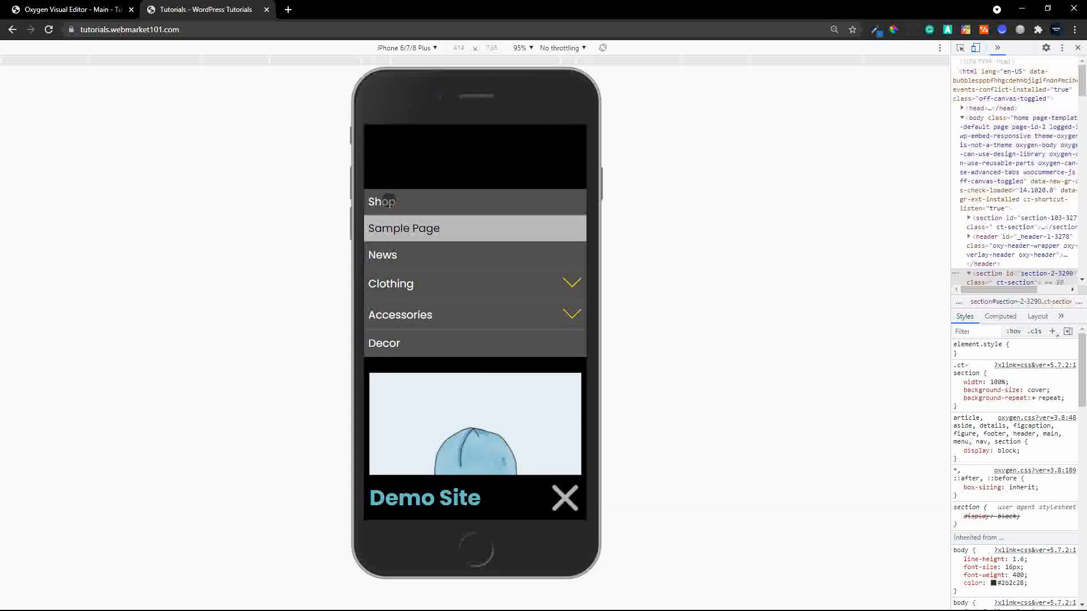
- Test the bottom bar in the mobile preview by closing and reopening the off-canvas menu and following the Demo Site title link
scroll(444, 272, "down", 10)
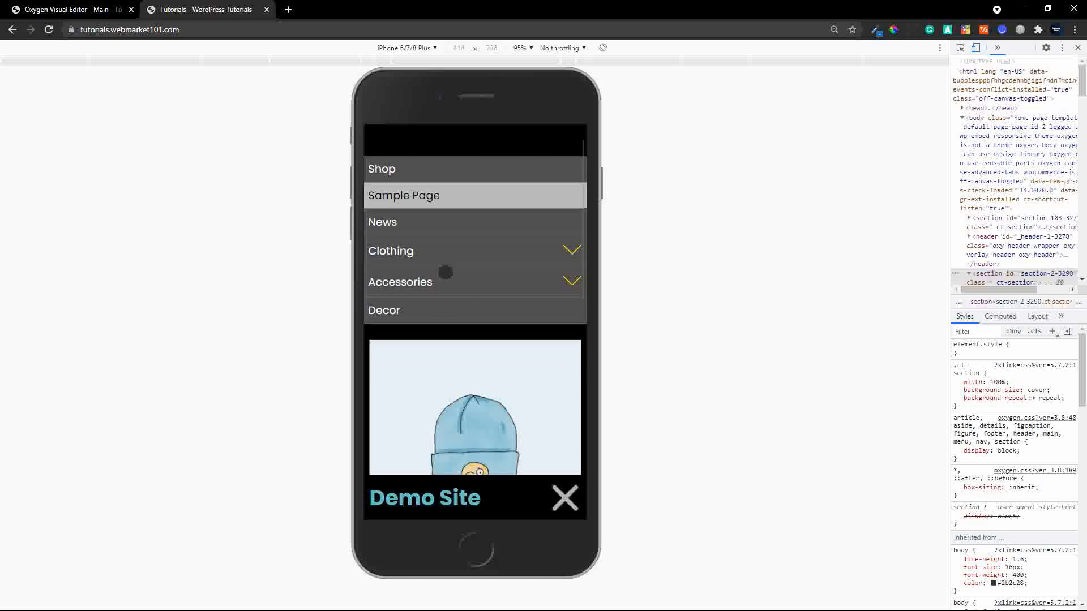
scroll(570, 396, "up", 10)
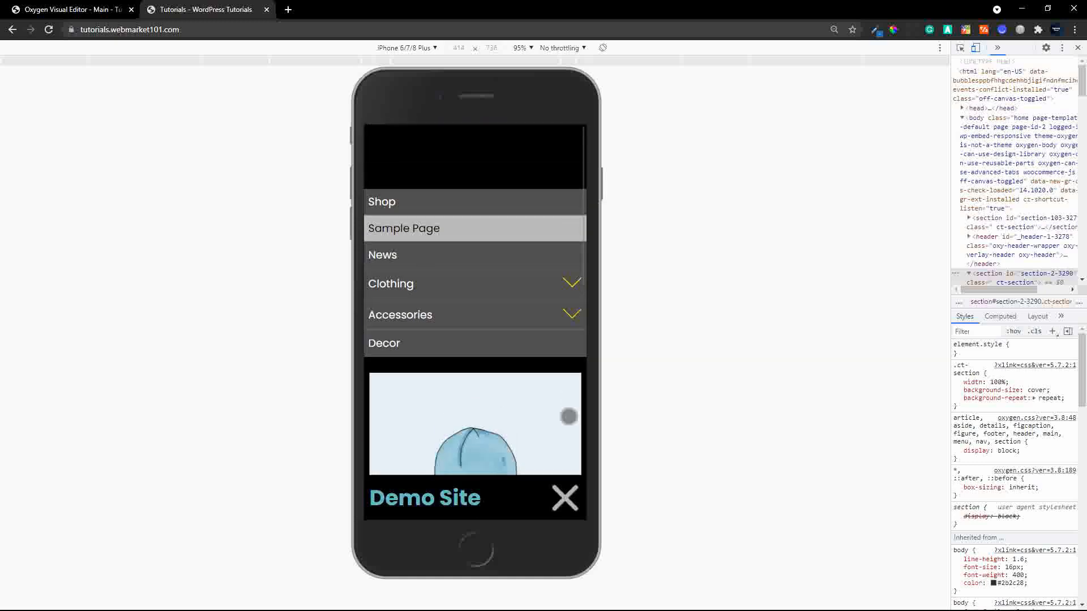
left_click(564, 498)
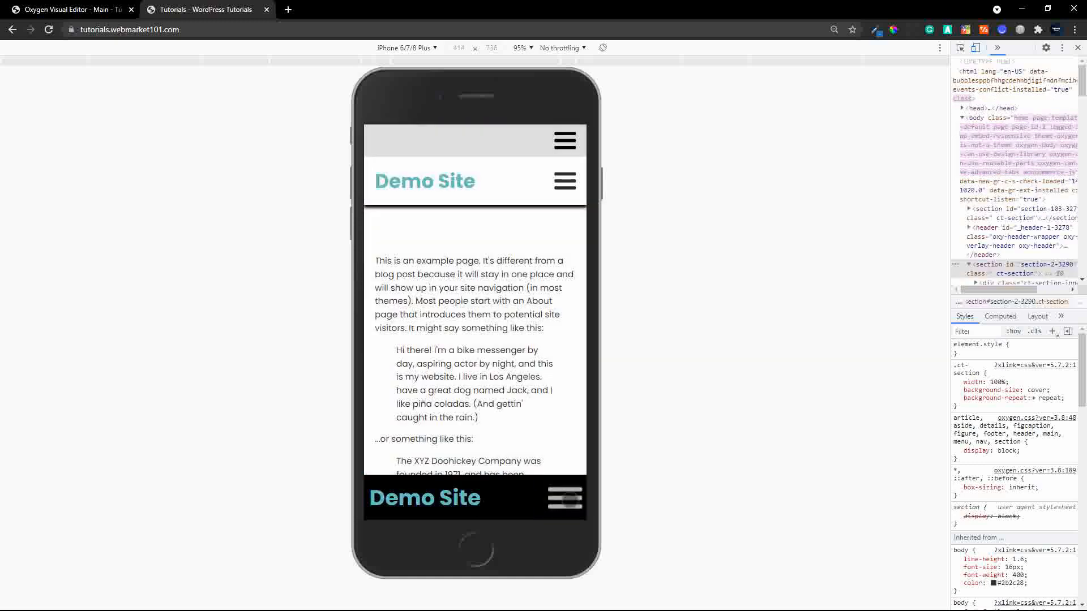
left_click(565, 498)
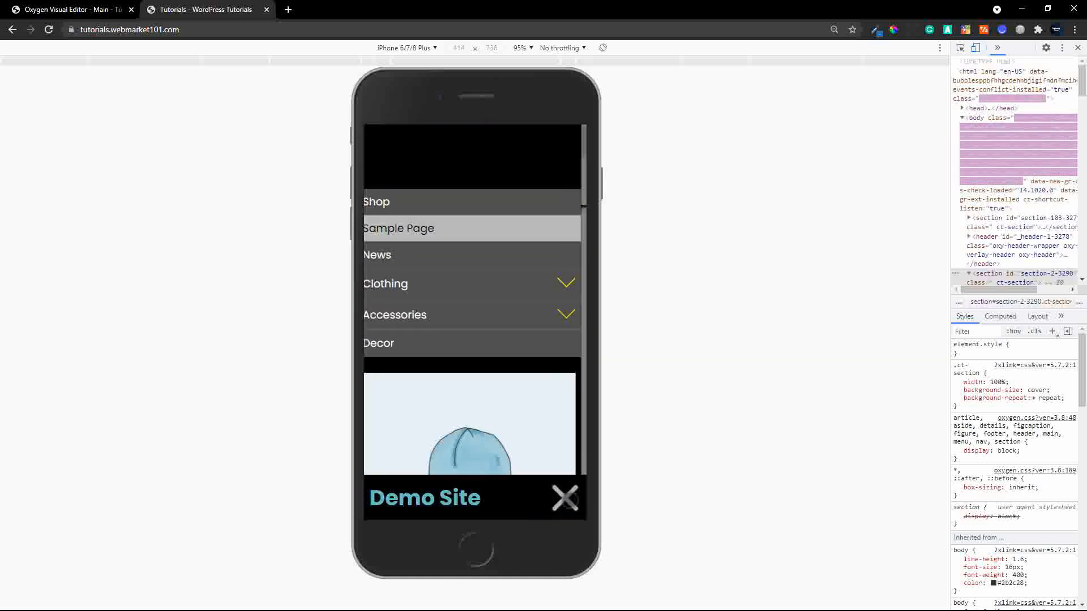
left_click(433, 500)
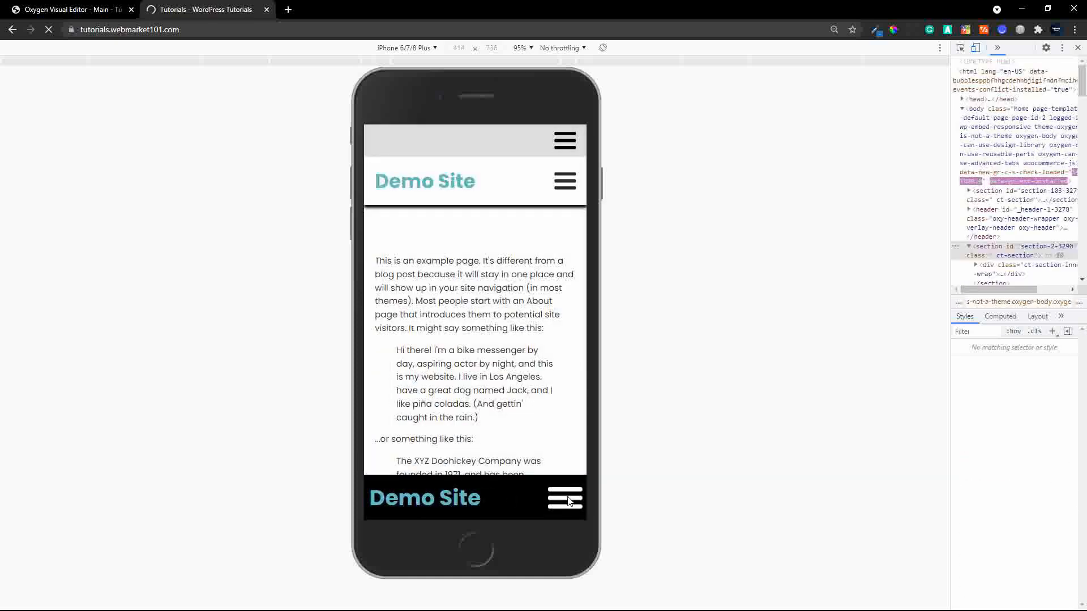
left_click(566, 498)
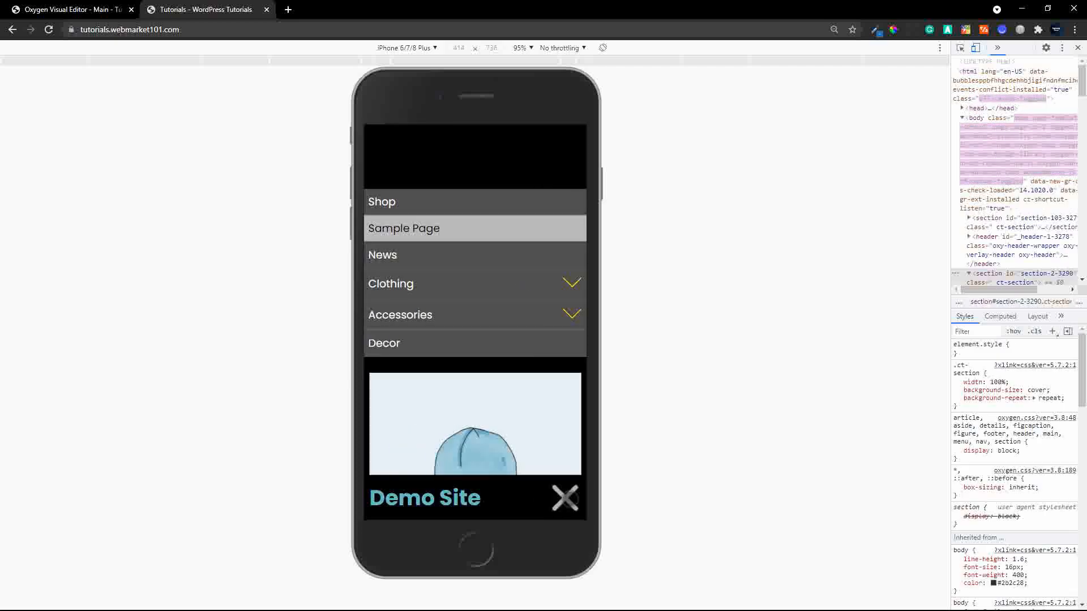
left_click(566, 498)
- In the Oxygen editor, set the Off Canvas element's top padding to 0 and save the template
left_click(89, 12)
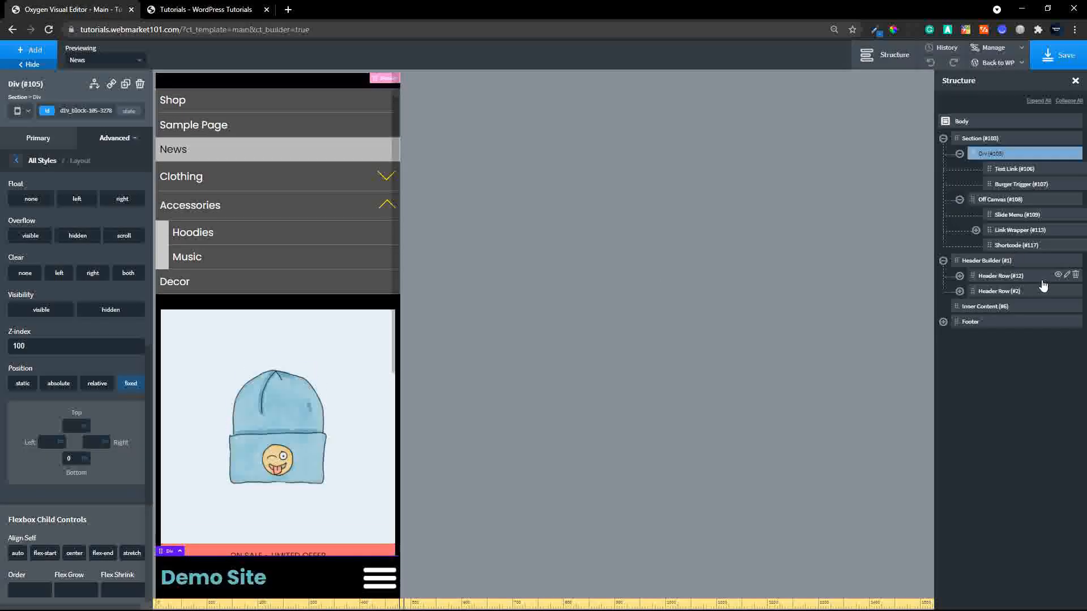
left_click(1002, 200)
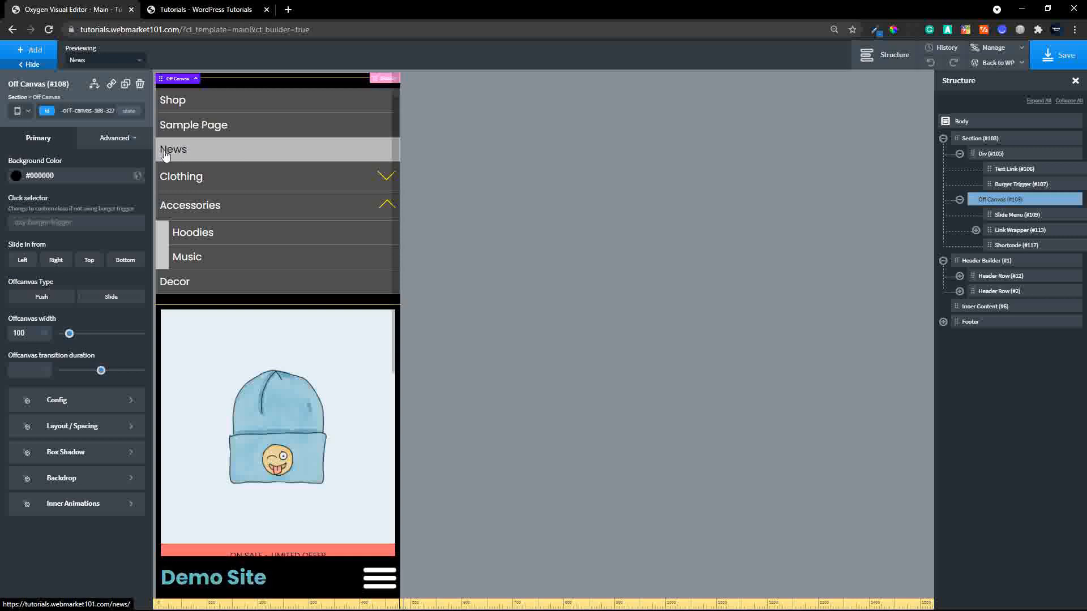
left_click(81, 428)
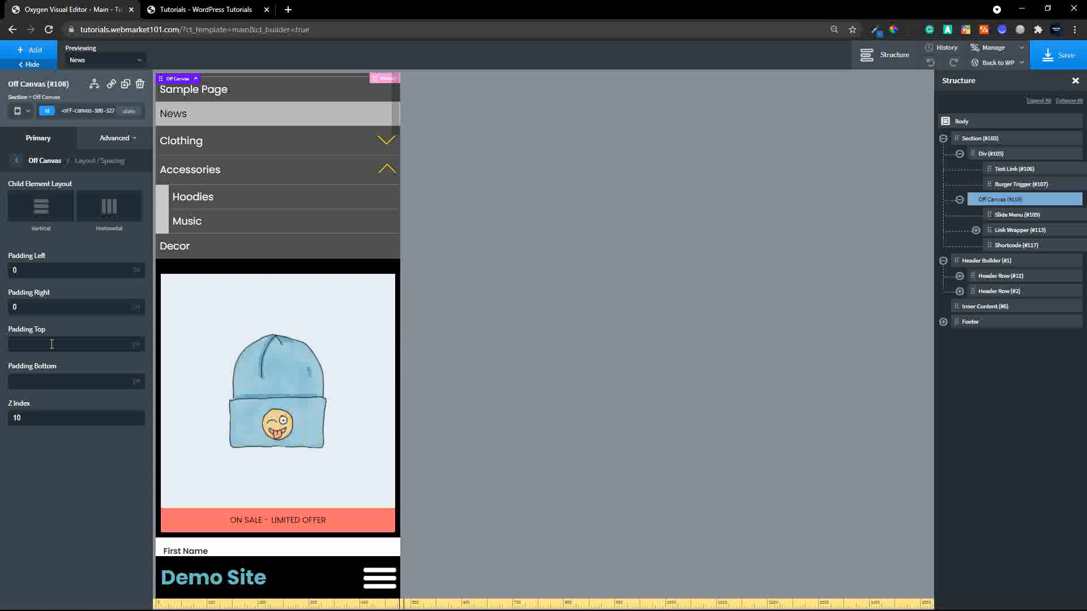
type("10")
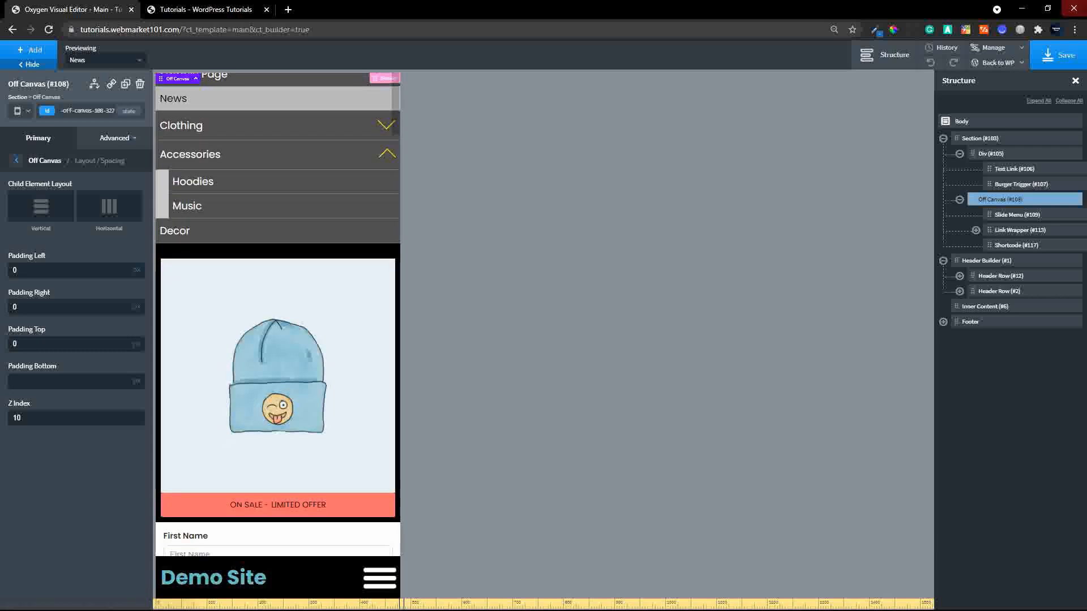
left_click(1058, 54)
- Reload the live site's mobile preview, open the off-canvas menu, toggle the Accessories submenu, and go to its Hoodies page
left_click(198, 10)
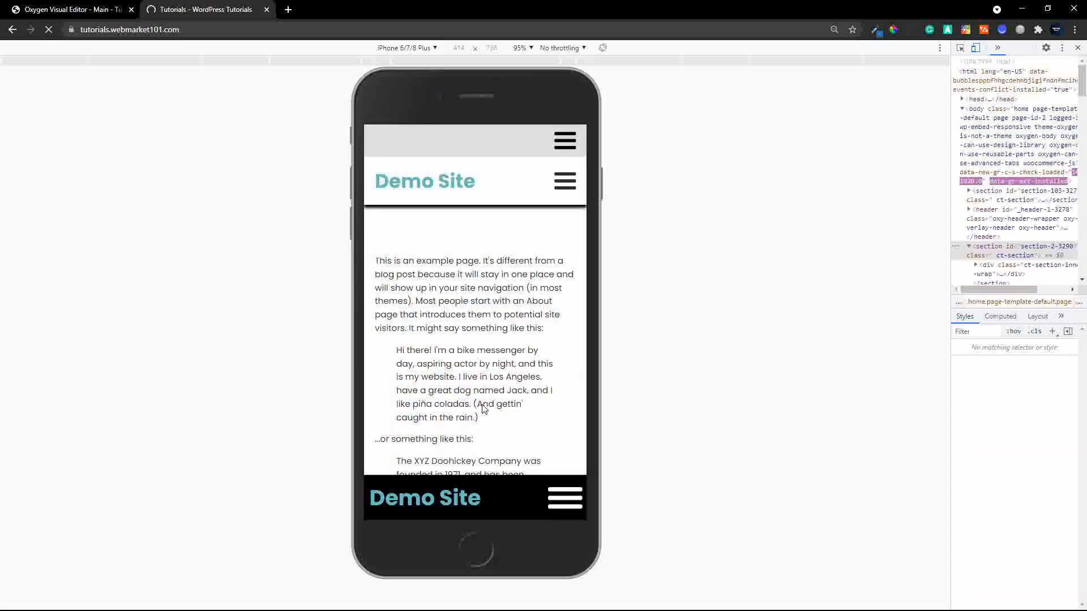
left_click(564, 498)
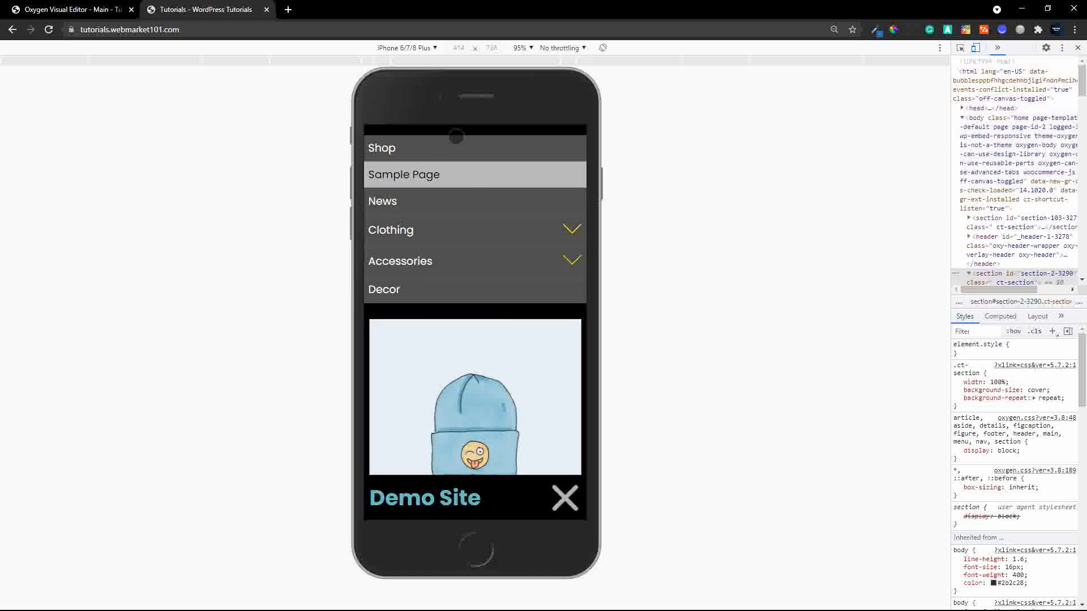
left_click(580, 265)
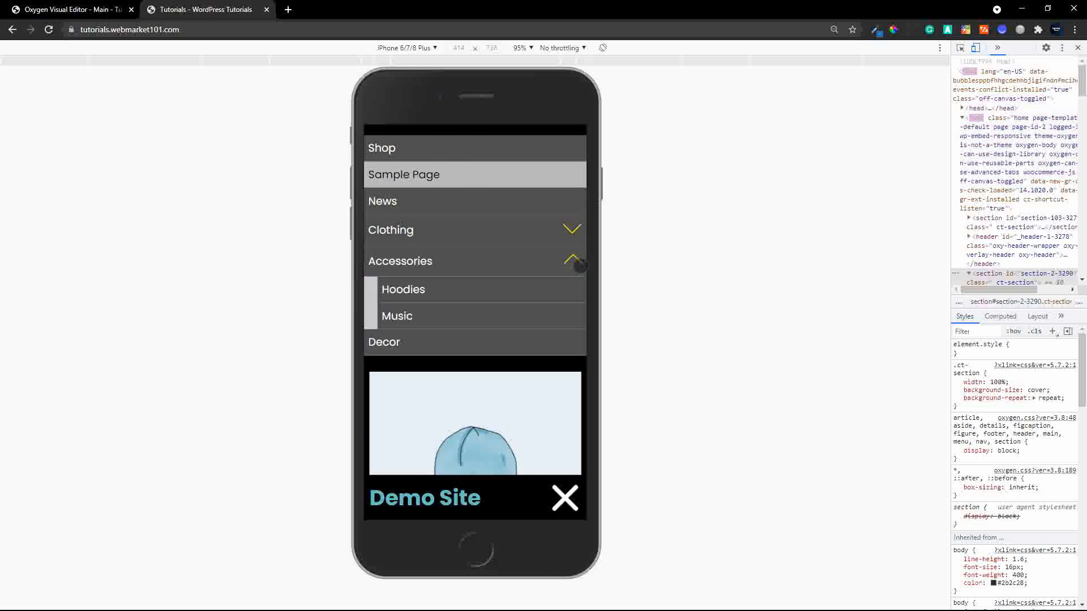
left_click(579, 264)
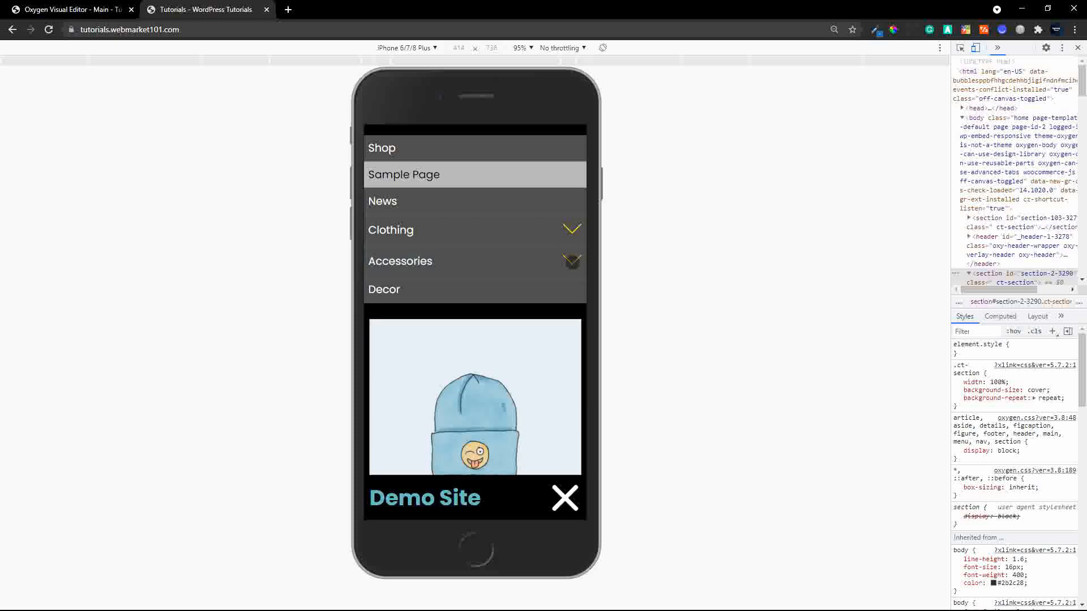
left_click(572, 261)
left_click(396, 291)
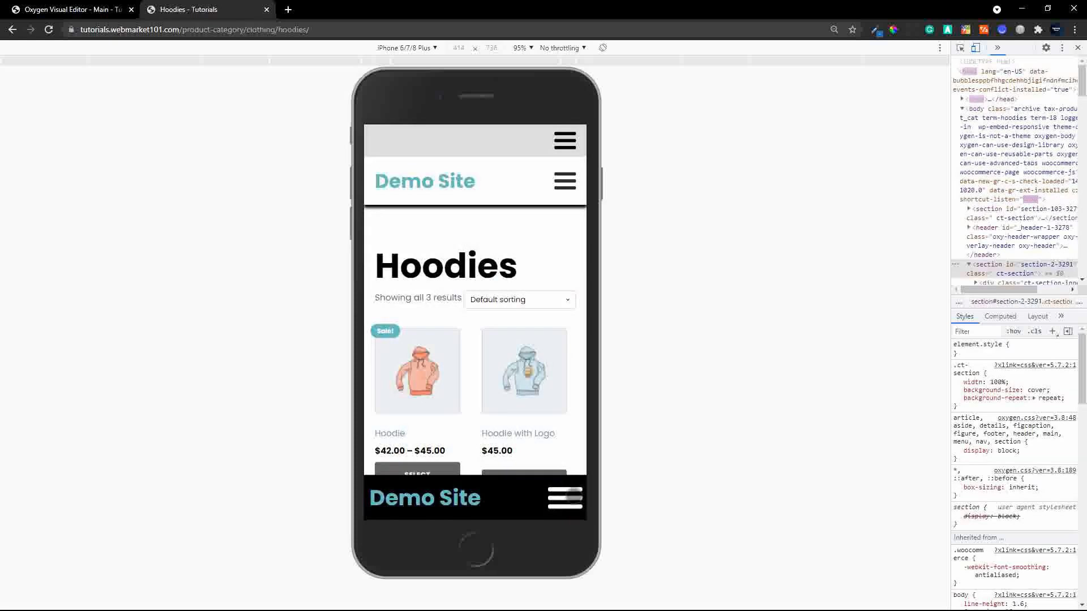
- Test the burger trigger on the Hoodies page by opening and closing the off-canvas menu several times, leaving it open
left_click(573, 497)
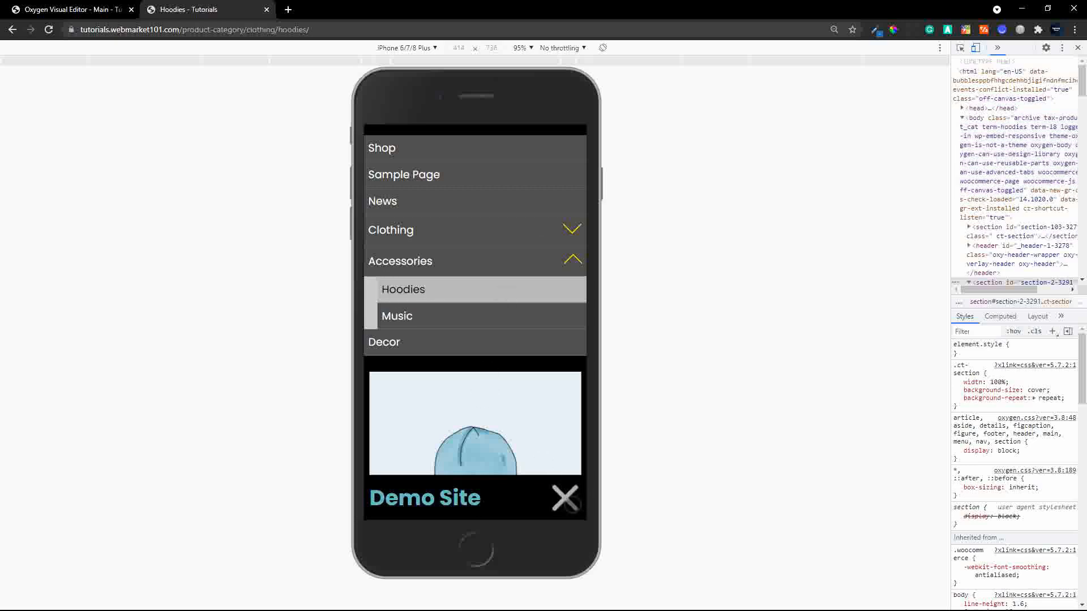
left_click(565, 499)
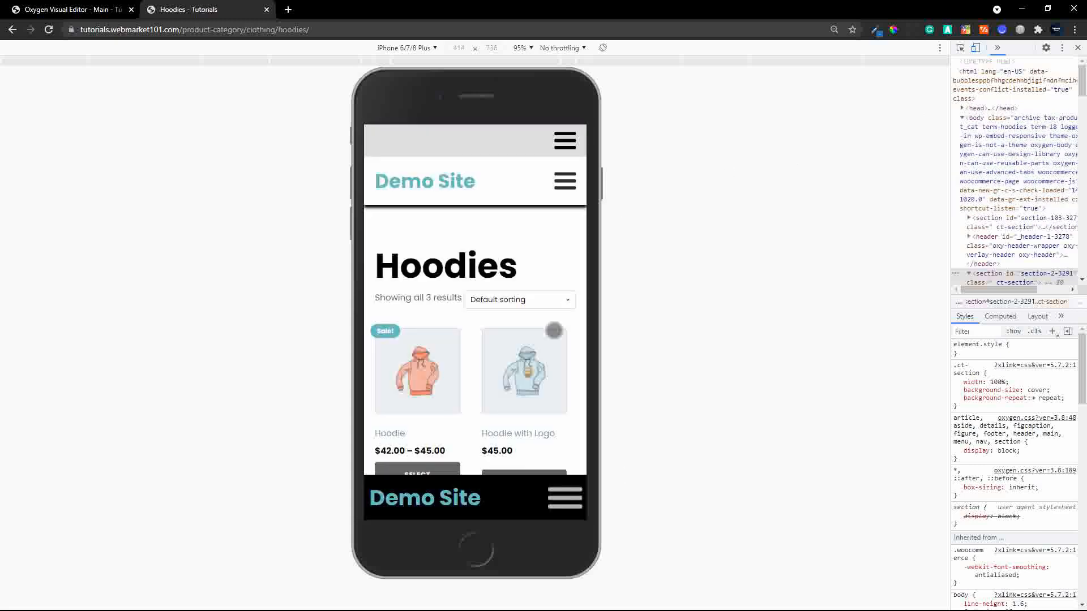
left_click(557, 498)
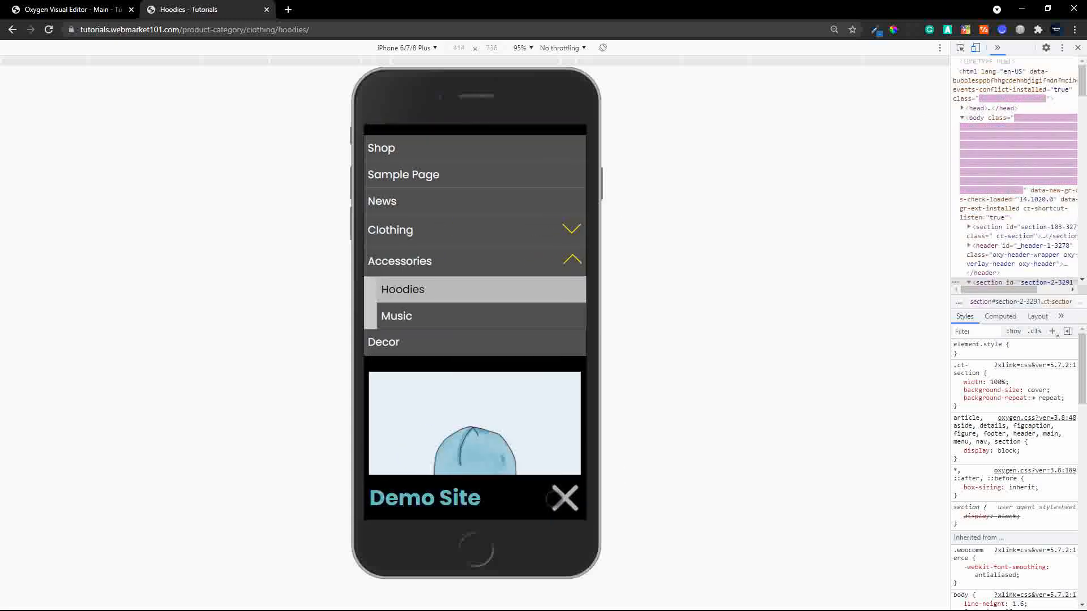
left_click(557, 500)
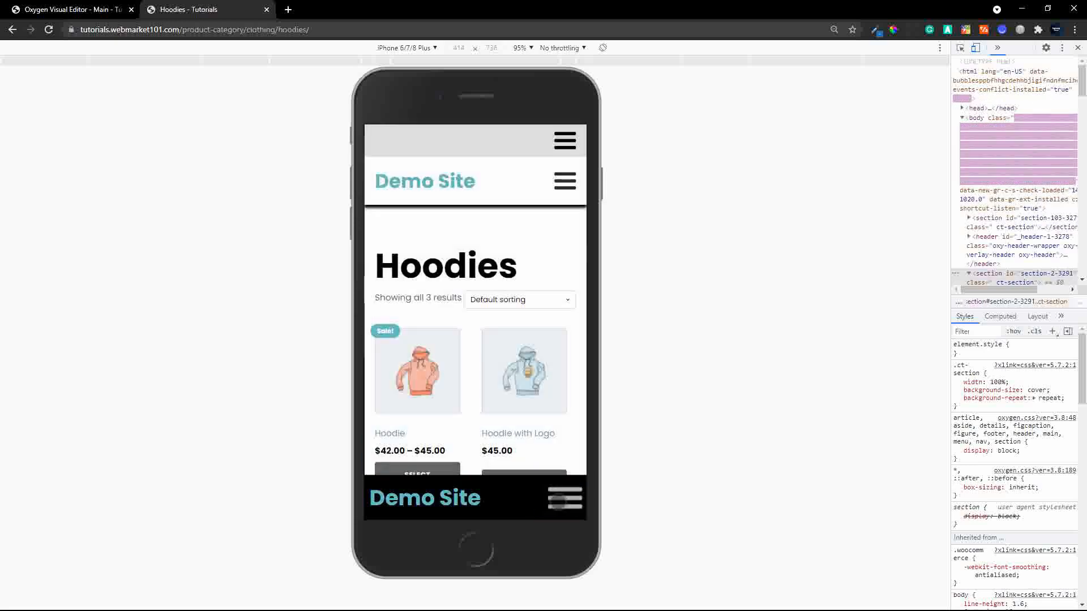
left_click(558, 500)
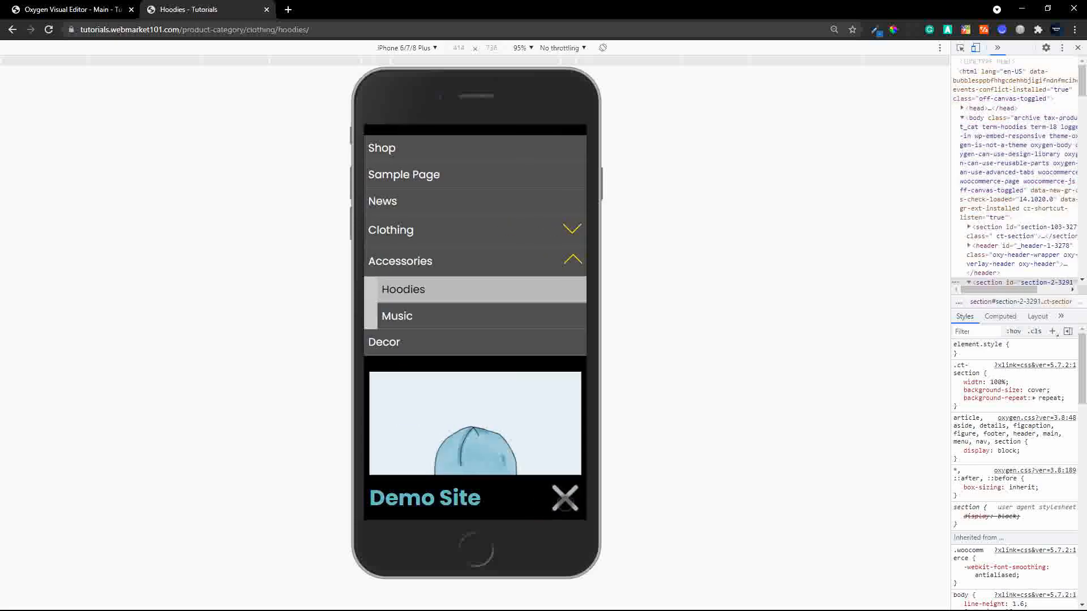
left_click(560, 498)
left_click(560, 498)
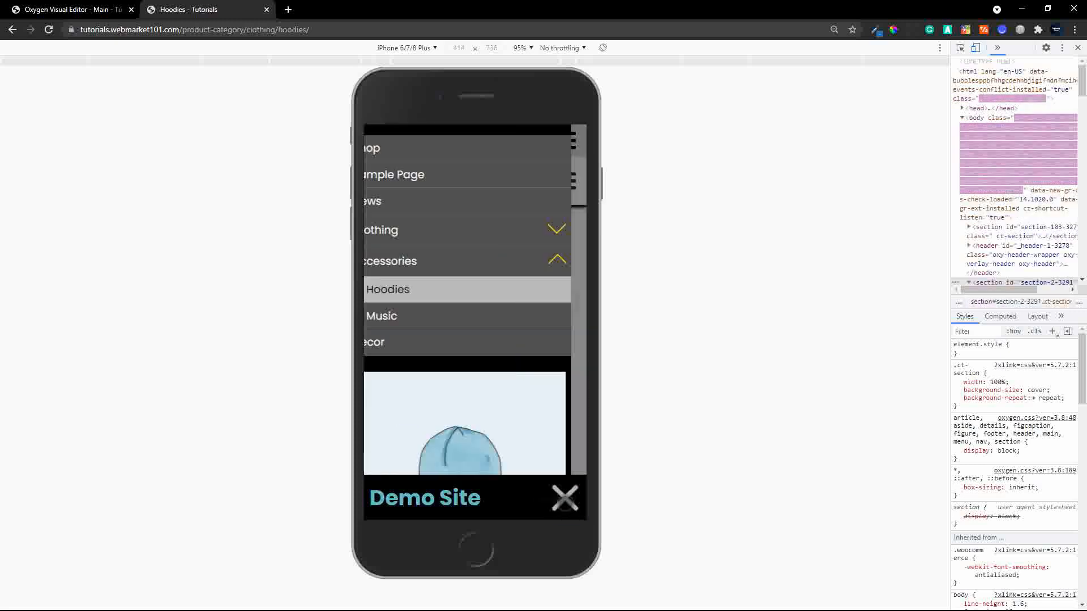